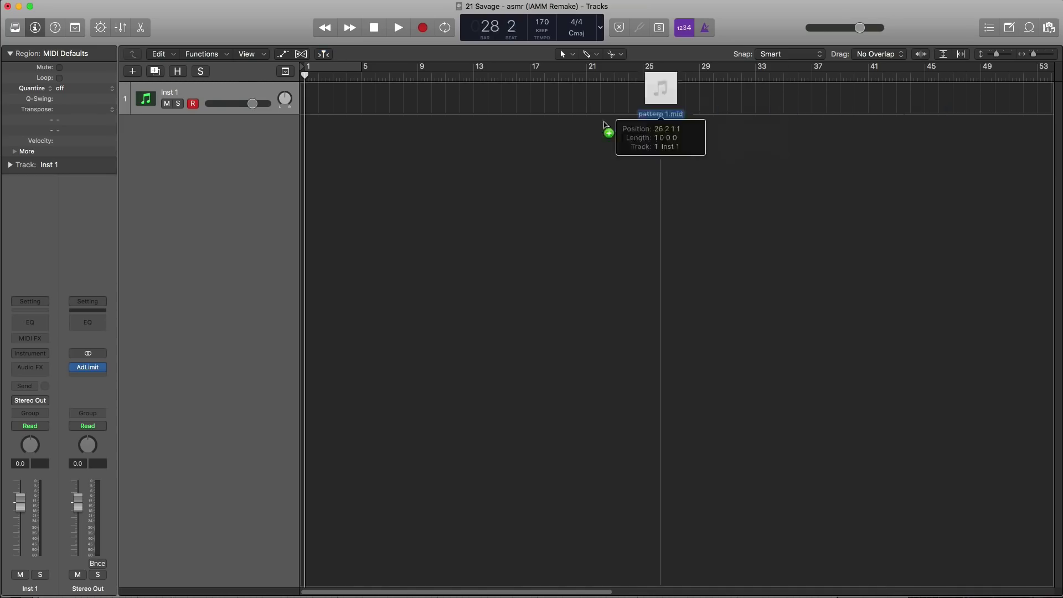
# Step: Import pattern 1.mid onto the Inst 1 track at the start of the timeline without its tempo information
pyautogui.moveTo(607, 130); pyautogui.dragTo(309, 107)
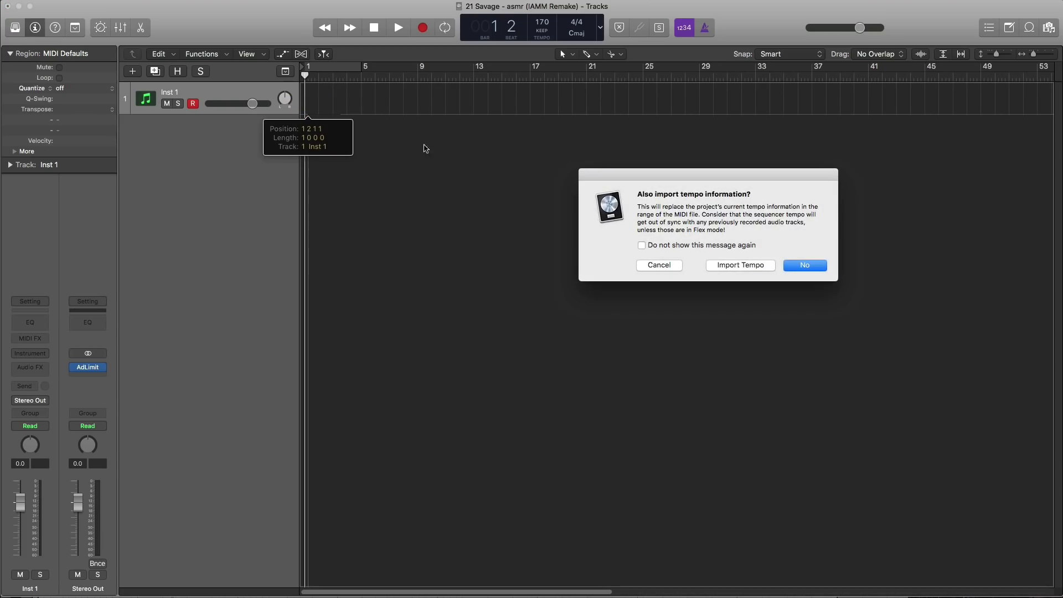
pyautogui.click(803, 266)
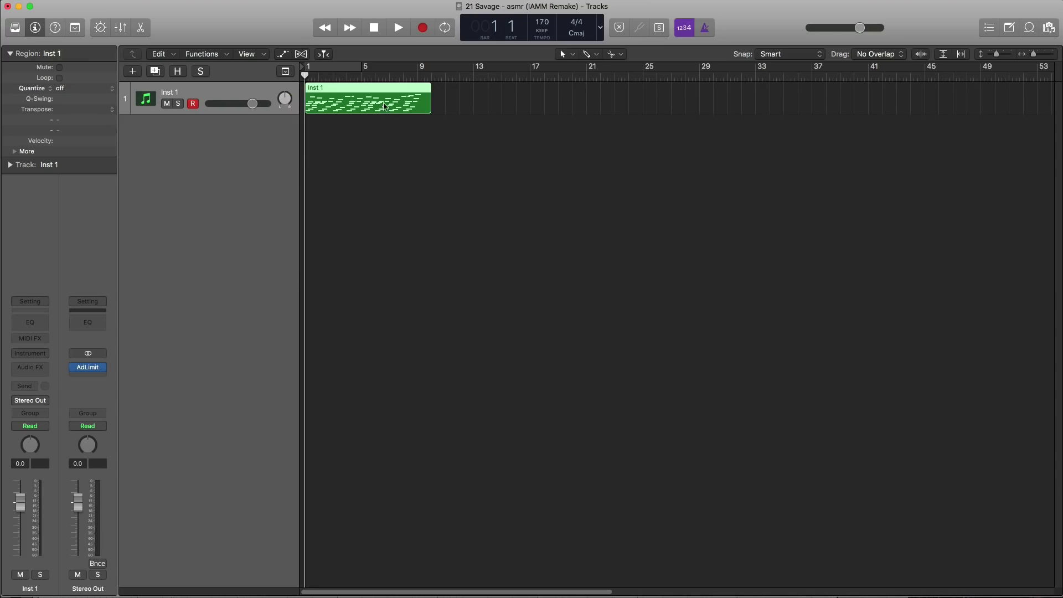
# Step: Set the cycle range from bar 1 to 9 and trim the region to bar 9, keeping notes that cross the split
pyautogui.moveTo(309, 76); pyautogui.dragTo(418, 74)
pyautogui.click(783, 266)
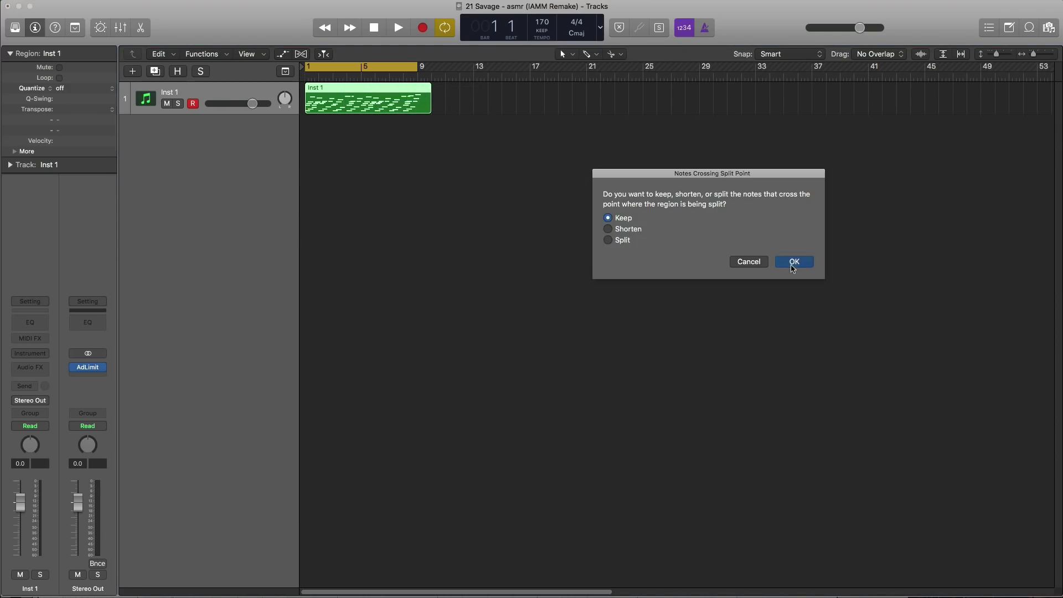
pyautogui.press('Delete')
pyautogui.click(387, 113)
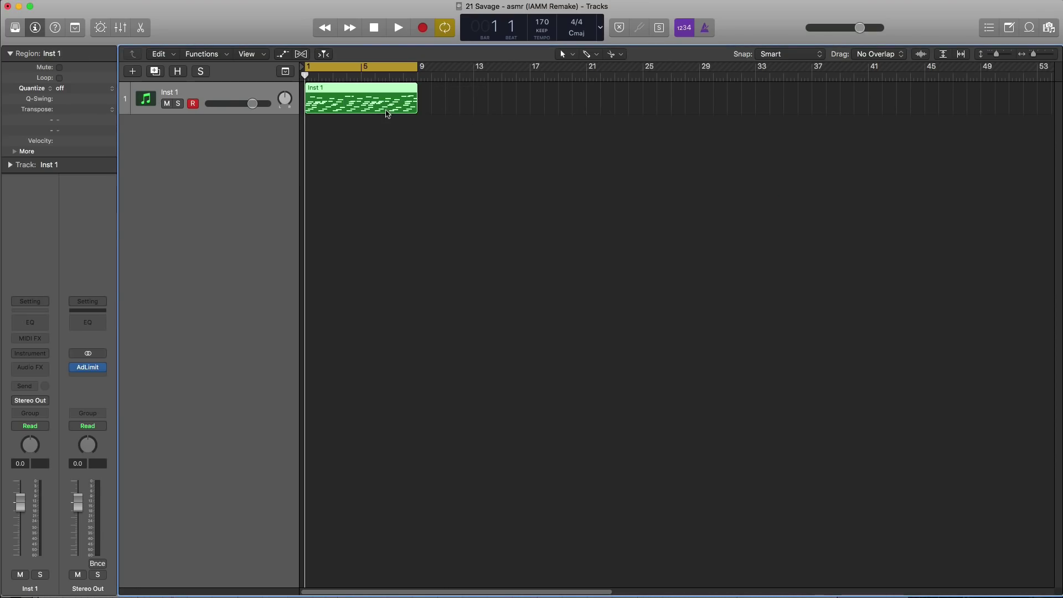
# Step: Review the trimmed region's notes in the Piano Roll and close the editor
pyautogui.doubleClick(390, 106)
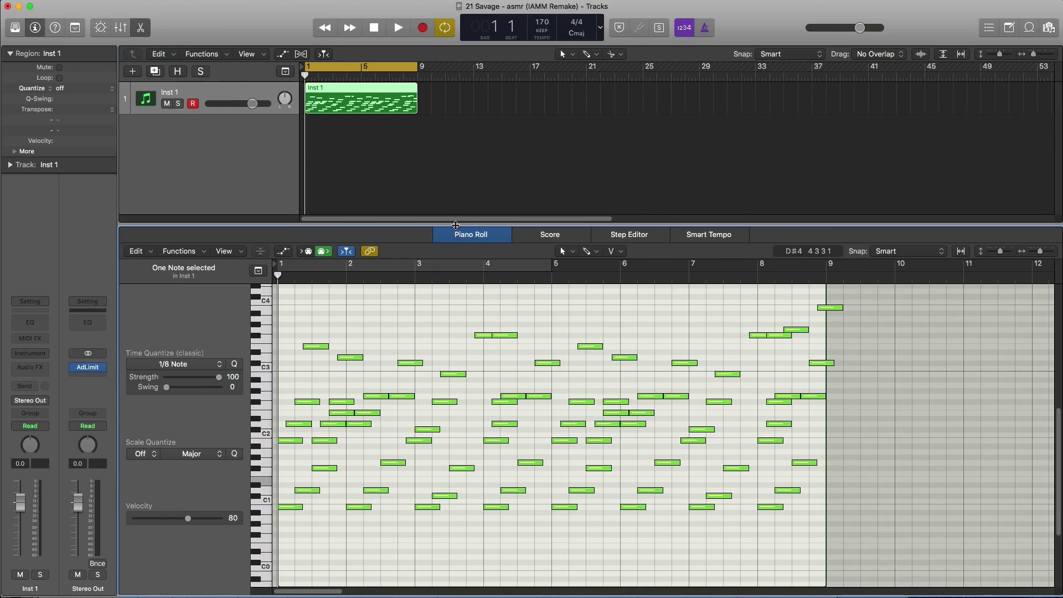
pyautogui.press('x')
pyautogui.press('x')
# Step: Load the ES2 synthesizer on the Inst 1 track and set oscillators 1 and 2 to sine waves
pyautogui.click(30, 353)
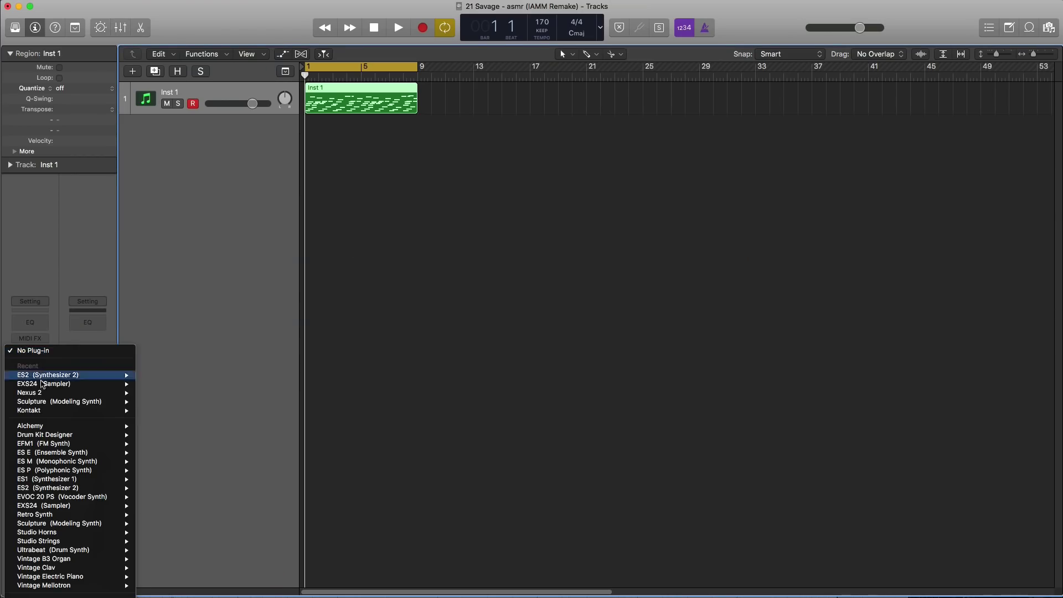
pyautogui.click(171, 379)
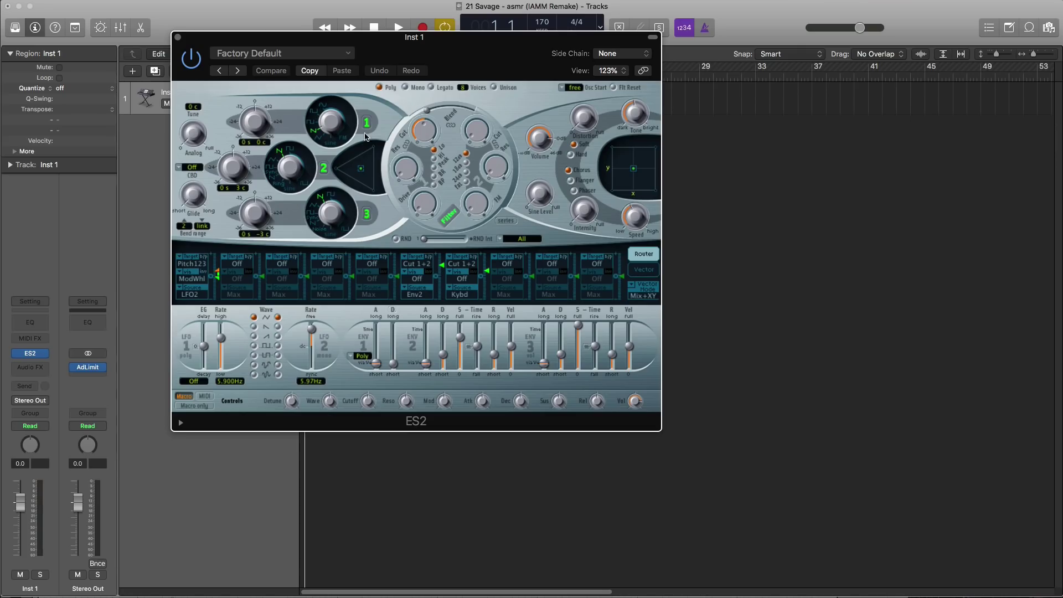
pyautogui.moveTo(331, 132); pyautogui.dragTo(331, 104)
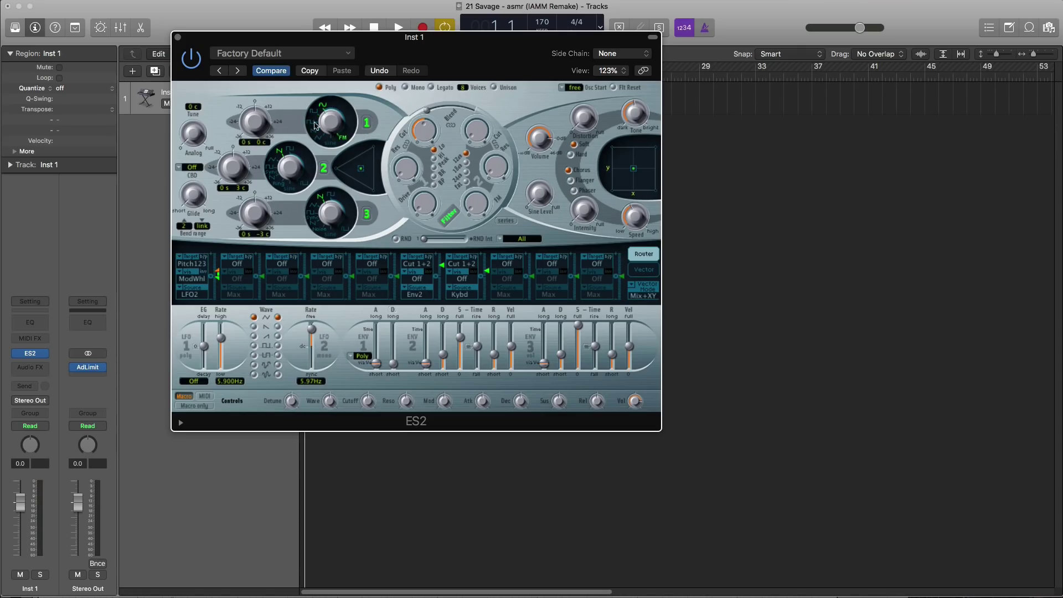
pyautogui.moveTo(388, 37); pyautogui.dragTo(414, 186)
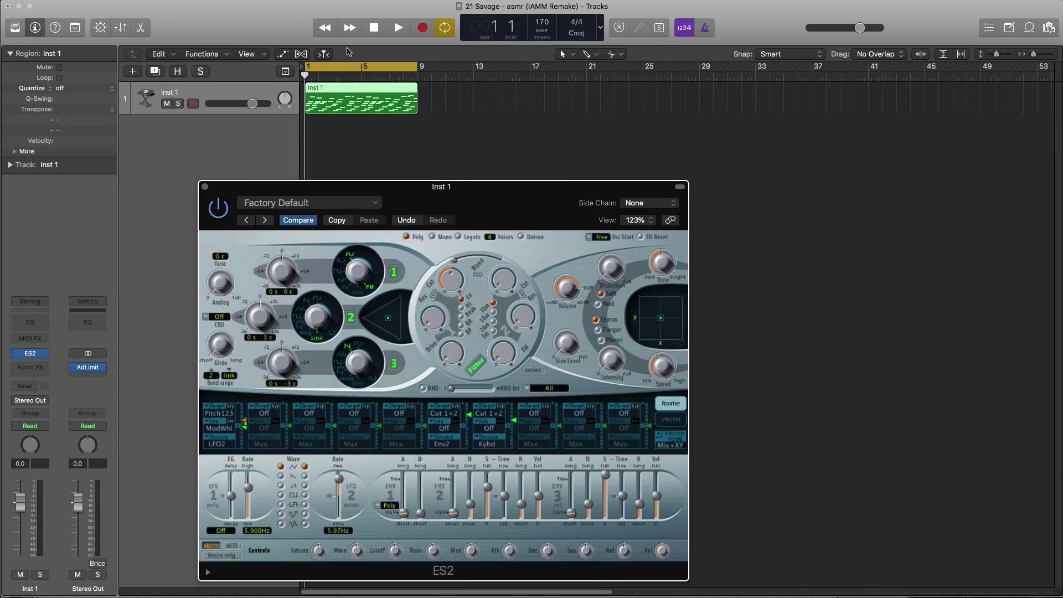
# Step: Audition the melody with ES2 and raise oscillators 1 and 2 to 12 semitones each
pyautogui.press('space')
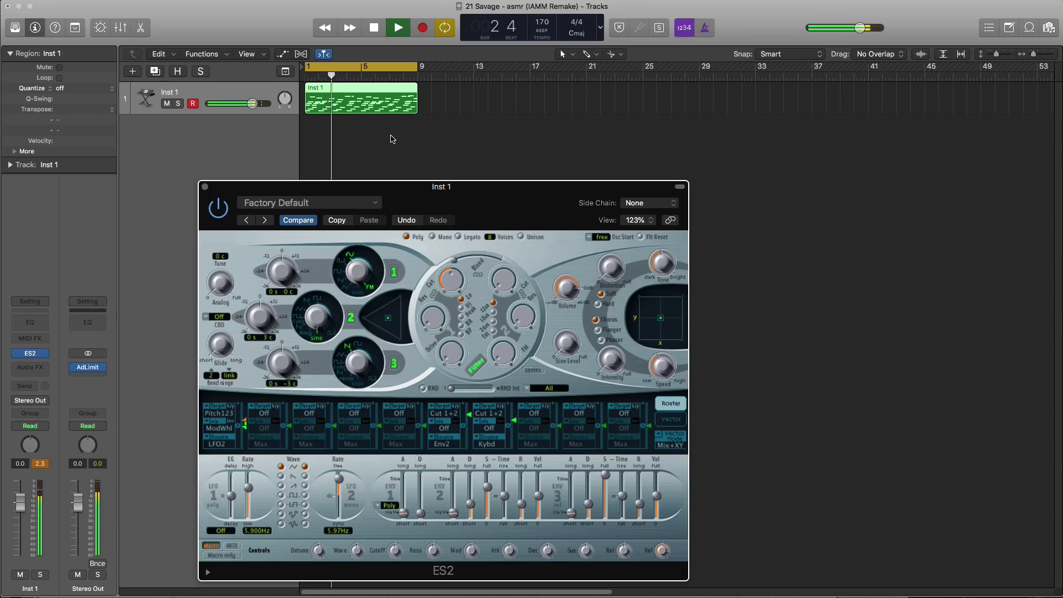
pyautogui.press('space')
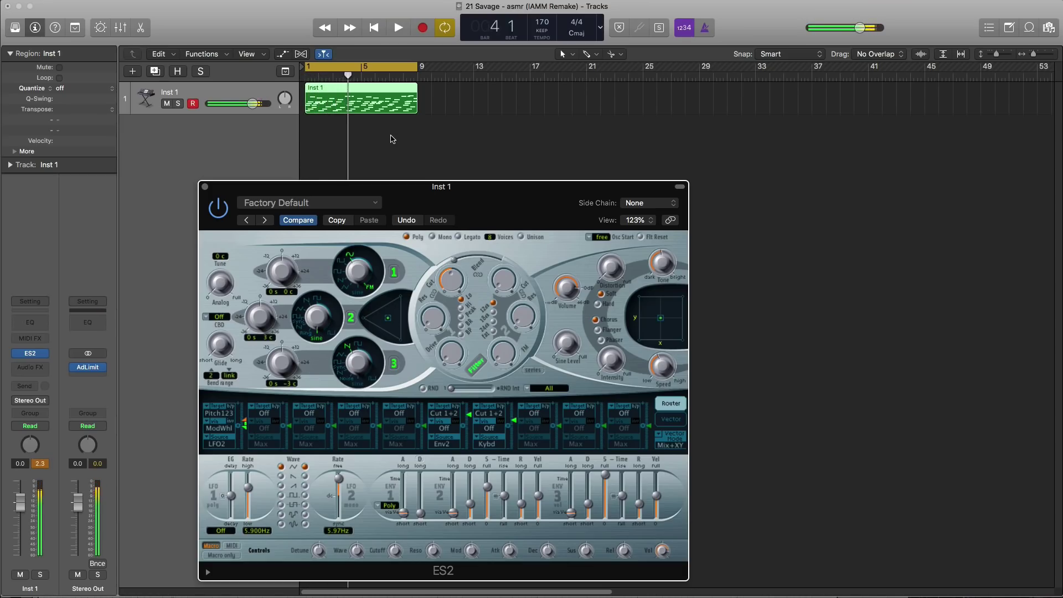
pyautogui.moveTo(281, 279); pyautogui.dragTo(286, 260)
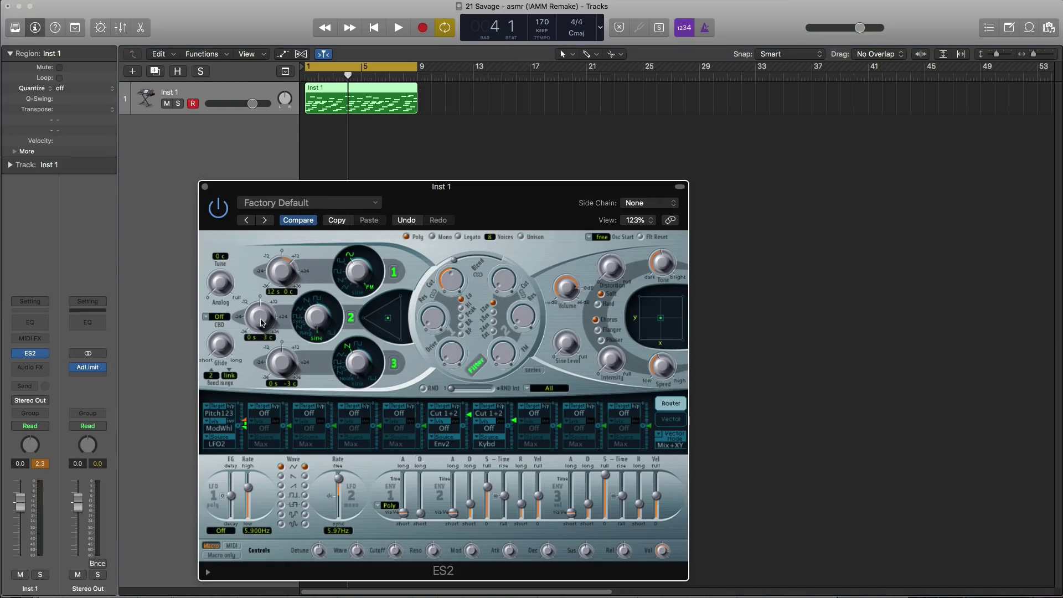
# Step: Lower the Inst 1 track volume to -5.0 dB while playing the melody
pyautogui.press('space')
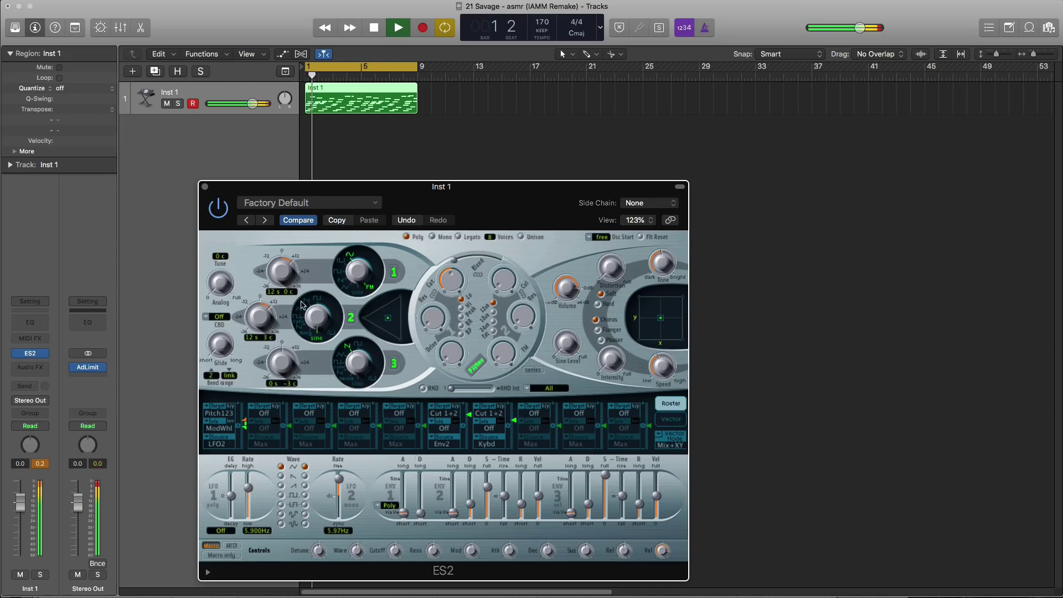
pyautogui.moveTo(283, 207); pyautogui.dragTo(410, 120)
pyautogui.moveTo(252, 104); pyautogui.dragTo(239, 104)
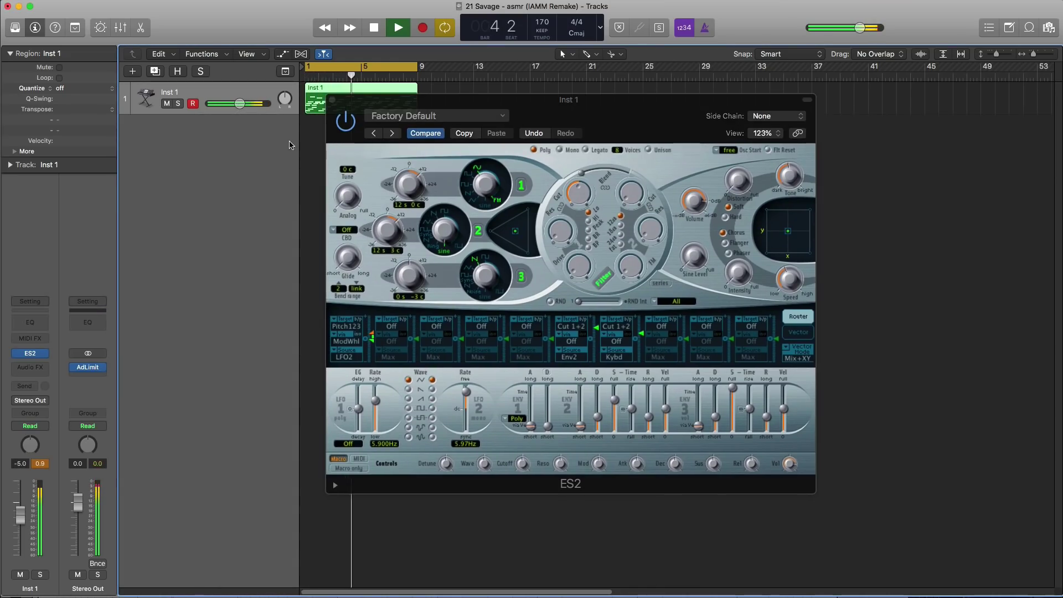
pyautogui.press('space')
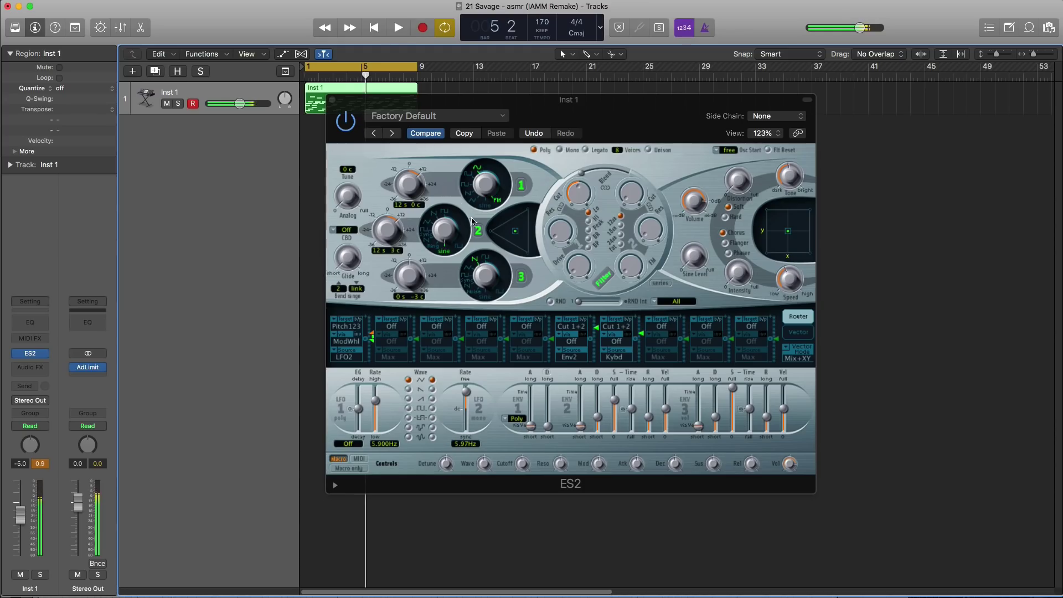
# Step: Turn off oscillator 3 and shift the oscillator mix to between oscillators 1 and 2
pyautogui.click(524, 278)
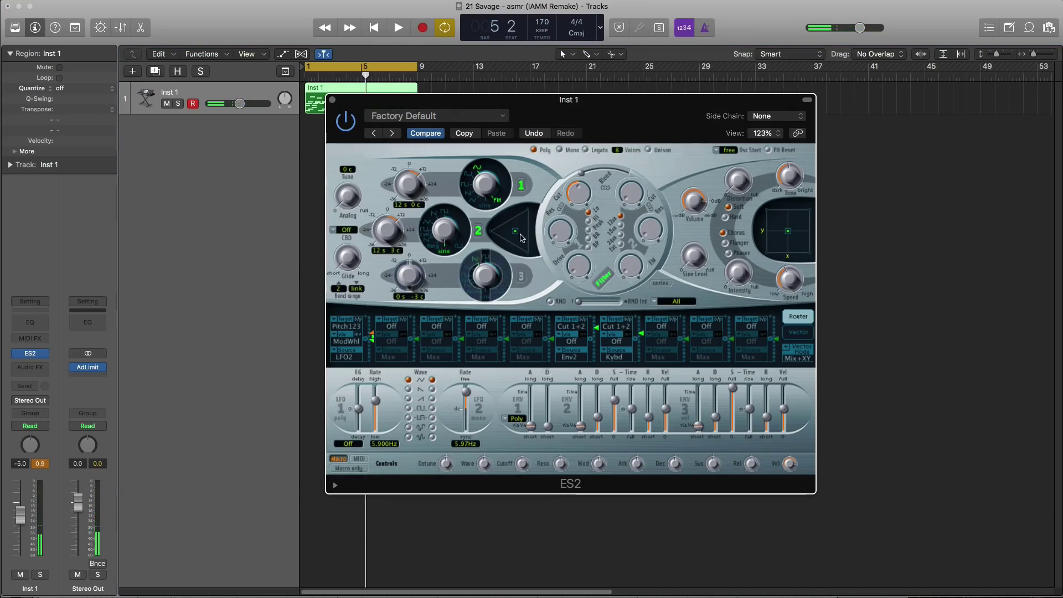
pyautogui.moveTo(514, 227); pyautogui.dragTo(510, 220)
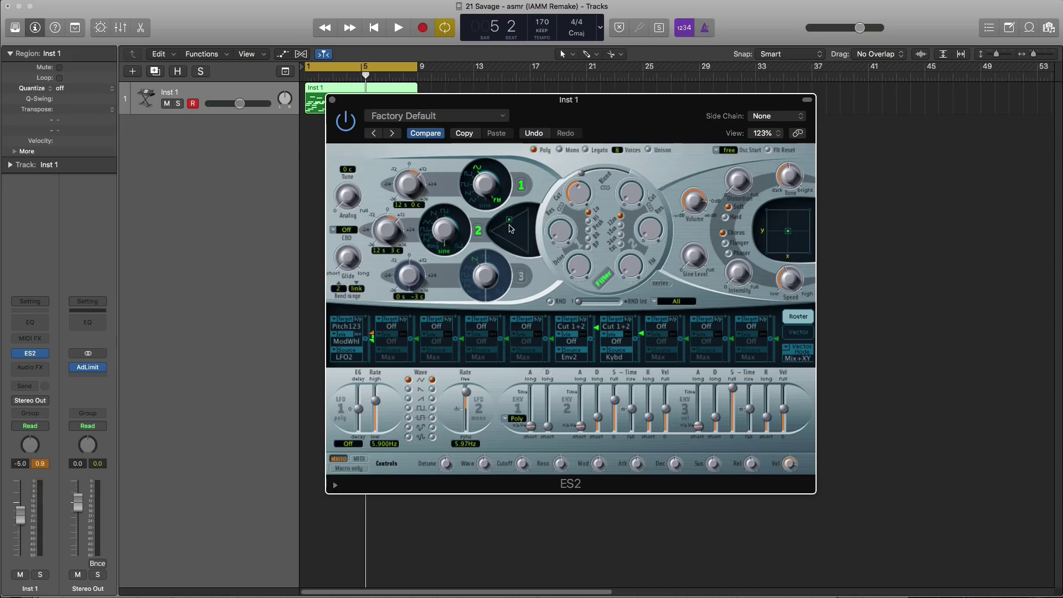
# Step: Raise the ES2 Analog amount slightly while auditioning the melody
pyautogui.moveTo(348, 204); pyautogui.dragTo(346, 181)
pyautogui.press('space')
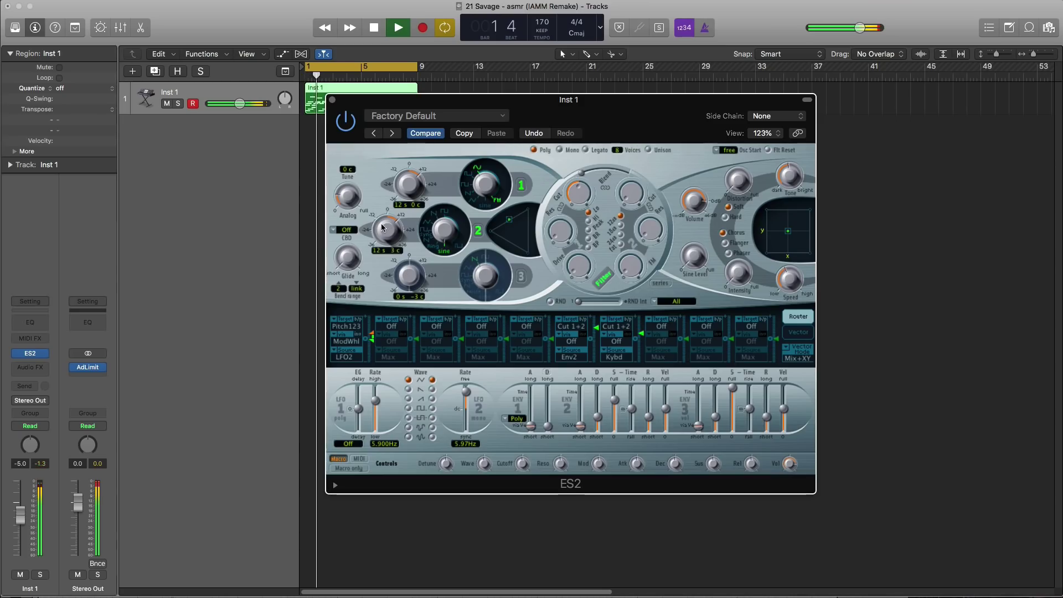
pyautogui.moveTo(341, 200); pyautogui.dragTo(341, 205)
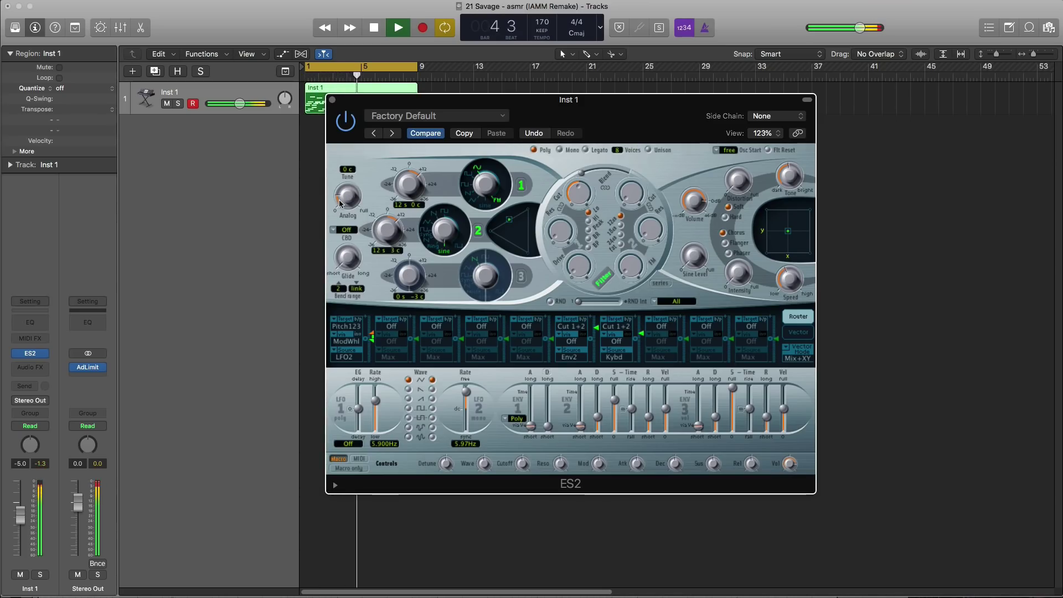
pyautogui.press('space')
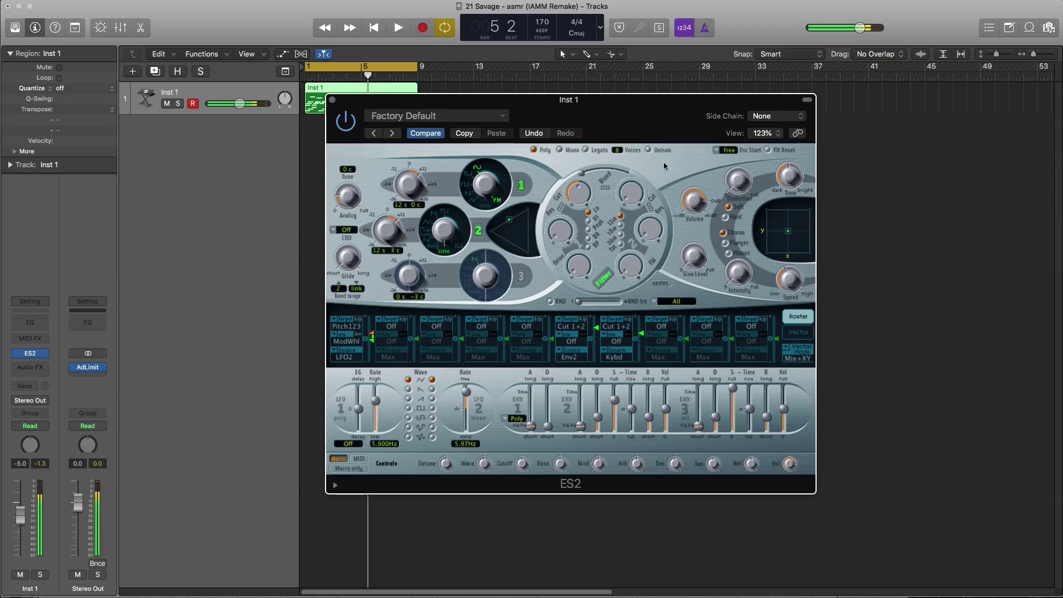
# Step: Enable Unison with 4 voices in ES2 and lower the synth volume to about -3.5 dB, auditioning each change
pyautogui.press('space')
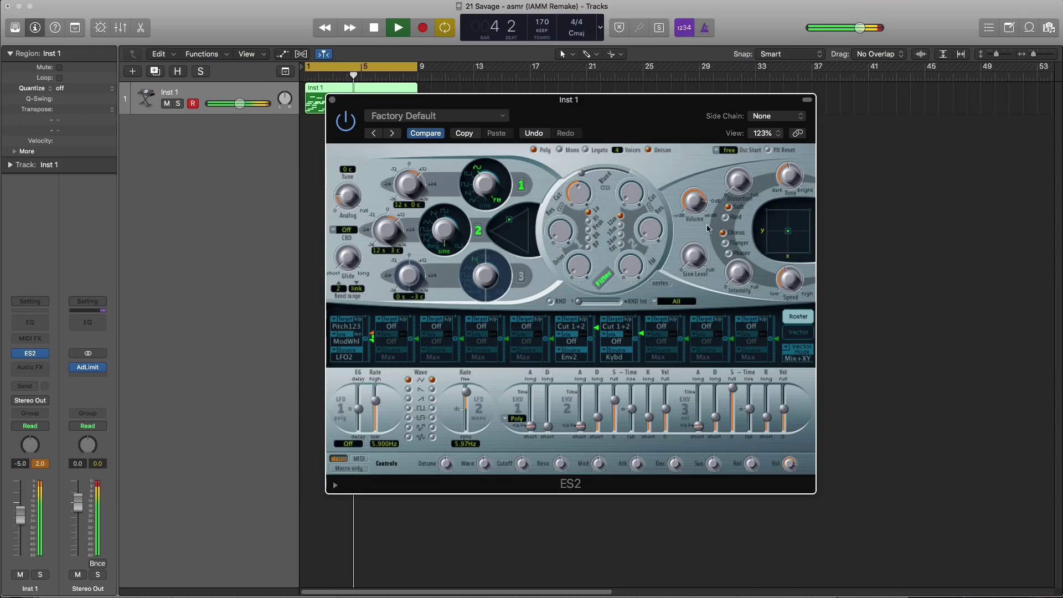
pyautogui.press('space')
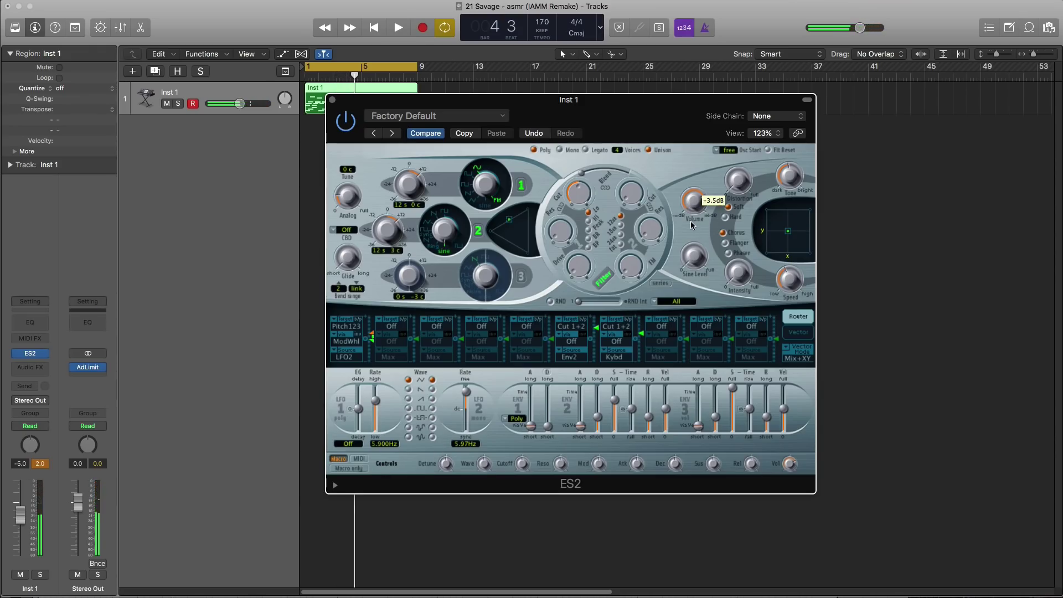
pyautogui.press('space')
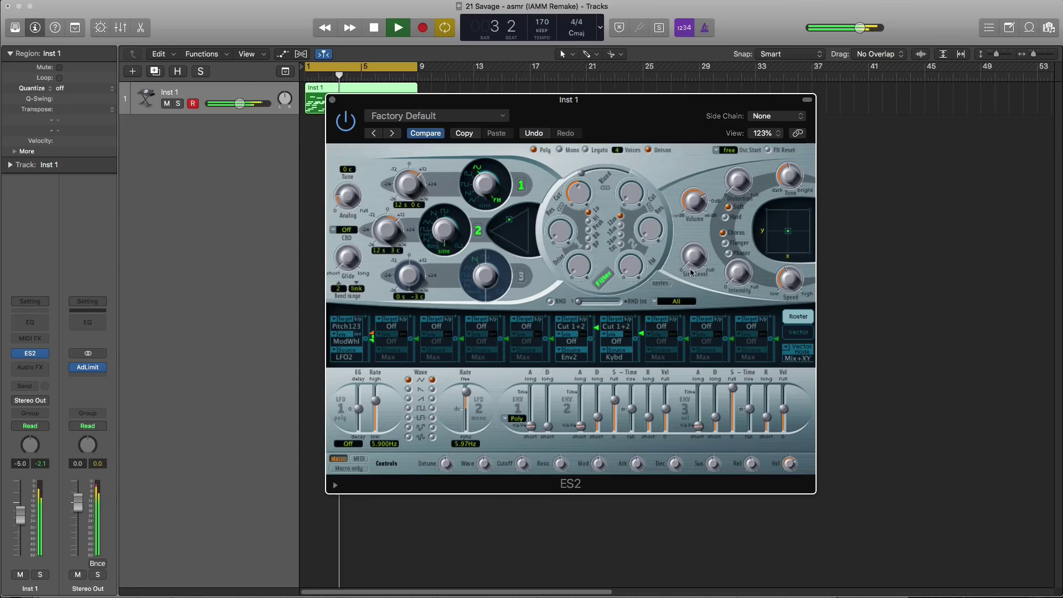
pyautogui.press('space')
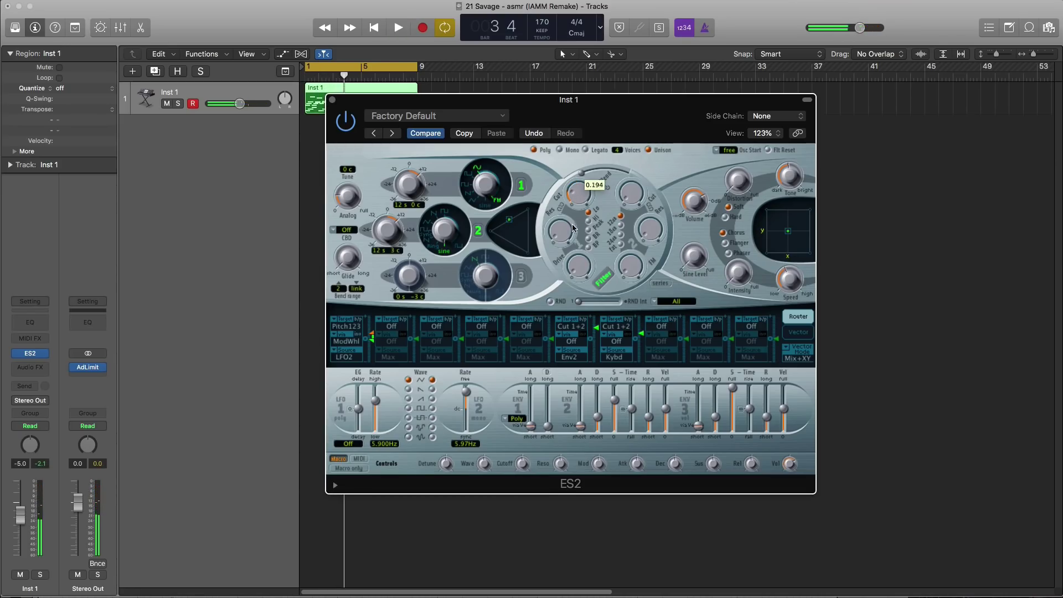
# Step: Lower filter 1's cutoff to about 0.194 and audition the darker sound
pyautogui.press('space')
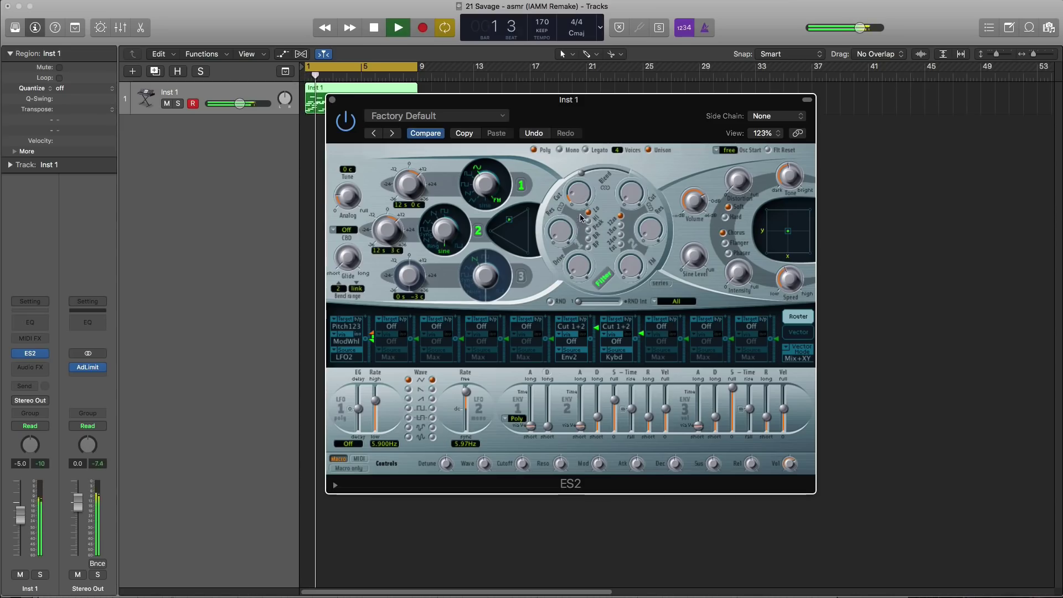
pyautogui.click(580, 193)
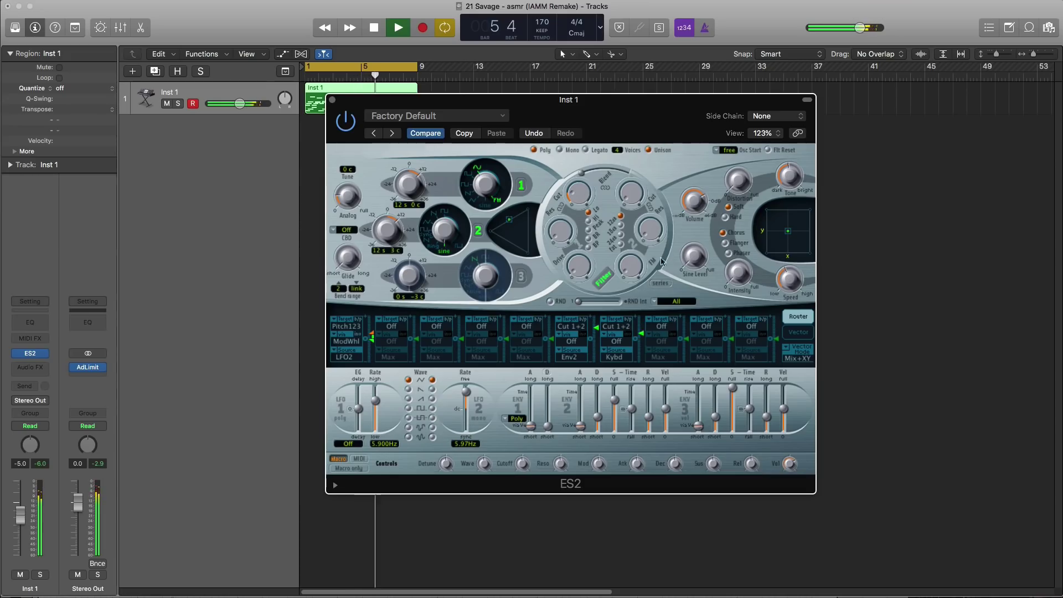
pyautogui.press('space')
# Step: Lengthen envelope 3's release slightly, audition the melody and close the ES2 window
pyautogui.moveTo(765, 420); pyautogui.dragTo(767, 416)
pyautogui.press('space')
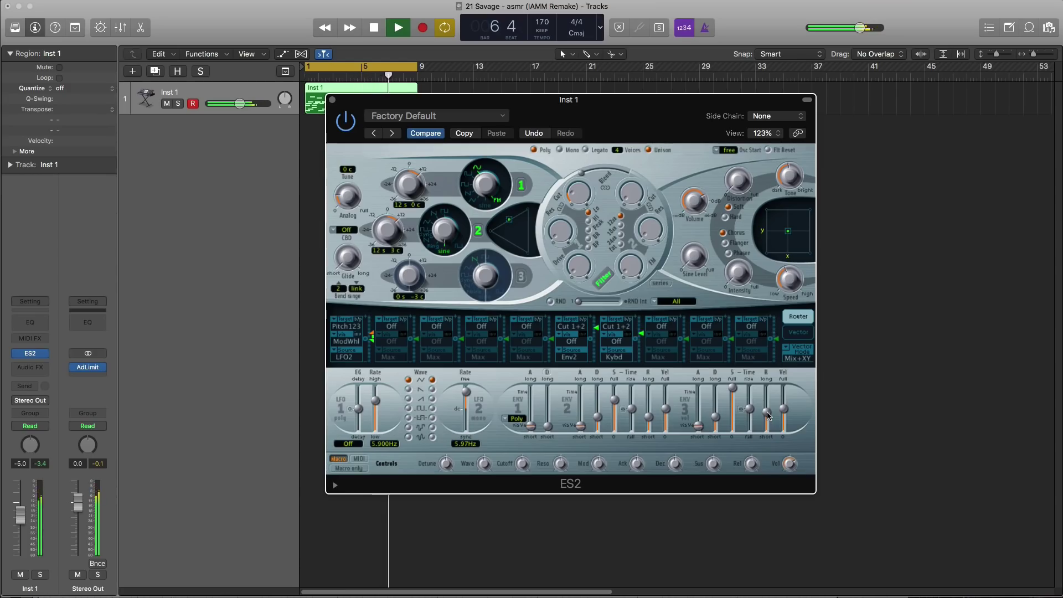
pyautogui.press('space')
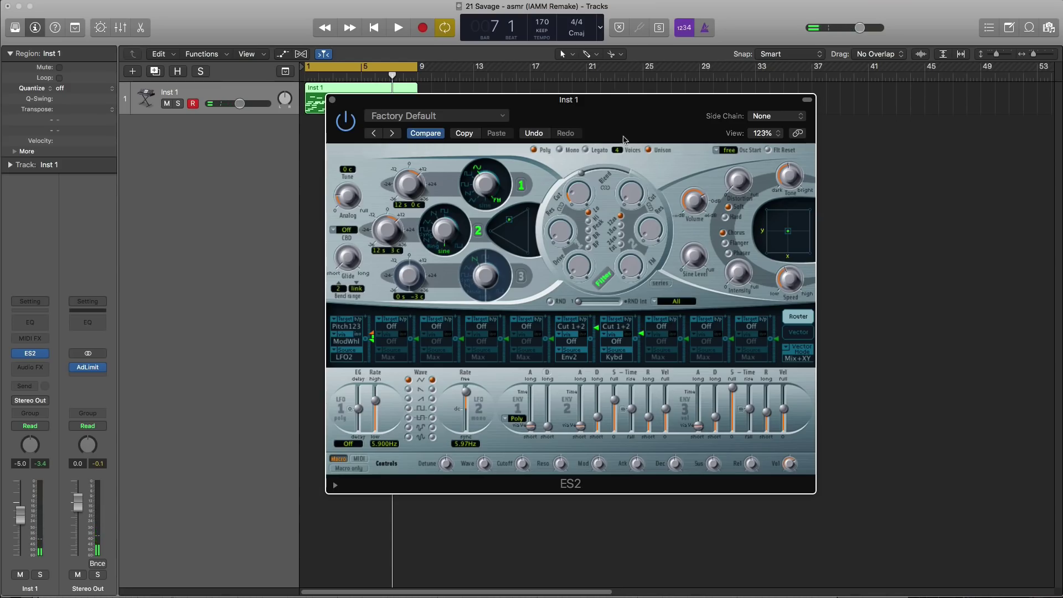
pyautogui.click(333, 101)
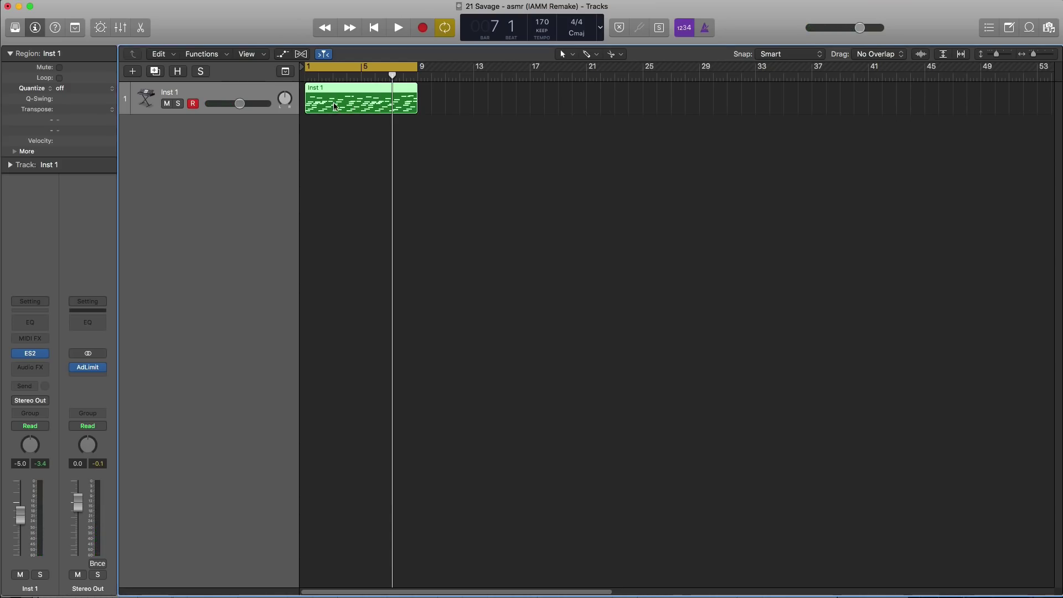
# Step: Add a second software instrument track and load the Sculpture modeling synth on it
pyautogui.click(133, 71)
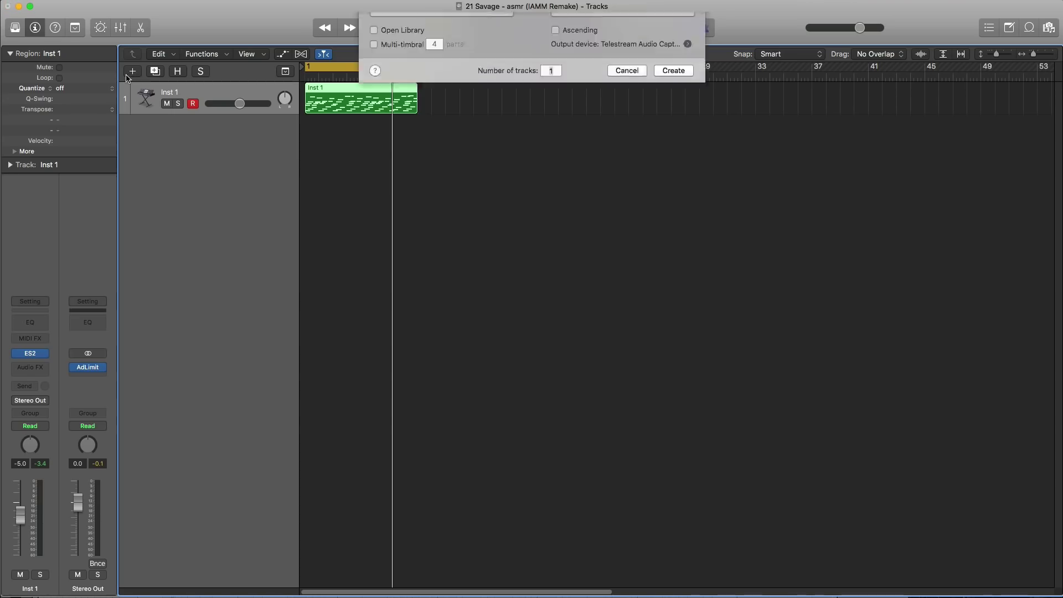
pyautogui.press('Return')
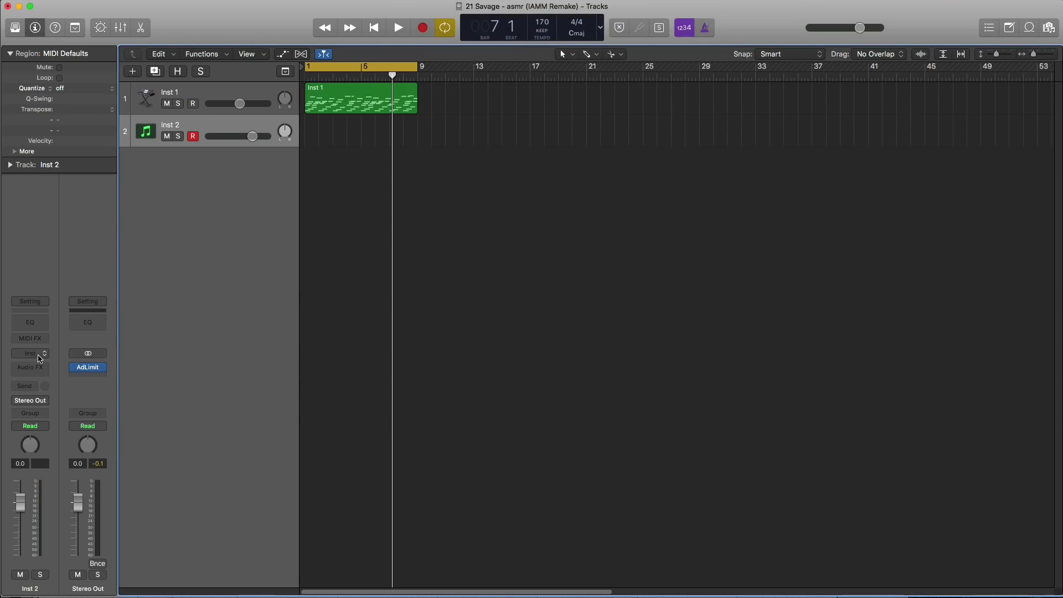
pyautogui.click(40, 358)
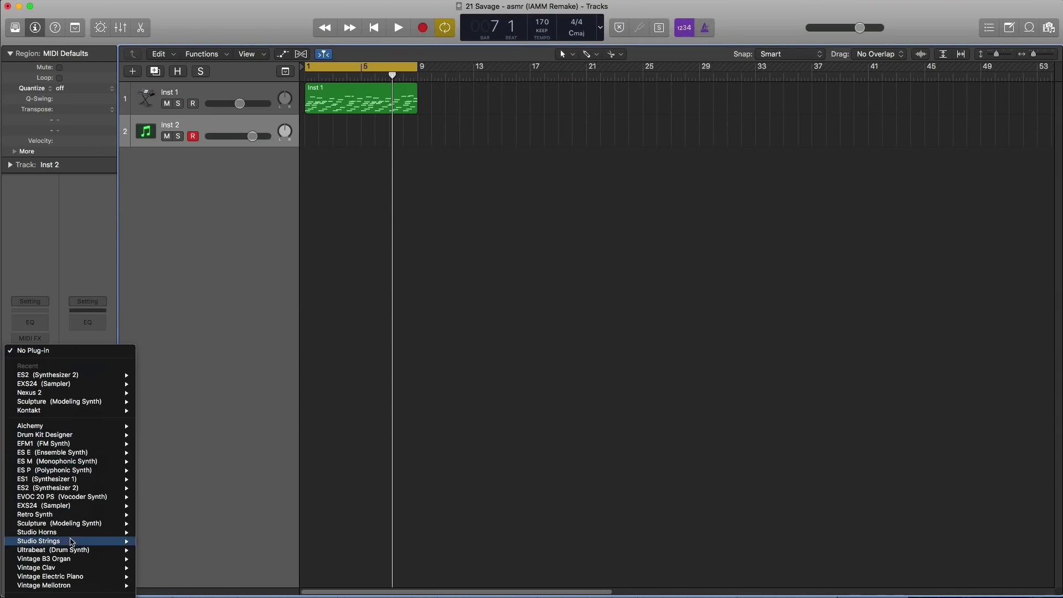
pyautogui.click(72, 523)
# Step: Load the Big Kalimba preset from Sculpture's Mallet Instruments category
pyautogui.click(174, 36)
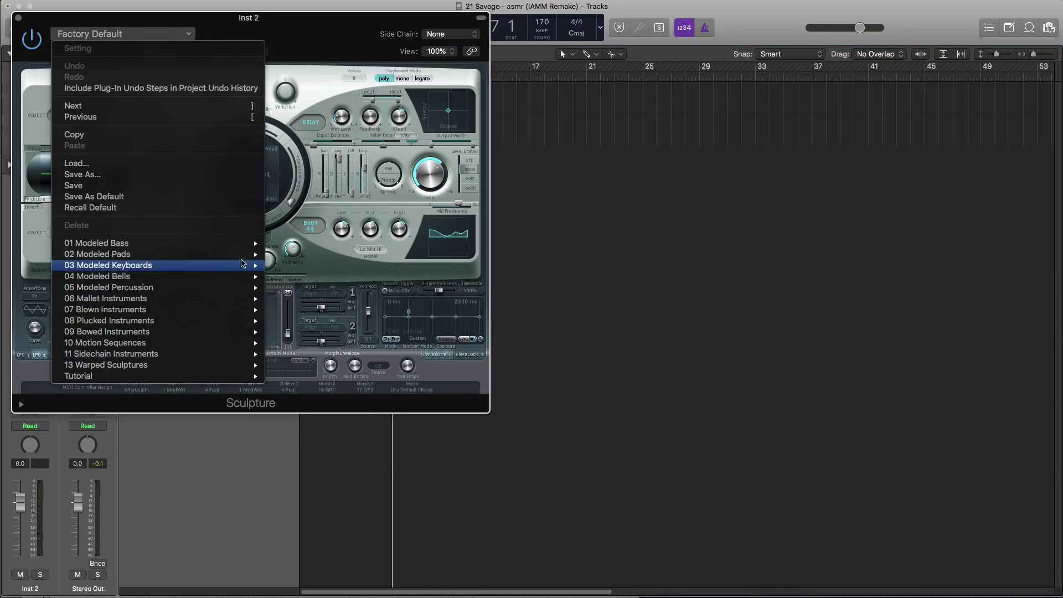
pyautogui.moveTo(216, 304)
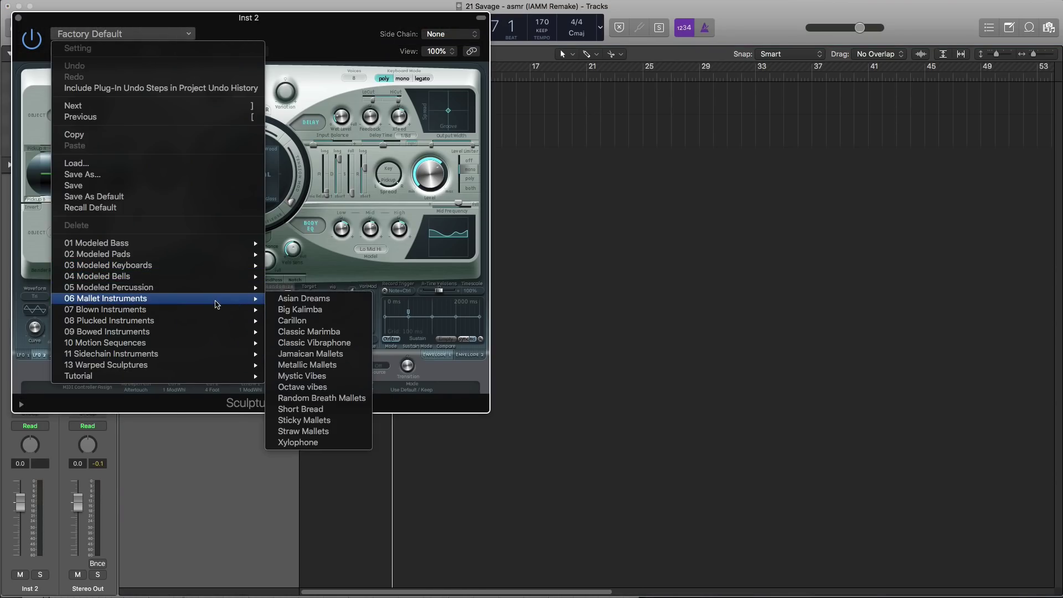
pyautogui.click(304, 314)
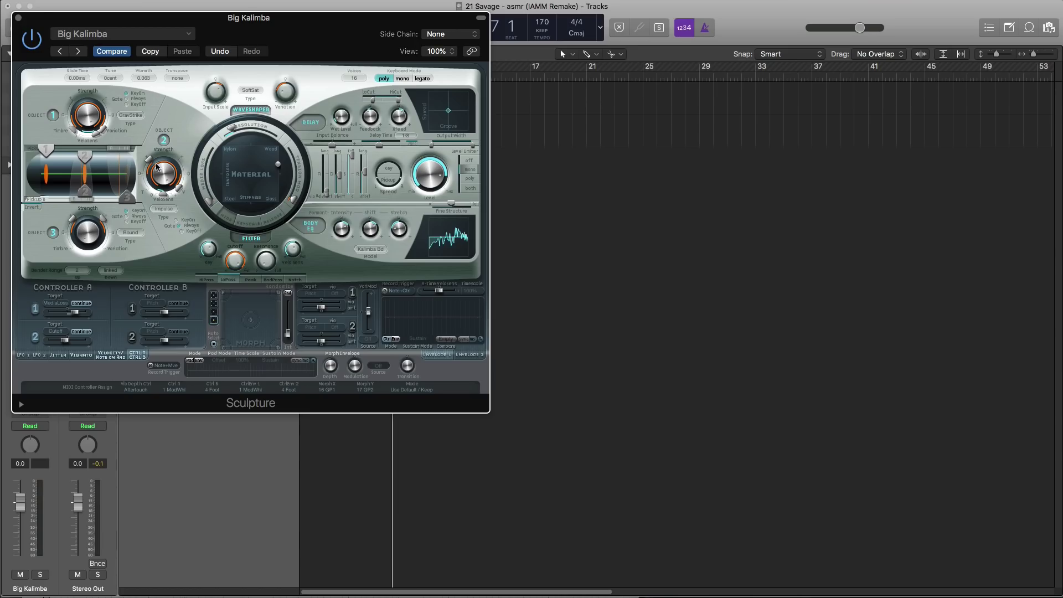
# Step: Close the Sculpture window, copy the melody region onto the Big Kalimba track at bar 1, and solo that track for playback
pyautogui.click(18, 18)
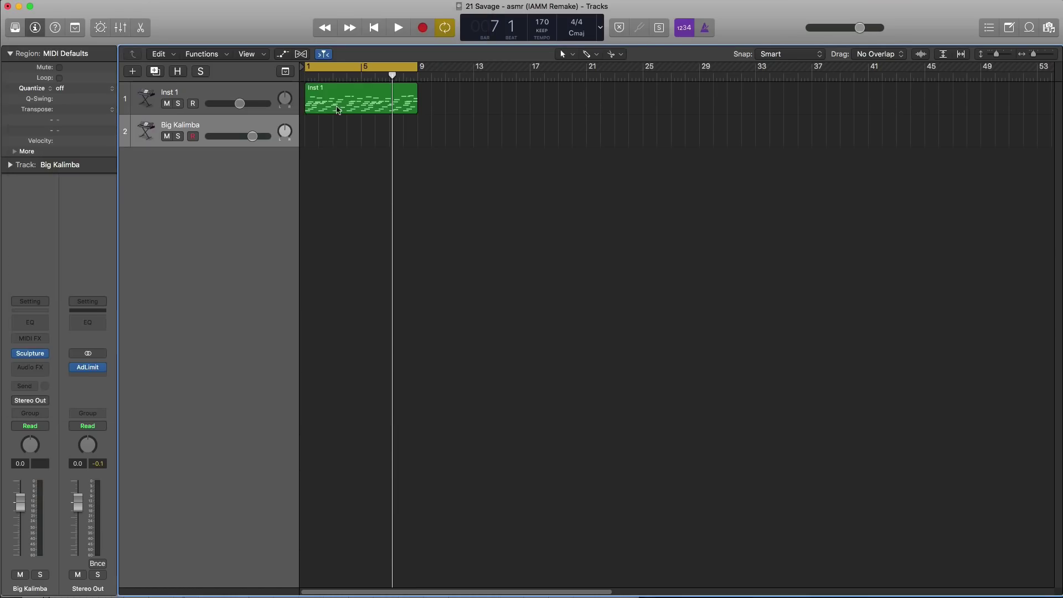
pyautogui.moveTo(346, 99); pyautogui.dragTo(346, 132)
pyautogui.click(179, 136)
pyautogui.press('space')
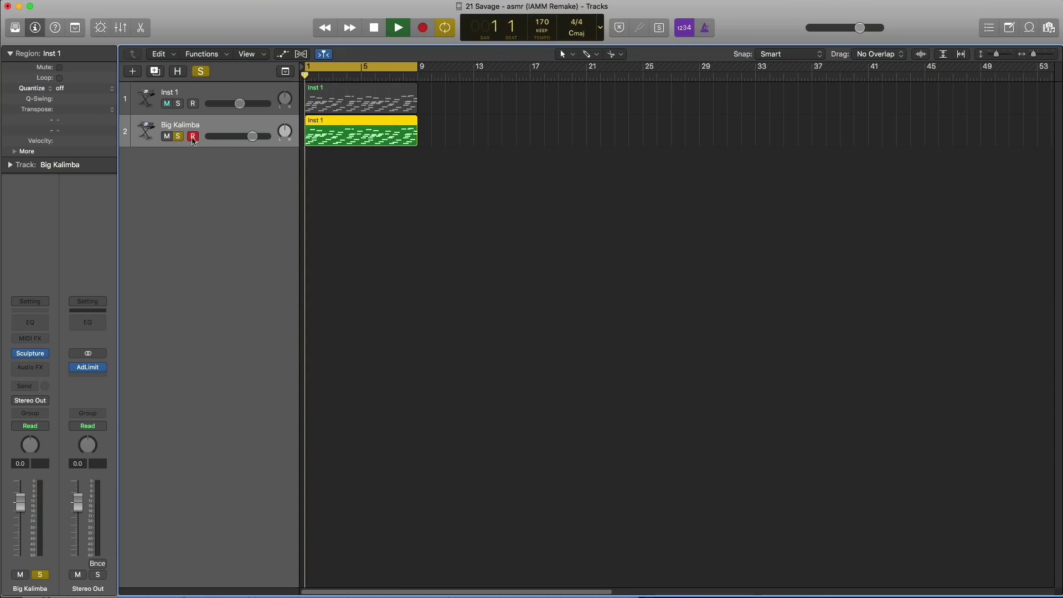
# Step: Transpose all notes of the Big Kalimba region up two octaves in the Piano Roll and audition the melody
pyautogui.doubleClick(350, 136)
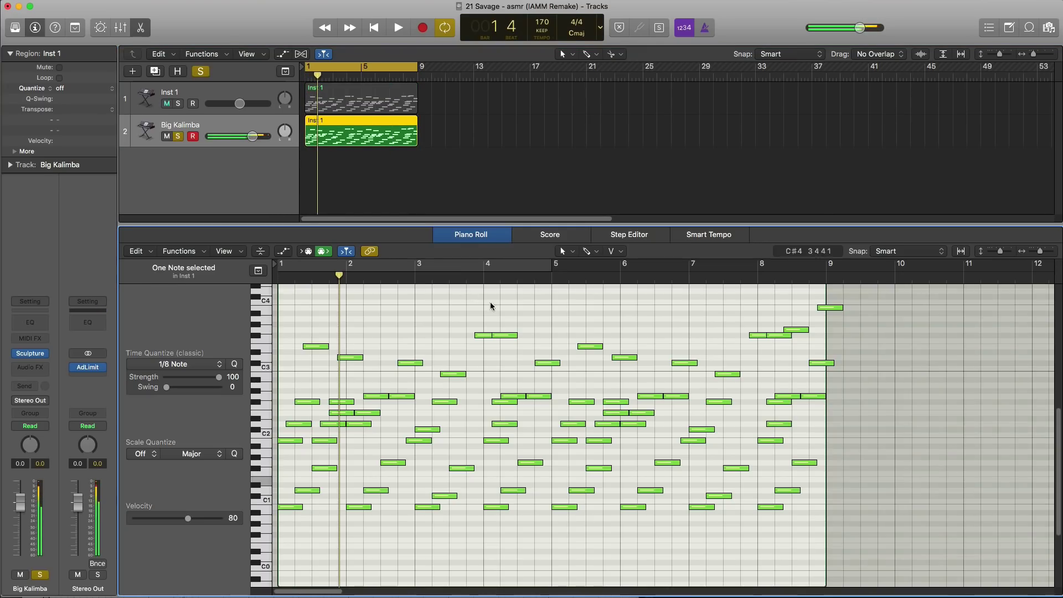
pyautogui.hotkey('alt', 'shift', 'Up')
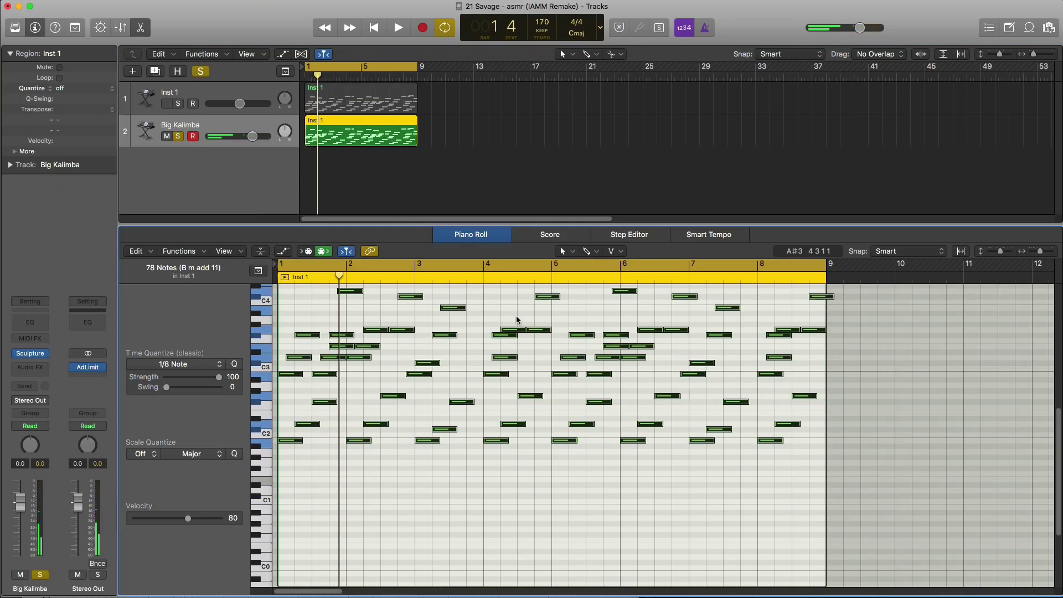
pyautogui.press('space')
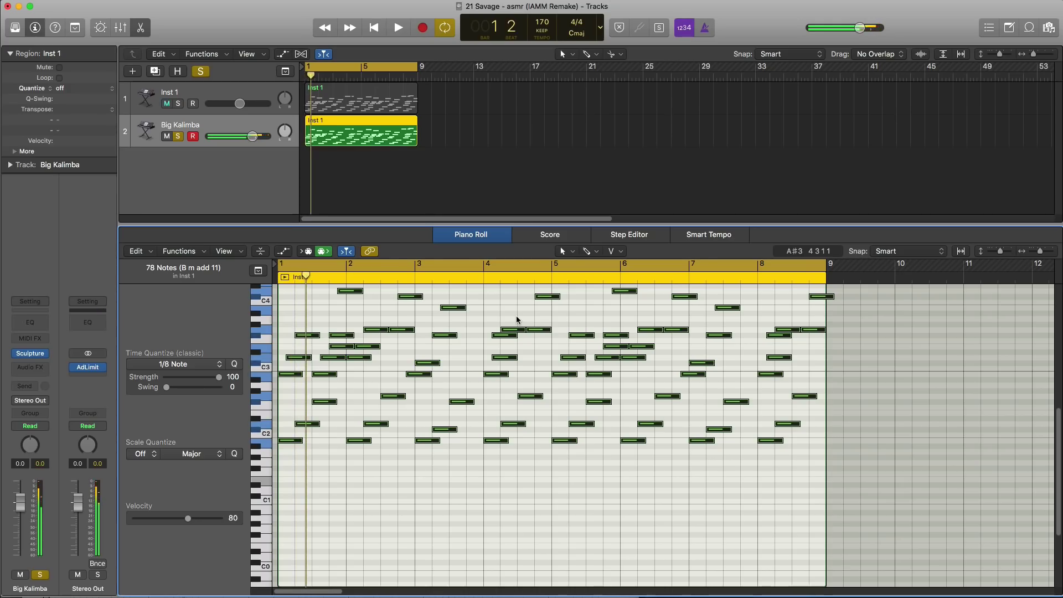
pyautogui.hotkey('alt', 'shift', 'Up')
pyautogui.press('space')
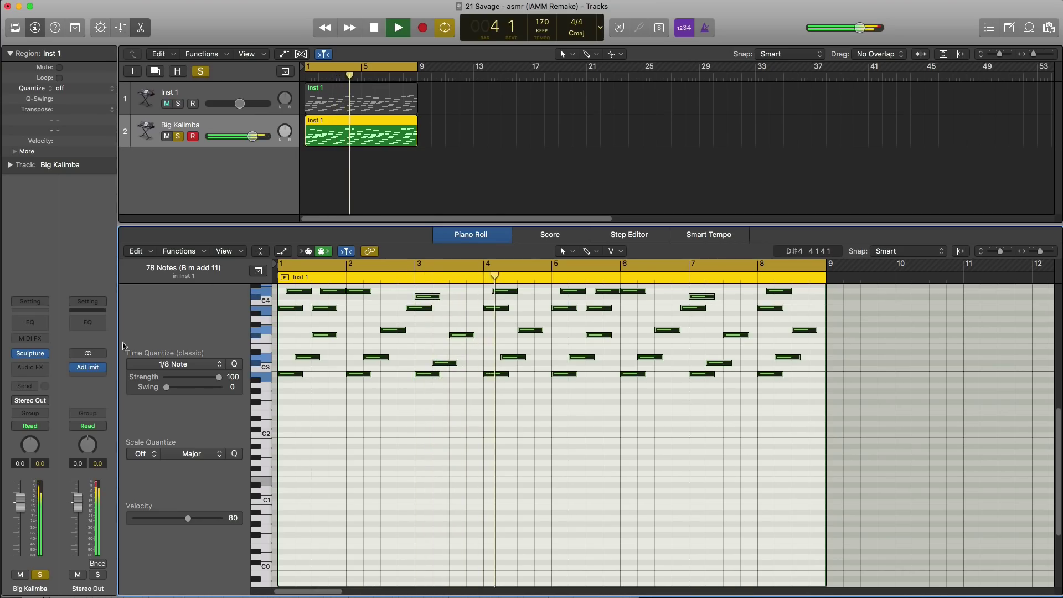
pyautogui.click(39, 354)
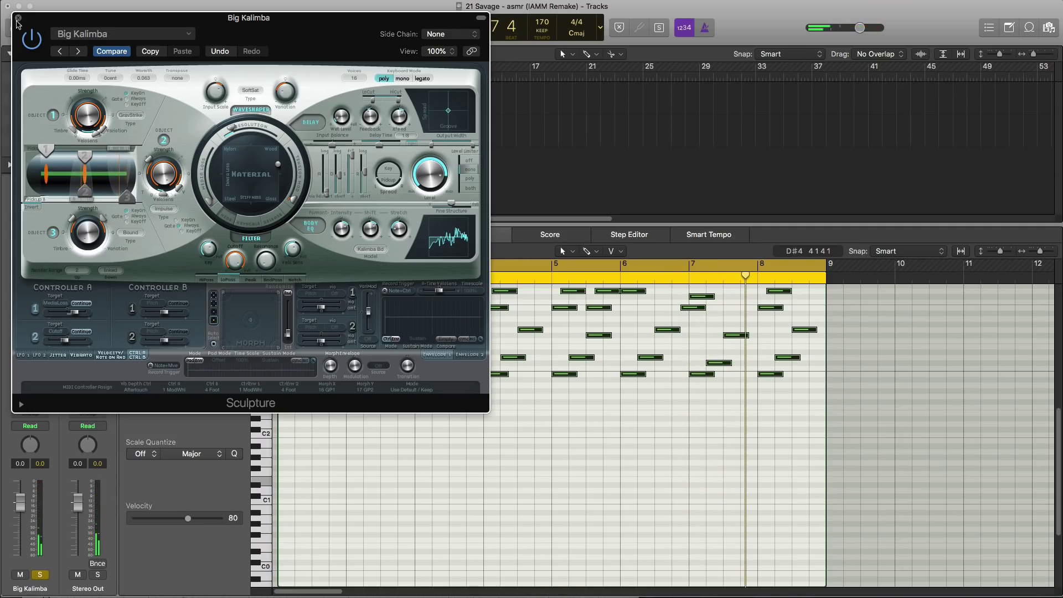
pyautogui.click(19, 18)
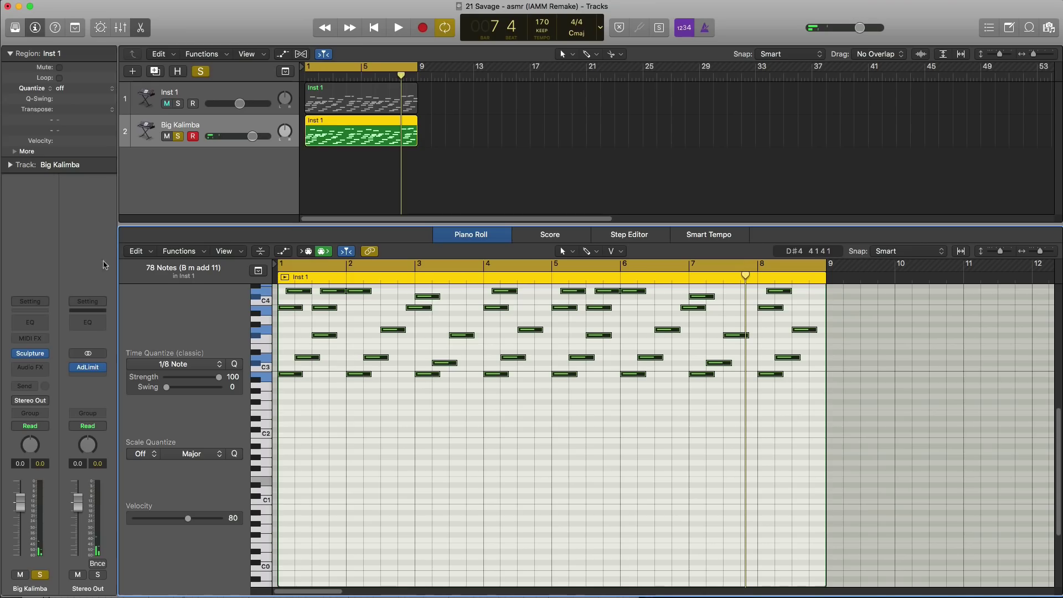
# Step: Add a Channel EQ to the Big Kalimba track and enable its high cut at about 2350 Hz during playback
pyautogui.click(32, 323)
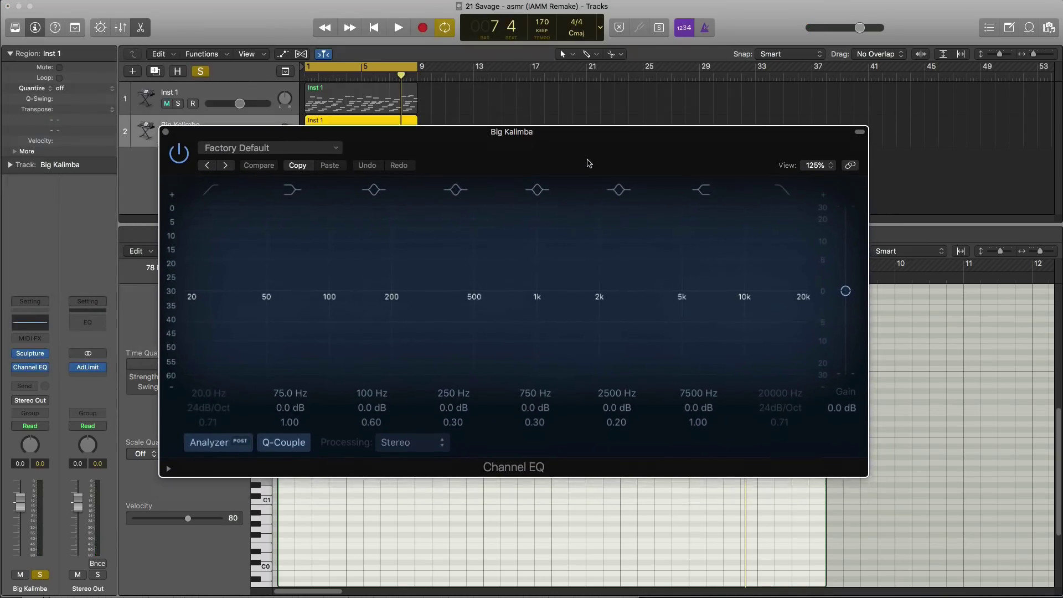
pyautogui.press('space')
pyautogui.click(786, 248)
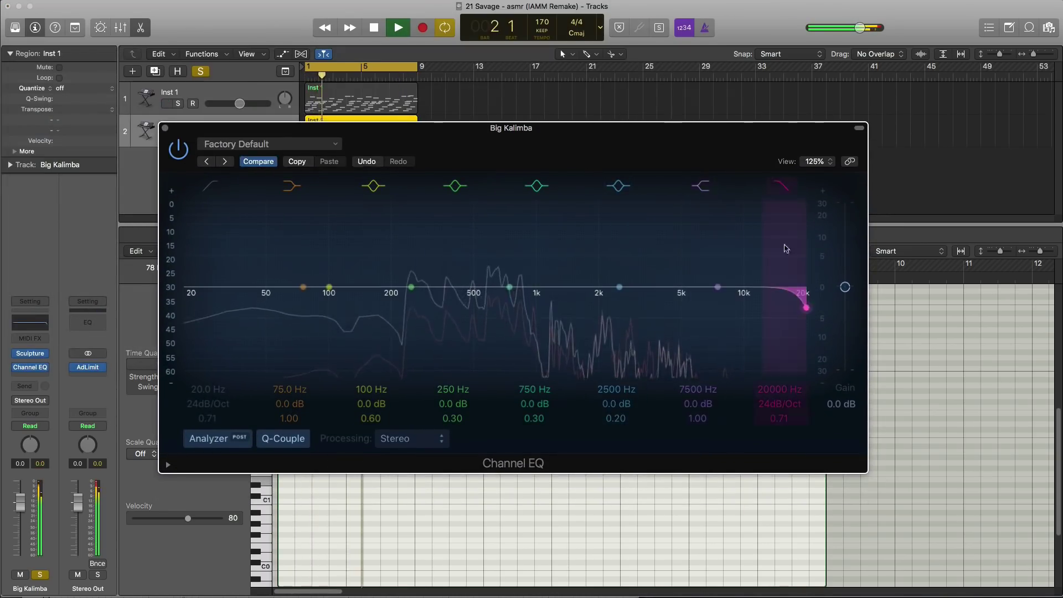
pyautogui.moveTo(786, 249)
pyautogui.mouseDown()
pyautogui.moveTo(660, 307)
pyautogui.moveTo(612, 305)
pyautogui.mouseUp()
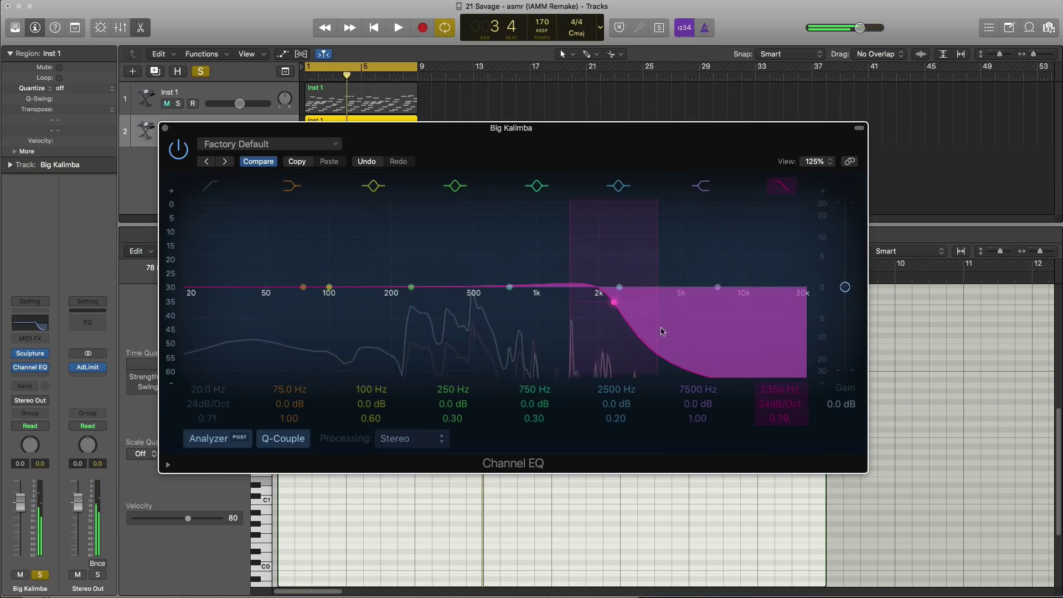
# Step: Raise the Big Kalimba high cut to about 5200 Hz with a gentler Q of about 0.46 and audition it
pyautogui.press('space')
pyautogui.moveTo(620, 310); pyautogui.dragTo(685, 315)
pyautogui.press('space')
pyautogui.press('space')
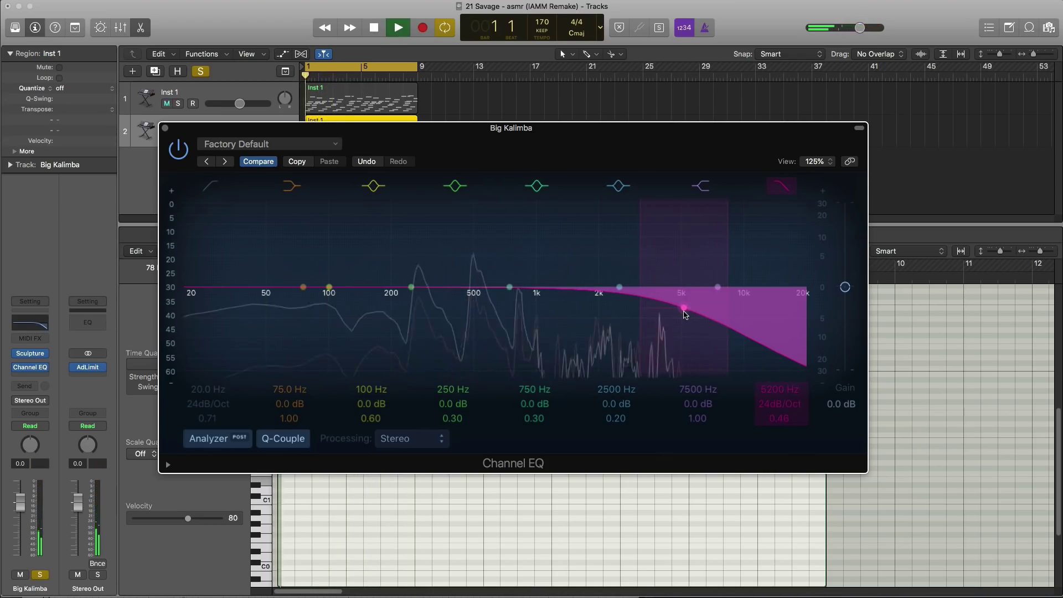
pyautogui.press('space')
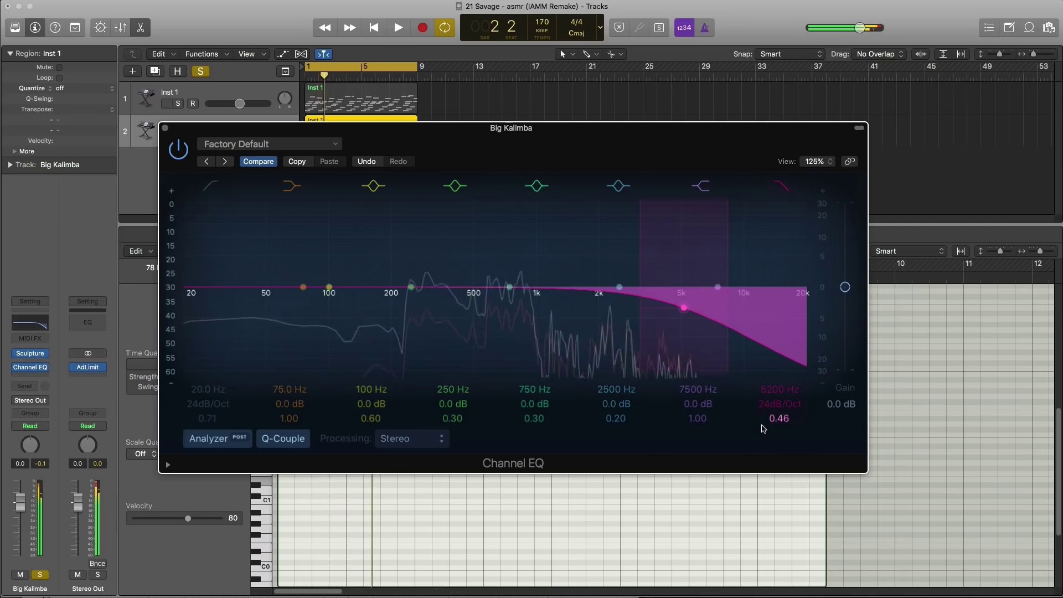
# Step: Set the high cut's Q to 1.10 and its slope to 48 dB/Oct, auditioning the result
pyautogui.moveTo(763, 428); pyautogui.dragTo(763, 387)
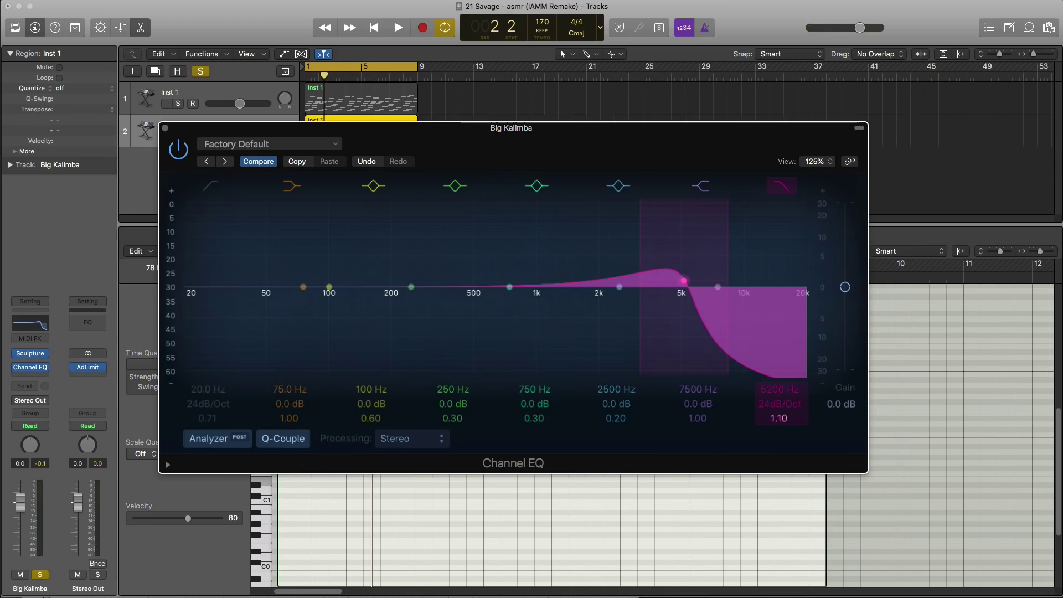
pyautogui.press('space')
pyautogui.moveTo(779, 404); pyautogui.dragTo(779, 387)
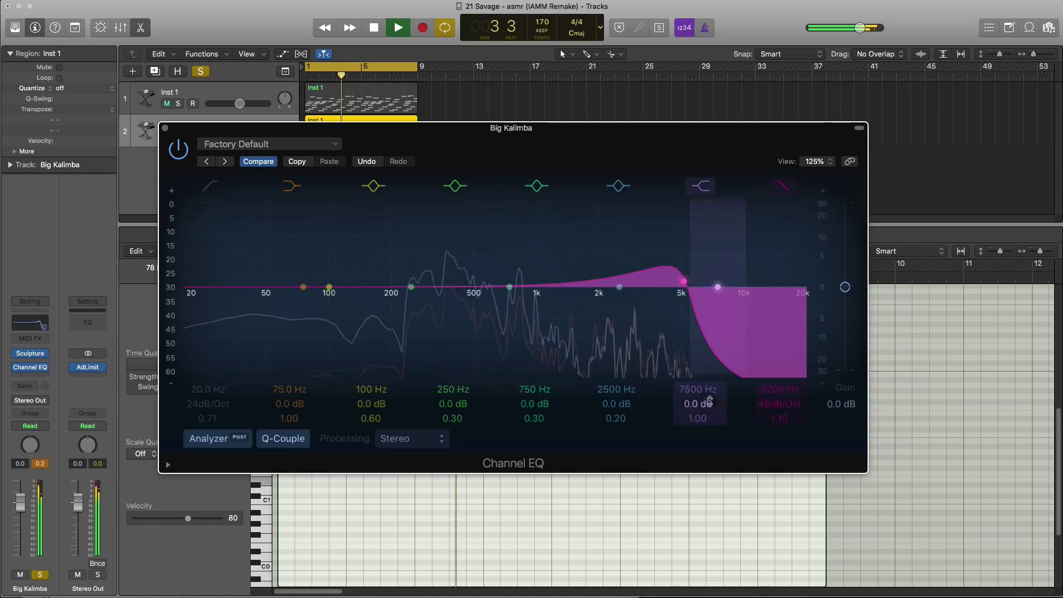
pyautogui.press('space')
# Step: Enable the Big Kalimba EQ's low cut at about 810 Hz with Q 0.79 and close the EQ window
pyautogui.click(211, 186)
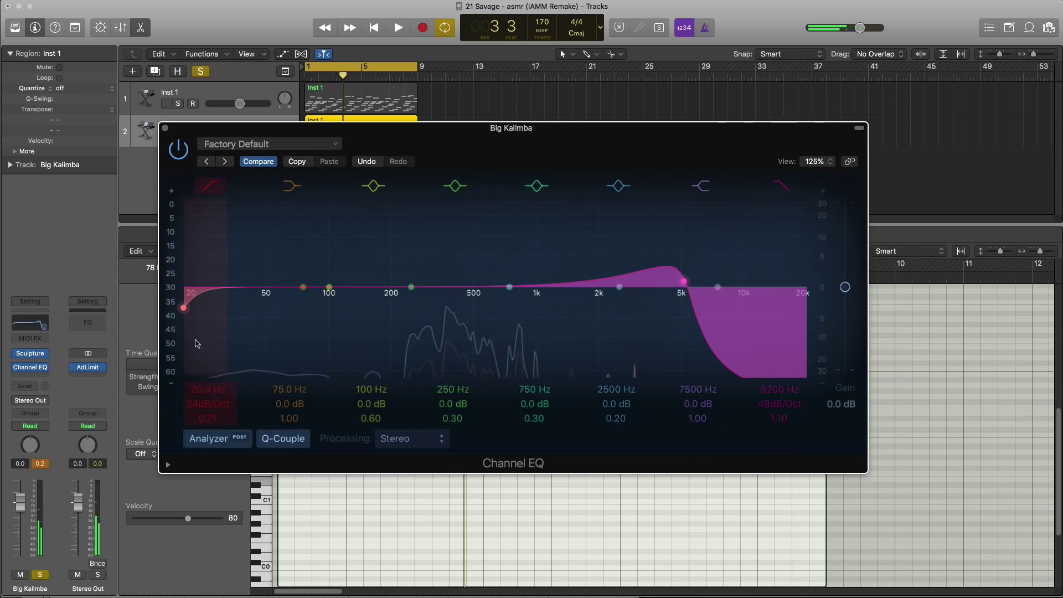
pyautogui.moveTo(202, 388); pyautogui.dragTo(202, 354)
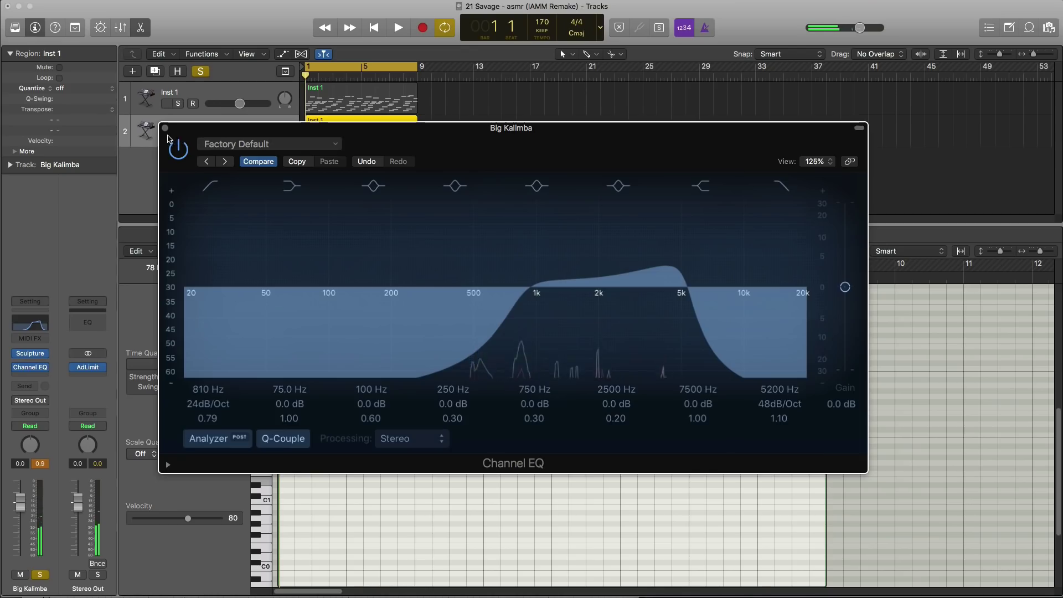
pyautogui.click(165, 128)
# Step: Lower the Big Kalimba track's volume to -16.0 dB and audition it on its own
pyautogui.moveTo(252, 144); pyautogui.dragTo(215, 149)
pyautogui.press('space')
pyautogui.press('space')
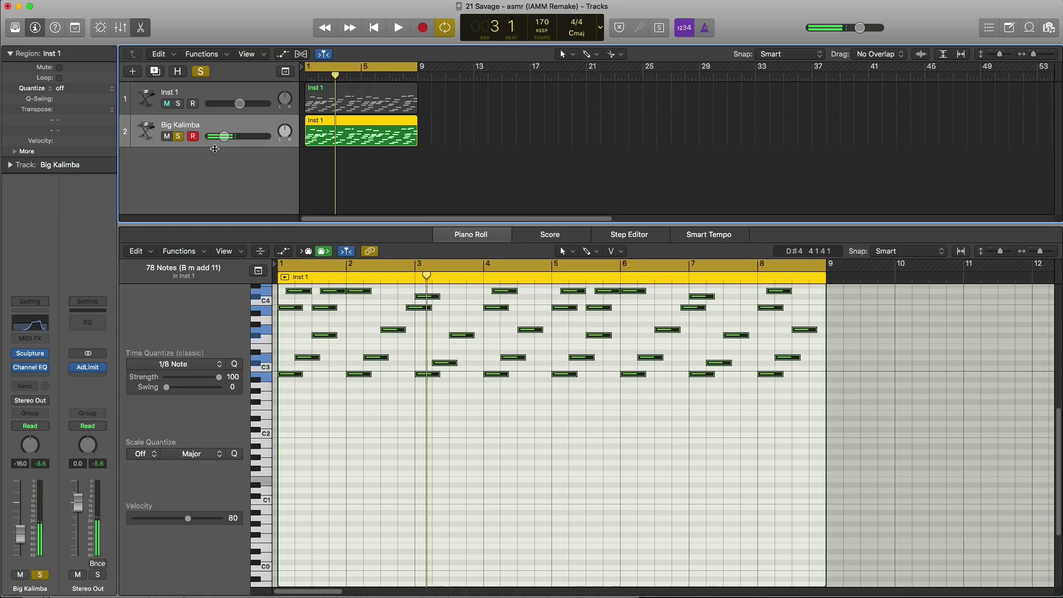
# Step: Solo the Inst 1 track as well and lower Big Kalimba to -18.0 dB while both layers play
pyautogui.click(177, 104)
pyautogui.press('space')
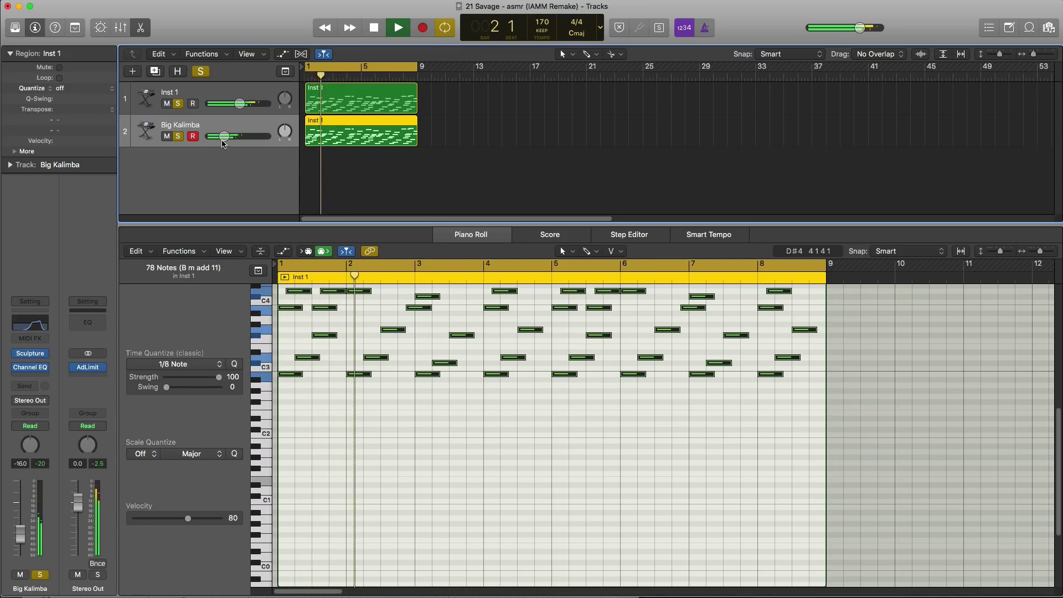
pyautogui.moveTo(223, 144); pyautogui.dragTo(219, 144)
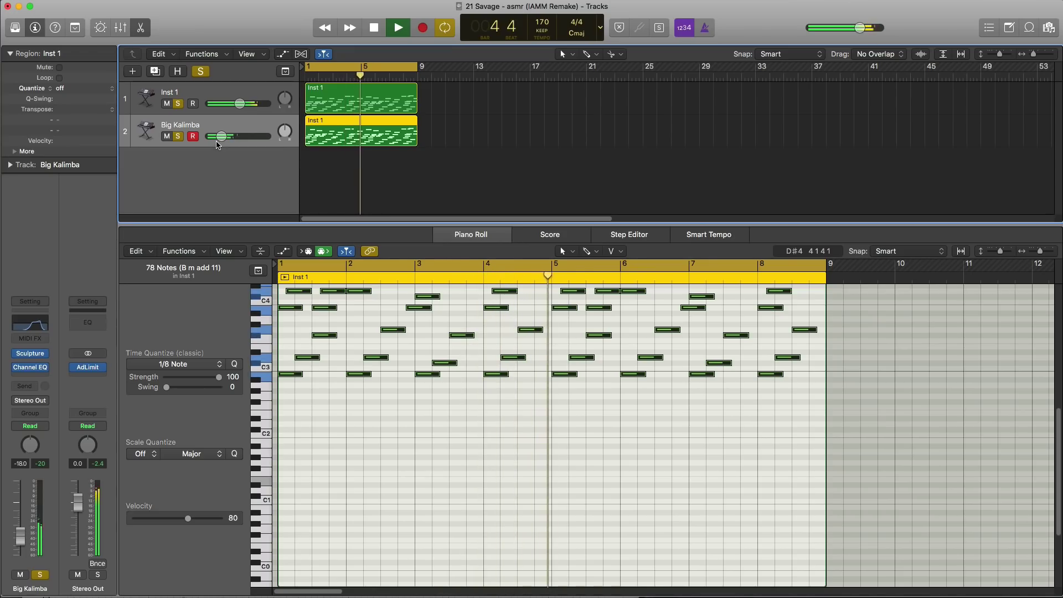
pyautogui.press('space')
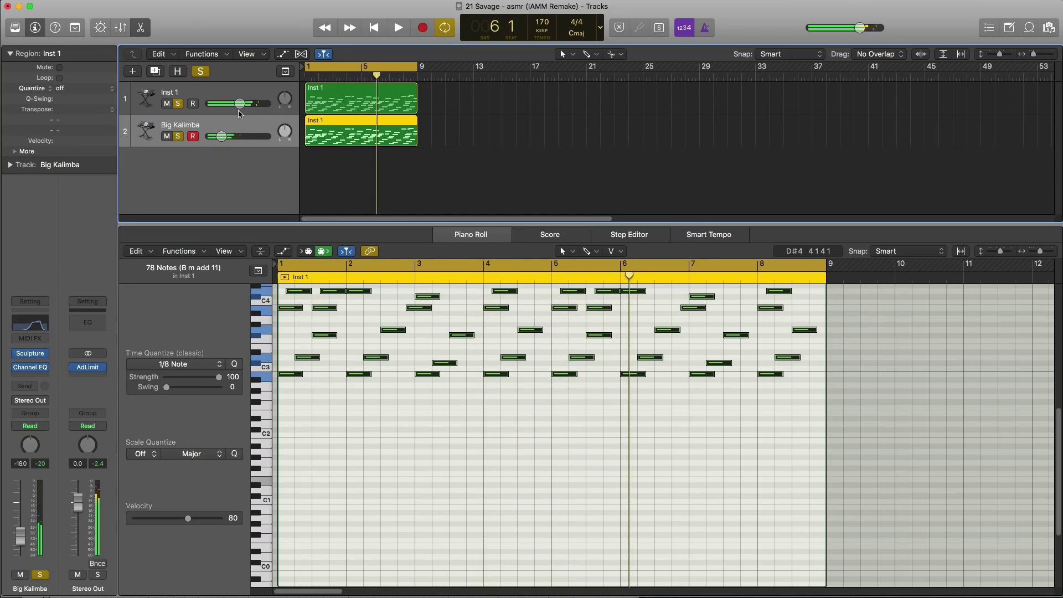
# Step: Group the Inst 1 and Big Kalimba tracks into a summing track stack
pyautogui.keyDown('shift'); pyautogui.click(213, 100); pyautogui.keyUp('shift')
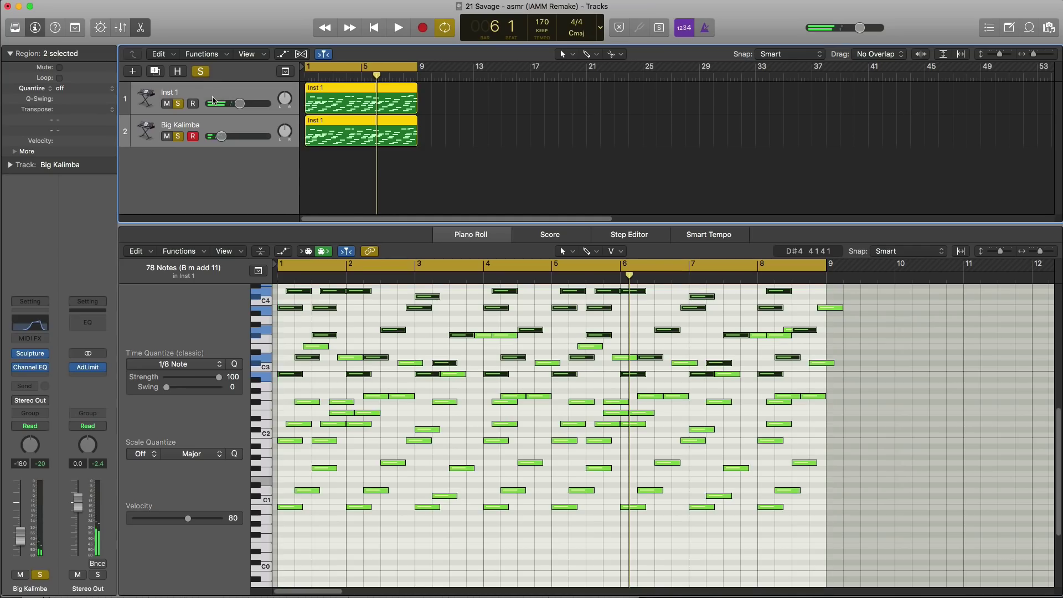
pyautogui.rightClick(214, 100)
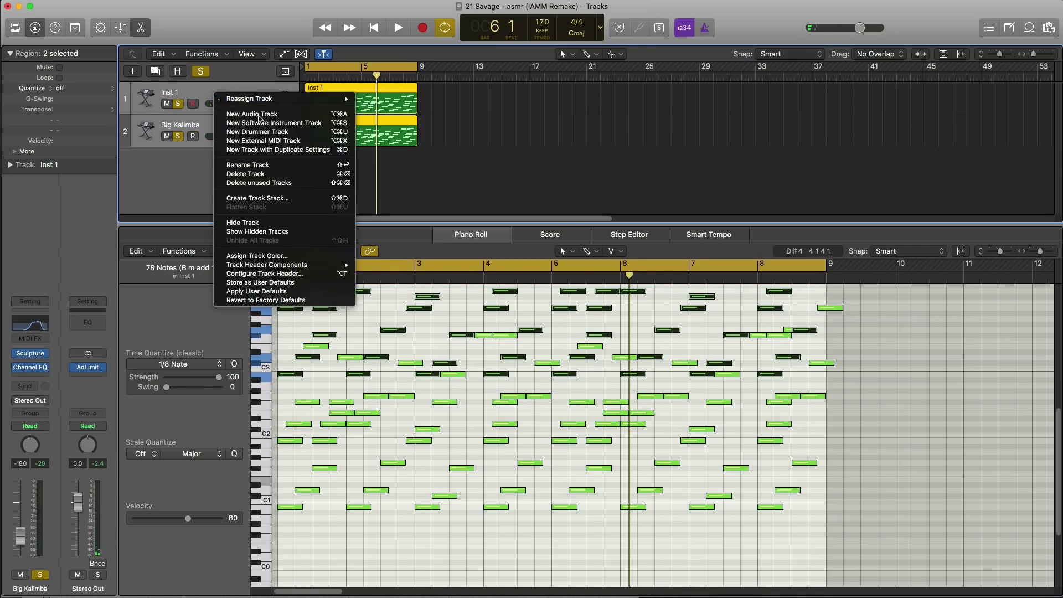
pyautogui.click(262, 201)
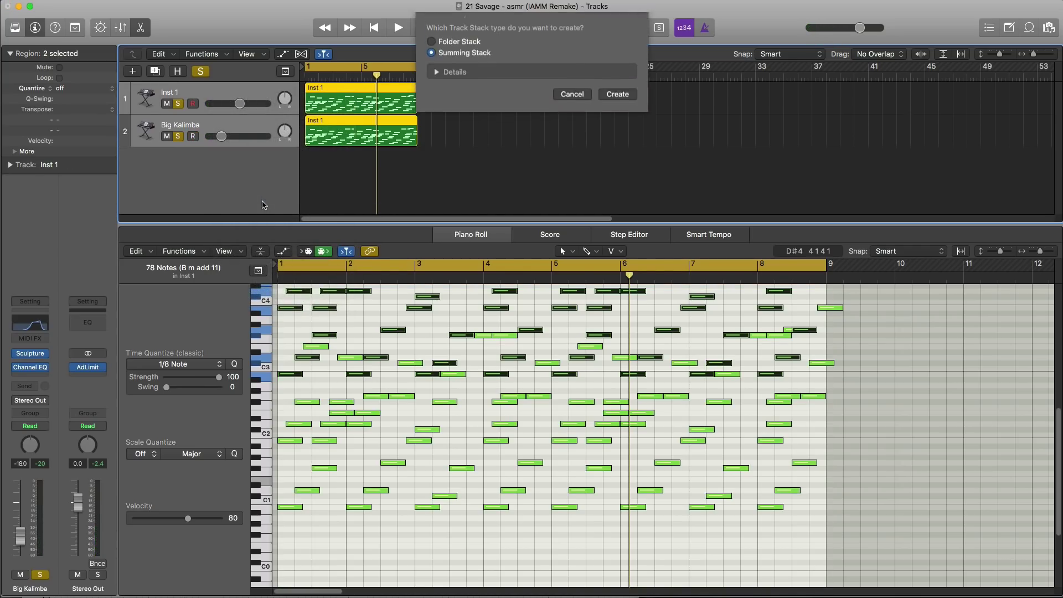
pyautogui.press('Return')
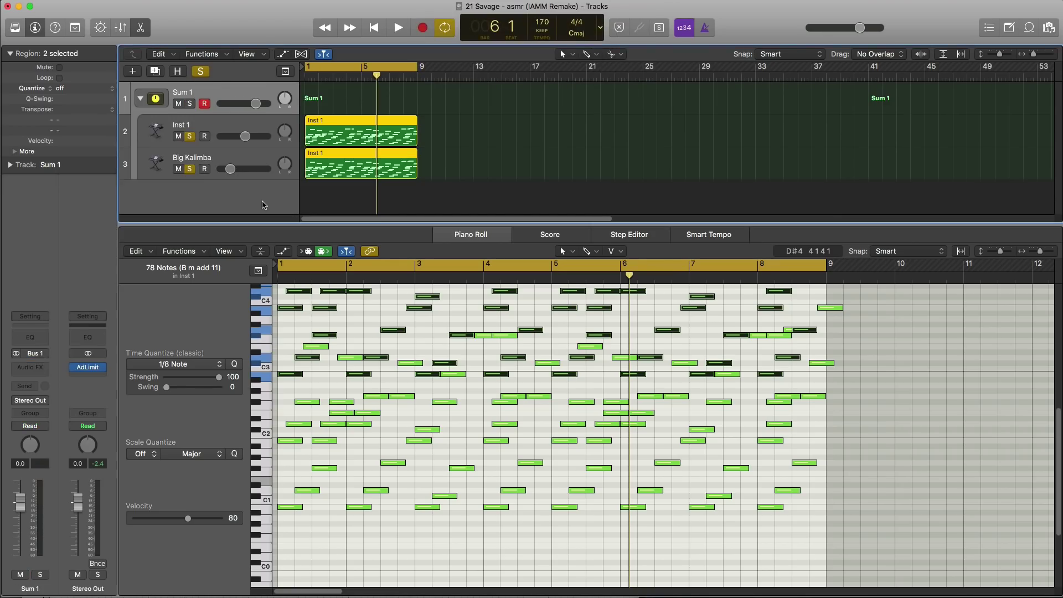
# Step: Add a Channel EQ to the Sum 1 stack and set its high cut to 5800 Hz with Q 1.40
pyautogui.press('space')
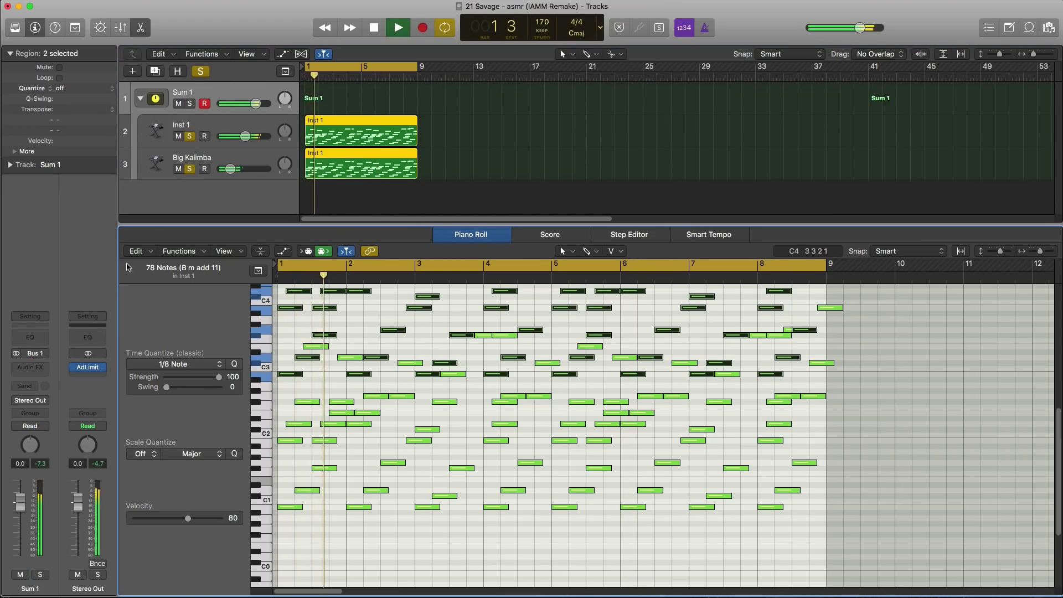
pyautogui.click(30, 338)
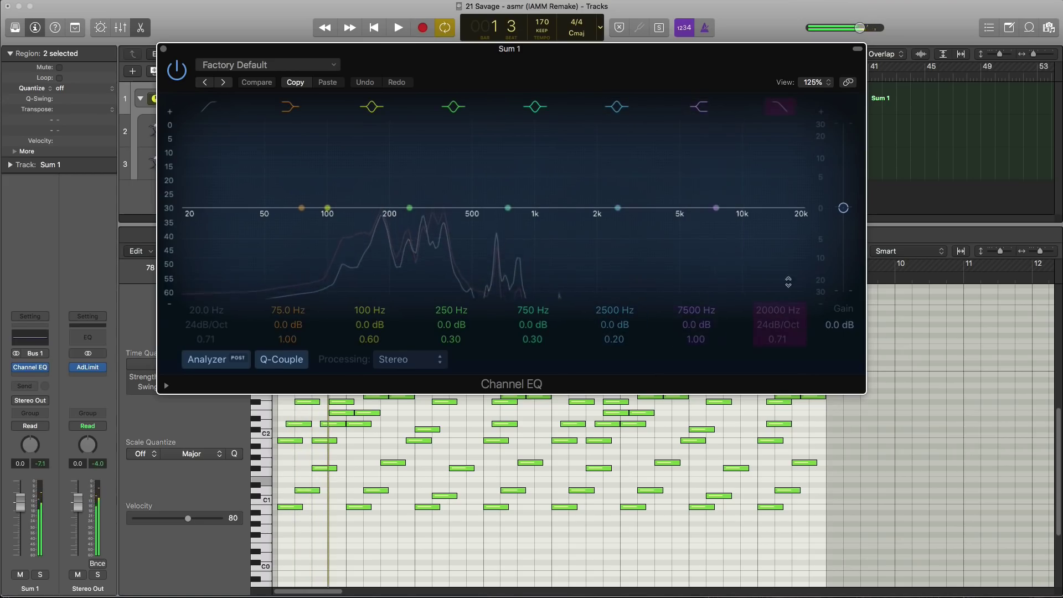
pyautogui.click(783, 111)
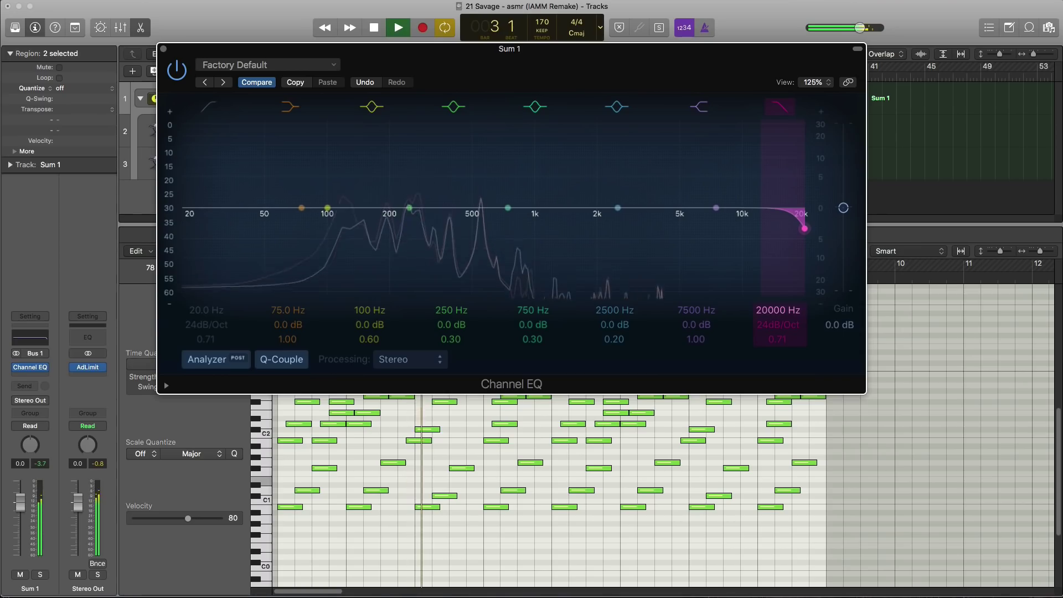
pyautogui.moveTo(772, 317); pyautogui.dragTo(771, 368)
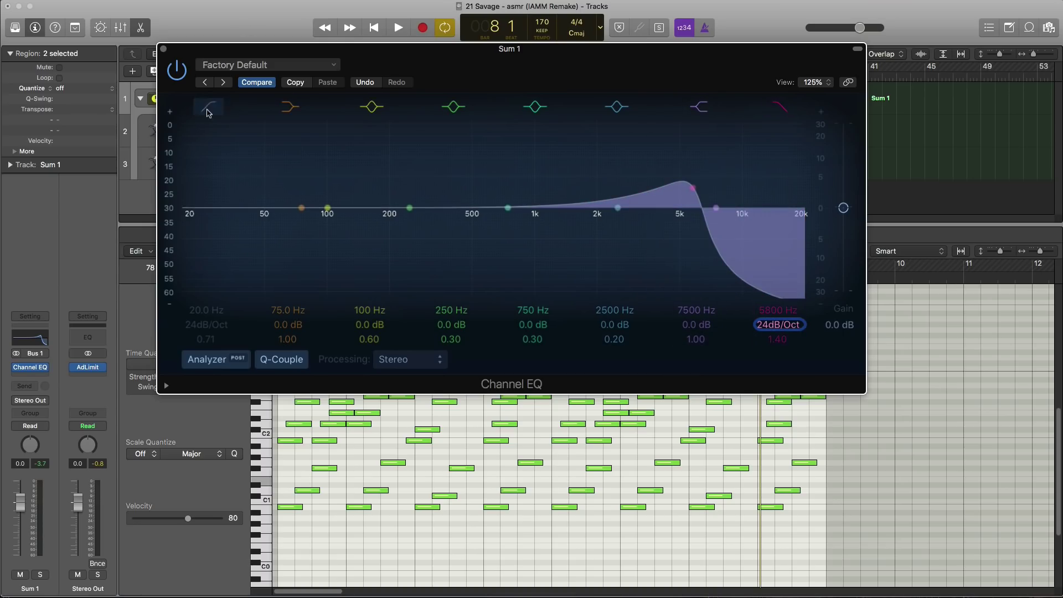
# Step: Set the Sum 1 EQ's low cut to 158 Hz at 48 dB/Oct with Q 0.64 and audition the stack
pyautogui.moveTo(213, 313); pyautogui.dragTo(213, 274)
pyautogui.press('space')
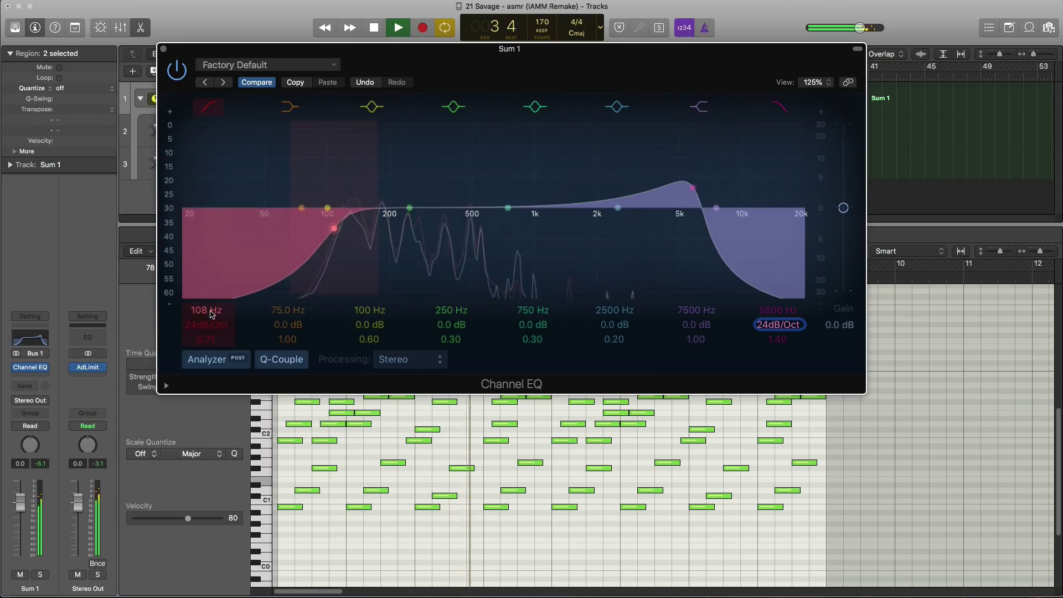
pyautogui.moveTo(212, 314); pyautogui.dragTo(212, 296)
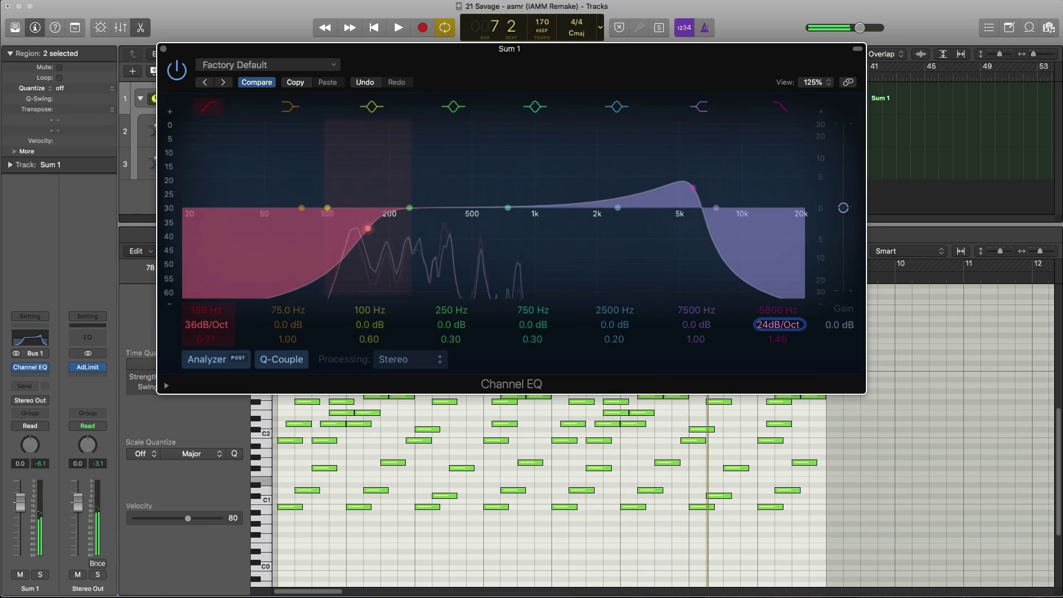
pyautogui.moveTo(207, 327); pyautogui.dragTo(207, 321)
pyautogui.press('space')
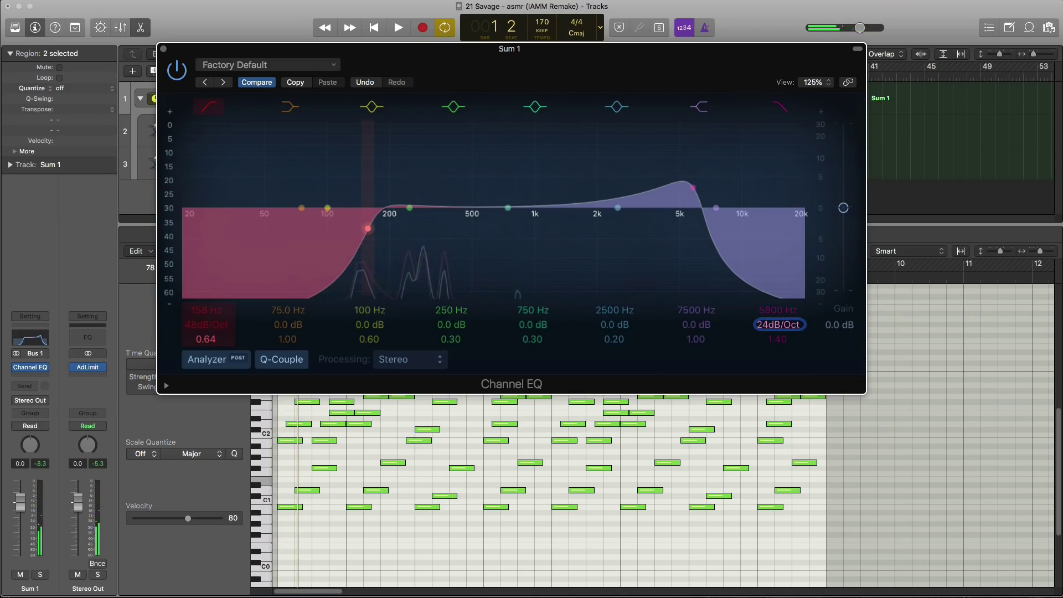
pyautogui.press('space')
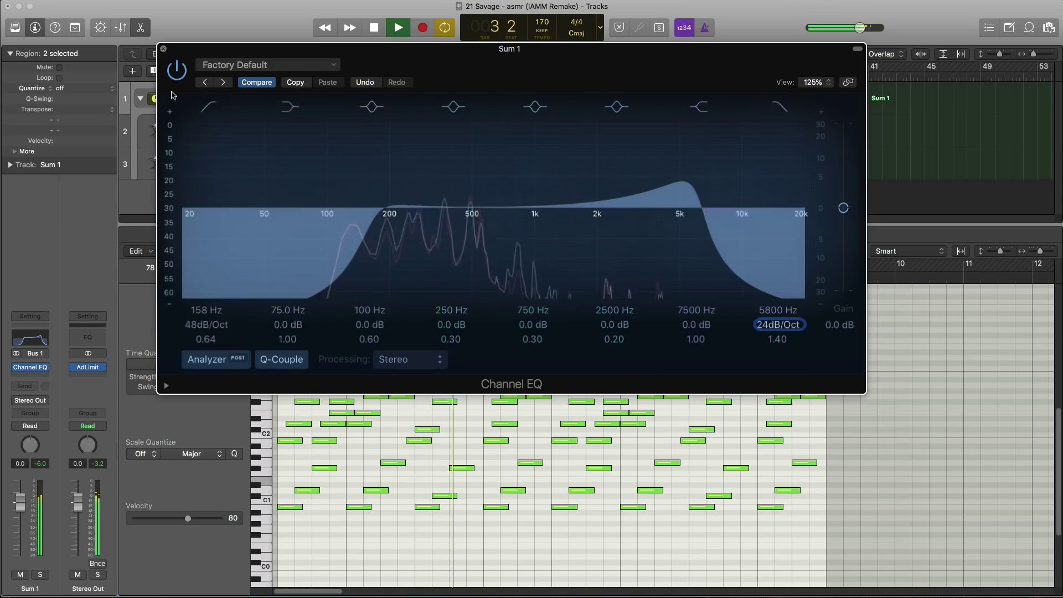
# Step: Close the EQ window, lower Big Kalimba's volume to -25.0 dB and audition the stacked melody
pyautogui.press('super+w')
pyautogui.press('space')
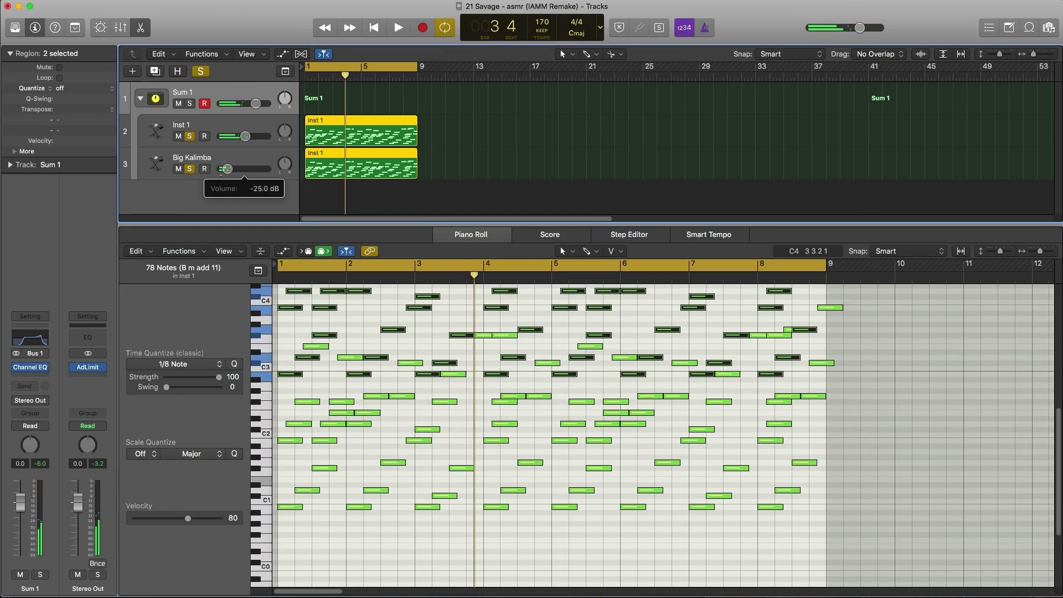
pyautogui.press('space')
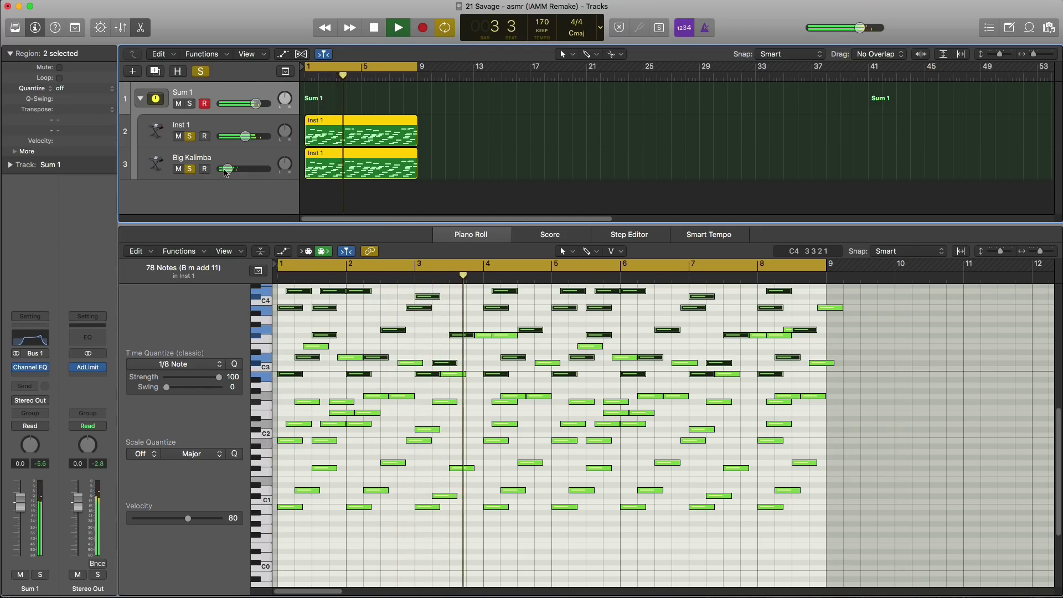
# Step: Add a stereo Space Designer reverb to the Sum 1 stack and load the 01.9s Bomb Tail preset from Large Spaces, Warped Spaces
pyautogui.click(202, 96)
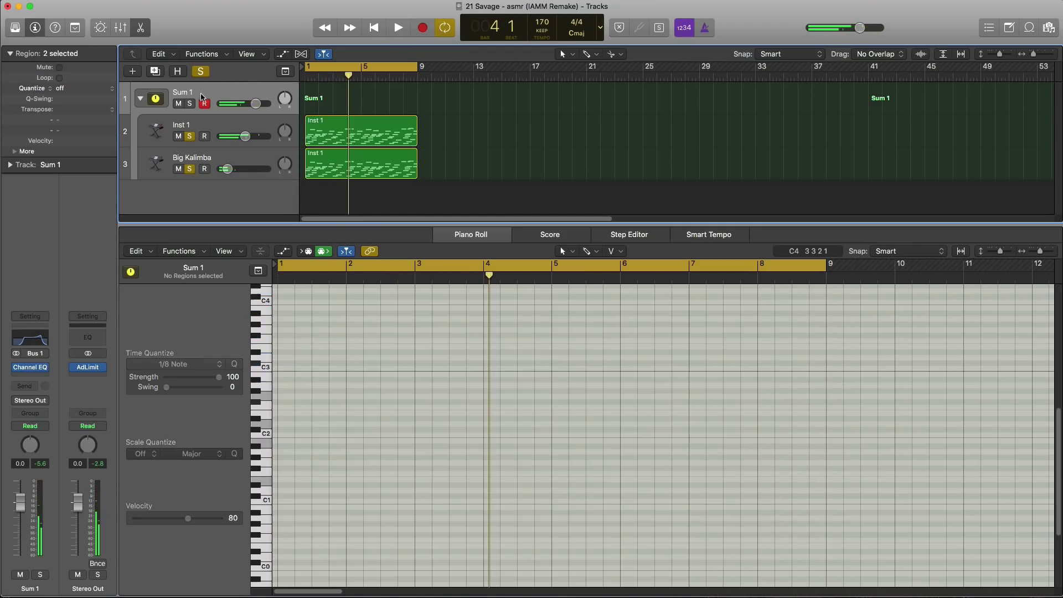
pyautogui.click(39, 378)
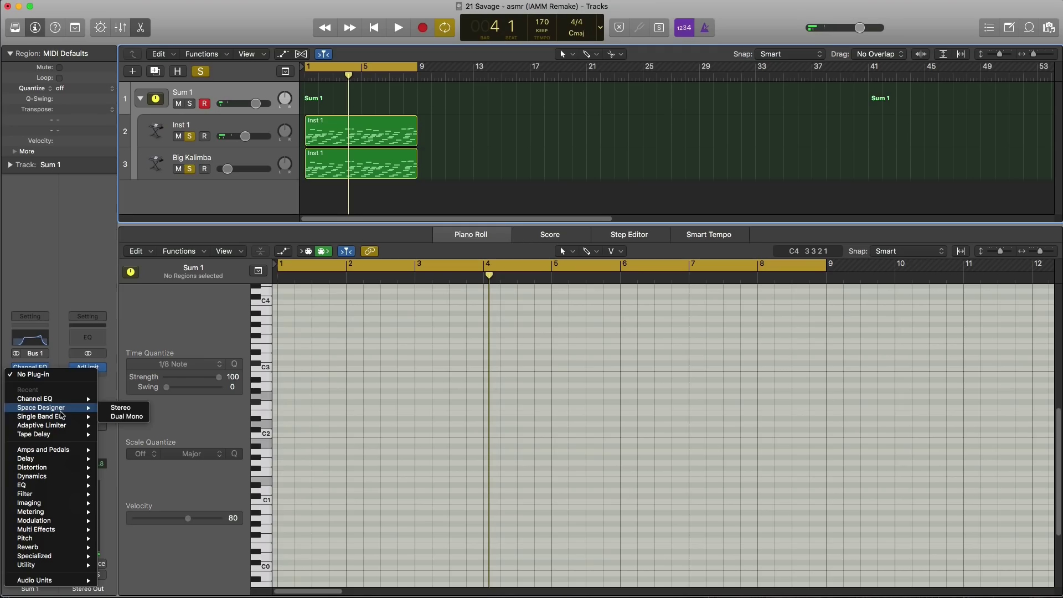
pyautogui.click(110, 408)
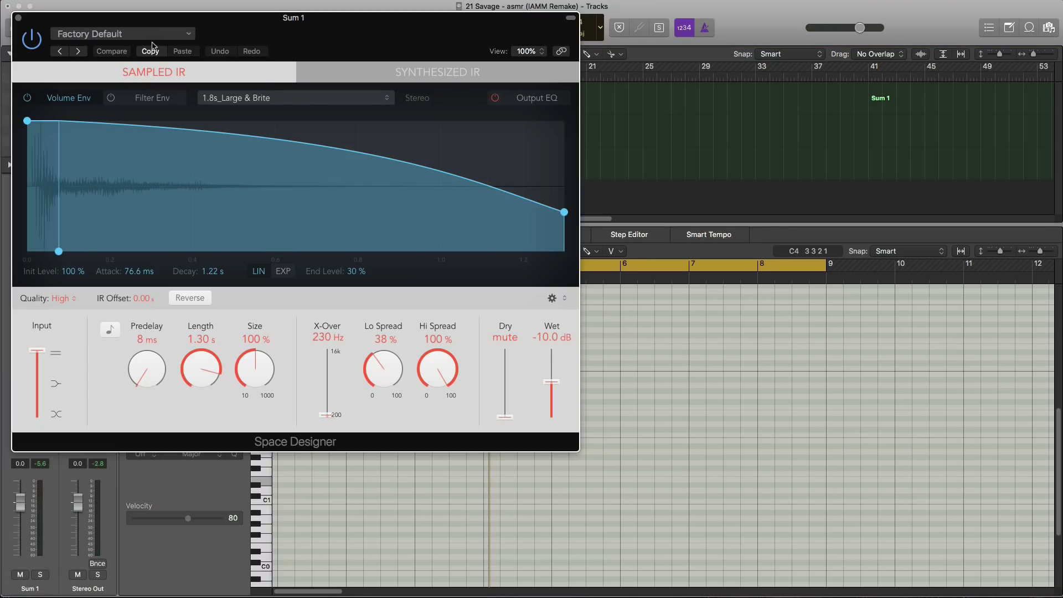
pyautogui.click(156, 37)
pyautogui.moveTo(205, 244)
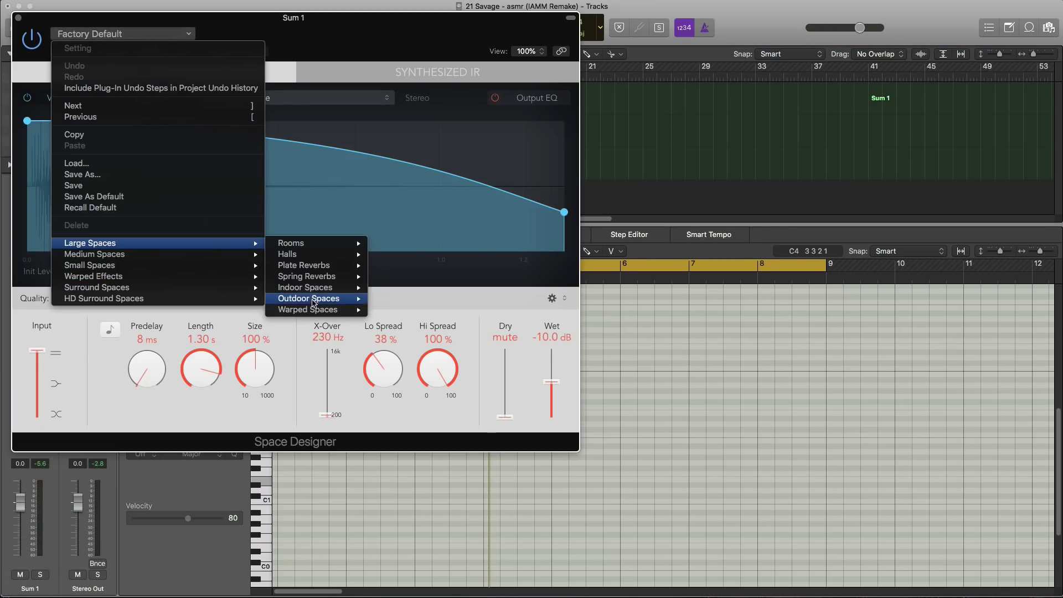
pyautogui.moveTo(317, 312)
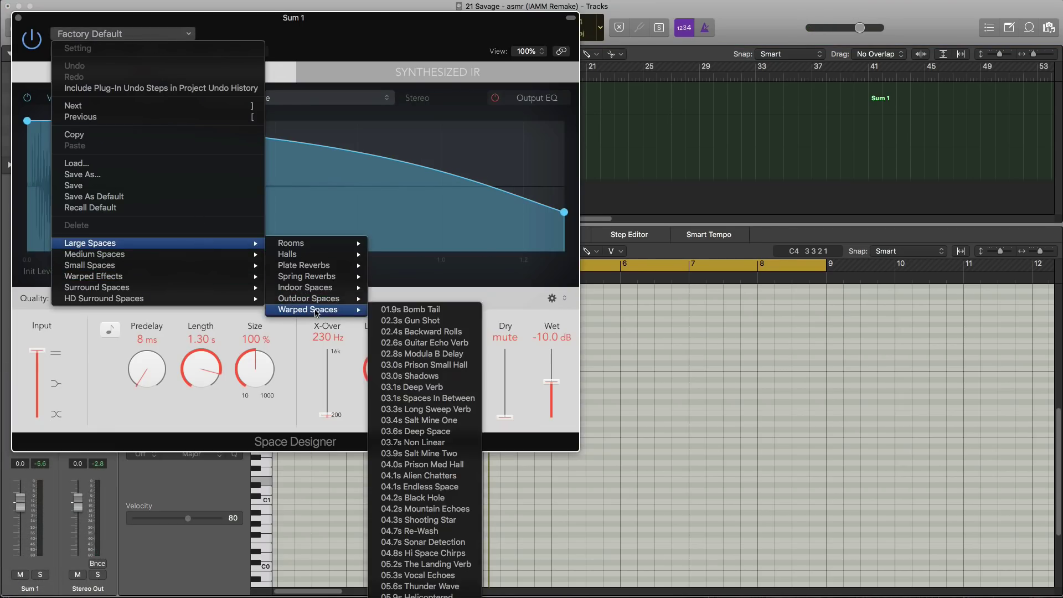
pyautogui.click(397, 310)
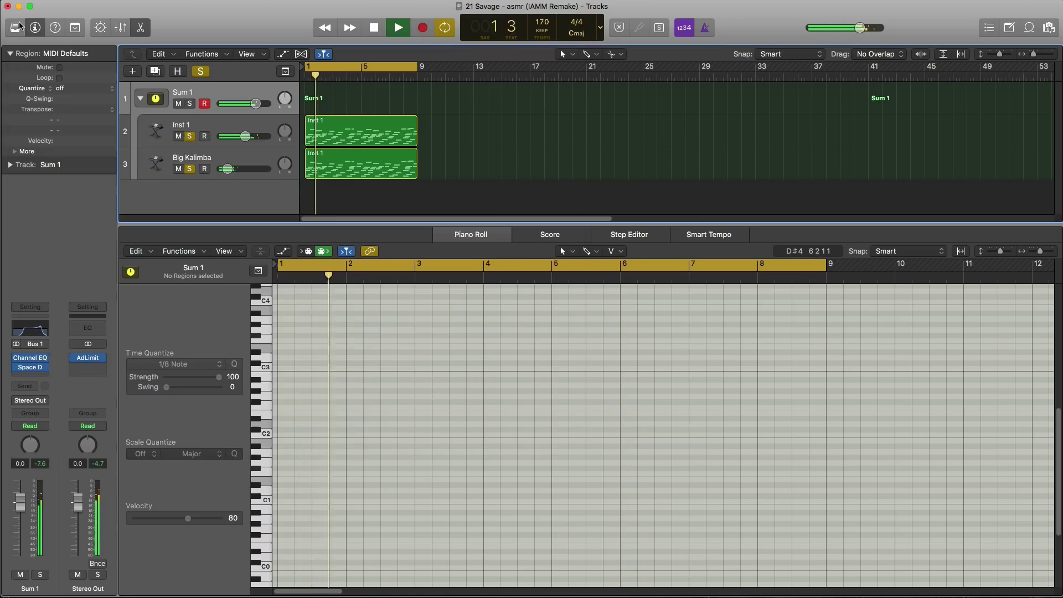
# Step: Close the Space Designer window, stop playback and hide the lower pane so only the tracks area remains
pyautogui.click(18, 18)
pyautogui.press('space')
pyautogui.press('x')
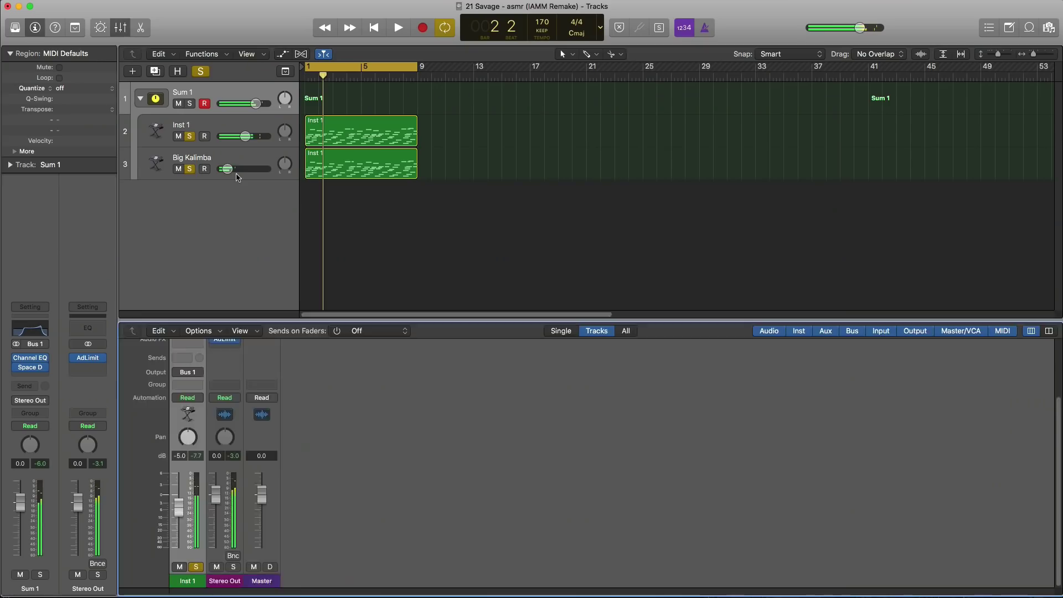
pyautogui.press('x')
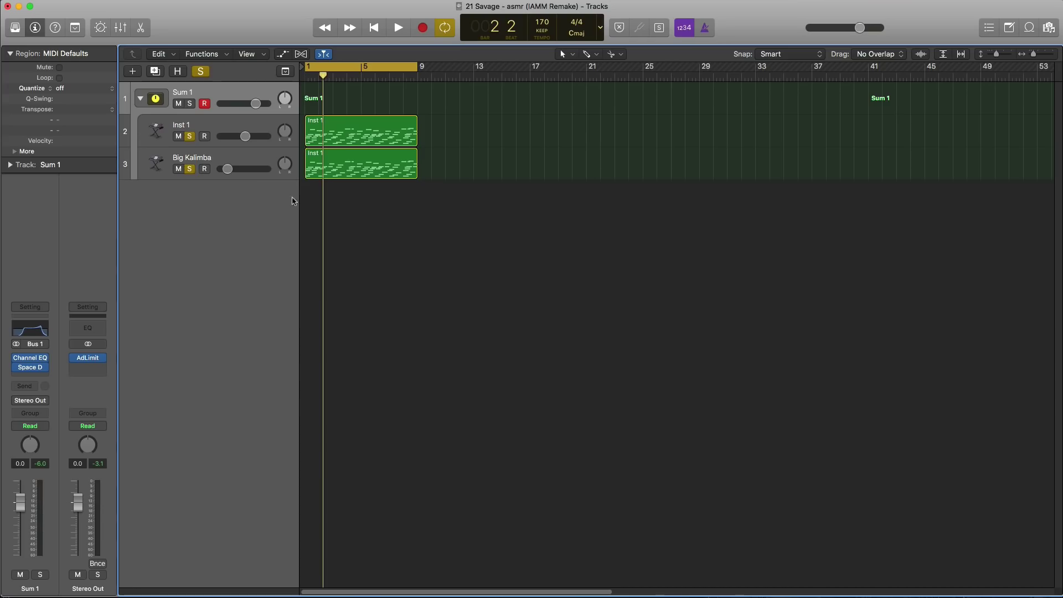
# Step: Place Girl Laughing.wav on a new audio track and shift its region so the laugh itself begins at bar 5
pyautogui.press('space')
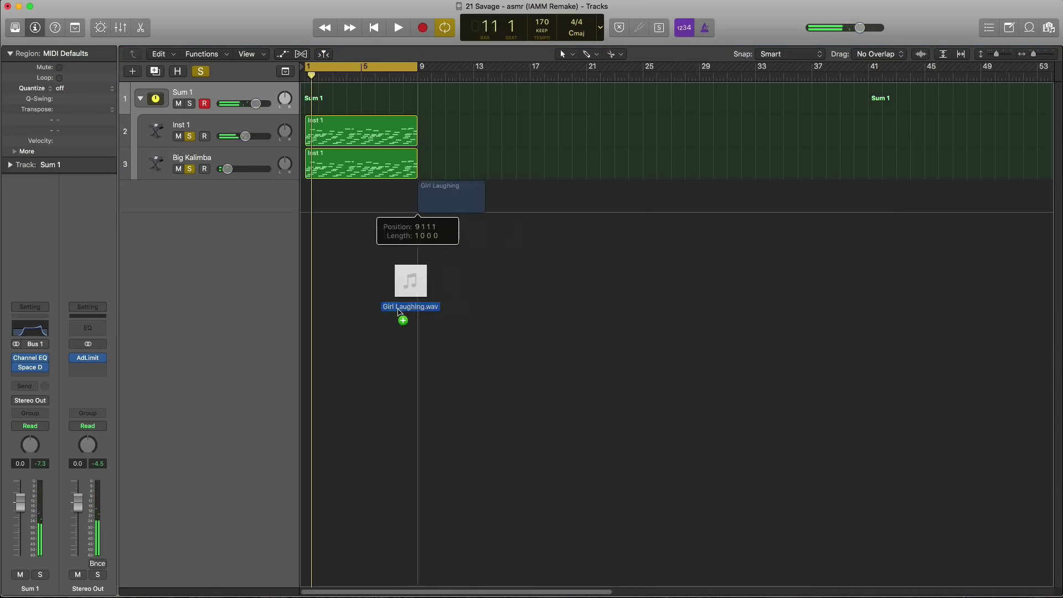
pyautogui.moveTo(397, 309); pyautogui.dragTo(362, 304)
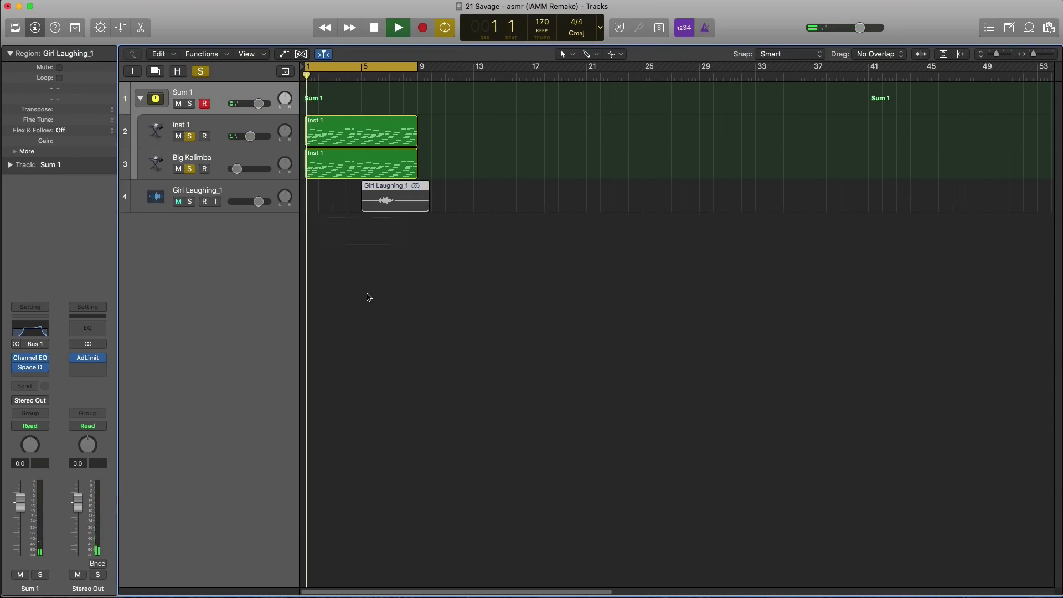
pyautogui.scroll(2, 421, 241)
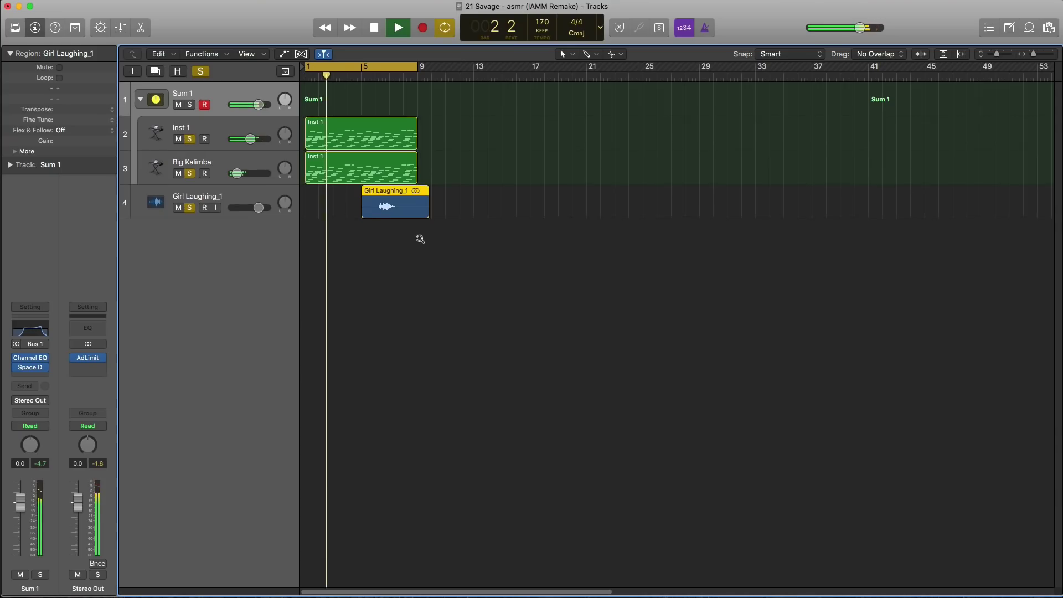
pyautogui.scroll(3, 422, 238)
pyautogui.scroll(2, 421, 240)
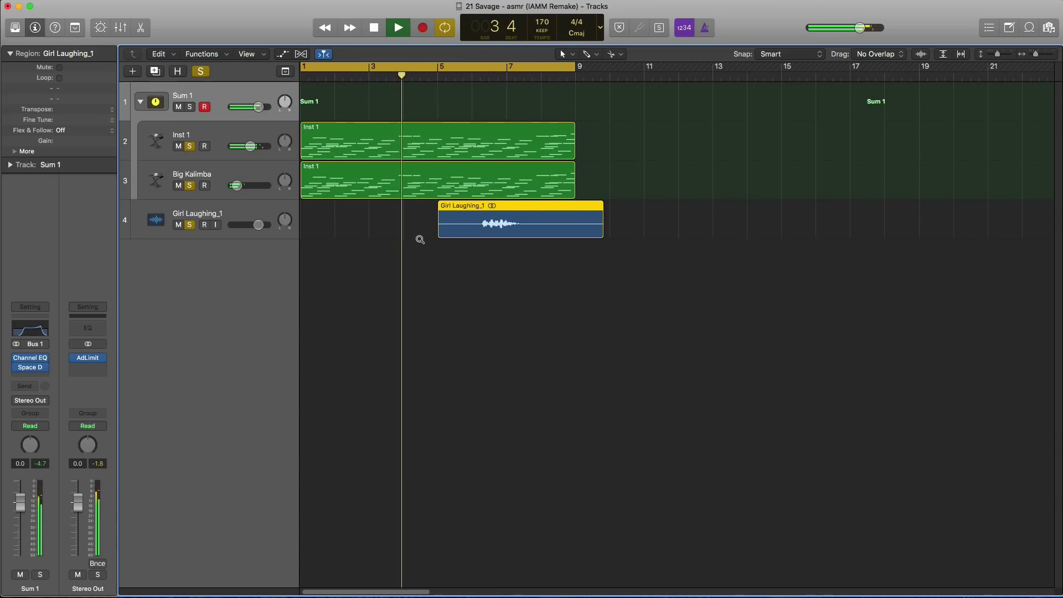
pyautogui.scroll(2, 420, 239)
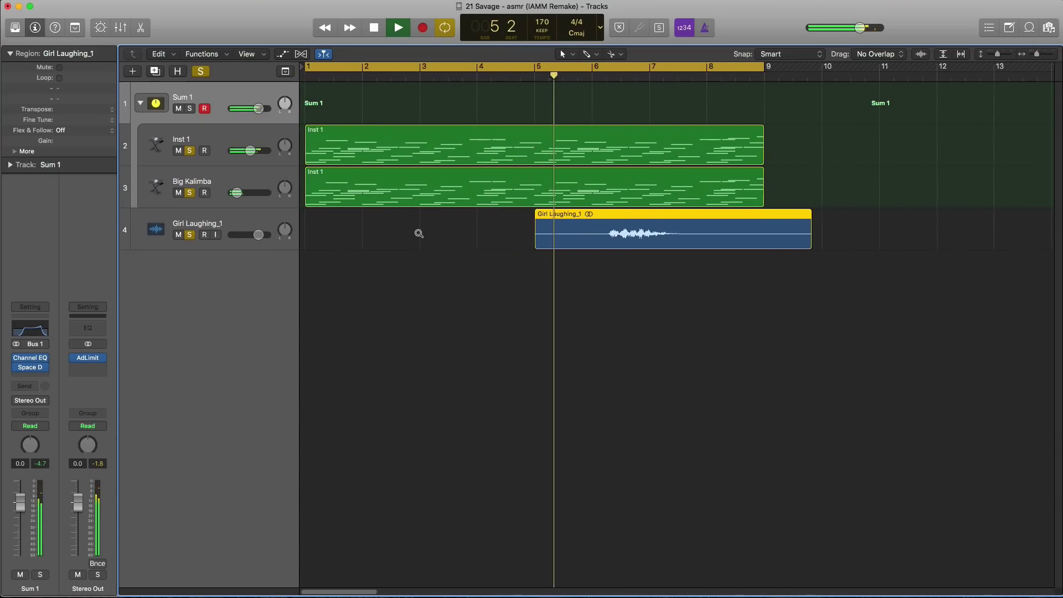
pyautogui.press('space')
pyautogui.moveTo(602, 244); pyautogui.dragTo(527, 247)
pyautogui.press('space')
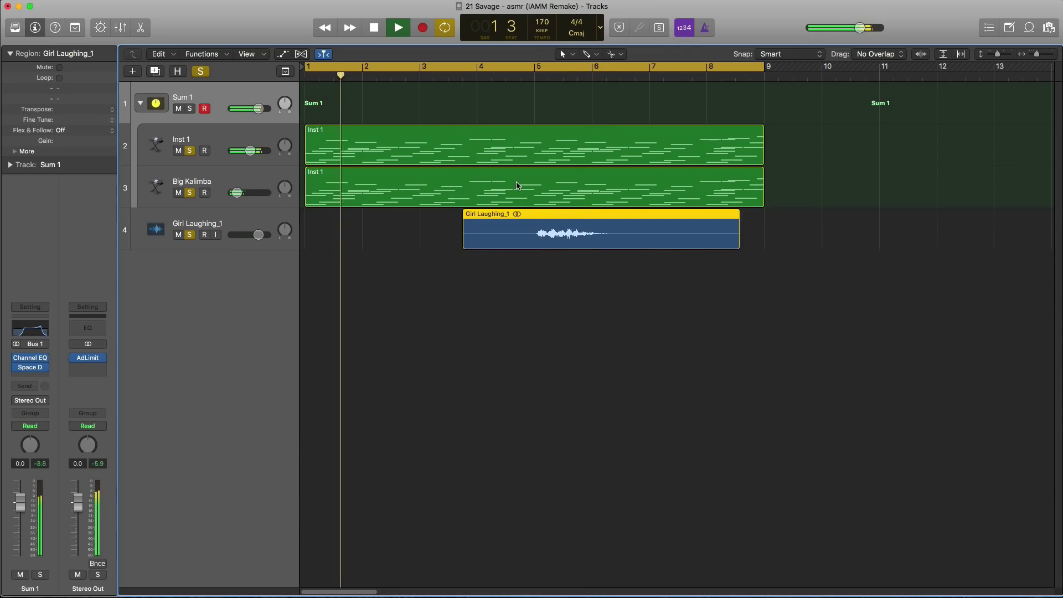
# Step: Lower the Girl Laughing_1 track's volume to -9.6 dB while auditioning it with the melody
pyautogui.scroll(-2, 517, 185)
pyautogui.moveTo(261, 238); pyautogui.dragTo(249, 240)
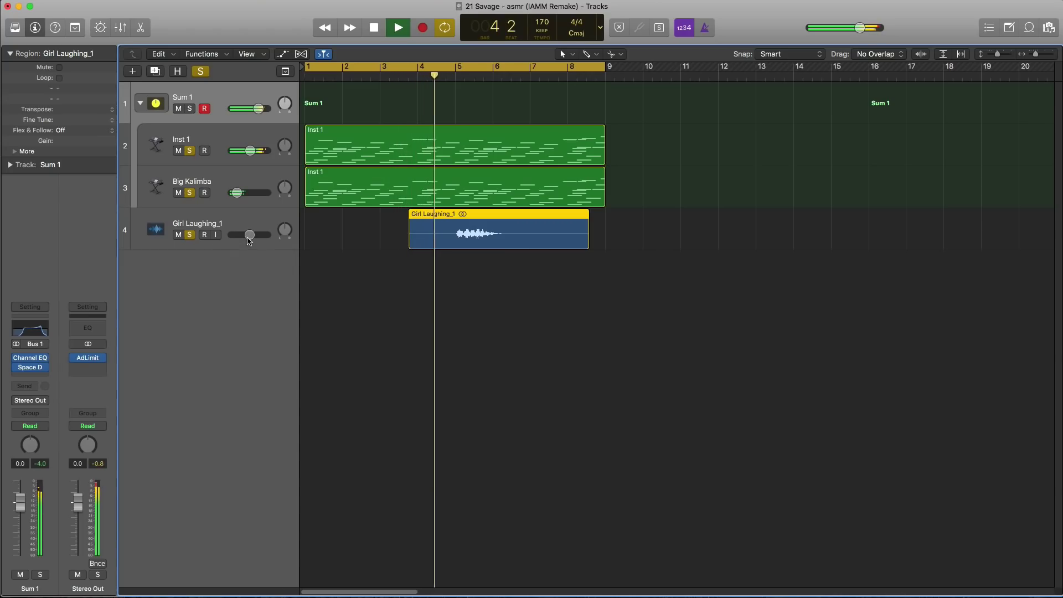
pyautogui.moveTo(249, 240); pyautogui.dragTo(245, 235)
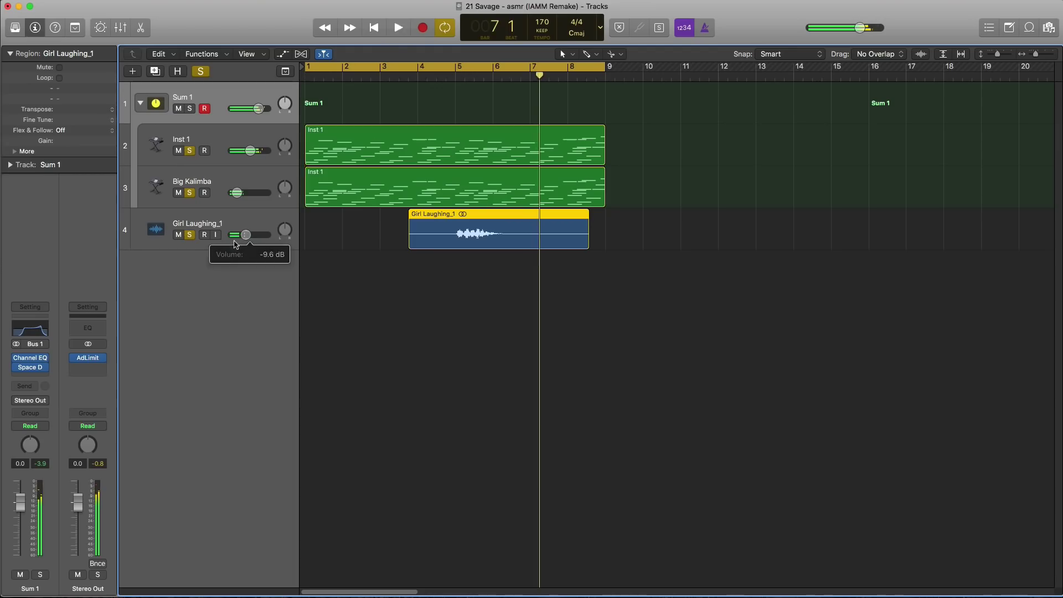
pyautogui.press('space')
# Step: Set the cycle range to bars 5 through 9, lower Girl Laughing_1 slightly further and audition the laugh
pyautogui.moveTo(449, 71); pyautogui.dragTo(606, 72)
pyautogui.press('space')
pyautogui.moveTo(245, 235); pyautogui.dragTo(241, 239)
pyautogui.press('space')
pyautogui.press('space')
pyautogui.press('space')
pyautogui.press('space')
pyautogui.press('space')
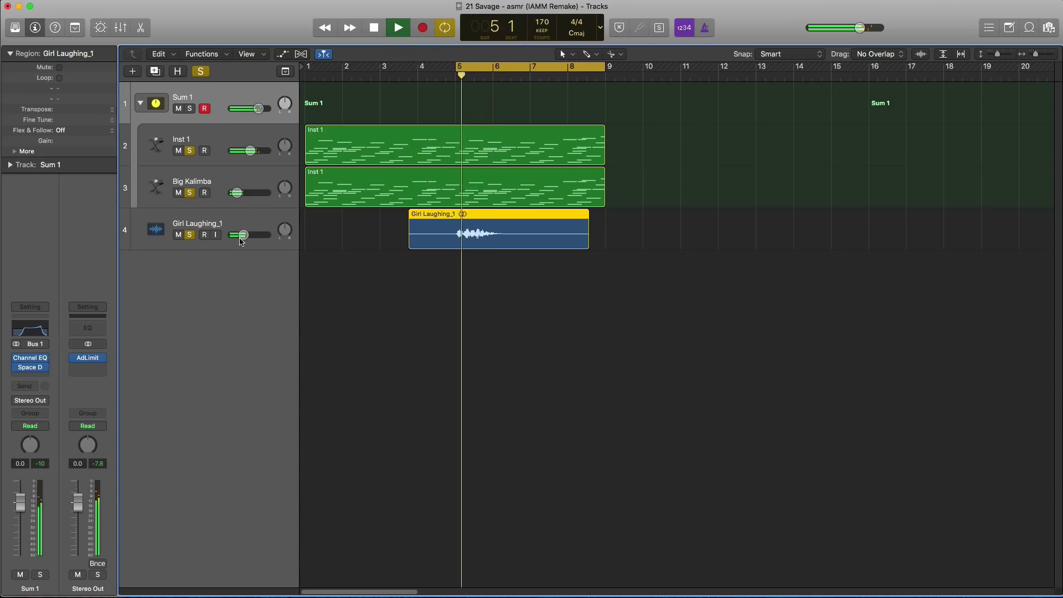
pyautogui.press('space')
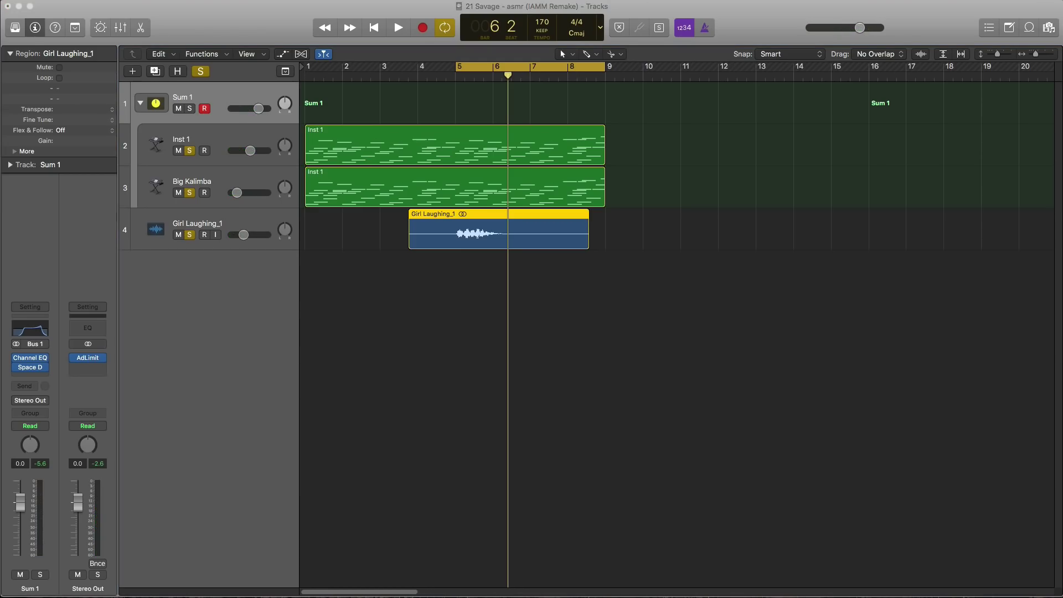
# Step: Place the Metro Boomin producer tag audio on a new track at bar 7 and solo it with the other tracks
pyautogui.moveTo(768, 345); pyautogui.dragTo(532, 331)
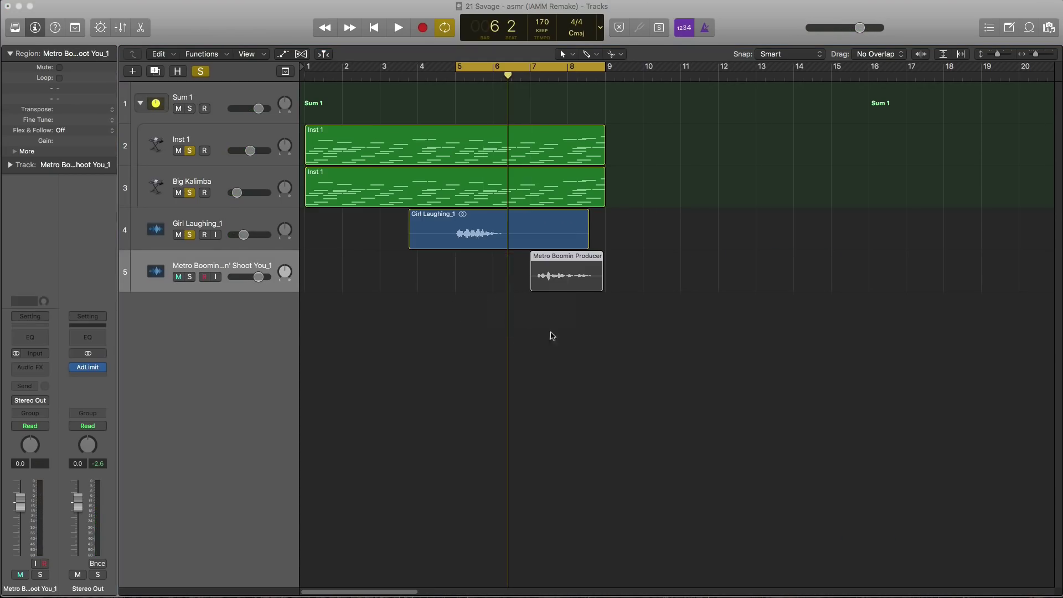
pyautogui.click(584, 318)
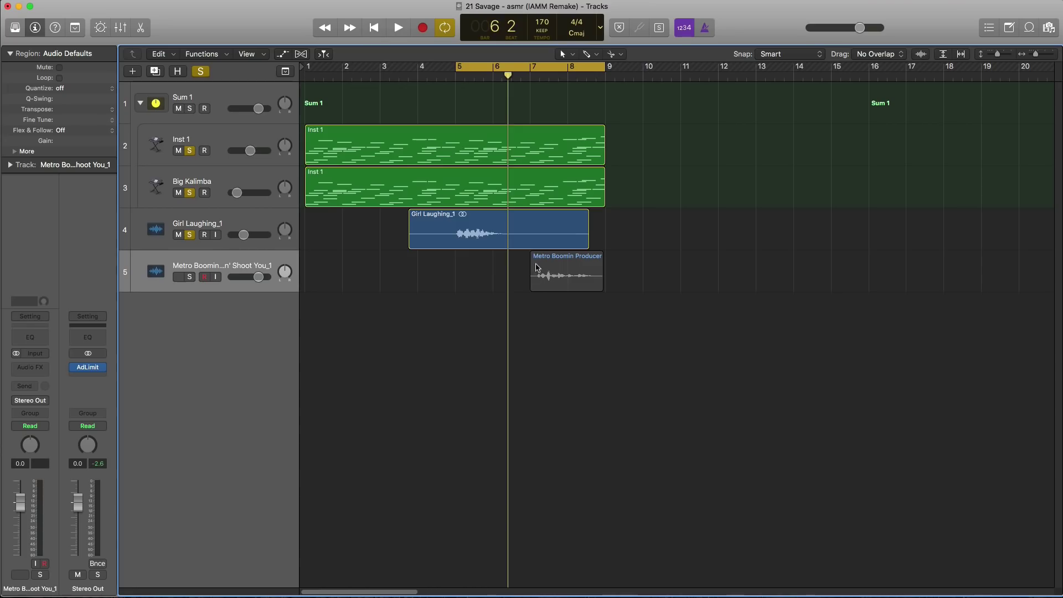
pyautogui.press('space')
pyautogui.click(181, 277)
pyautogui.click(189, 277)
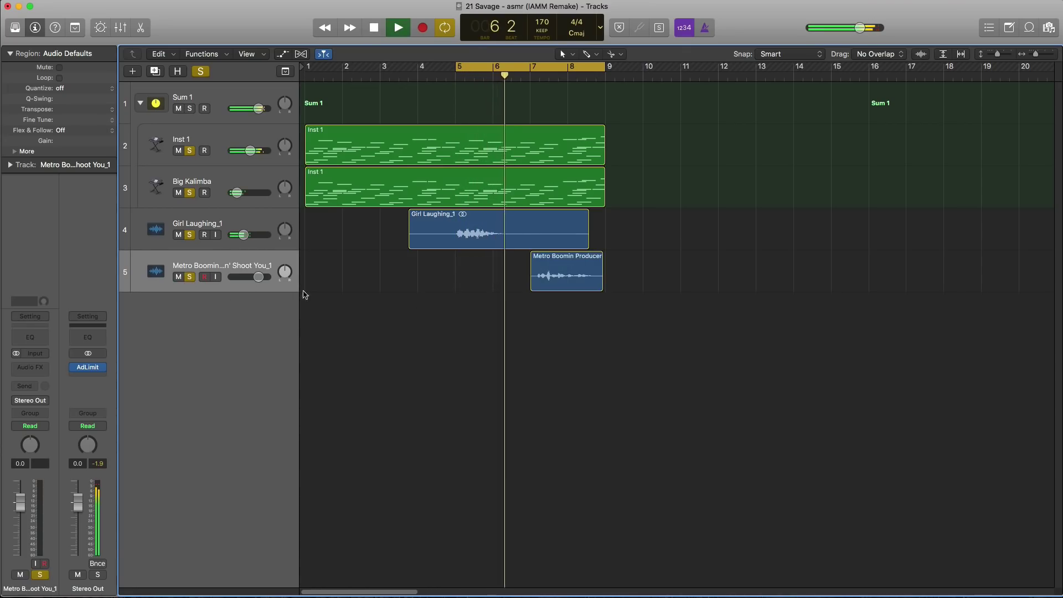
# Step: Nudge the Metro Boomin producer tag region slightly ahead of bar 7 and audition its timing
pyautogui.keyDown('ctrl'); pyautogui.keyDown('alt'); pyautogui.click(508, 311); pyautogui.keyUp('alt'); pyautogui.keyUp('ctrl')
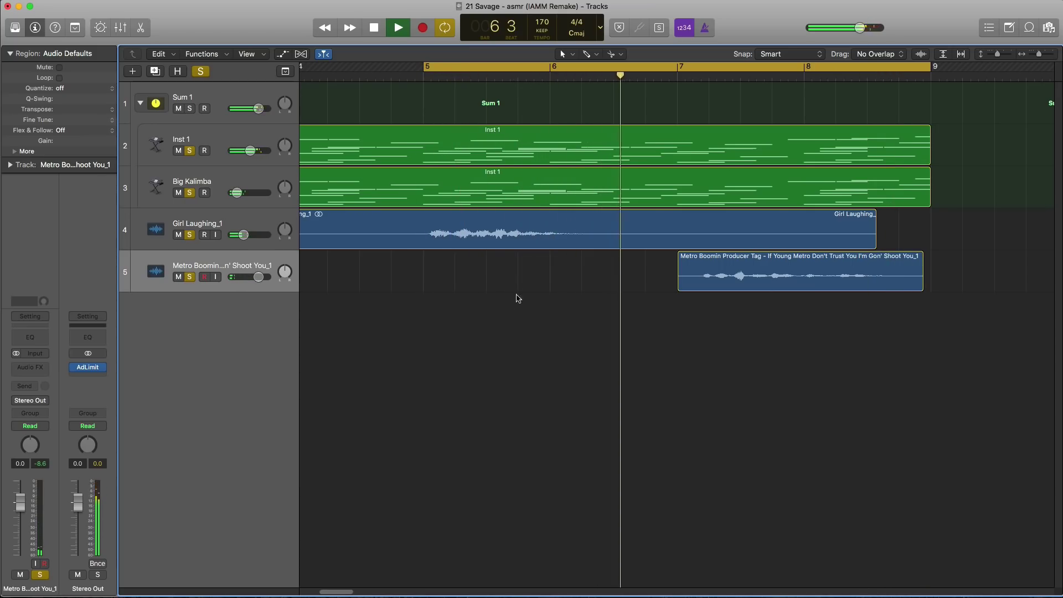
pyautogui.keyDown('ctrl'); pyautogui.keyDown('alt'); pyautogui.click(770, 280); pyautogui.keyUp('alt'); pyautogui.keyUp('ctrl')
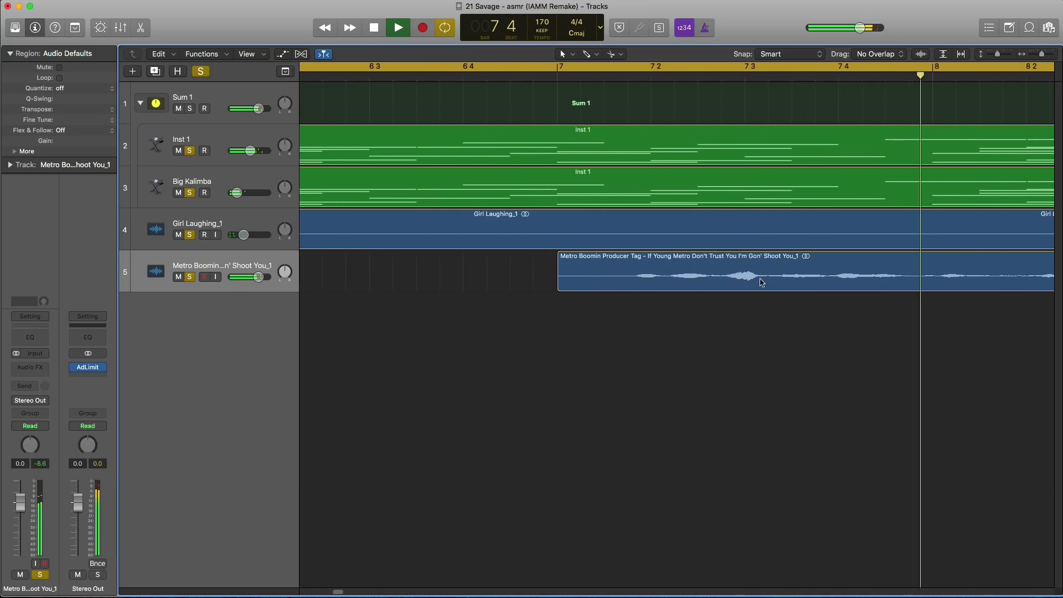
pyautogui.press('space')
pyautogui.moveTo(770, 280); pyautogui.dragTo(756, 286)
pyautogui.keyDown('ctrl'); pyautogui.keyDown('alt'); pyautogui.click(653, 259); pyautogui.keyUp('alt'); pyautogui.keyUp('ctrl')
pyautogui.press('space')
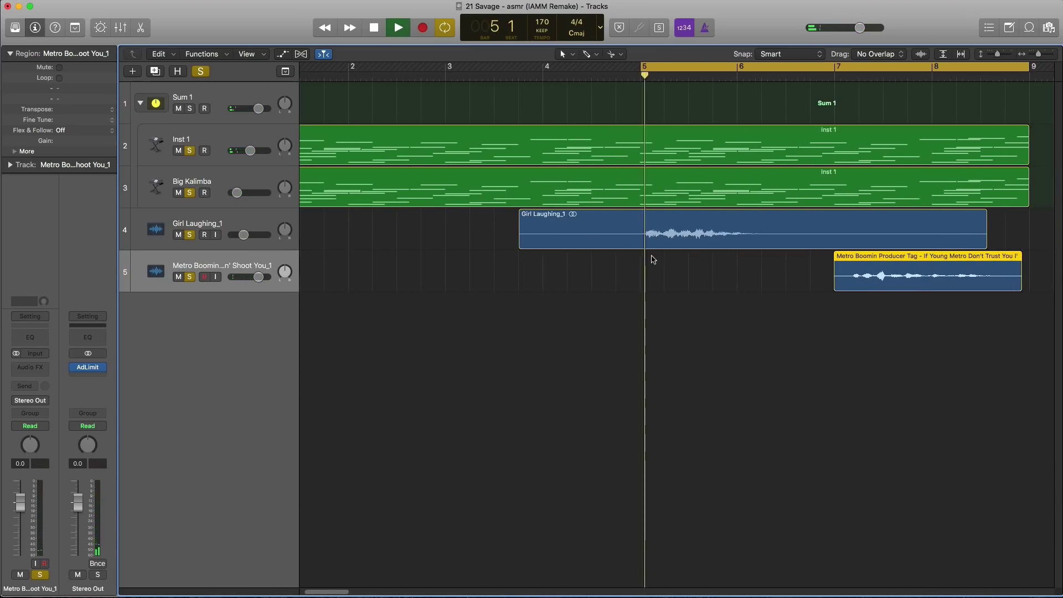
pyautogui.keyDown('ctrl'); pyautogui.keyDown('alt'); pyautogui.click(652, 259); pyautogui.keyUp('alt'); pyautogui.keyUp('ctrl')
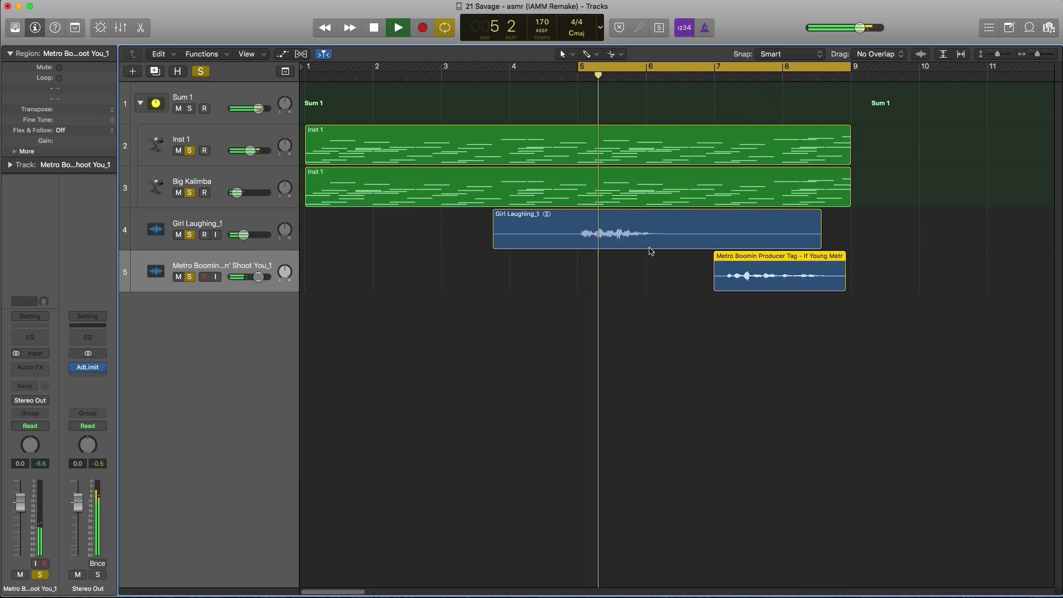
pyautogui.press('space')
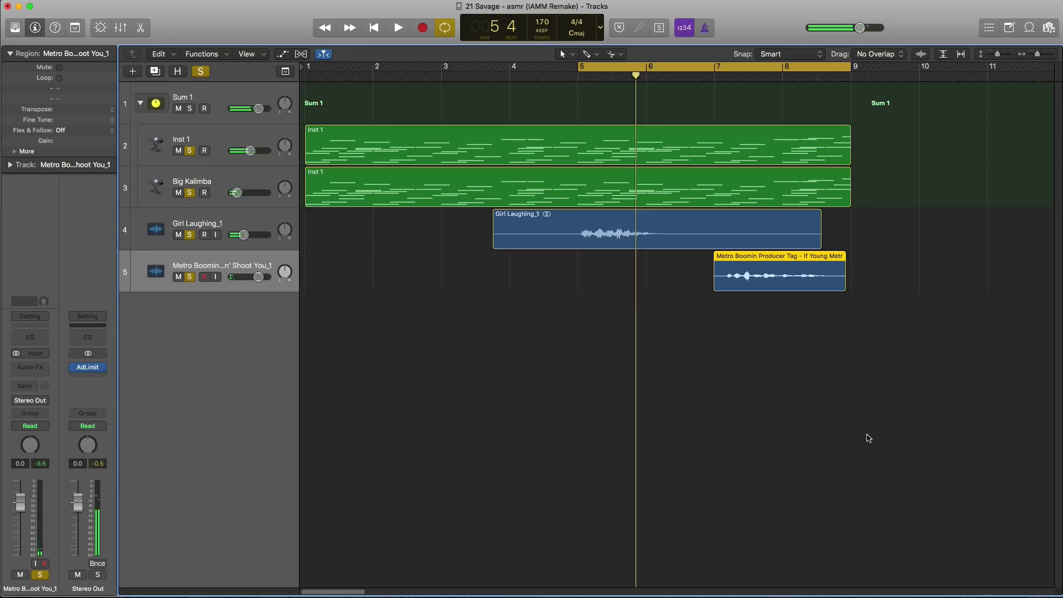
# Step: Place the MM_percussion_sword_draw sample on a new track at about beat 4 of bar 7, solo it and start playback
pyautogui.moveTo(1060, 338); pyautogui.dragTo(760, 334)
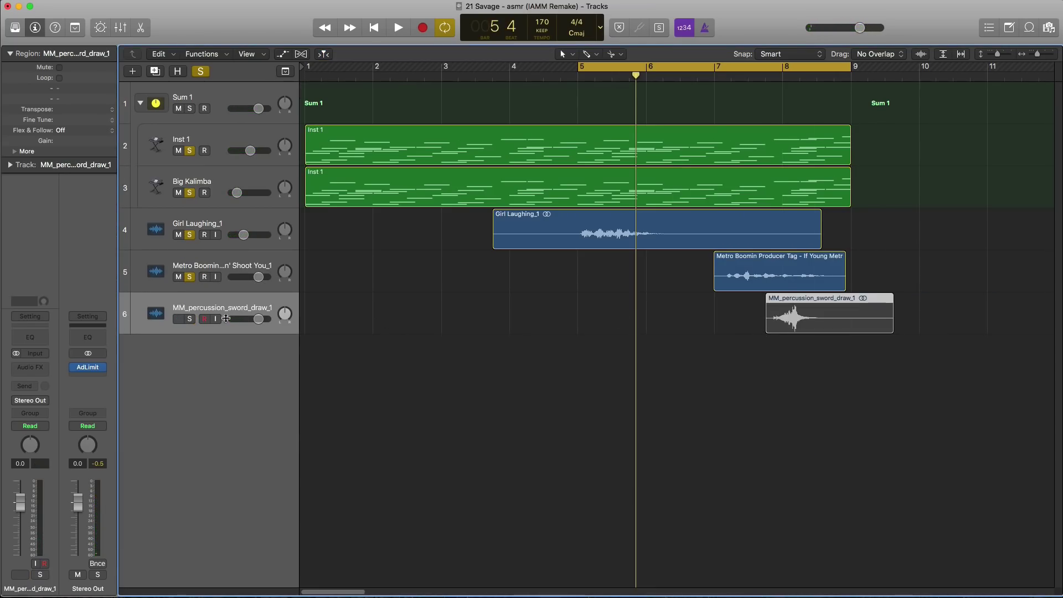
pyautogui.click(189, 325)
pyautogui.press('space')
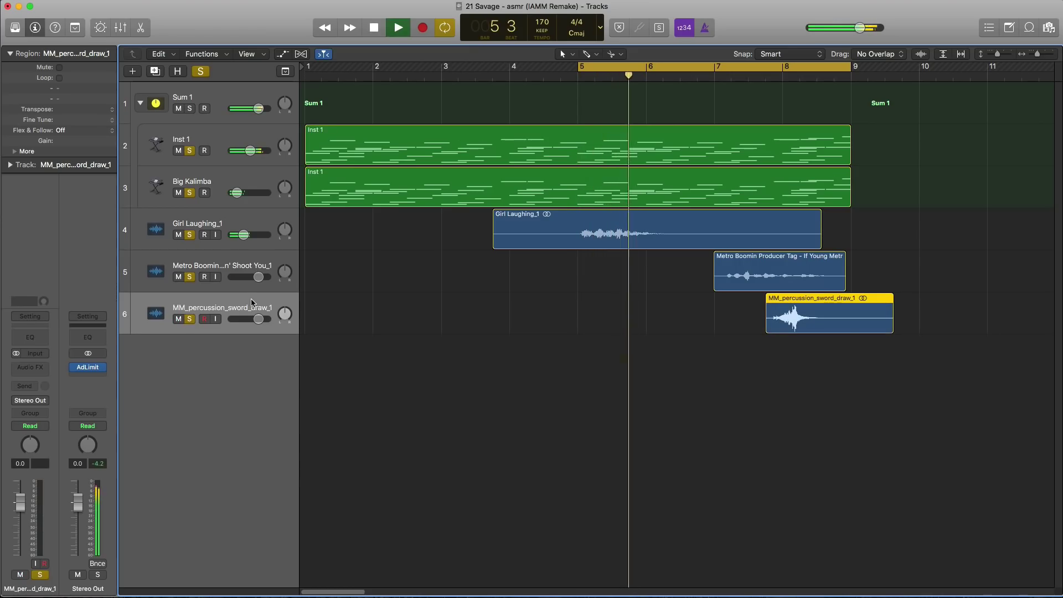
# Step: Lower the producer tag's volume slightly and the sword draw track's volume to -11.0 dB, auditioning the balance
pyautogui.moveTo(258, 277); pyautogui.dragTo(256, 277)
pyautogui.moveTo(258, 319); pyautogui.dragTo(253, 319)
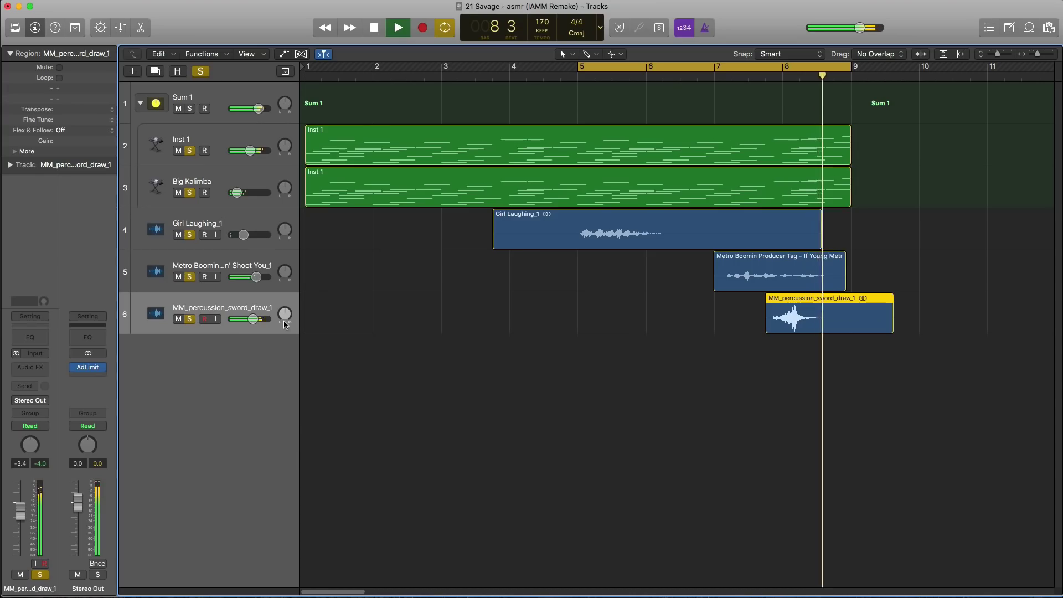
pyautogui.press('space')
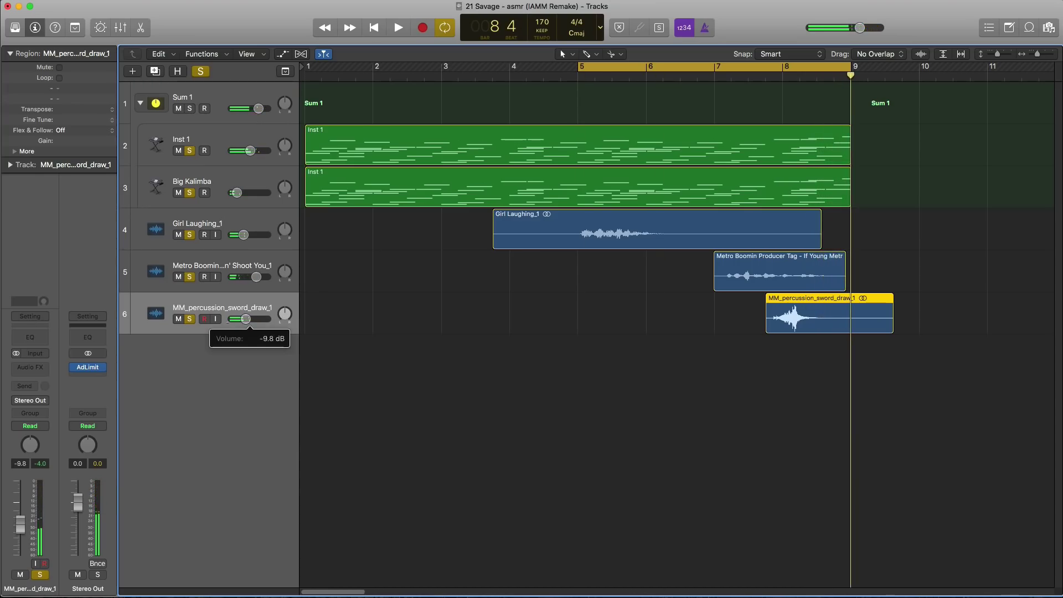
pyautogui.moveTo(245, 319); pyautogui.dragTo(244, 319)
pyautogui.press('space')
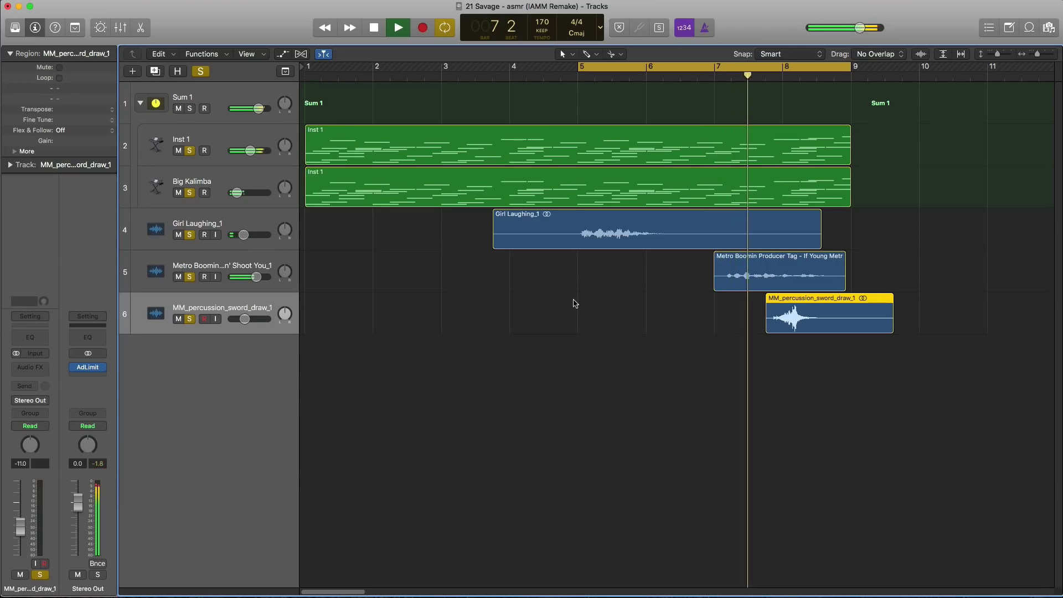
# Step: Move the sword draw region later so it starts just after bar 8 and audition its timing
pyautogui.keyDown('ctrl'); pyautogui.keyDown('alt'); pyautogui.click(995, 349); pyautogui.keyUp('alt'); pyautogui.keyUp('ctrl')
pyautogui.press('space')
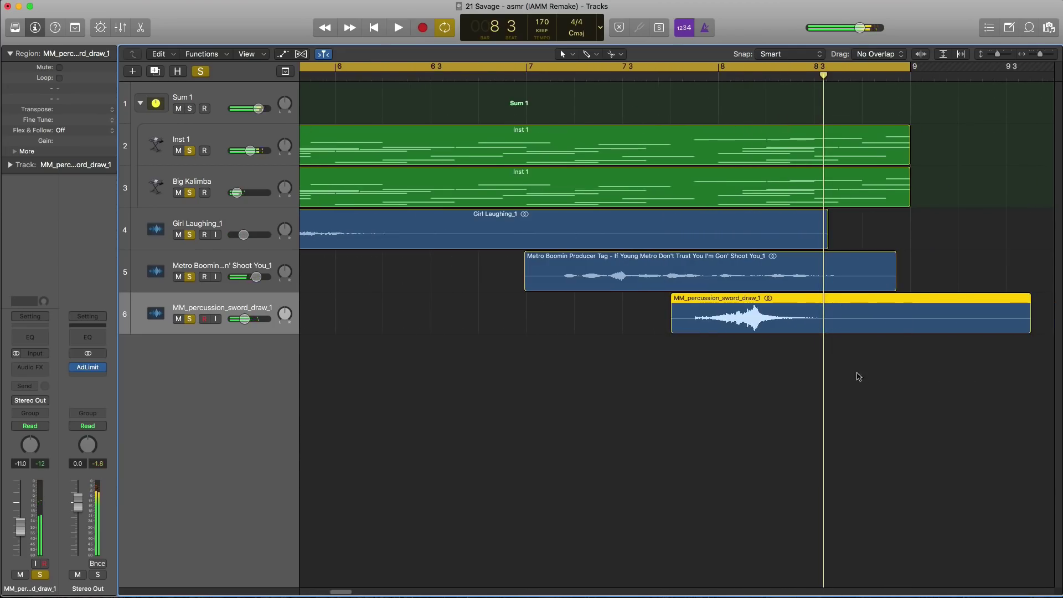
pyautogui.moveTo(745, 332); pyautogui.dragTo(804, 332)
pyautogui.keyDown('ctrl'); pyautogui.keyDown('alt'); pyautogui.click(779, 312); pyautogui.keyUp('alt'); pyautogui.keyUp('ctrl')
pyautogui.press('space')
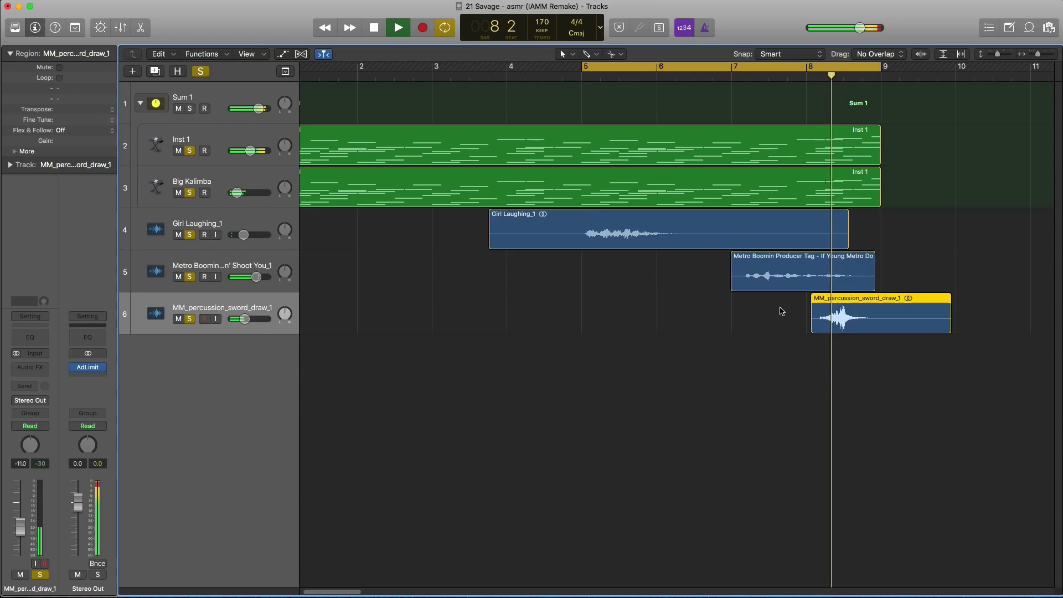
# Step: Lower the sword draw track's volume to -15.0 dB and audition the cycle range again
pyautogui.press('space')
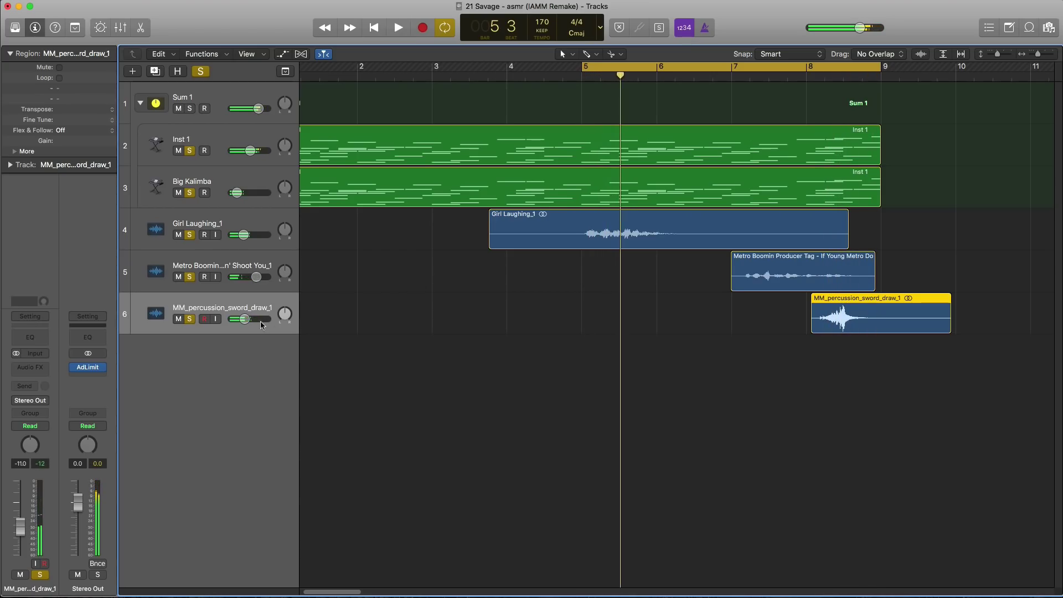
pyautogui.moveTo(244, 324); pyautogui.dragTo(241, 324)
pyautogui.press('space')
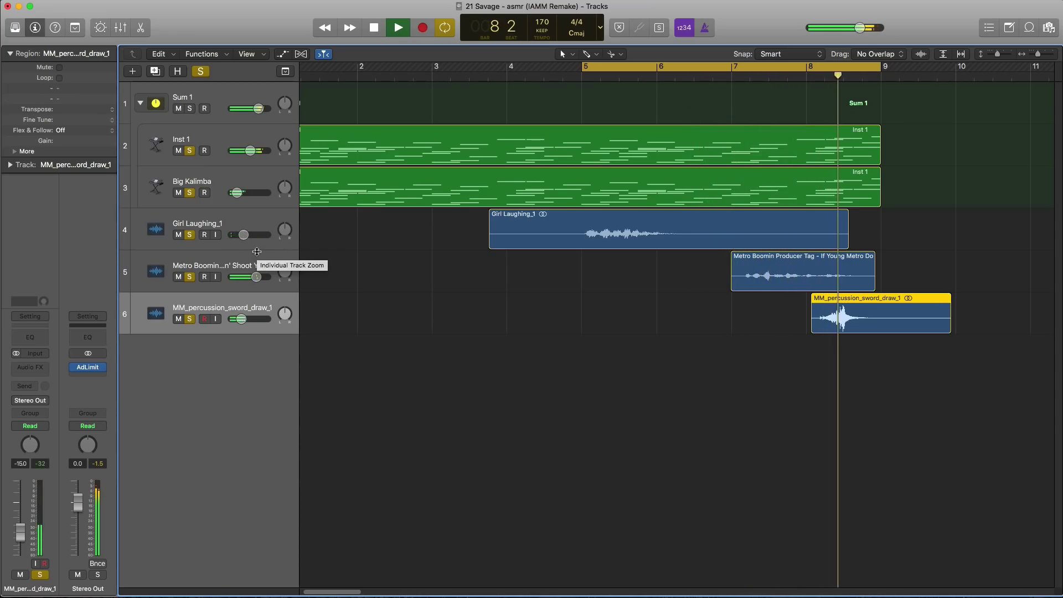
# Step: Set the sword draw track's volume to -14.6 dB, and group the laugh, producer tag and sword draw tracks into a summing stack
pyautogui.moveTo(240, 325); pyautogui.dragTo(242, 325)
pyautogui.press('space')
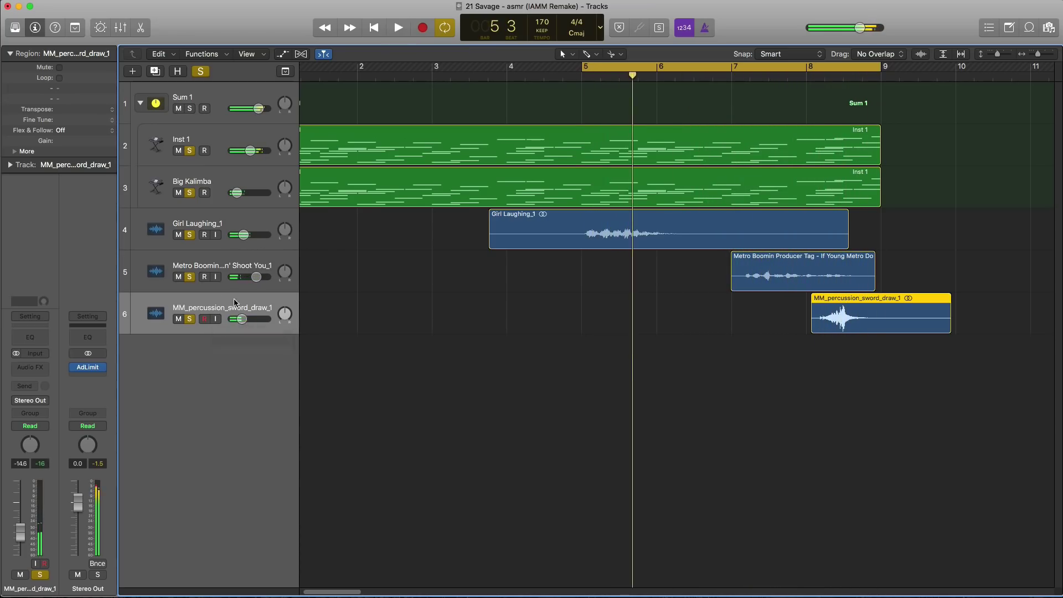
pyautogui.keyDown('shift'); pyautogui.click(216, 265); pyautogui.keyUp('shift')
pyautogui.keyDown('shift'); pyautogui.click(219, 226); pyautogui.keyUp('shift')
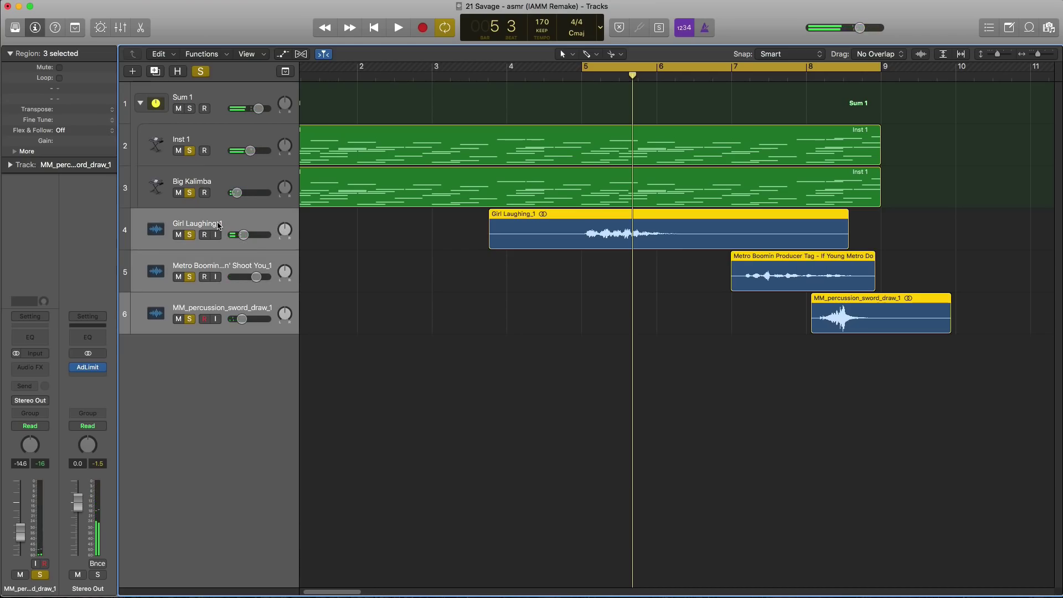
pyautogui.rightClick(220, 225)
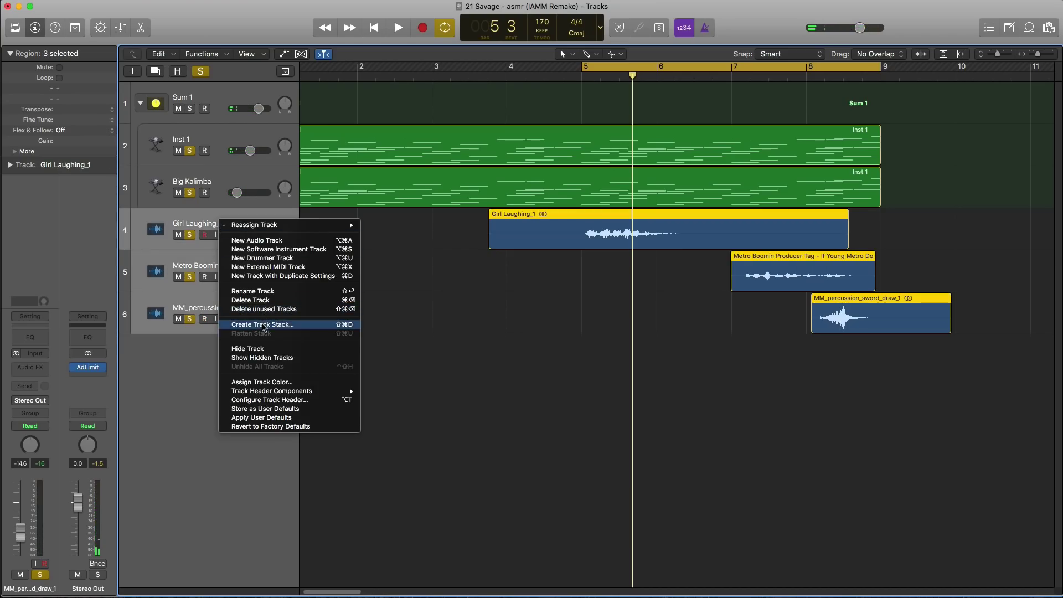
pyautogui.click(263, 324)
pyautogui.press('Return')
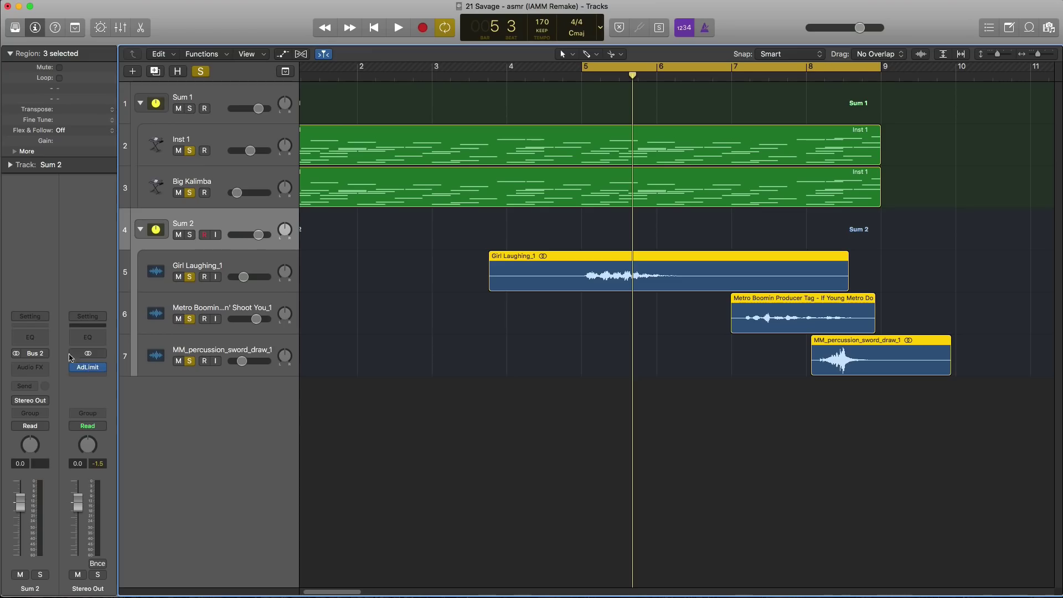
# Step: Add Space Designer reverb to the Sum 2 stack with Dry at 0.0 dB and Wet at -20.0 dB
pyautogui.click(40, 368)
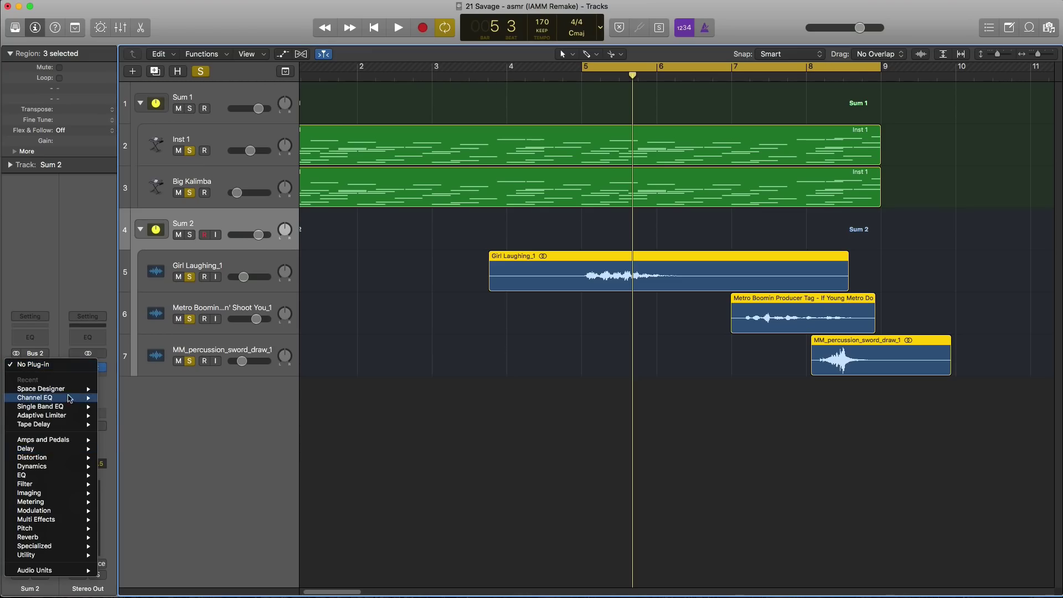
pyautogui.click(108, 389)
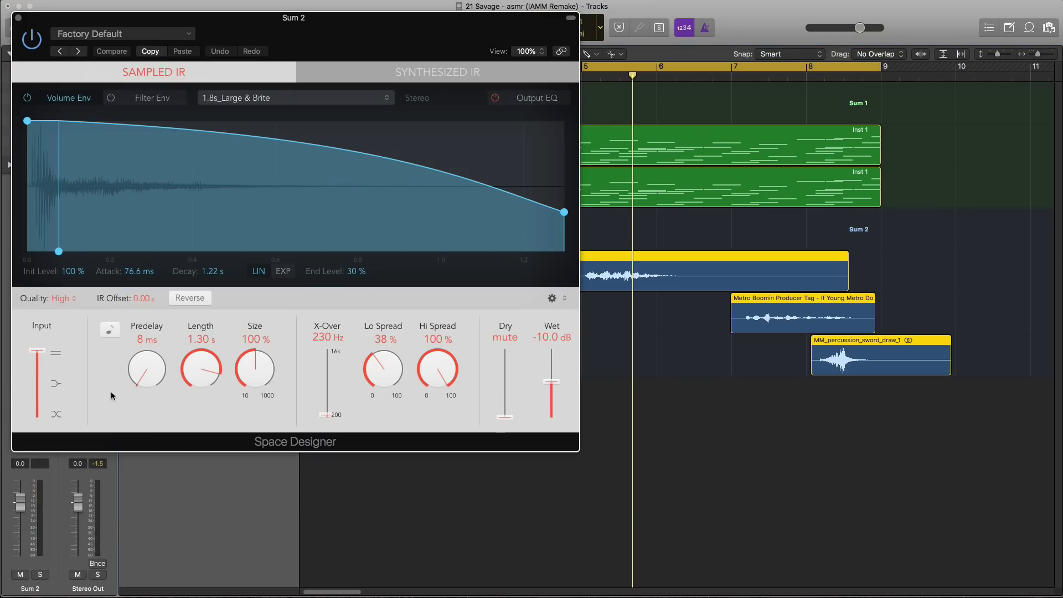
pyautogui.moveTo(504, 416); pyautogui.dragTo(504, 349)
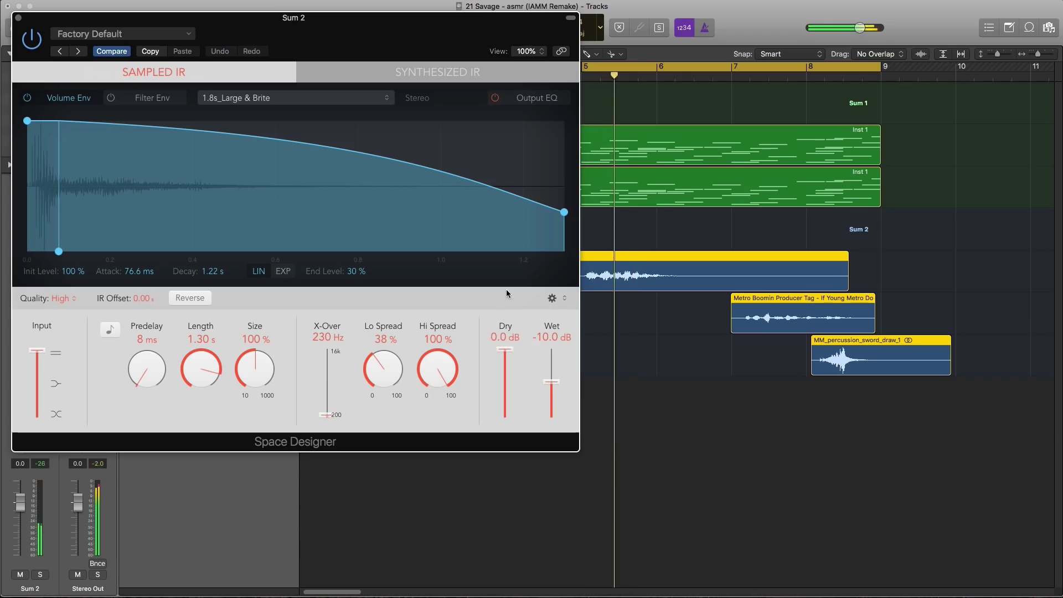
pyautogui.moveTo(552, 384); pyautogui.dragTo(554, 398)
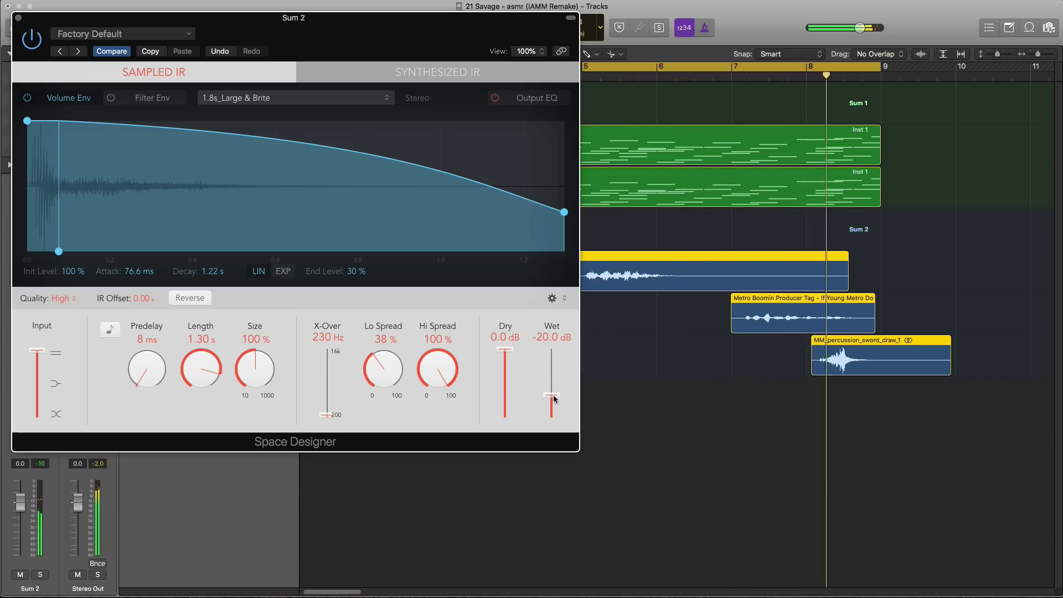
pyautogui.click(17, 17)
# Step: Lower the producer tag track's volume slightly and raise the sword draw track's volume slightly during playback
pyautogui.moveTo(256, 319)
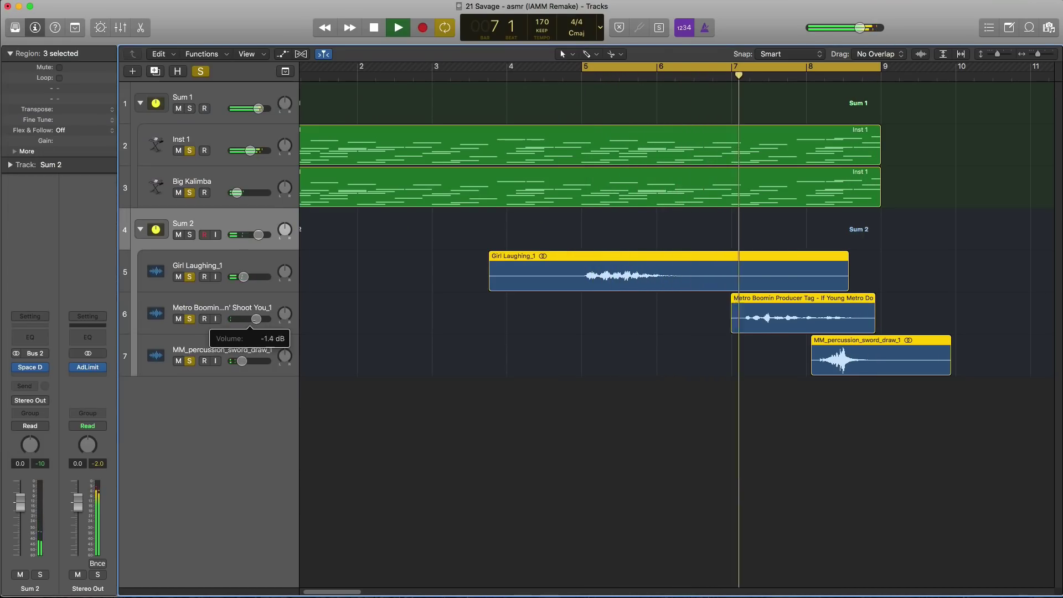
pyautogui.moveTo(256, 319); pyautogui.dragTo(254, 319)
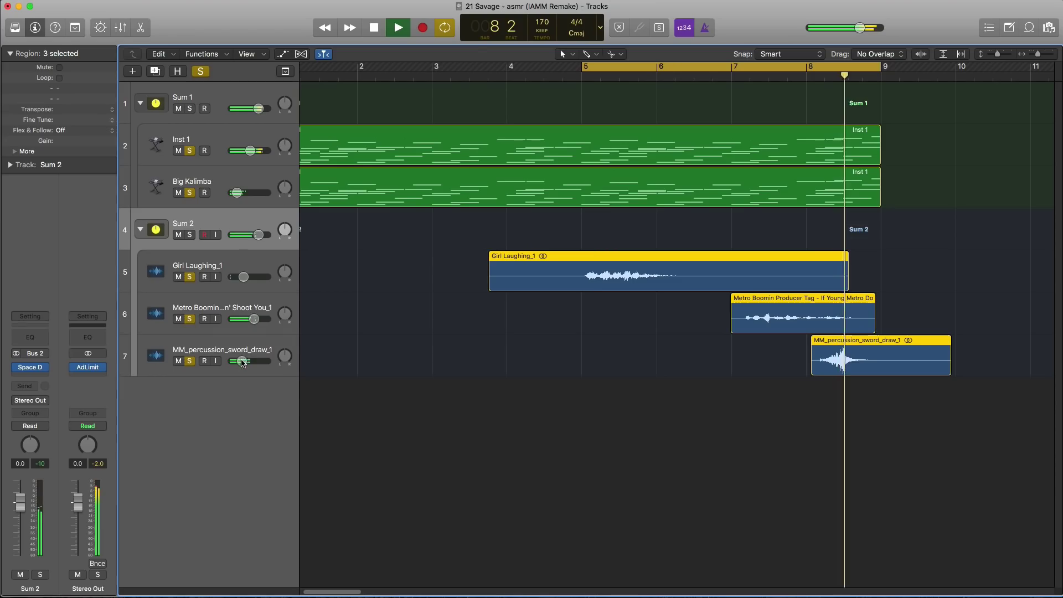
pyautogui.moveTo(242, 363); pyautogui.dragTo(250, 364)
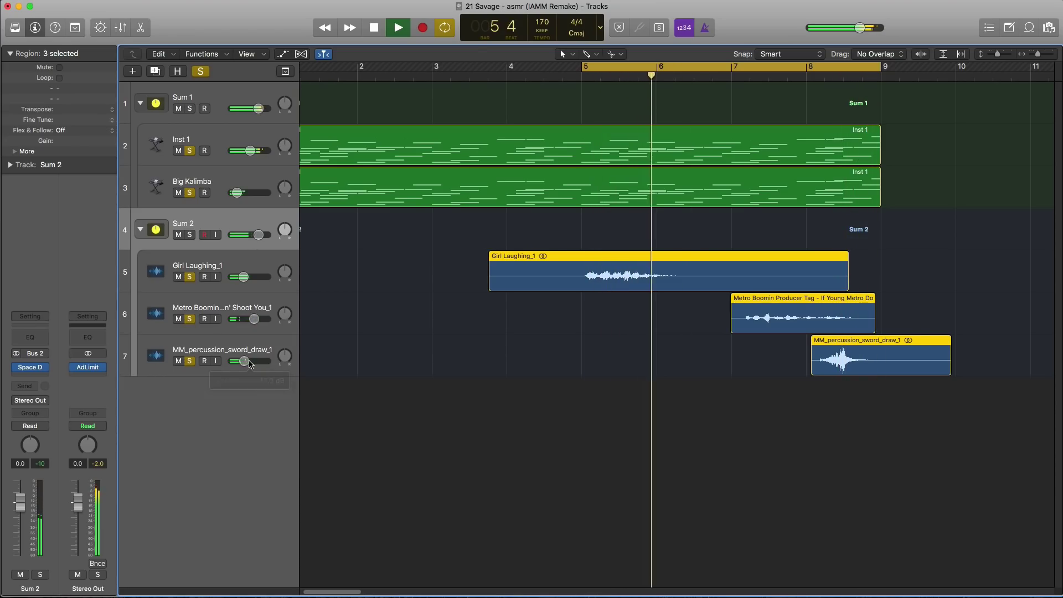
# Step: Stop playback and move the cycle range to span bars 9 to 17
pyautogui.keyDown('ctrl'); pyautogui.keyDown('alt'); pyautogui.click(317, 348); pyautogui.keyUp('alt'); pyautogui.keyUp('ctrl')
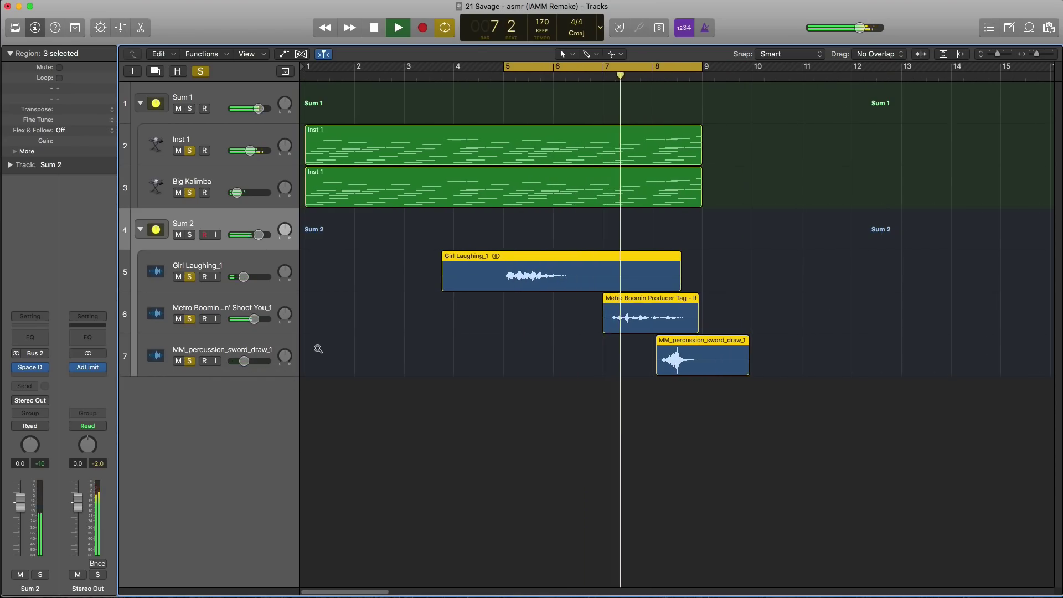
pyautogui.keyDown('ctrl'); pyautogui.keyDown('alt'); pyautogui.click(319, 348); pyautogui.keyUp('alt'); pyautogui.keyUp('ctrl')
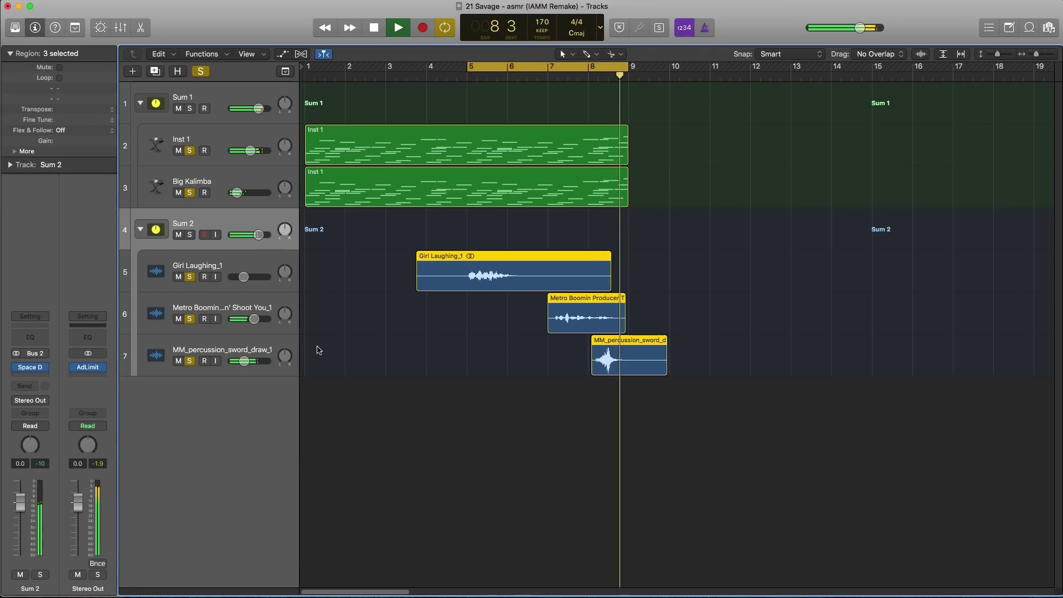
pyautogui.press('space')
pyautogui.keyDown('ctrl'); pyautogui.keyDown('alt'); pyautogui.click(340, 344); pyautogui.keyUp('alt'); pyautogui.keyUp('ctrl')
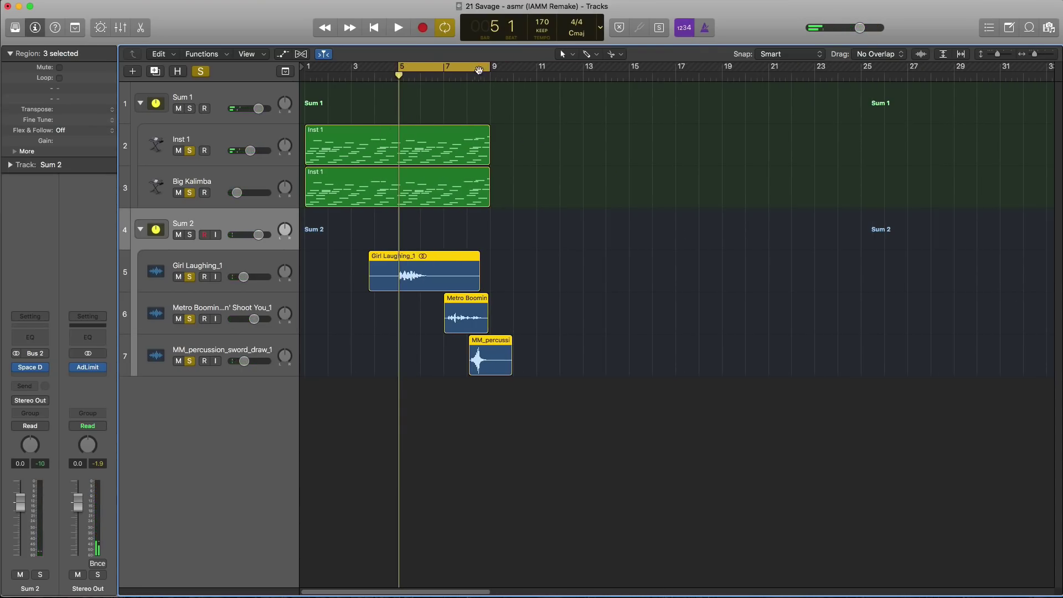
pyautogui.moveTo(496, 76); pyautogui.dragTo(613, 142)
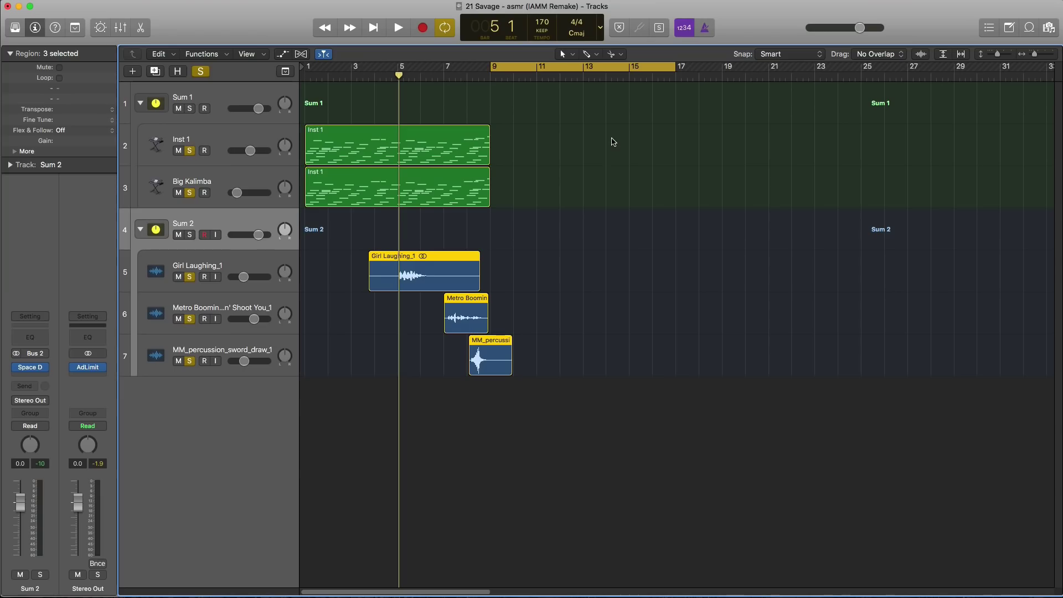
# Step: Duplicate the Sum 1 stack with its settings and copy its two melody regions onto the duplicated tracks at bar 9
pyautogui.click(215, 96)
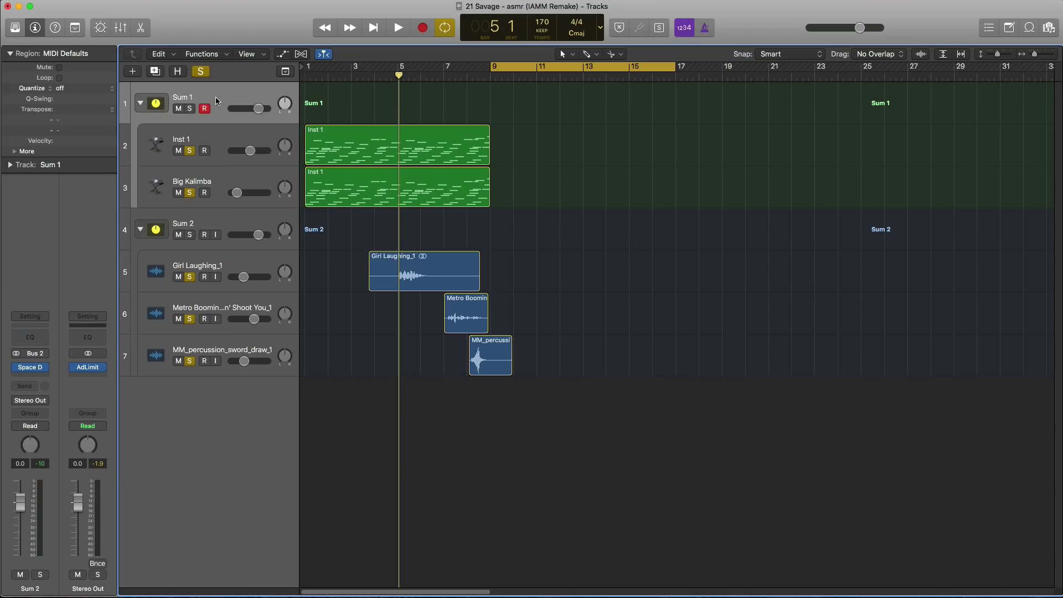
pyautogui.click(155, 73)
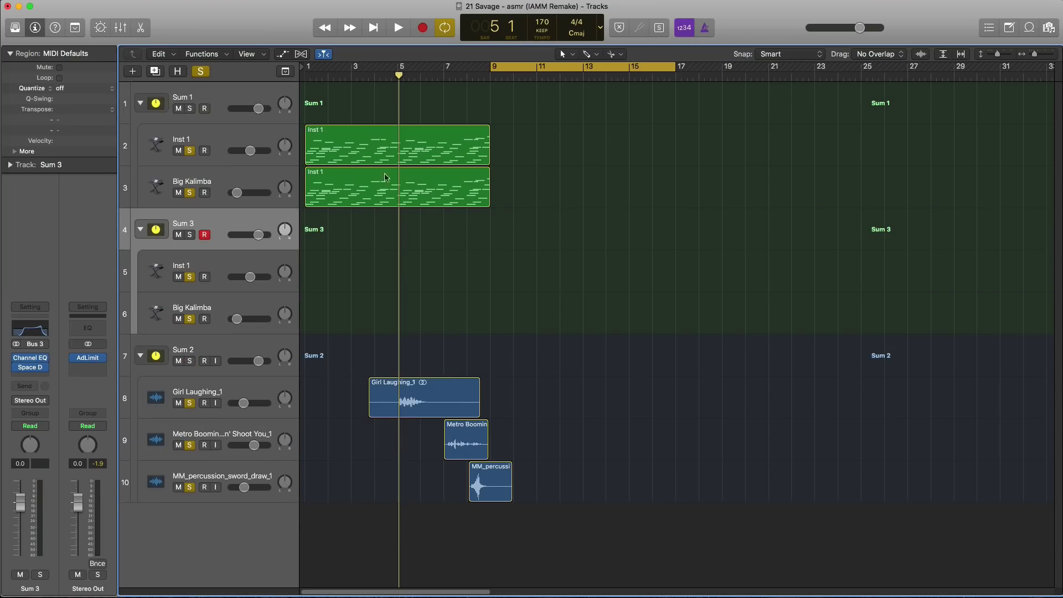
pyautogui.moveTo(531, 197); pyautogui.dragTo(601, 292)
# Step: Lower the high-cut frequency in the Sum 3 stack's Channel EQ to 660 Hz and audition the filtered melody
pyautogui.click(228, 222)
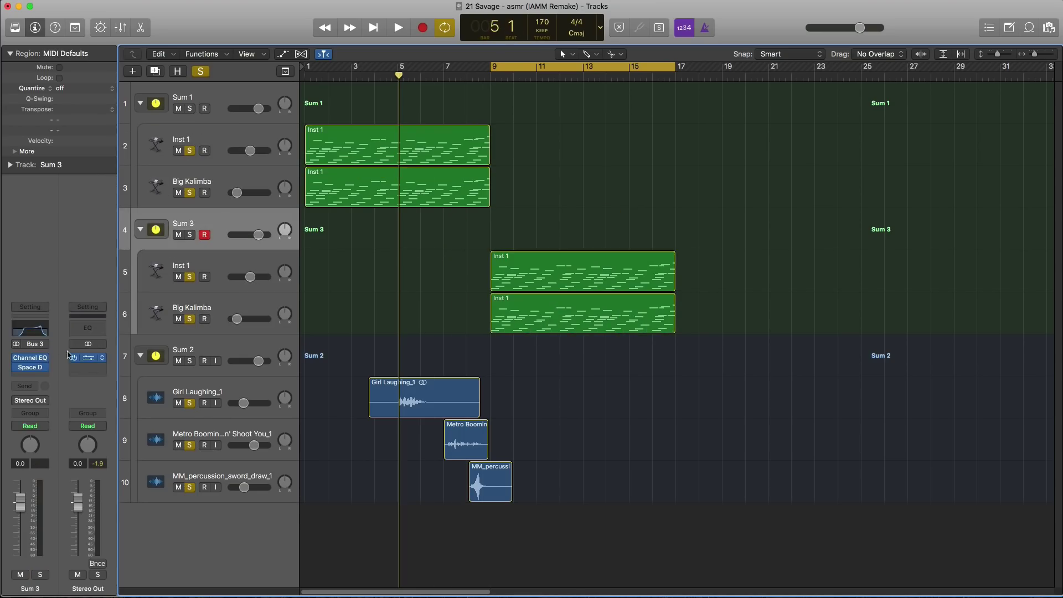
pyautogui.click(28, 359)
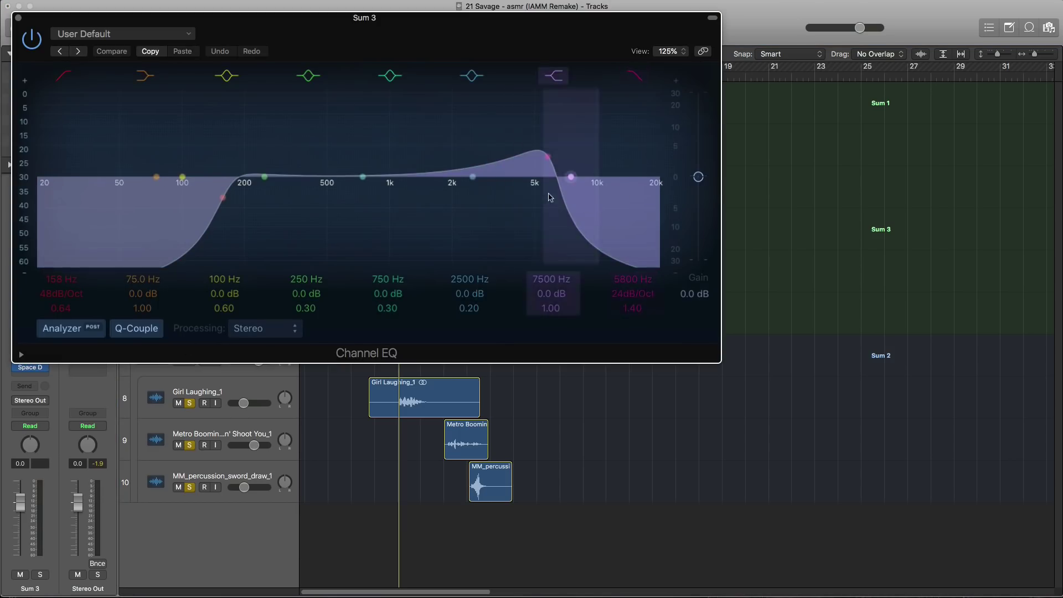
pyautogui.moveTo(451, 44); pyautogui.dragTo(578, 135)
pyautogui.press('space')
pyautogui.press('space')
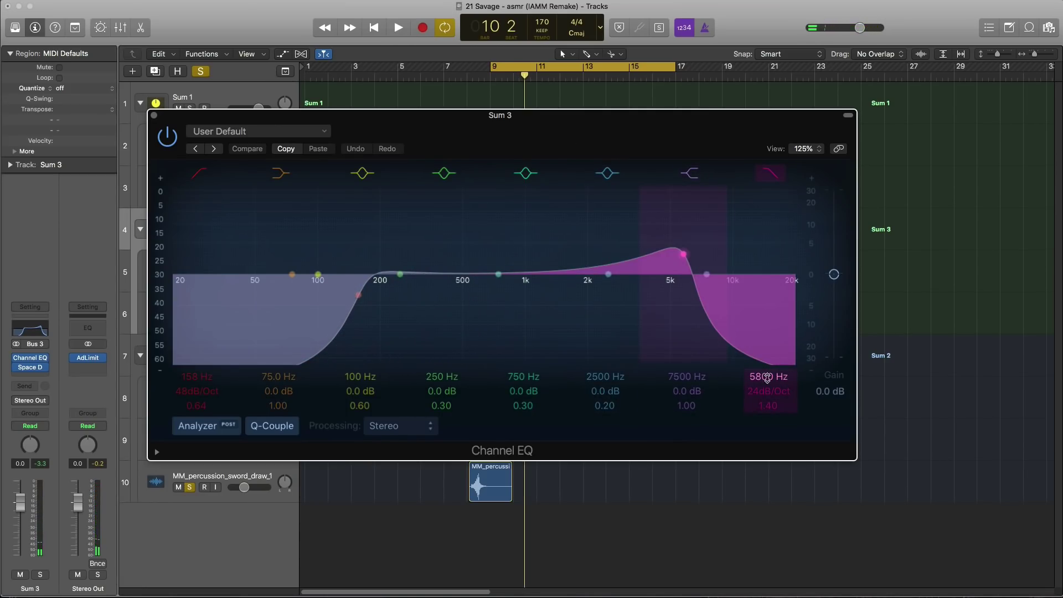
pyautogui.moveTo(767, 378); pyautogui.dragTo(767, 429)
pyautogui.press('space')
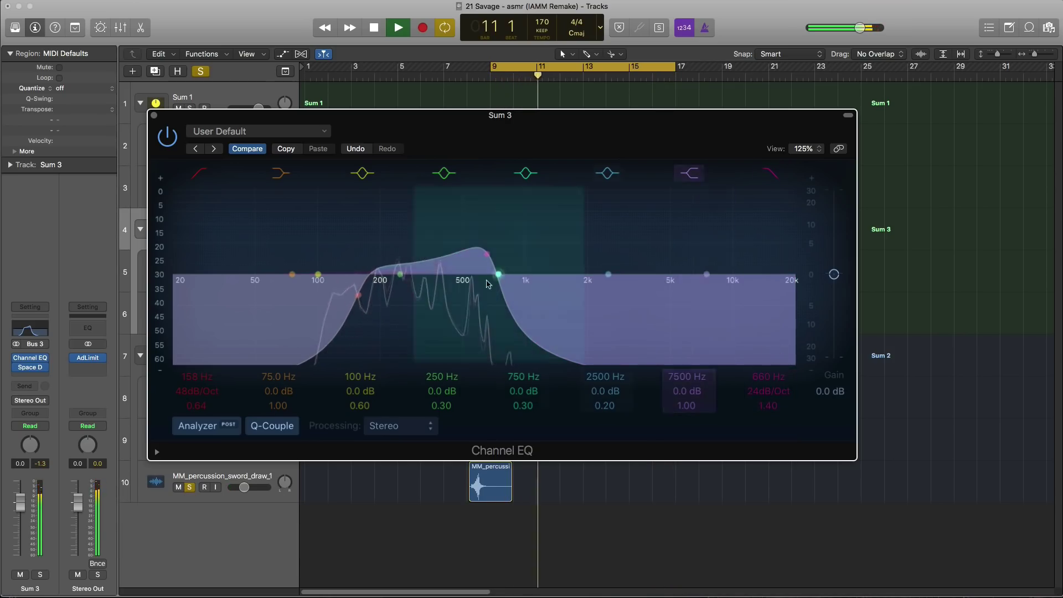
pyautogui.press('space')
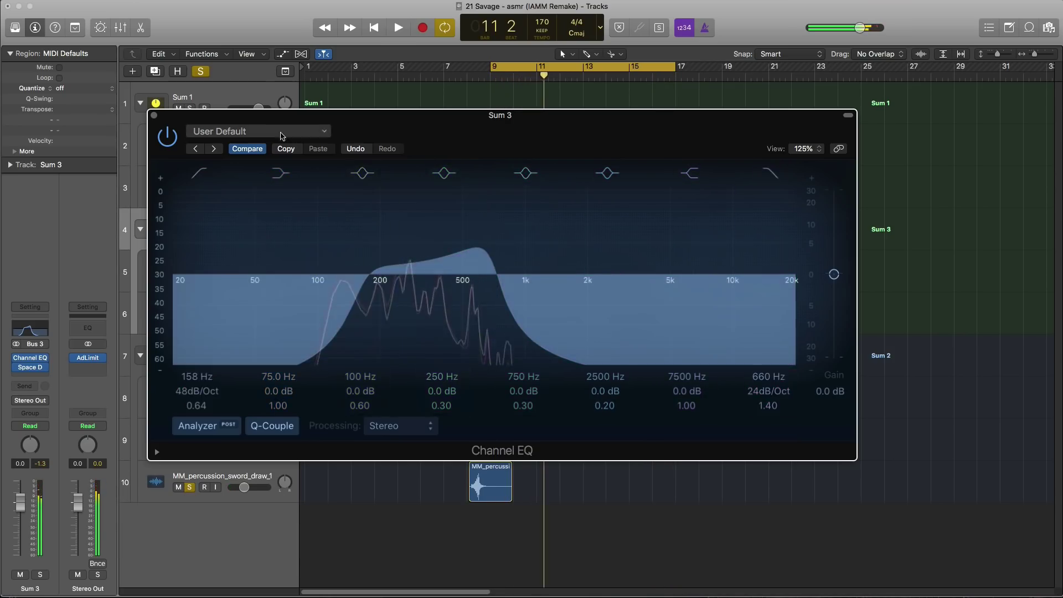
pyautogui.click(153, 115)
pyautogui.press('space')
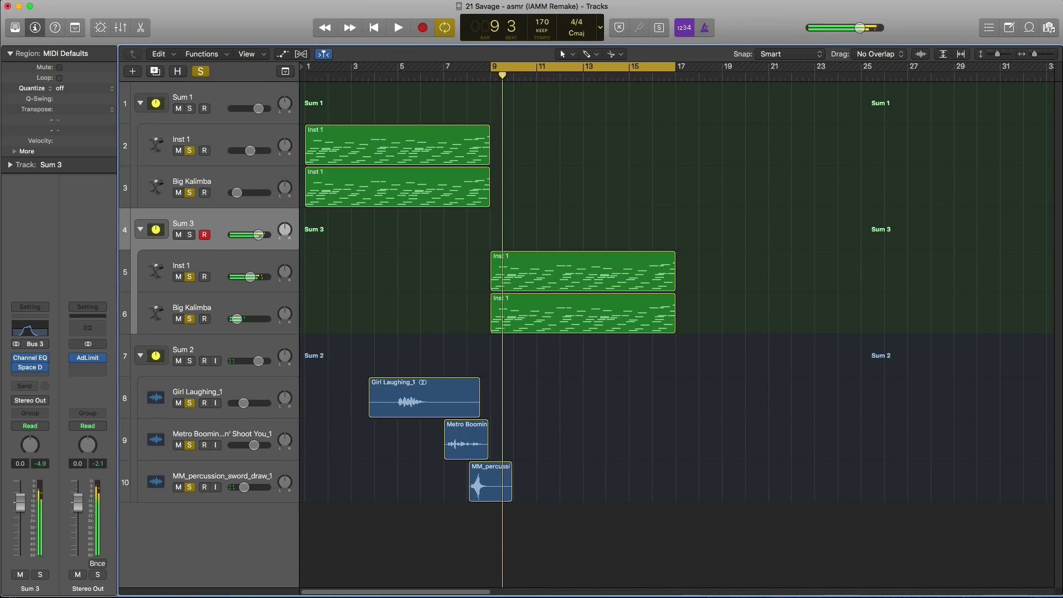
# Step: Create one new software instrument track and place it below all the other tracks
pyautogui.click(133, 72)
pyautogui.press('Return')
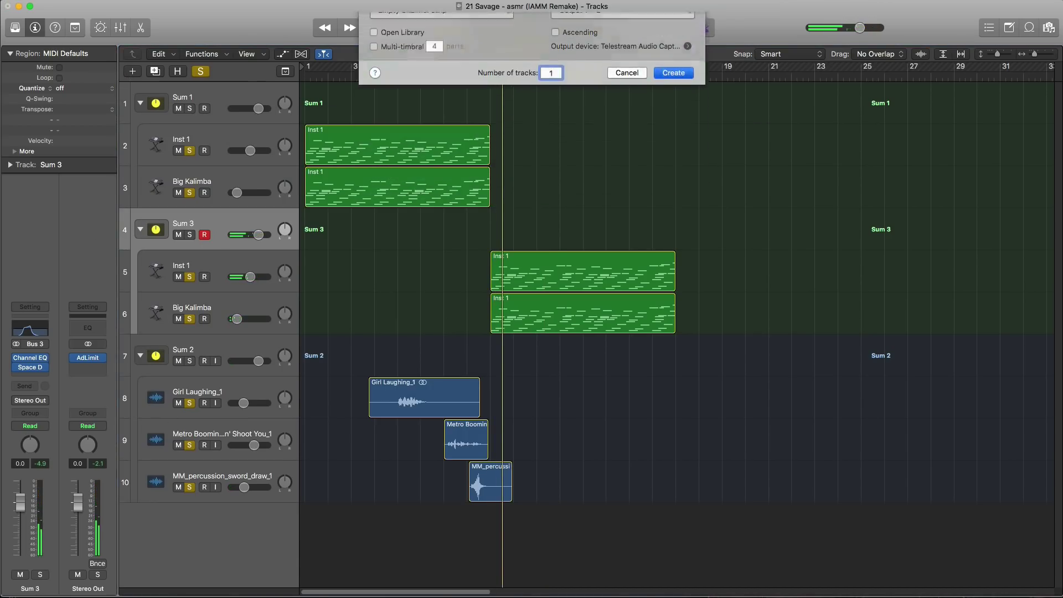
pyautogui.moveTo(234, 351); pyautogui.dragTo(235, 567)
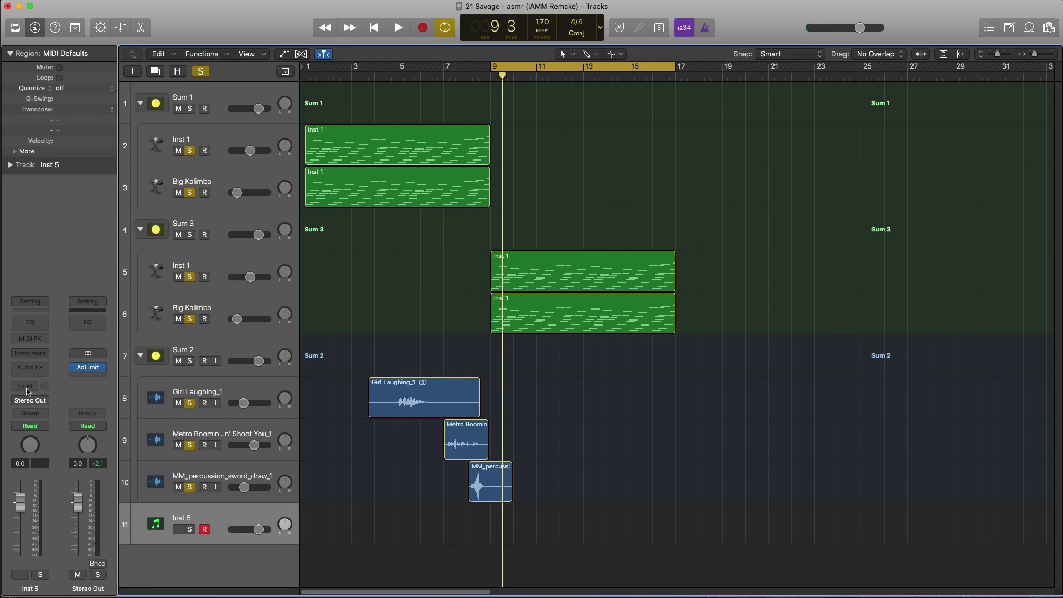
# Step: Load the EXS24 sampler on the new track with the asmr drum kit instrument
pyautogui.click(34, 356)
pyautogui.click(50, 404)
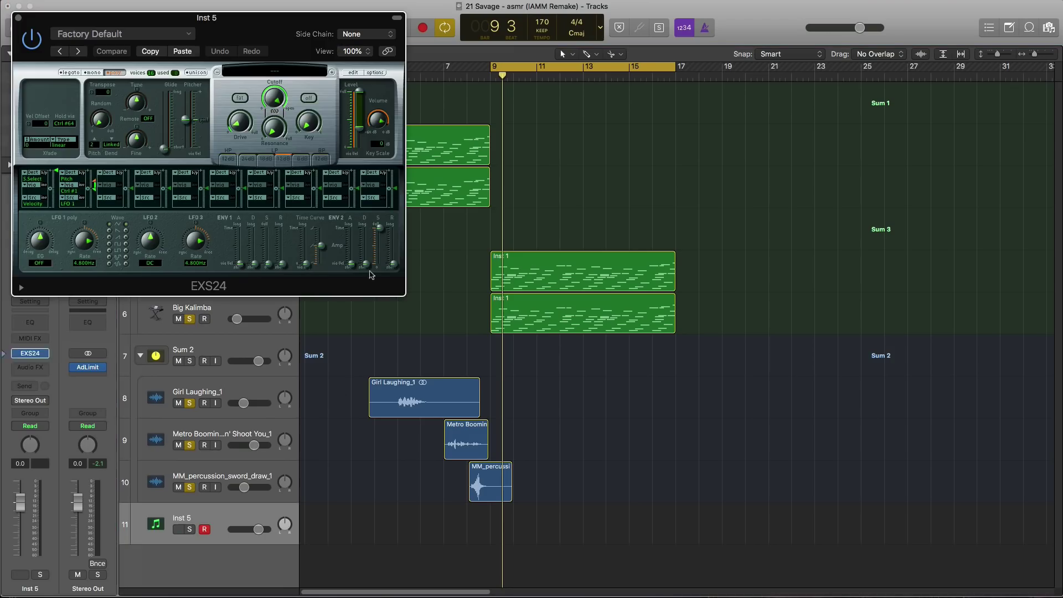
pyautogui.click(298, 74)
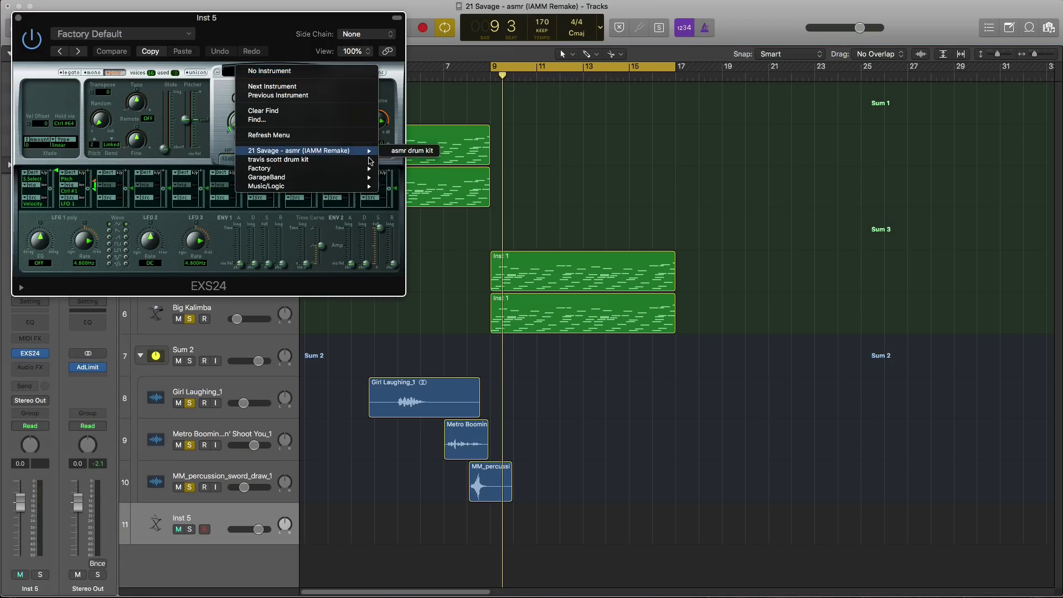
pyautogui.click(402, 156)
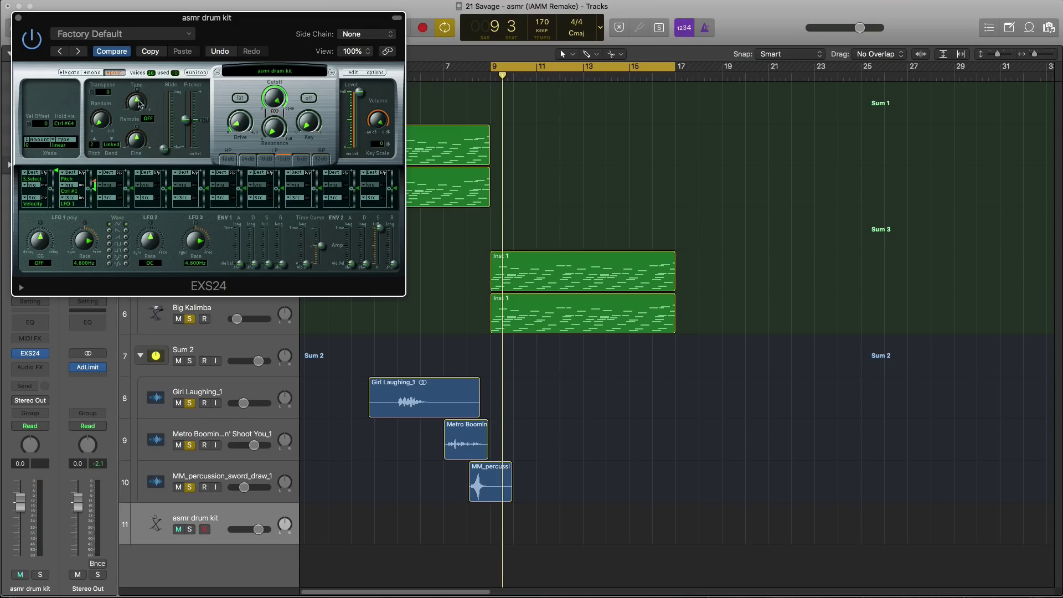
pyautogui.click(19, 18)
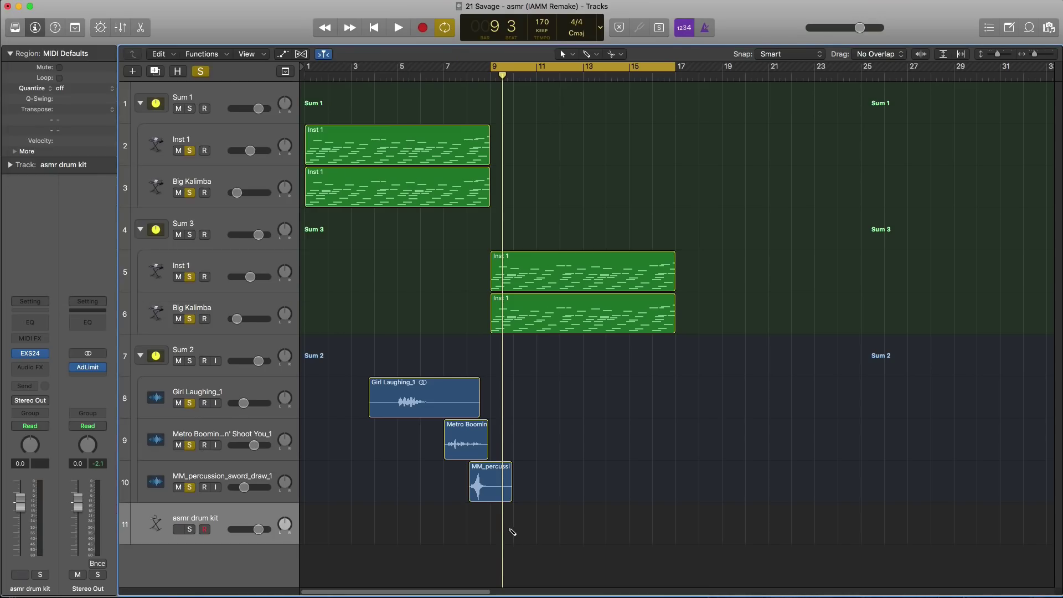
# Step: Create an empty region from bar 9 to bar 17 on the asmr drum kit track, and unsolo all tracks for playback
pyautogui.moveTo(513, 532); pyautogui.dragTo(673, 536)
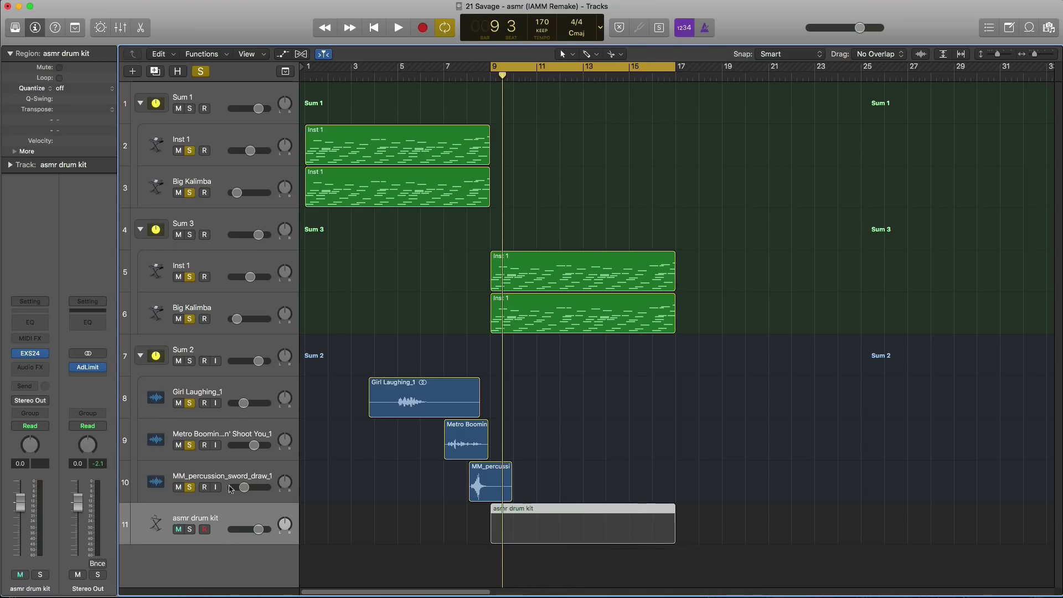
pyautogui.click(190, 487)
pyautogui.press('space')
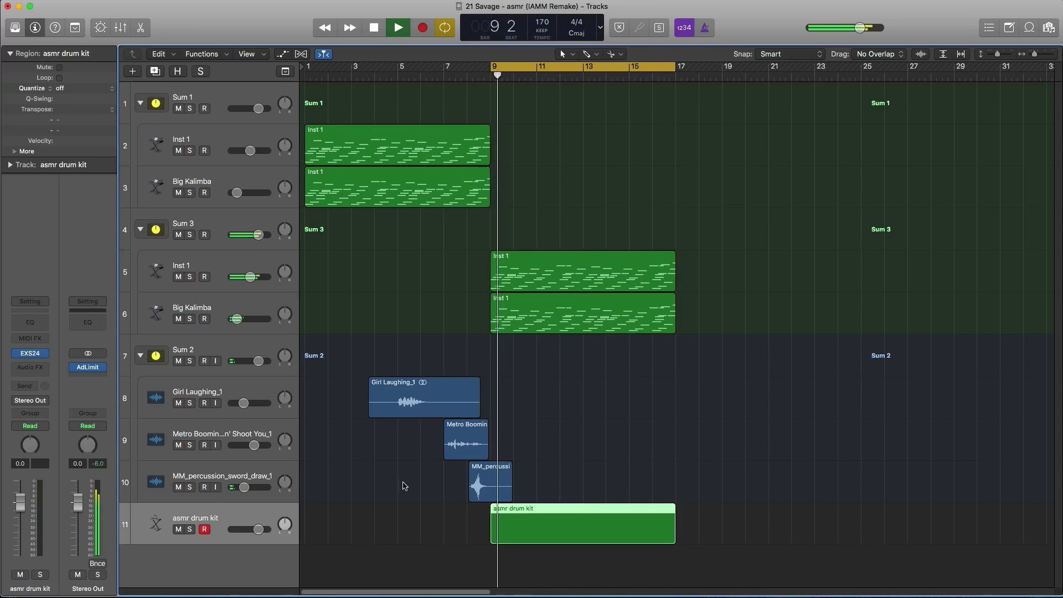
pyautogui.press('space')
# Step: Add a B0 note at bar 9 in the drum kit region's Piano Roll, extend it to just past bar 10, and audition it
pyautogui.doubleClick(530, 533)
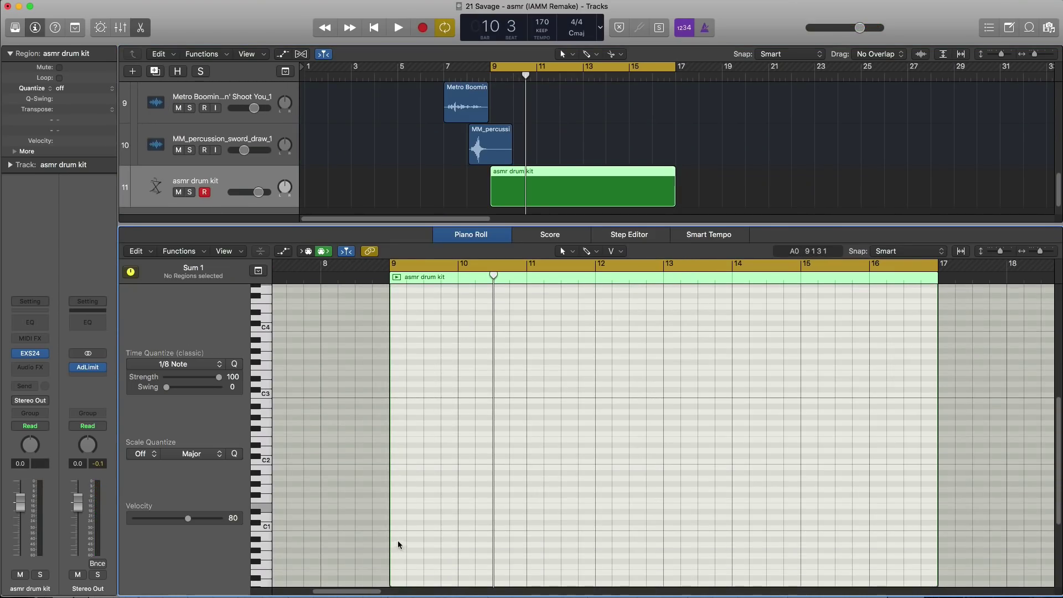
pyautogui.press('space')
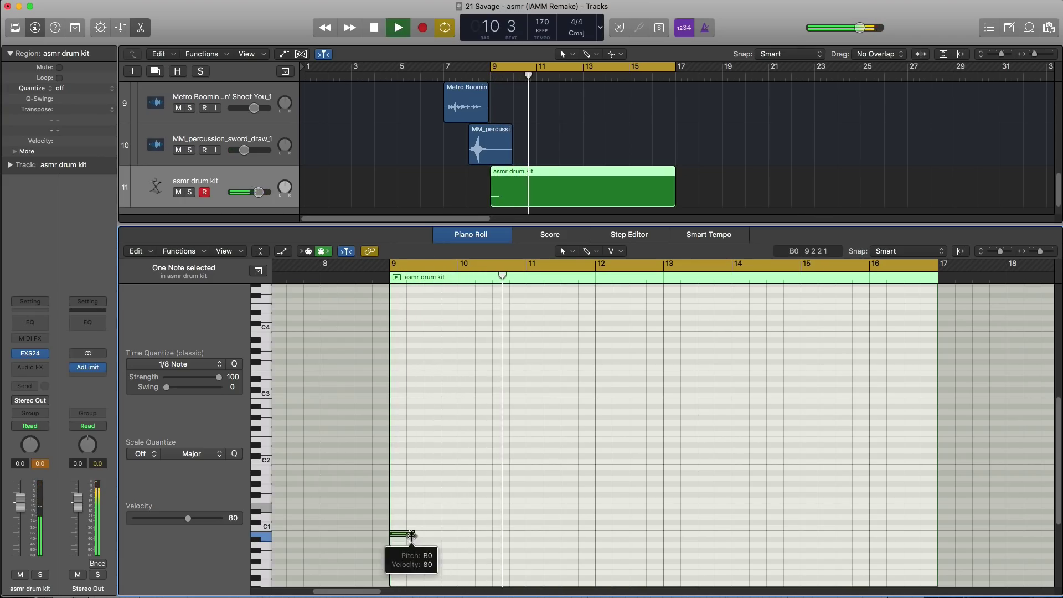
pyautogui.press('space')
pyautogui.moveTo(410, 535); pyautogui.dragTo(459, 551)
pyautogui.press('super+Right')
pyautogui.press('super+Right')
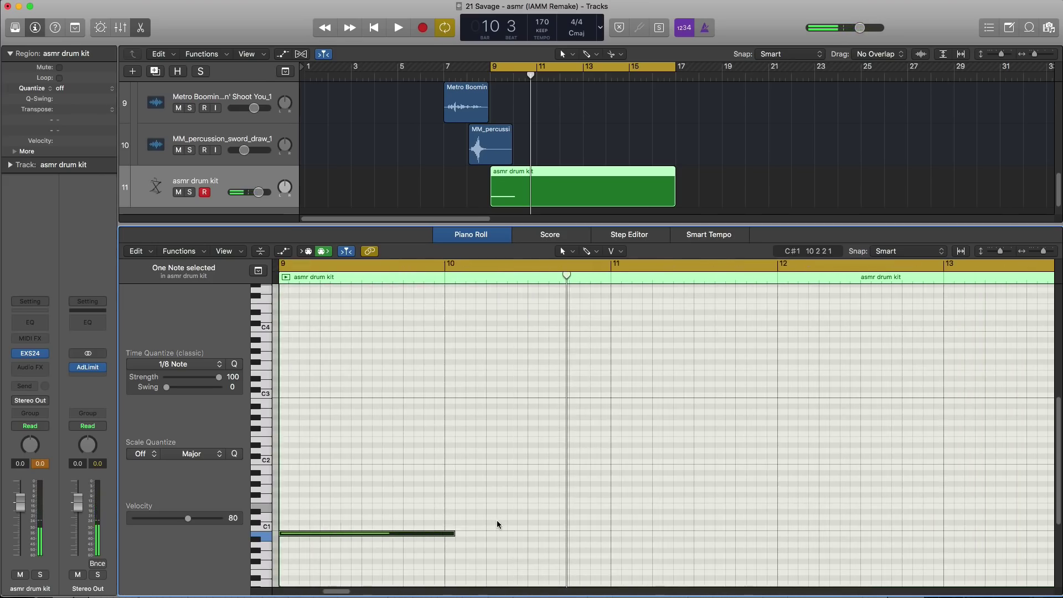
pyautogui.press('space')
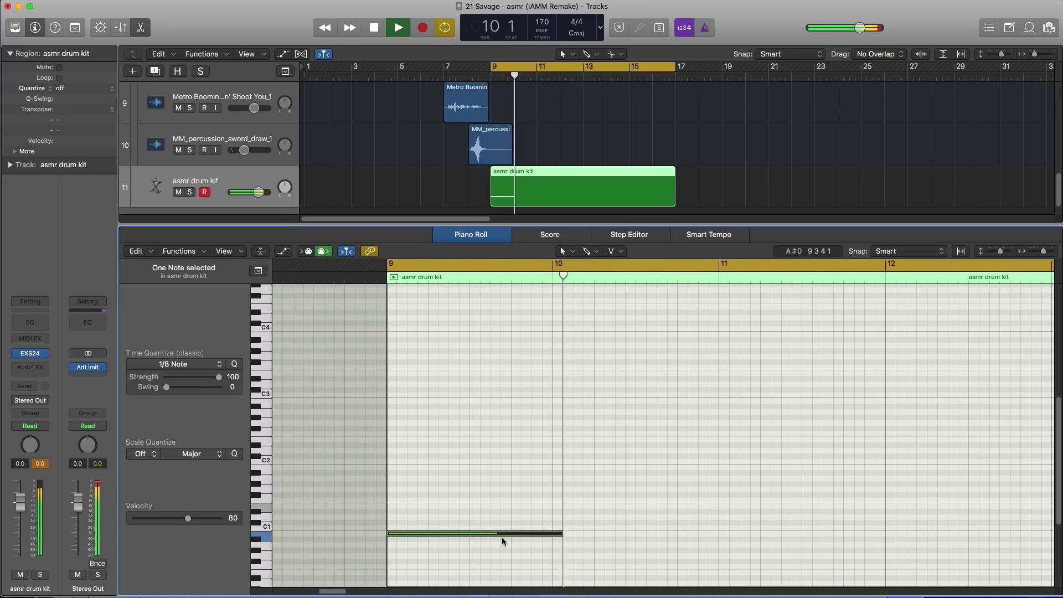
# Step: Shorten the B0 note at bar 9 to three and a half beats, ending before bar 10, and play it back
pyautogui.press('space')
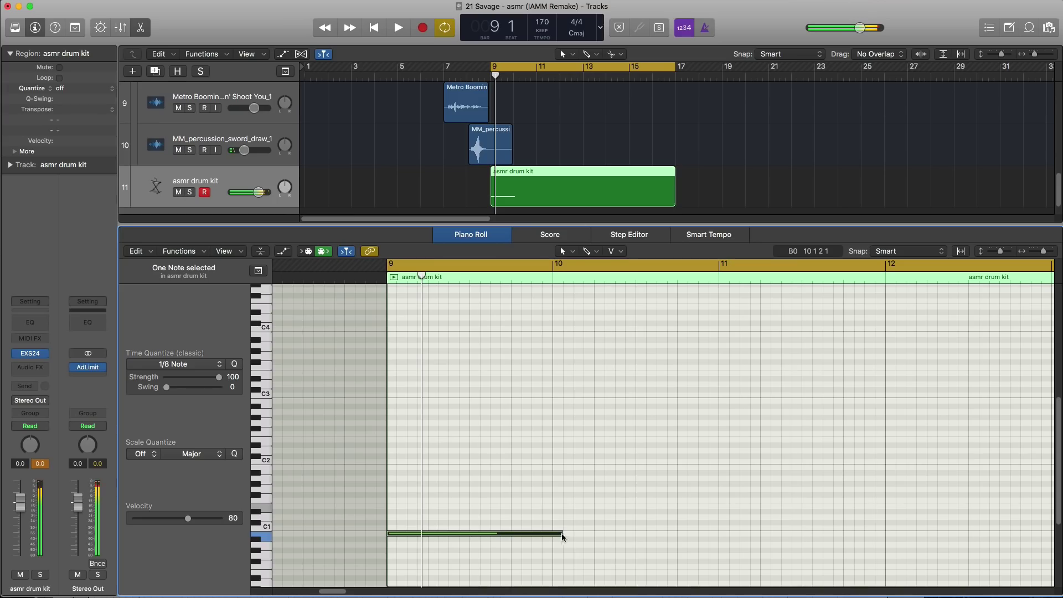
pyautogui.moveTo(561, 535); pyautogui.dragTo(530, 537)
pyautogui.press('space')
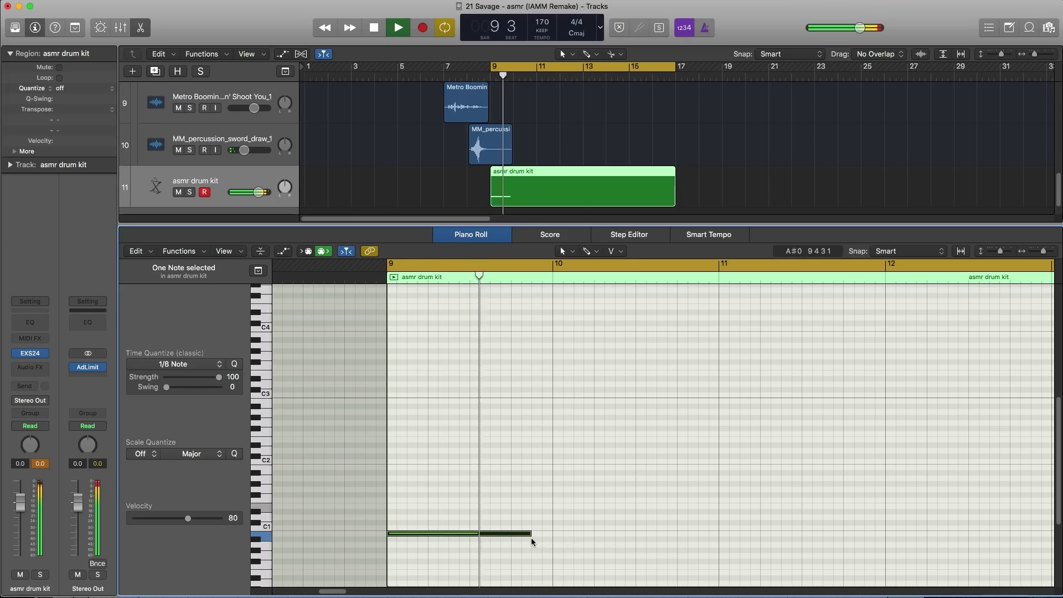
# Step: Repeat the B0 note three times up to bar 11, making each repeat one and a half beats long, and audition them
pyautogui.press('super+r')
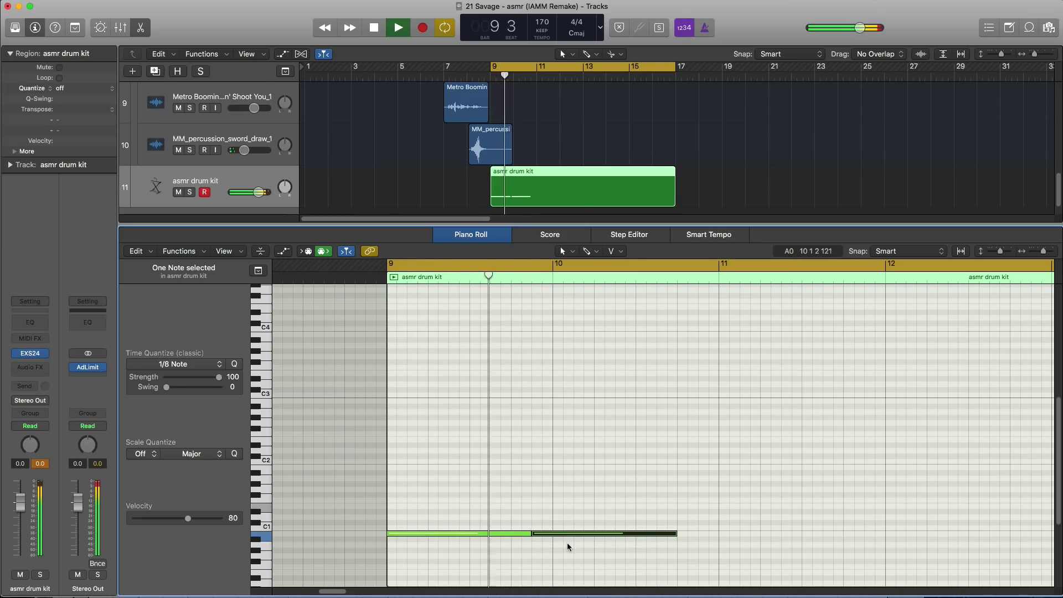
pyautogui.press('space')
pyautogui.moveTo(674, 535); pyautogui.dragTo(597, 536)
pyautogui.press('super+r')
pyautogui.press('space')
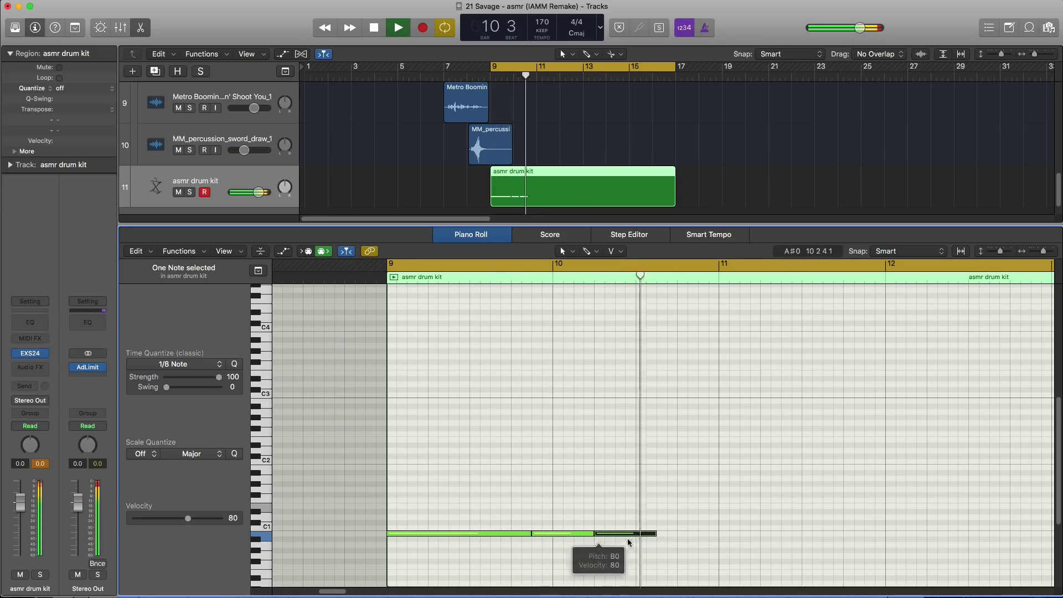
pyautogui.press('space')
pyautogui.press('super+r')
pyautogui.press('space')
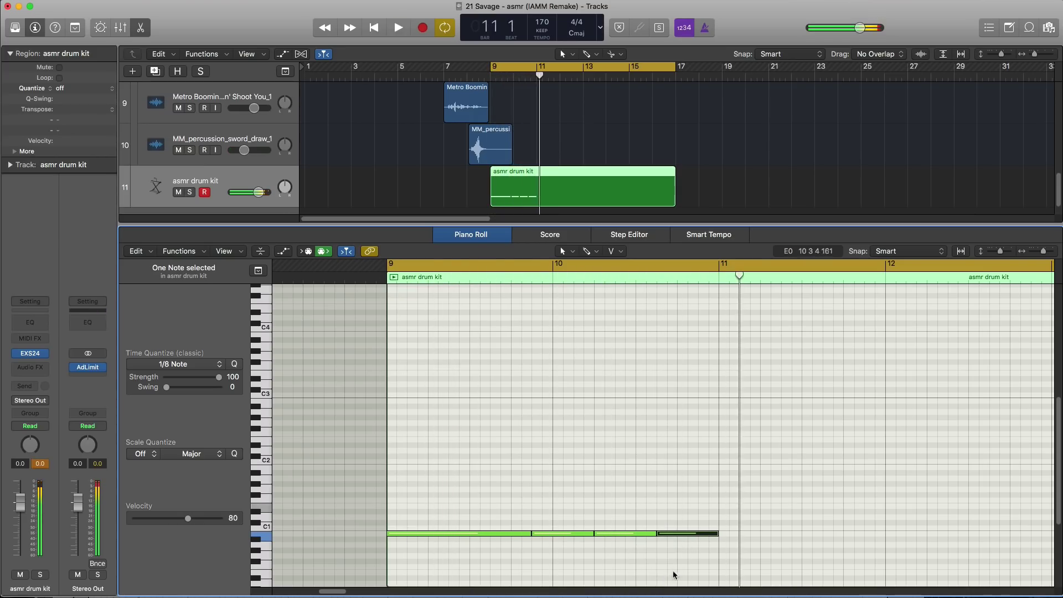
# Step: Add a C#1 note at bar 11 and an E1 note directly after it, each one and a half beats long
pyautogui.press('space')
pyautogui.press('space')
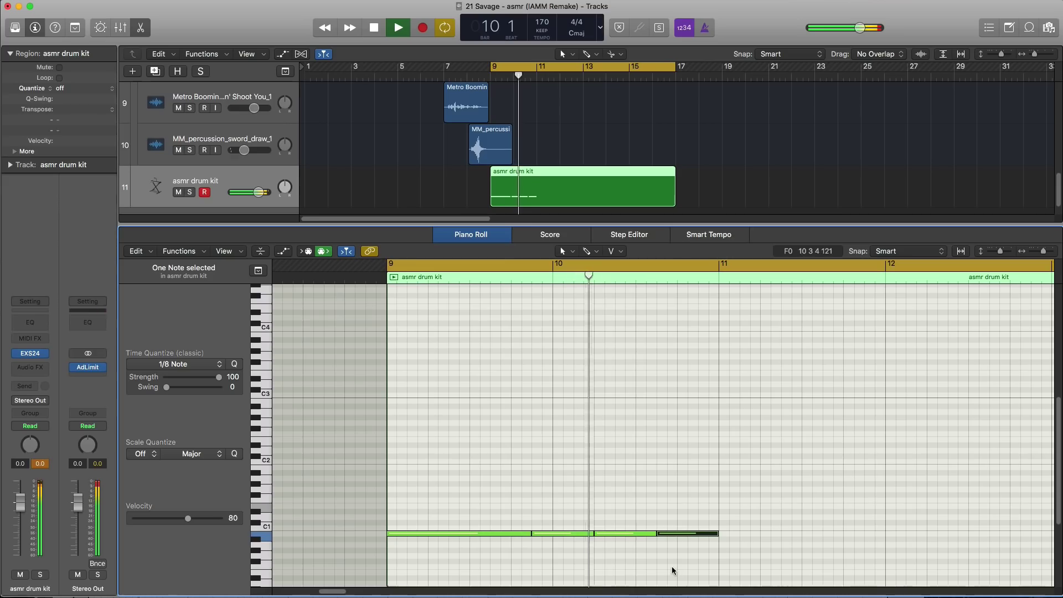
pyautogui.press('space')
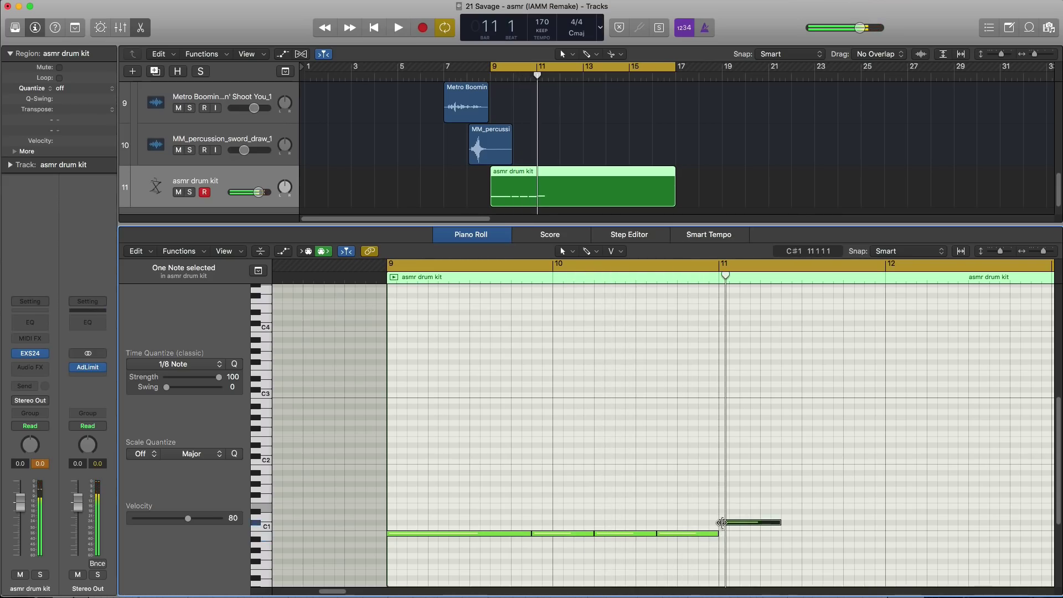
pyautogui.press('space')
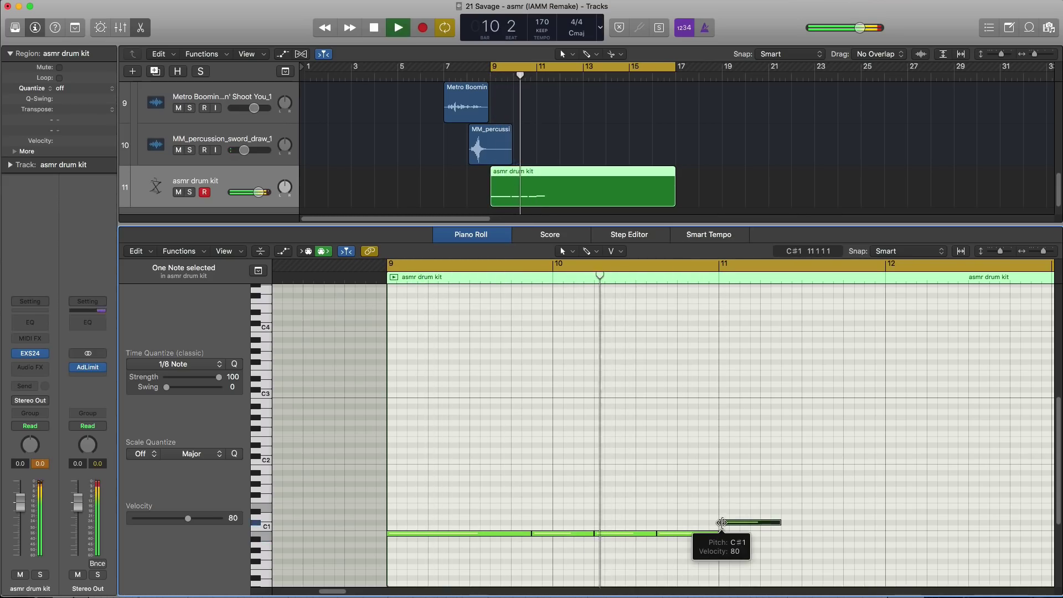
pyautogui.press('space')
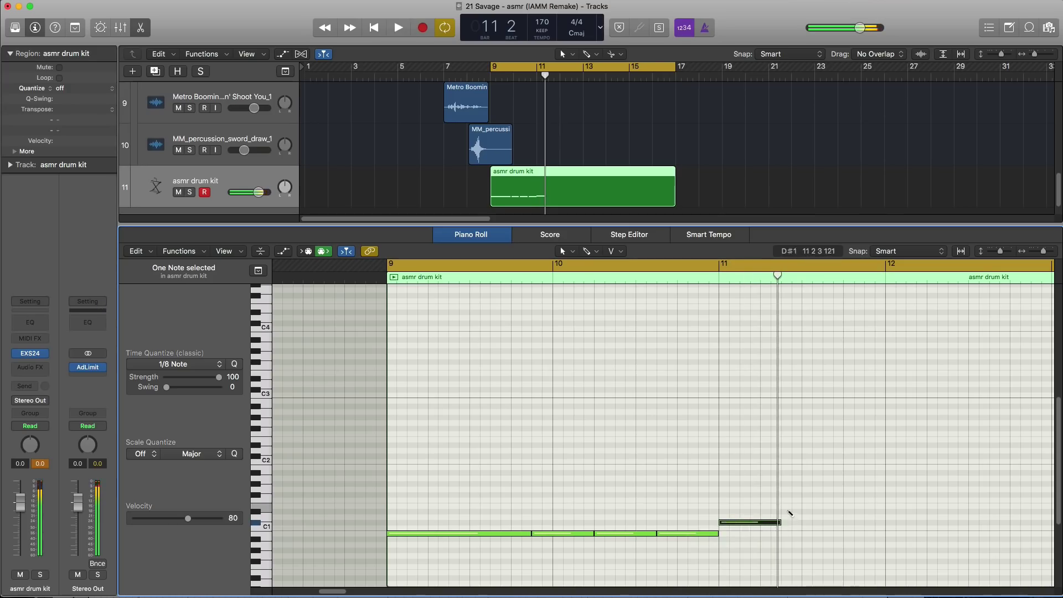
pyautogui.press('space')
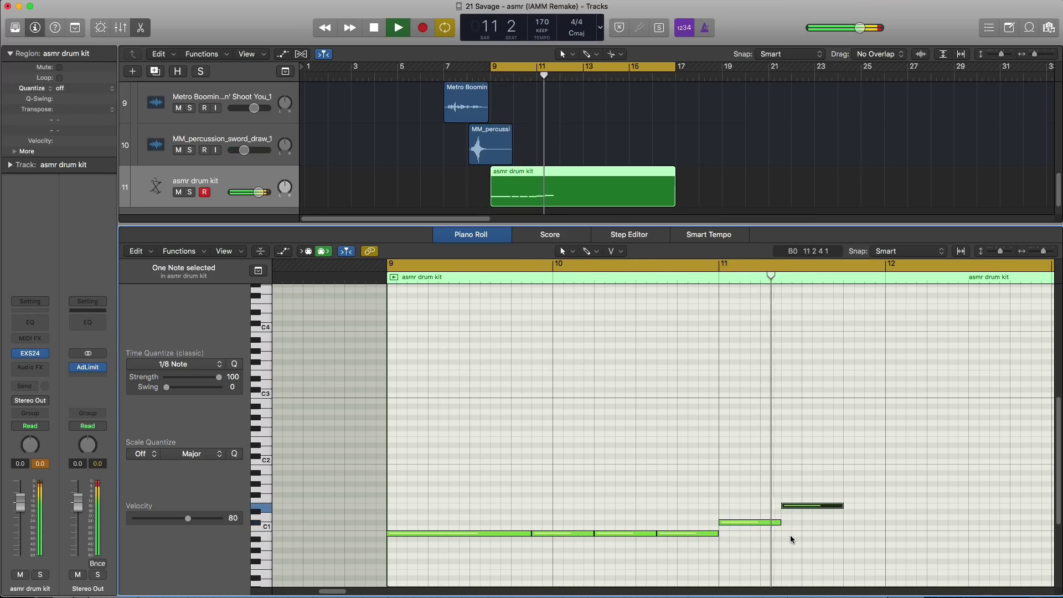
# Step: Add a B0 note on beat 4 of bar 11 and lengthen it to three and a half beats
pyautogui.press('space')
pyautogui.hscroll(5, 845, 534)
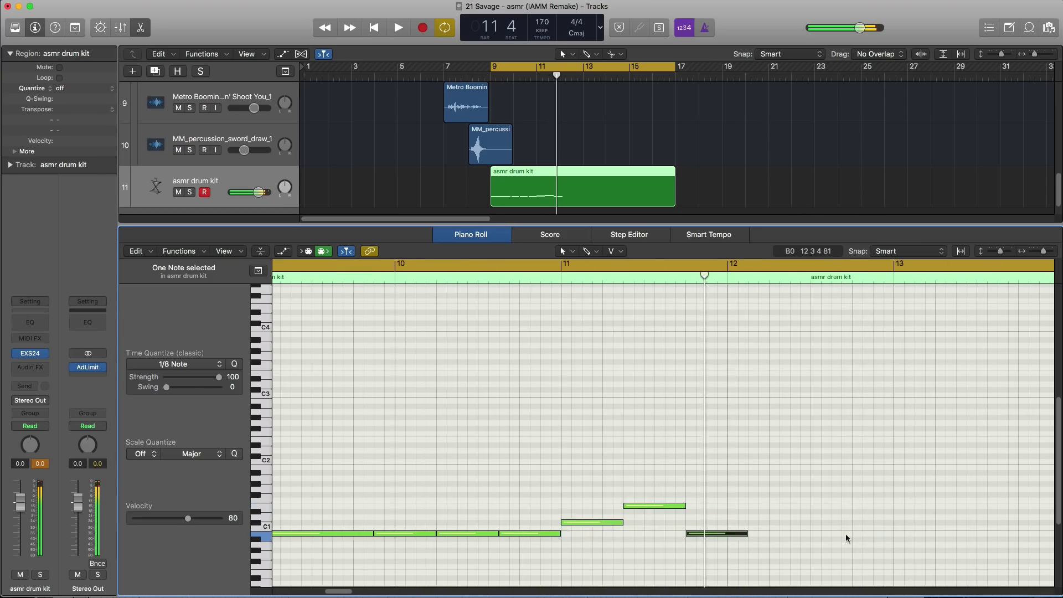
pyautogui.press('space')
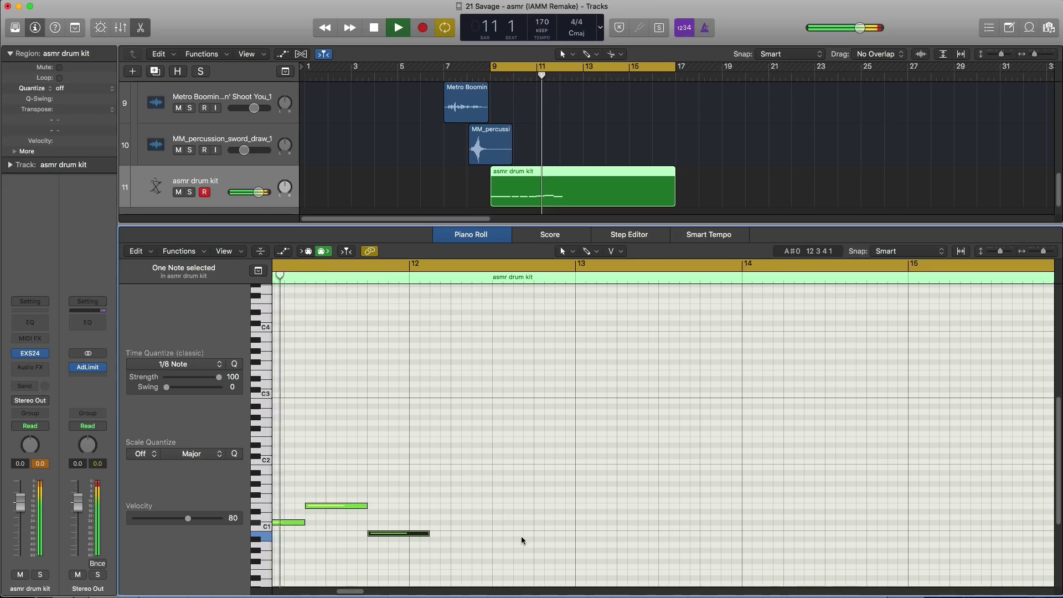
pyautogui.press('space')
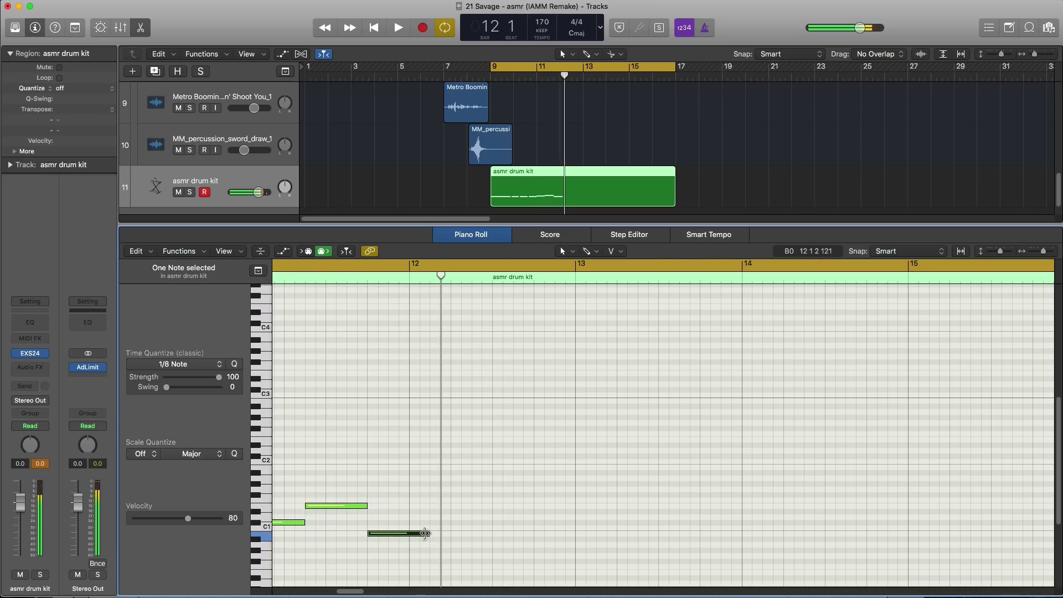
pyautogui.moveTo(424, 533); pyautogui.dragTo(512, 535)
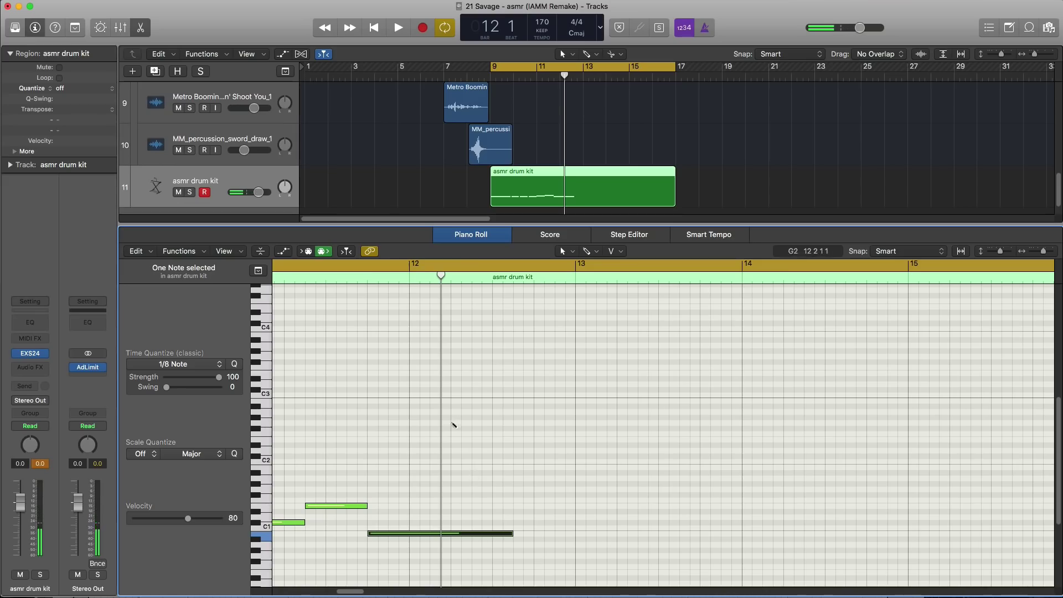
# Step: Add an A#1 note on beat 2 of bar 12, shorten it to one beat, and audition it
pyautogui.click(458, 474)
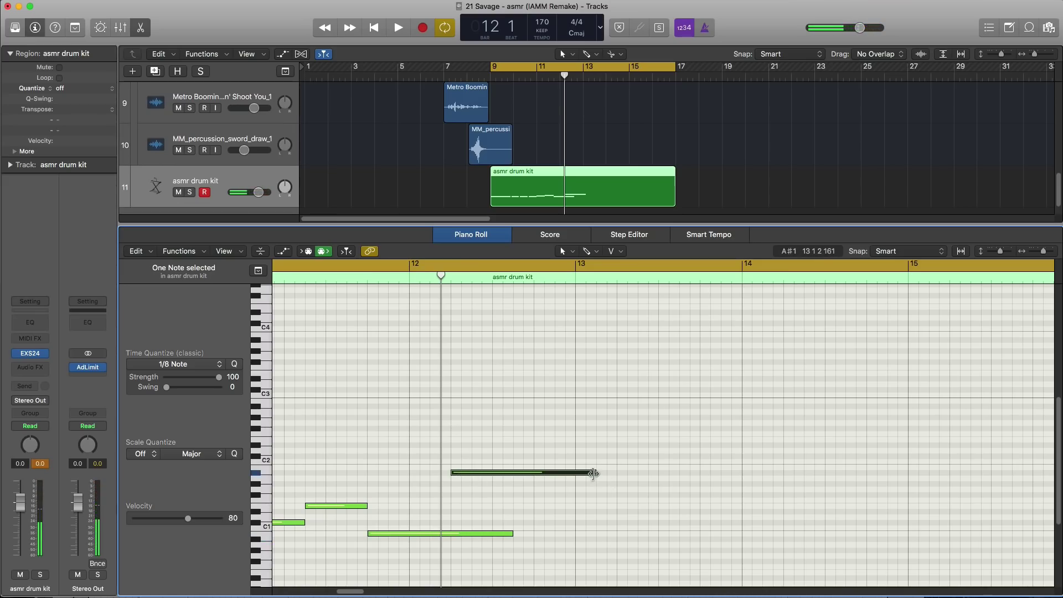
pyautogui.moveTo(593, 473); pyautogui.dragTo(493, 473)
pyautogui.press('space')
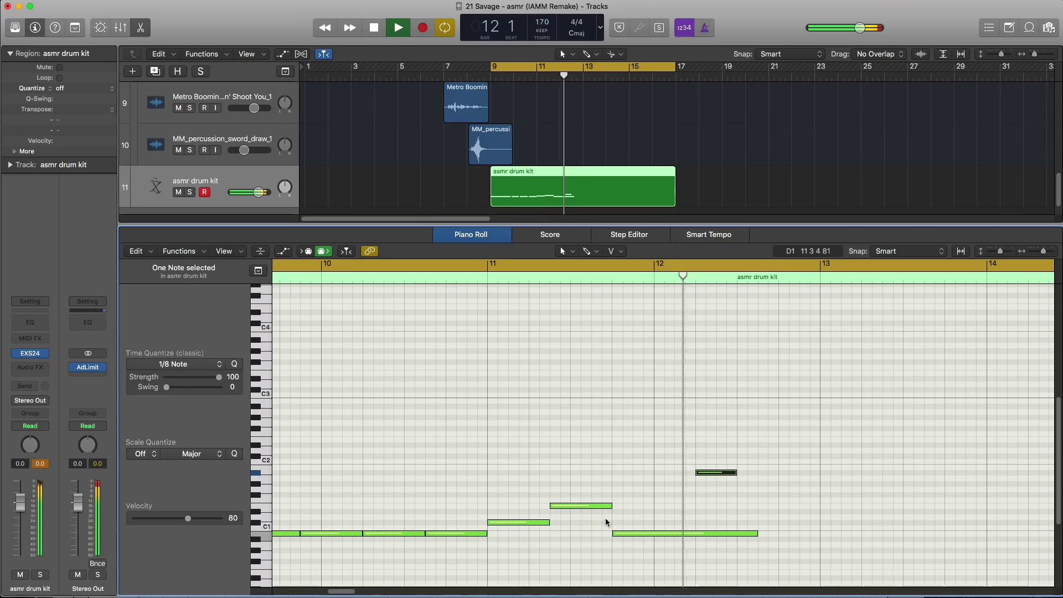
pyautogui.press('space')
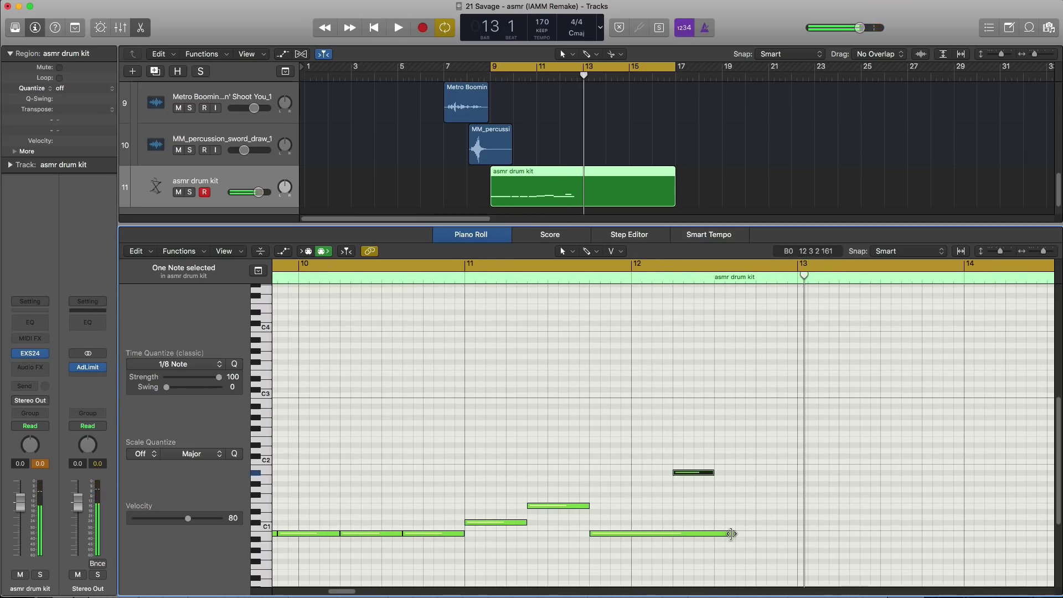
# Step: Add a C#1 note from the end of the long B0 note to bar 13 and play it back
pyautogui.moveTo(731, 533); pyautogui.dragTo(796, 523)
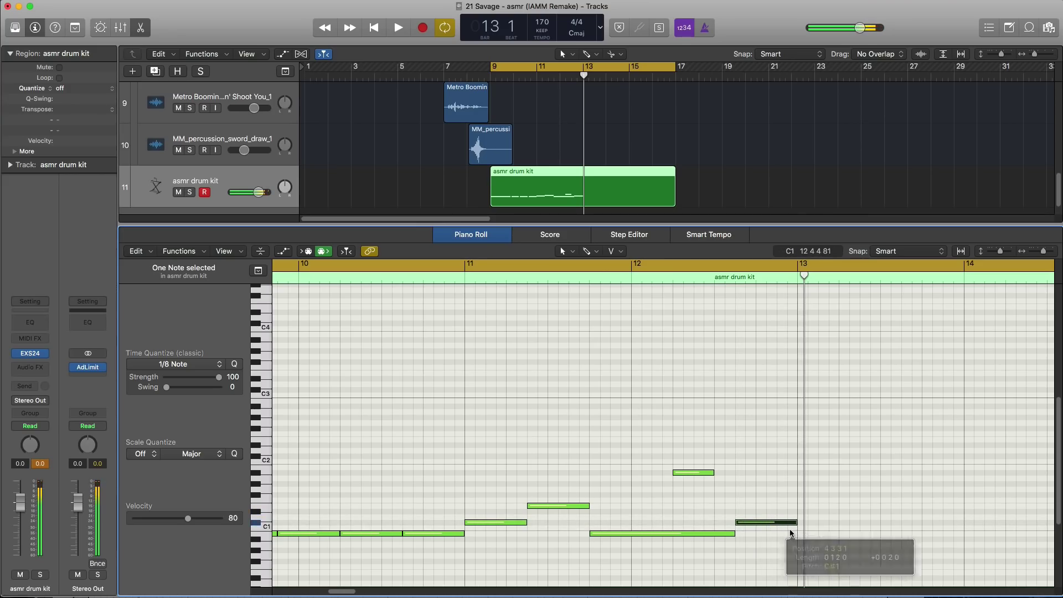
pyautogui.scroll(-3, 789, 529)
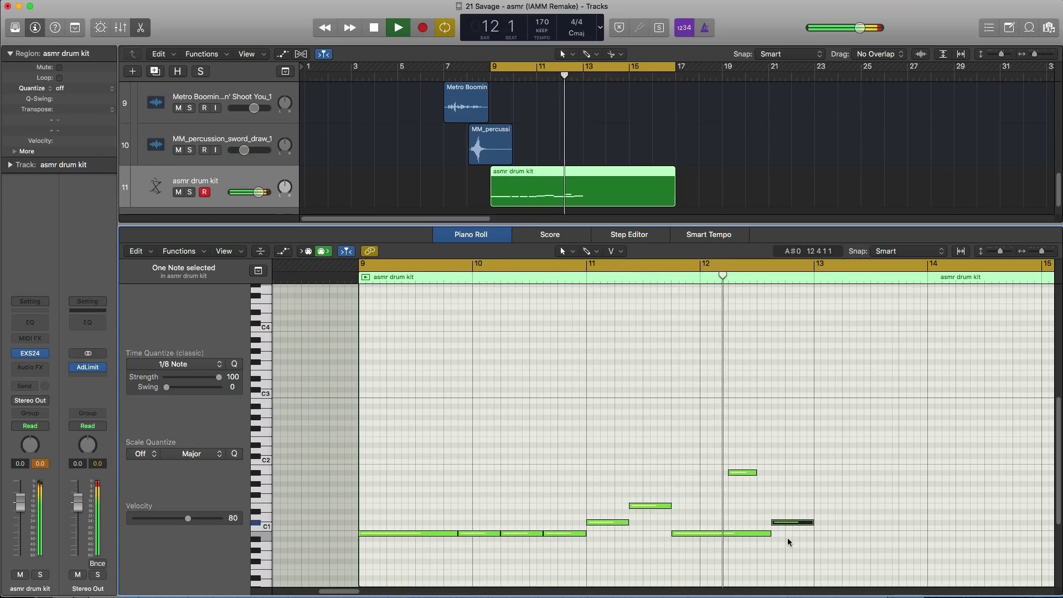
pyautogui.press('space')
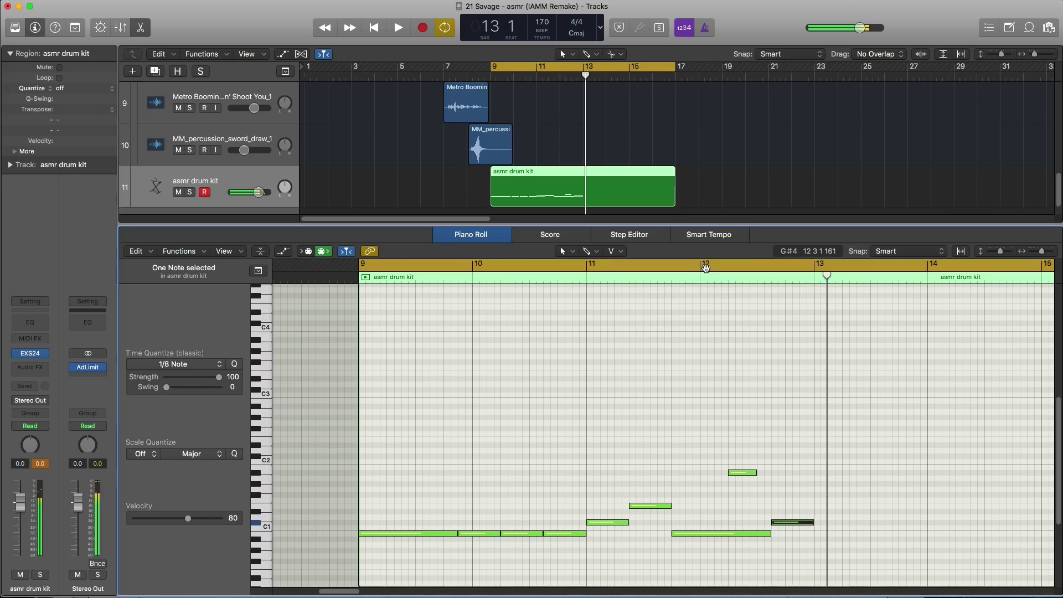
# Step: Cycle bars 11 to 13, view the drum kit's EXS24 sampler settings, and listen to the cycled notes
pyautogui.moveTo(706, 269); pyautogui.dragTo(813, 269)
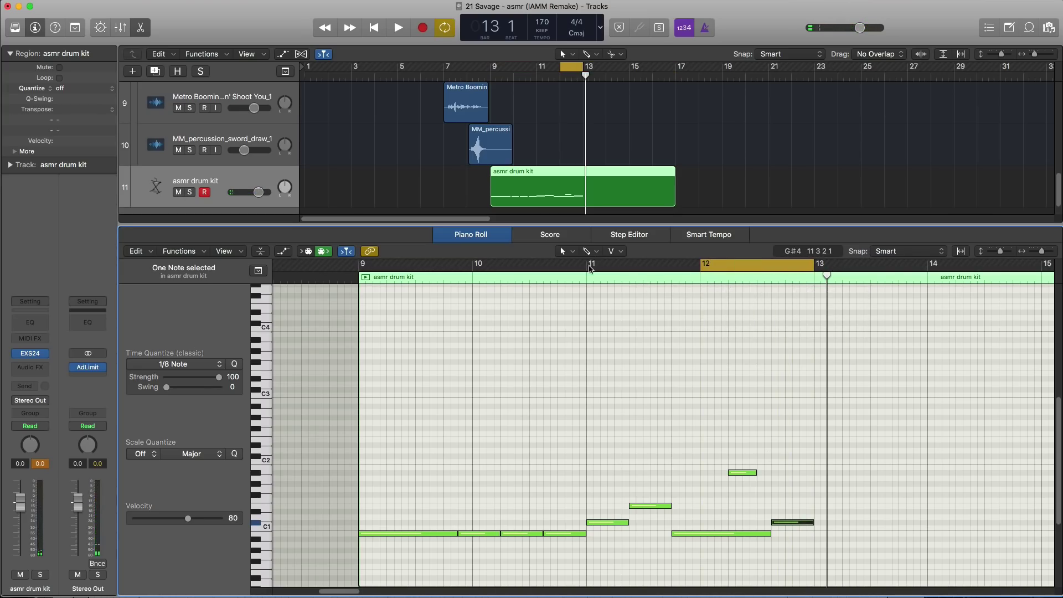
pyautogui.moveTo(590, 269); pyautogui.dragTo(814, 270)
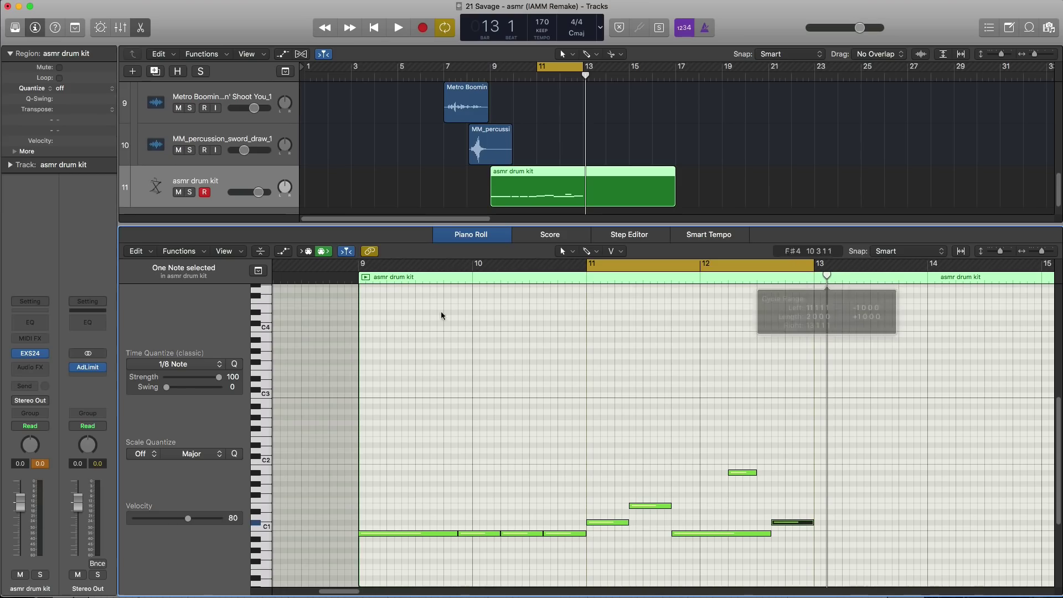
pyautogui.click(34, 355)
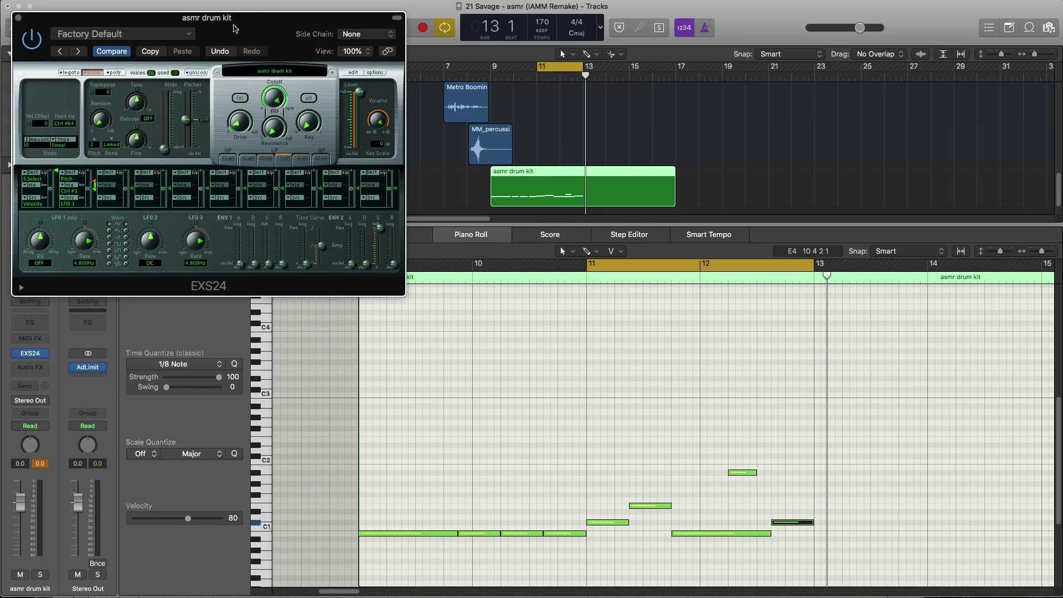
pyautogui.moveTo(234, 29); pyautogui.dragTo(372, 95)
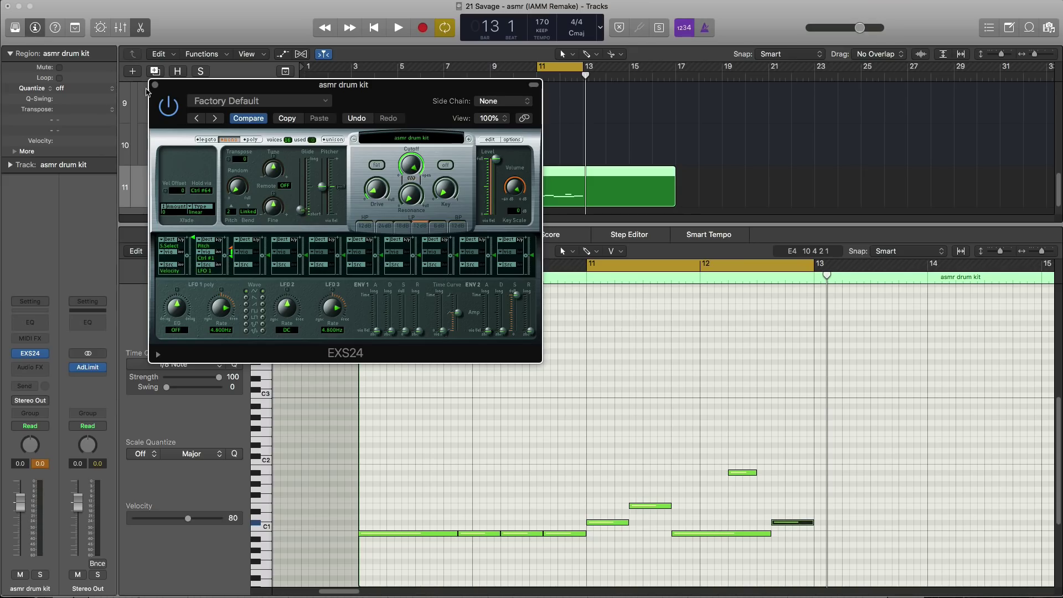
pyautogui.click(155, 85)
pyautogui.press('space')
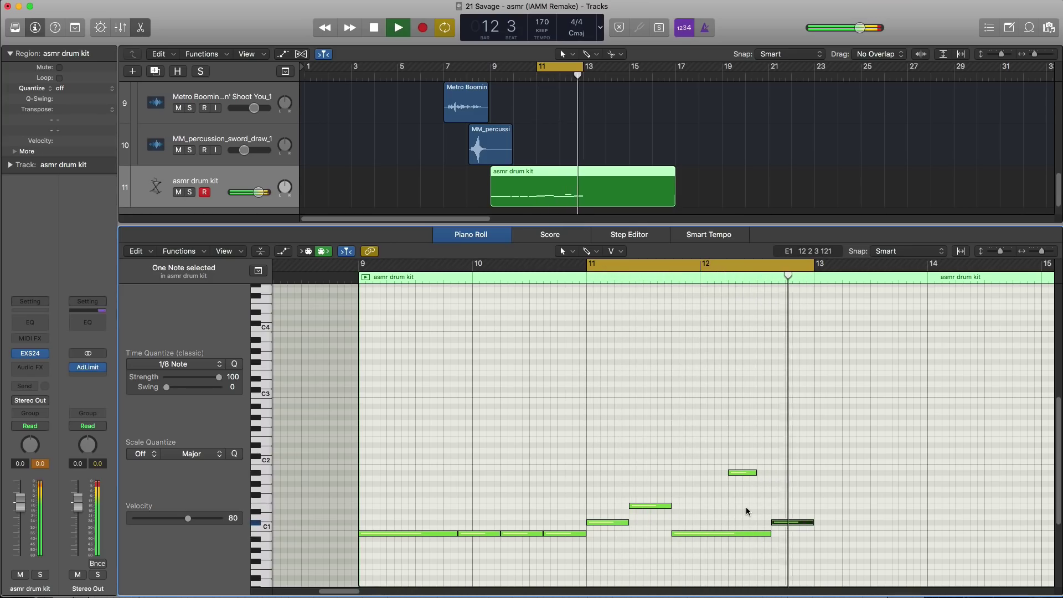
pyautogui.press('space')
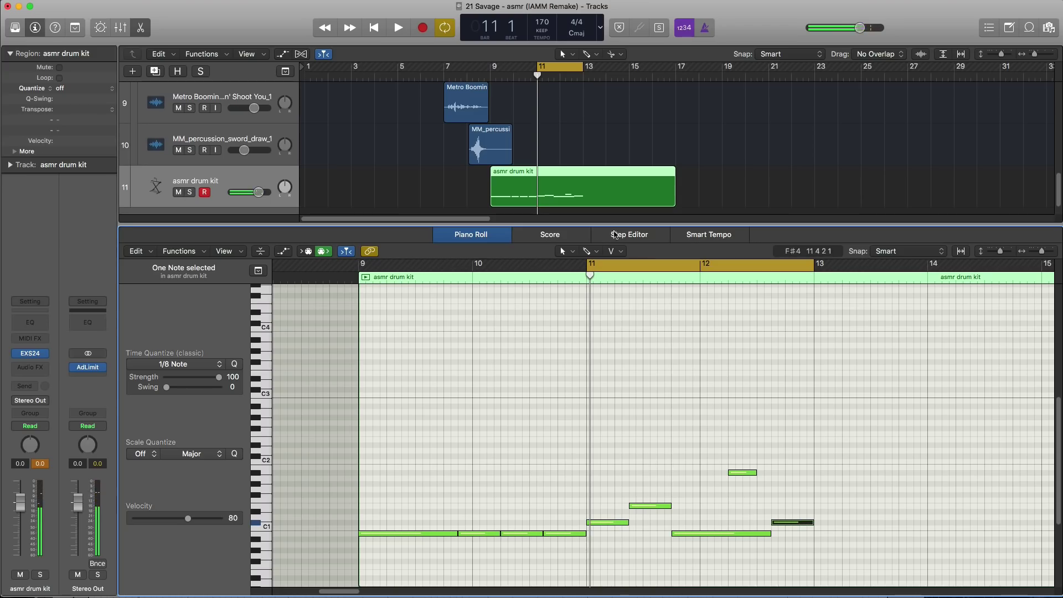
# Step: Set the cycle range to bars 13 to 17 and play back that section
pyautogui.hscroll(5, 657, 371)
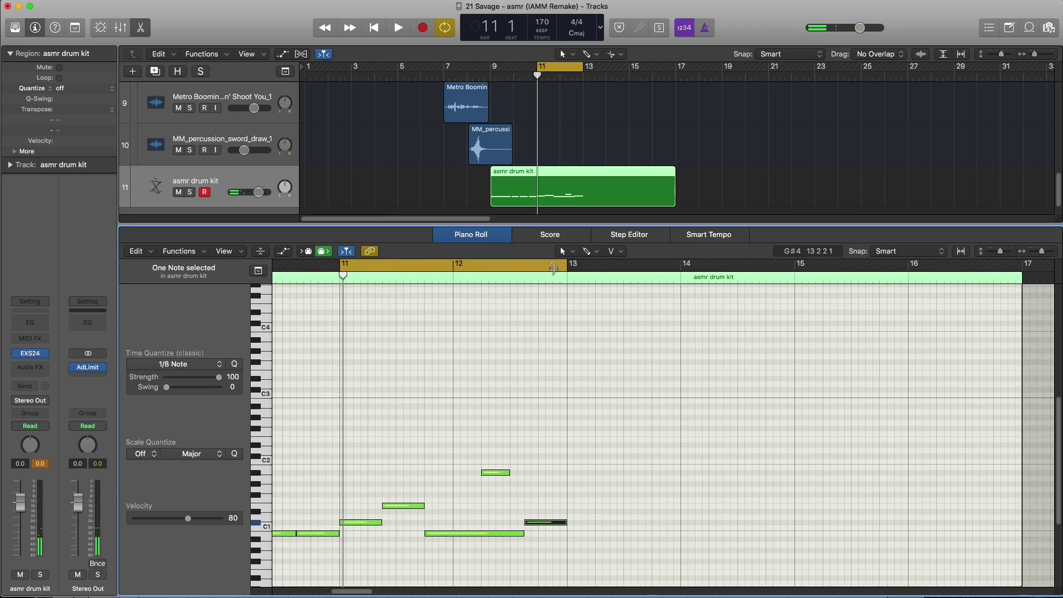
pyautogui.moveTo(563, 266); pyautogui.dragTo(1021, 271)
pyautogui.press('space')
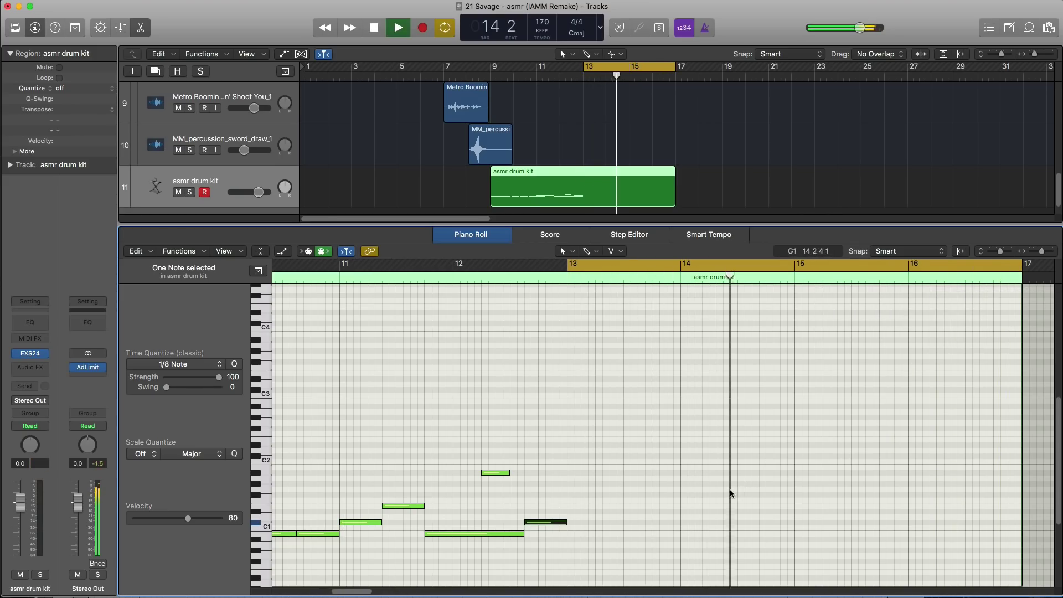
pyautogui.hscroll(5, 730, 489)
pyautogui.press('space')
# Step: Add an A#0 note at bar 13, extend it past the middle of the bar, and audition it
pyautogui.click(406, 539)
pyautogui.press('space')
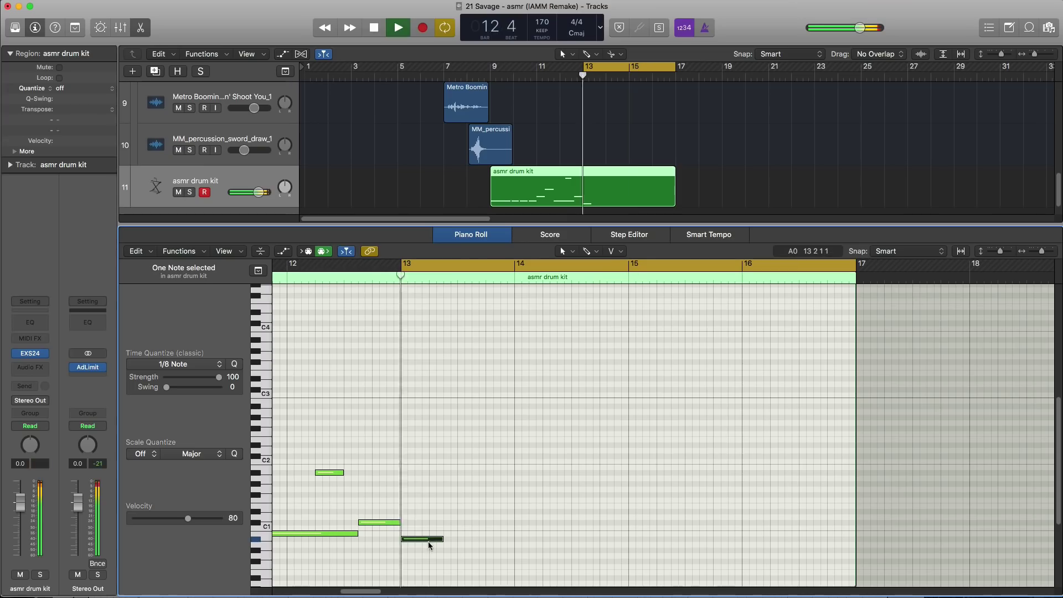
pyautogui.press('space')
pyautogui.press('space')
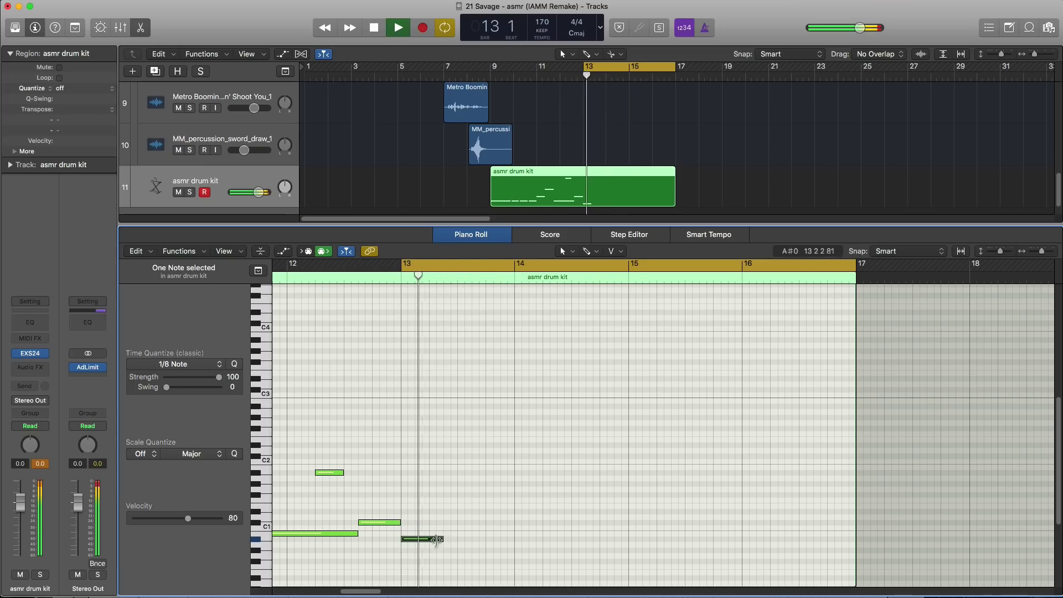
pyautogui.press('space')
pyautogui.moveTo(440, 541); pyautogui.dragTo(478, 541)
pyautogui.press('space')
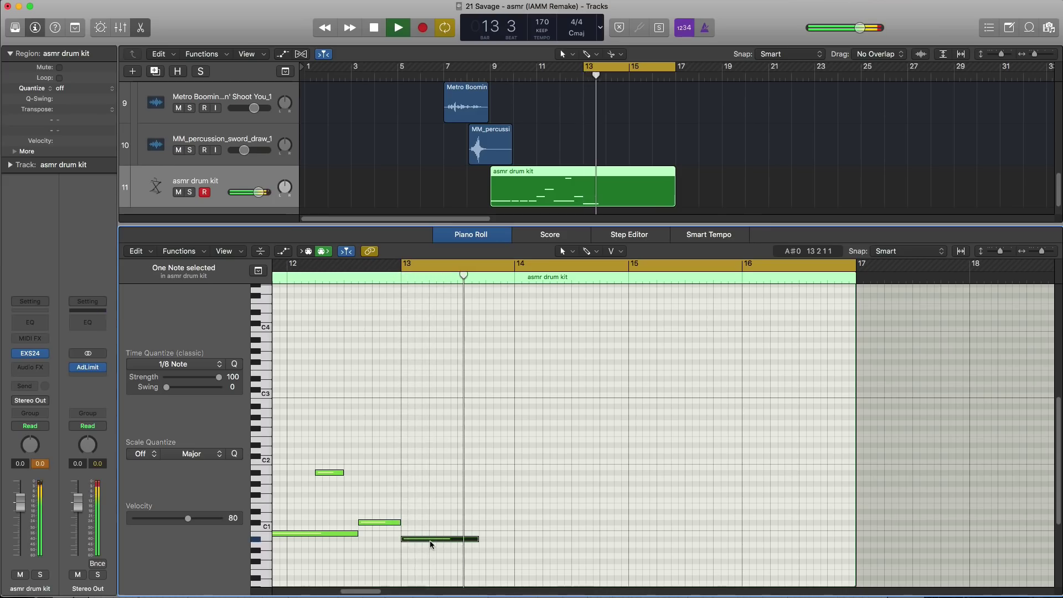
pyautogui.press('space')
pyautogui.press('space')
pyautogui.press('space')
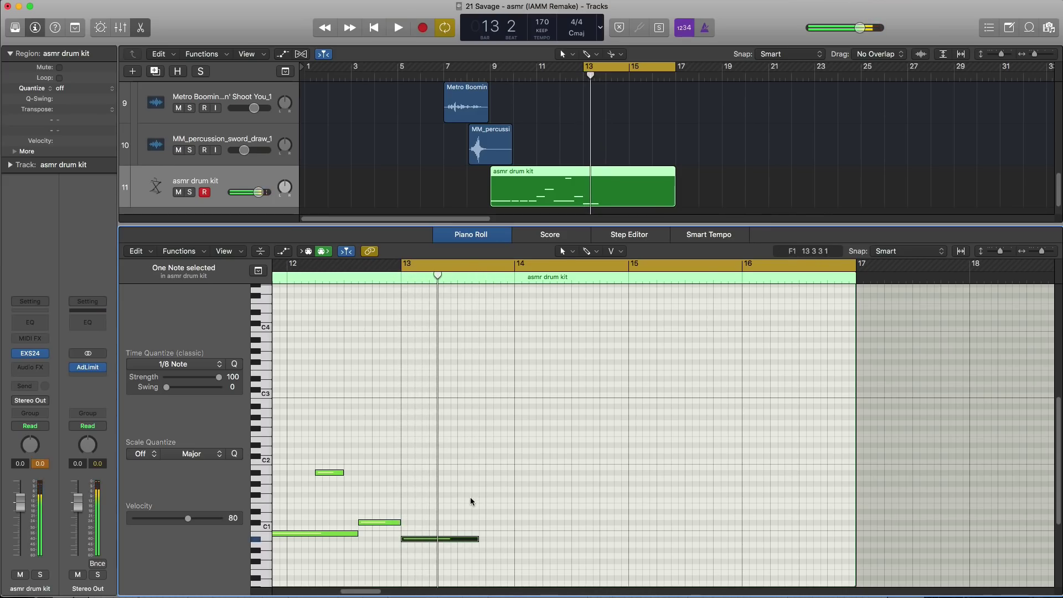
# Step: Lengthen the A#0 note at bar 13 to three and a half beats and add a B0 note directly after it
pyautogui.click(470, 498)
pyautogui.press('space')
pyautogui.press('space')
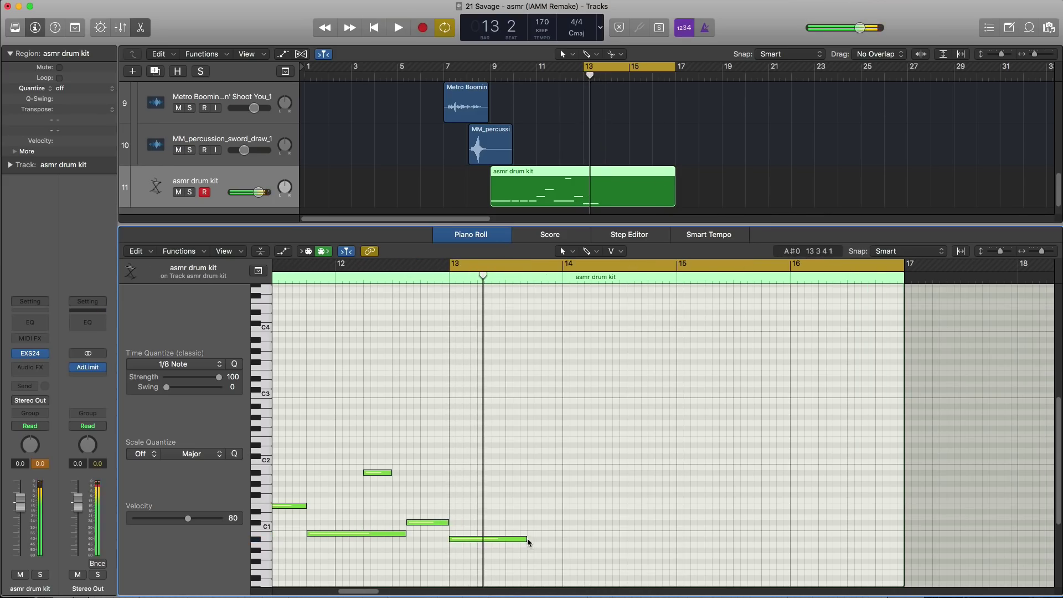
pyautogui.moveTo(525, 539); pyautogui.dragTo(548, 539)
pyautogui.press('space')
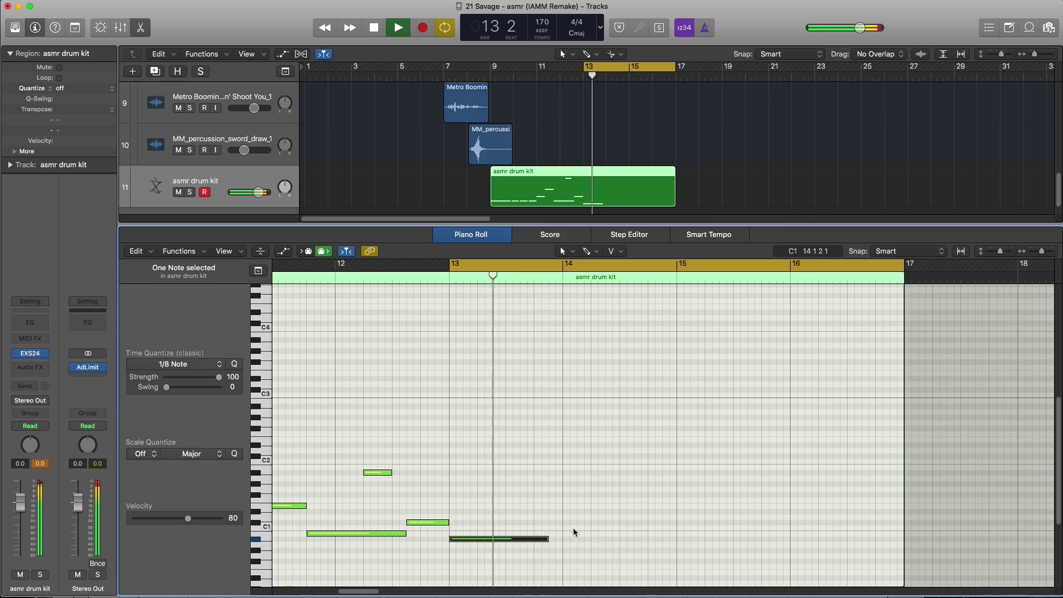
pyautogui.press('space')
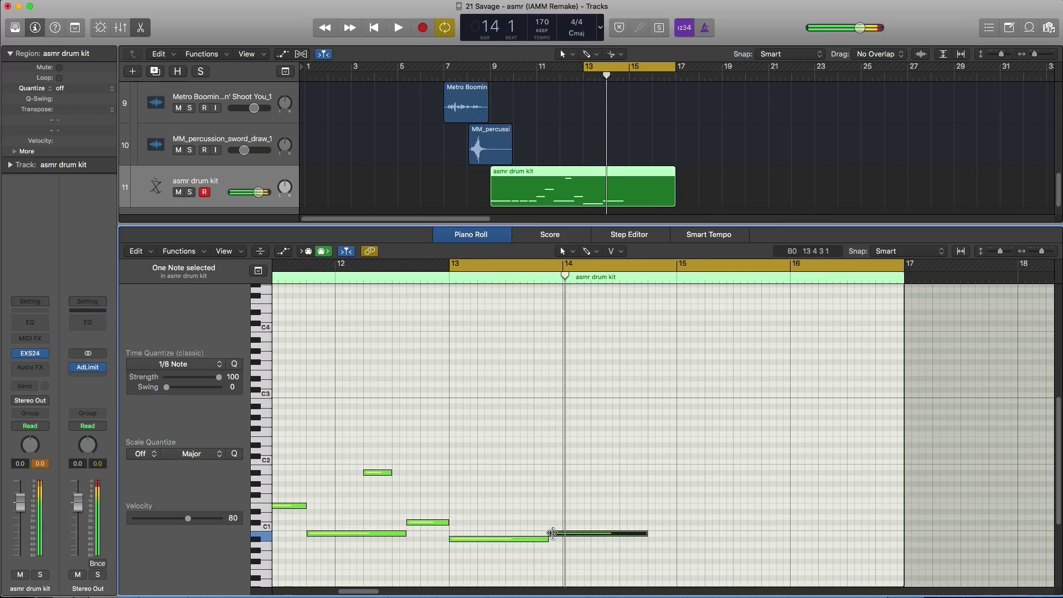
# Step: Align the B0 note's start with the end of the bar 13 A#0 note, extend its end to bar 15, and audition it
pyautogui.press('space')
pyautogui.moveTo(553, 533); pyautogui.dragTo(550, 533)
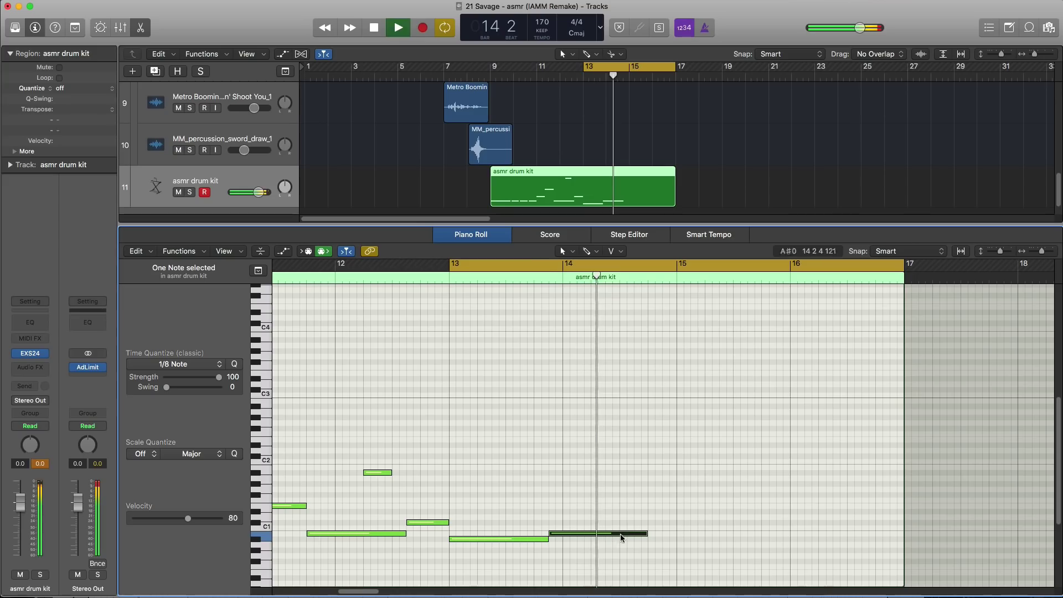
pyautogui.press('space')
pyautogui.moveTo(642, 533); pyautogui.dragTo(673, 538)
pyautogui.press('space')
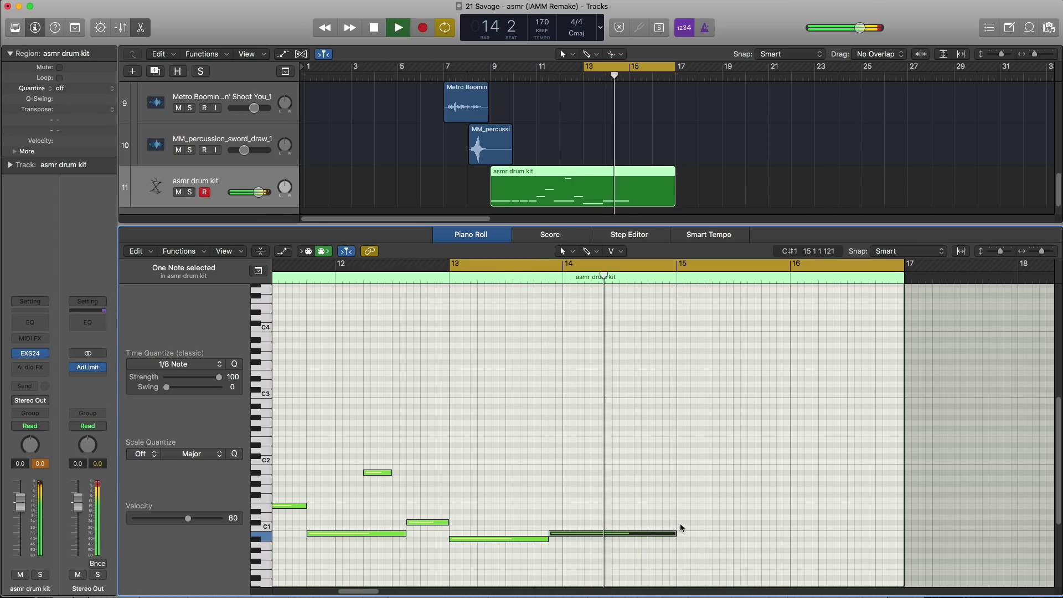
# Step: Add a half-beat F#1 note at bar 15 and a three-beat B0 note directly after it
pyautogui.press('space')
pyautogui.keyDown('super'); pyautogui.click(679, 494); pyautogui.keyUp('super')
pyautogui.press('space')
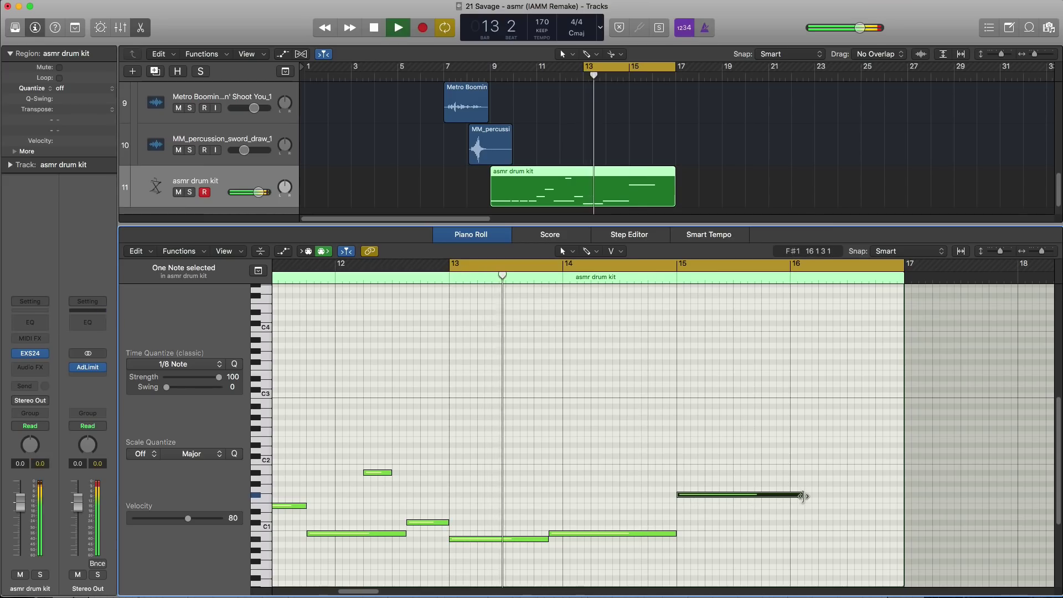
pyautogui.moveTo(803, 496); pyautogui.dragTo(773, 540)
pyautogui.press('space')
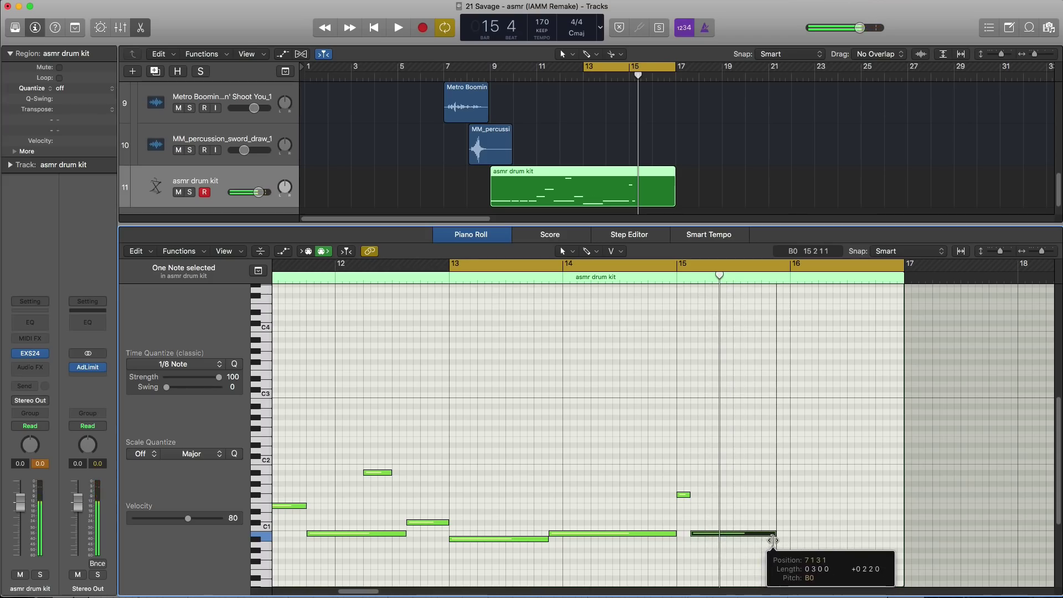
# Step: Add another B0 note directly after the three-beat one, audition it, and trim it to one and a half beats
pyautogui.keyDown('super'); pyautogui.click(777, 534); pyautogui.keyUp('super')
pyautogui.press('space')
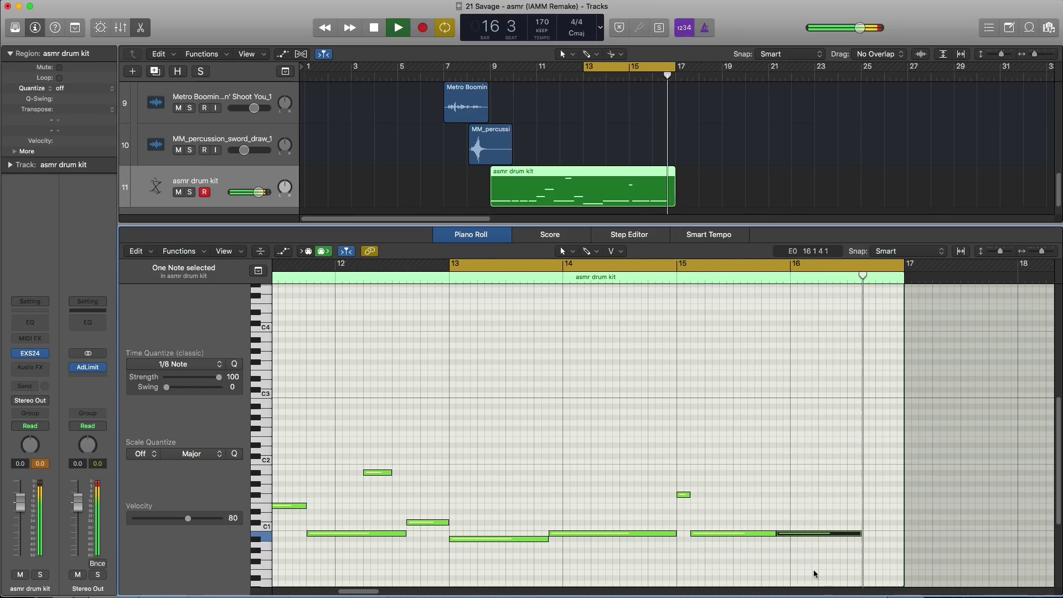
pyautogui.press('space')
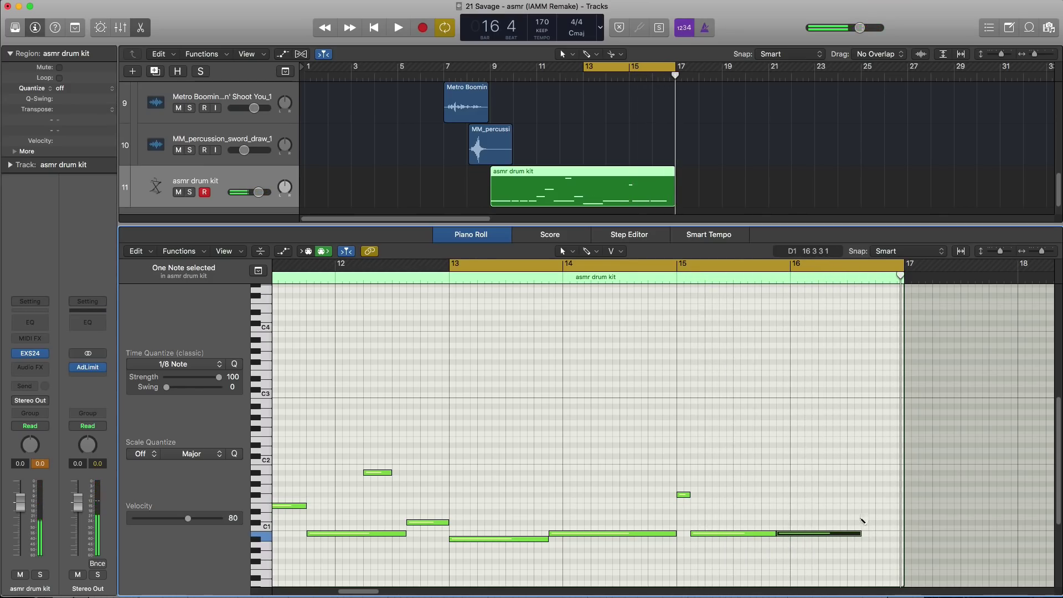
pyautogui.moveTo(859, 534); pyautogui.dragTo(819, 536)
# Step: Fill the rest of bar 16 with two consecutive D1 notes ending at bar 17, and audition them
pyautogui.keyDown('super'); pyautogui.click(836, 518); pyautogui.keyUp('super')
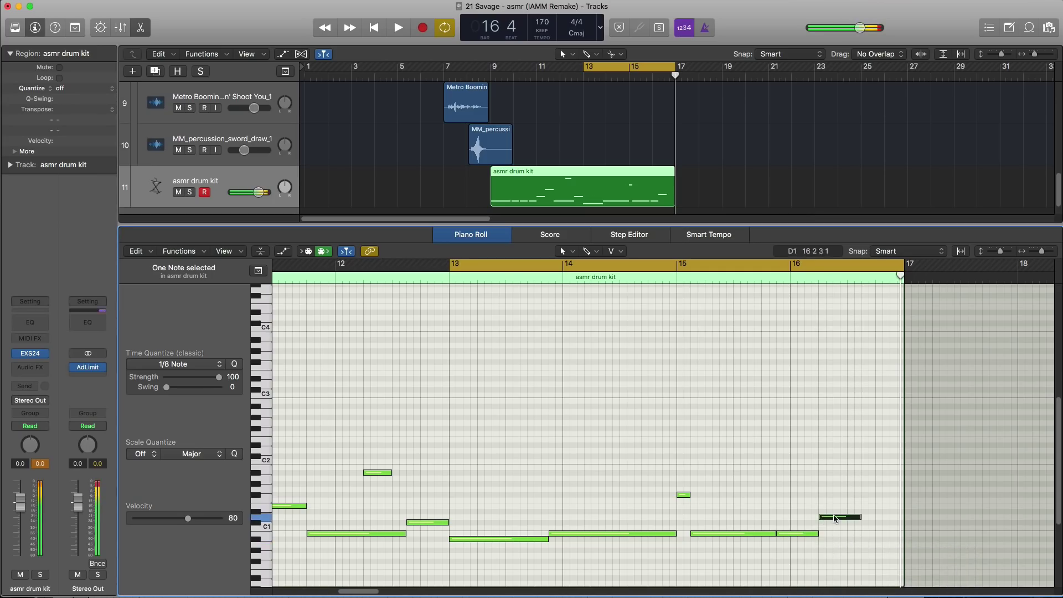
pyautogui.press('space')
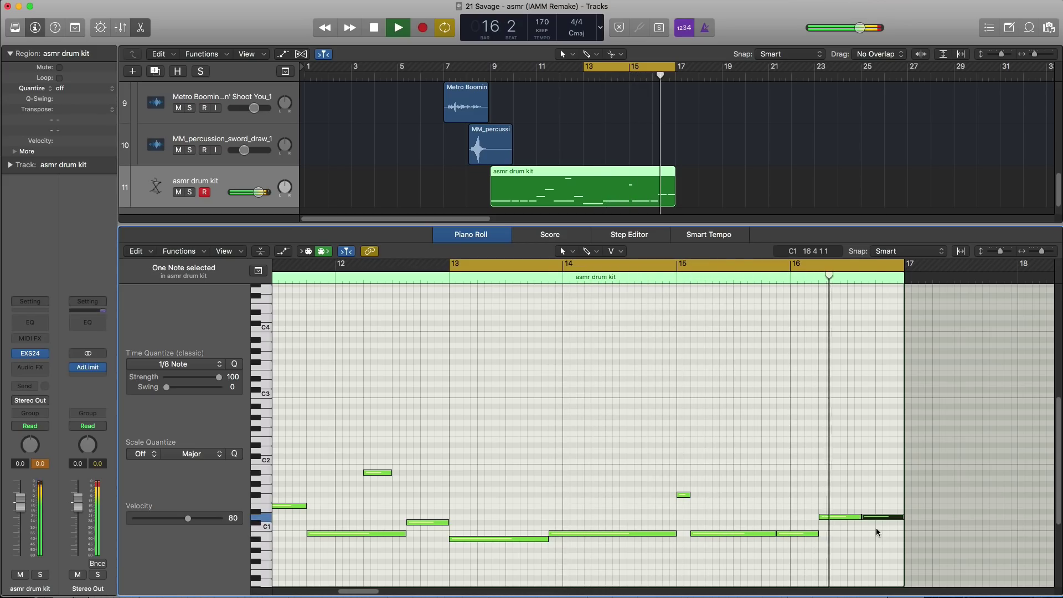
pyautogui.press('space')
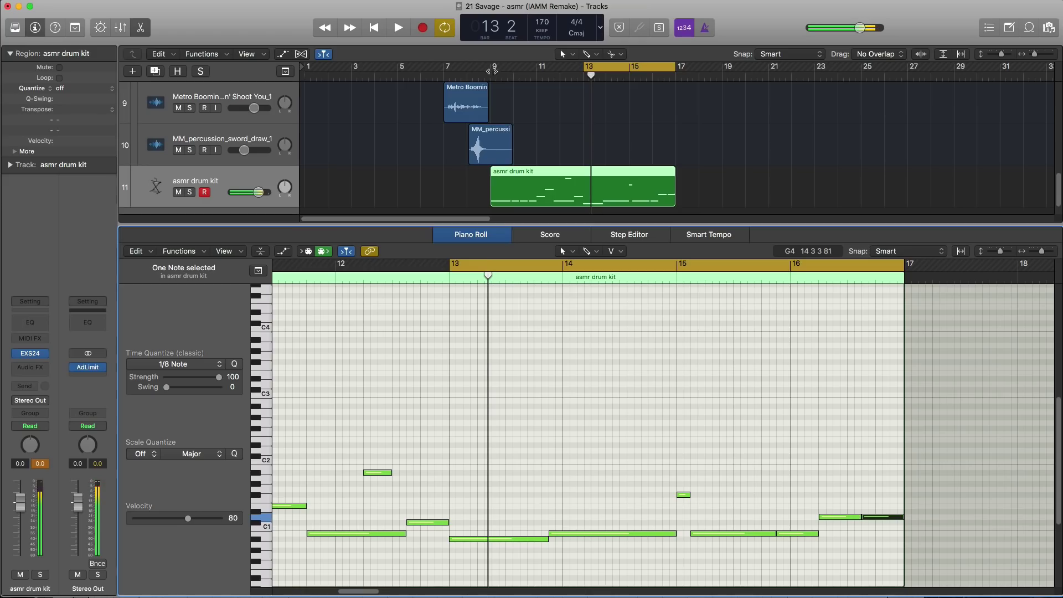
# Step: Set the cycle range to bars 9 to 17 and play the section with the asmr drum kit track soloed
pyautogui.moveTo(492, 70); pyautogui.dragTo(670, 88)
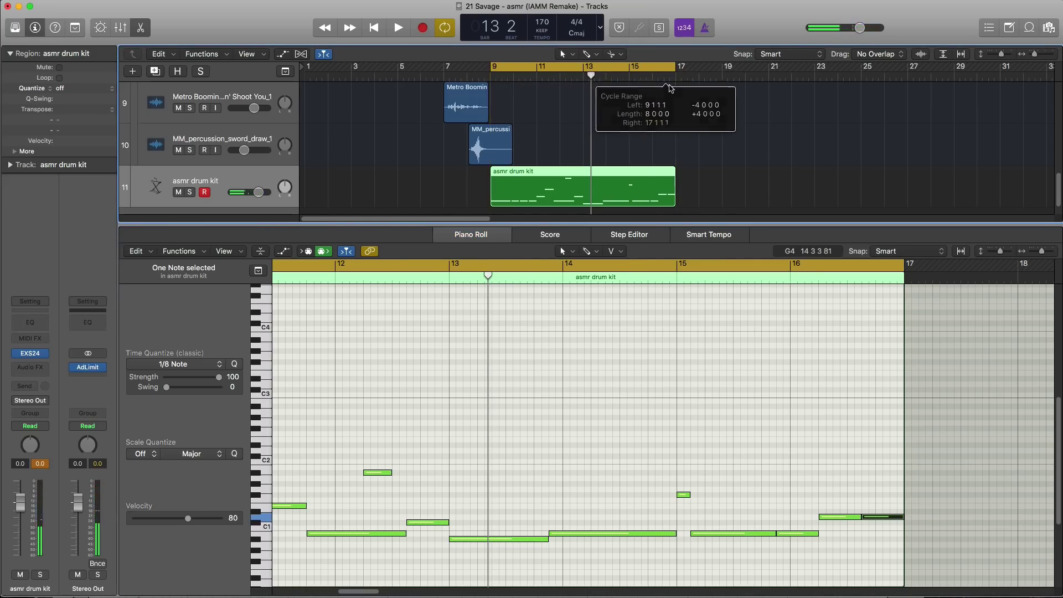
pyautogui.press('space')
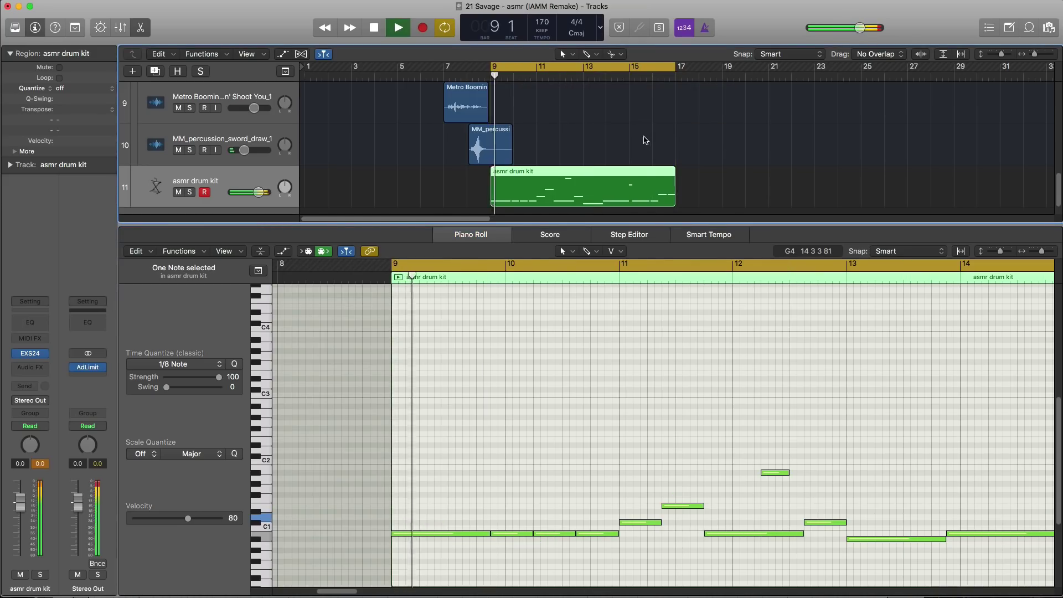
pyautogui.click(190, 192)
# Step: Add a Channel EQ to the drum kit track with its high cut enabled at 215 Hz, 24 dB/Oct
pyautogui.click(30, 322)
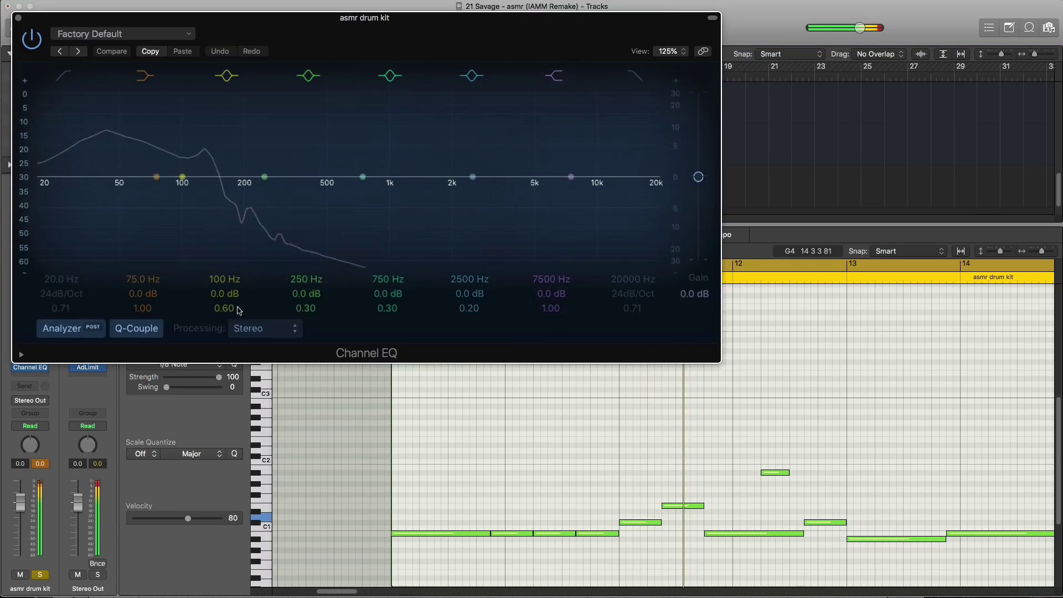
pyautogui.click(634, 77)
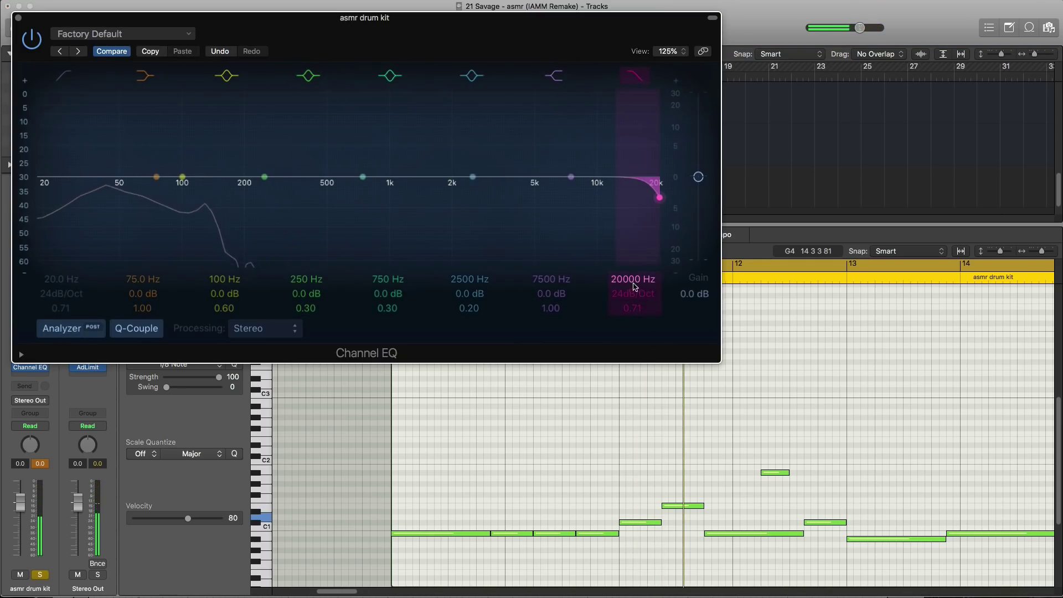
pyautogui.moveTo(635, 285); pyautogui.dragTo(635, 375)
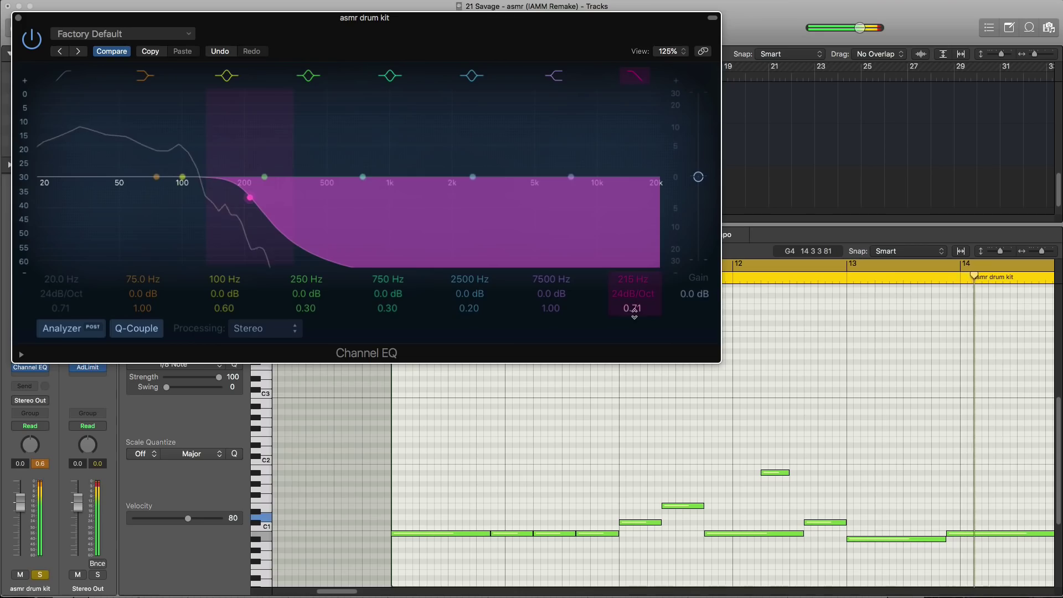
pyautogui.click(30, 367)
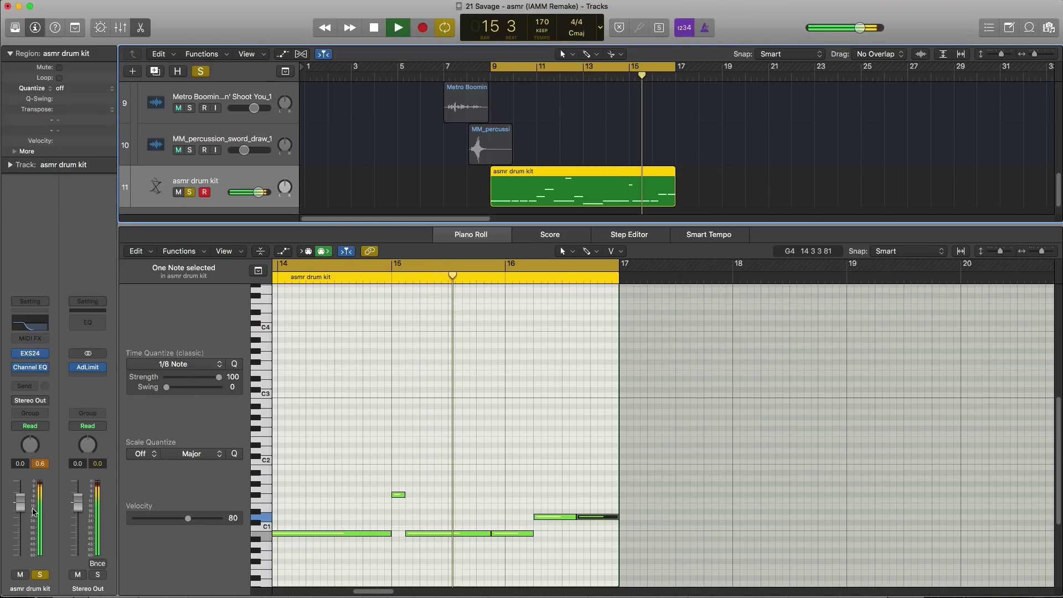
# Step: Unsolo the drum kit track, close the Piano Roll, and balance the drum kit at -1.4 dB against a slightly lowered Sum 3 stack
pyautogui.press('space')
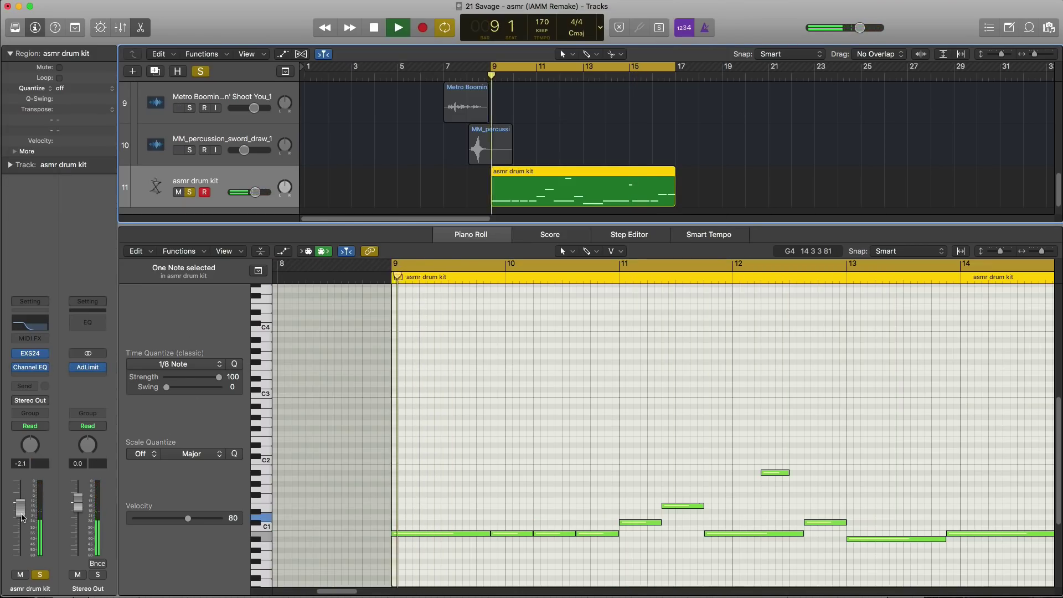
pyautogui.click(190, 192)
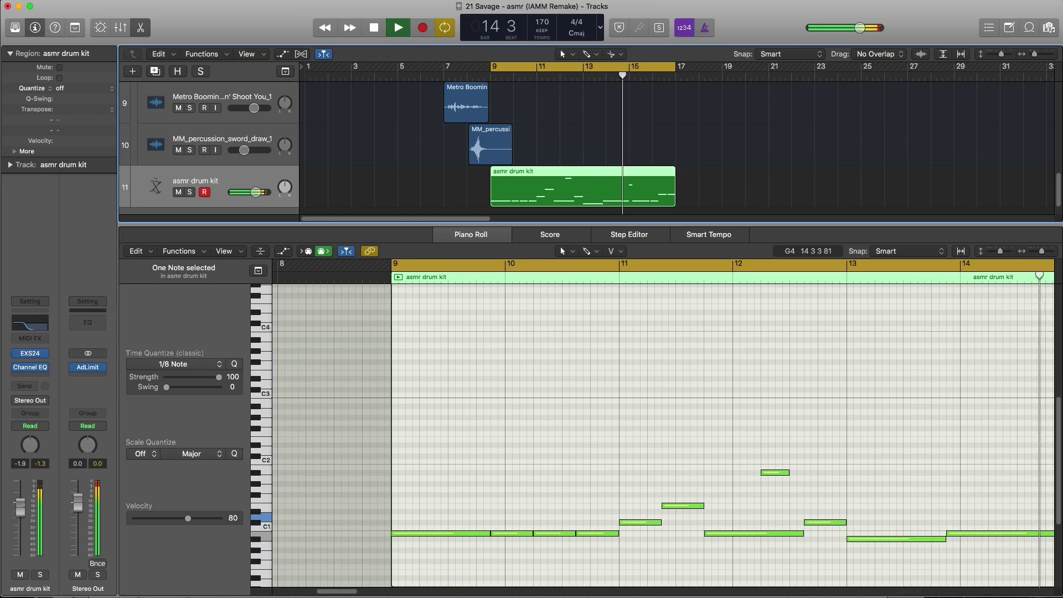
pyautogui.press('e')
pyautogui.press('space')
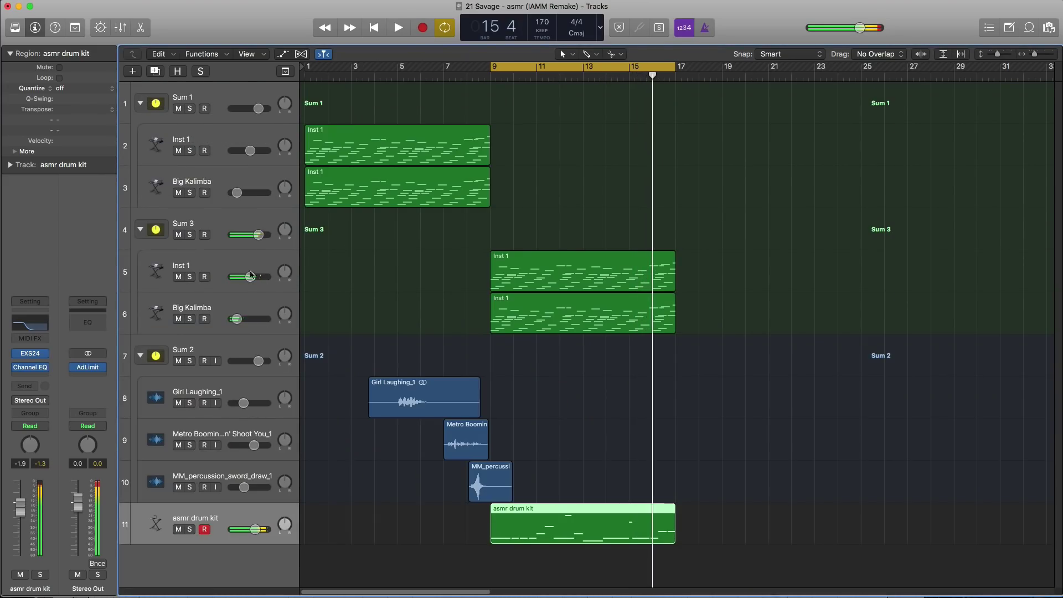
pyautogui.click(245, 270)
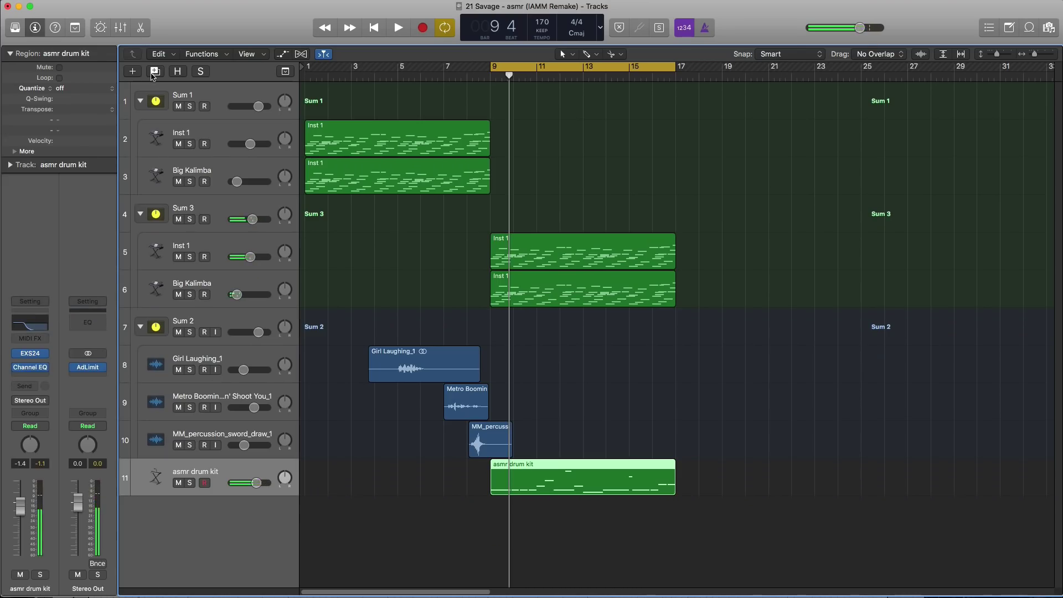
# Step: Duplicate the asmr drum kit track with its settings, check its EXS24 sampler, and bypass the duplicate's Channel EQ
pyautogui.click(154, 72)
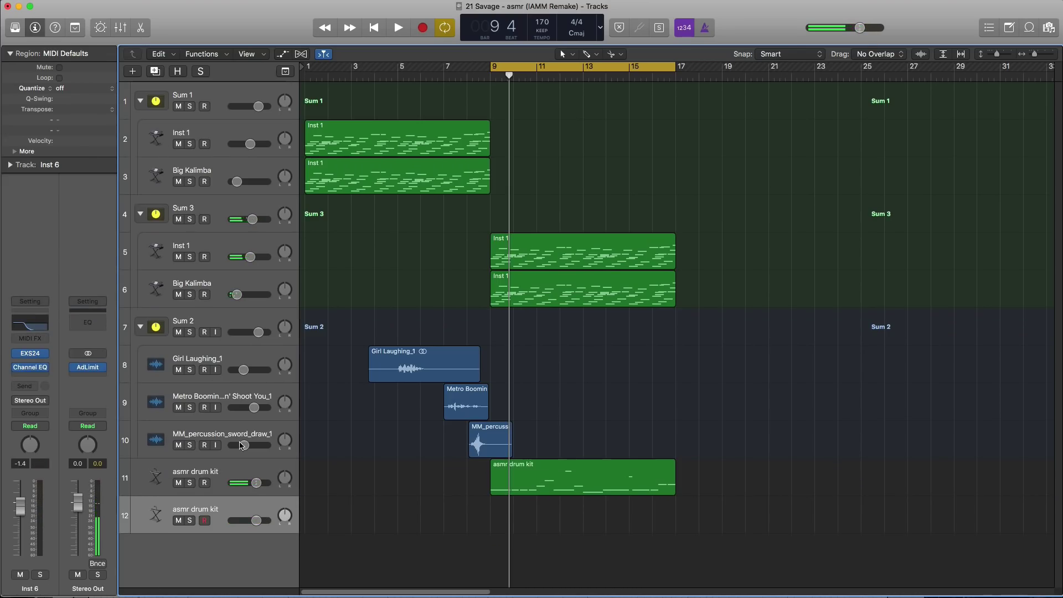
pyautogui.click(32, 354)
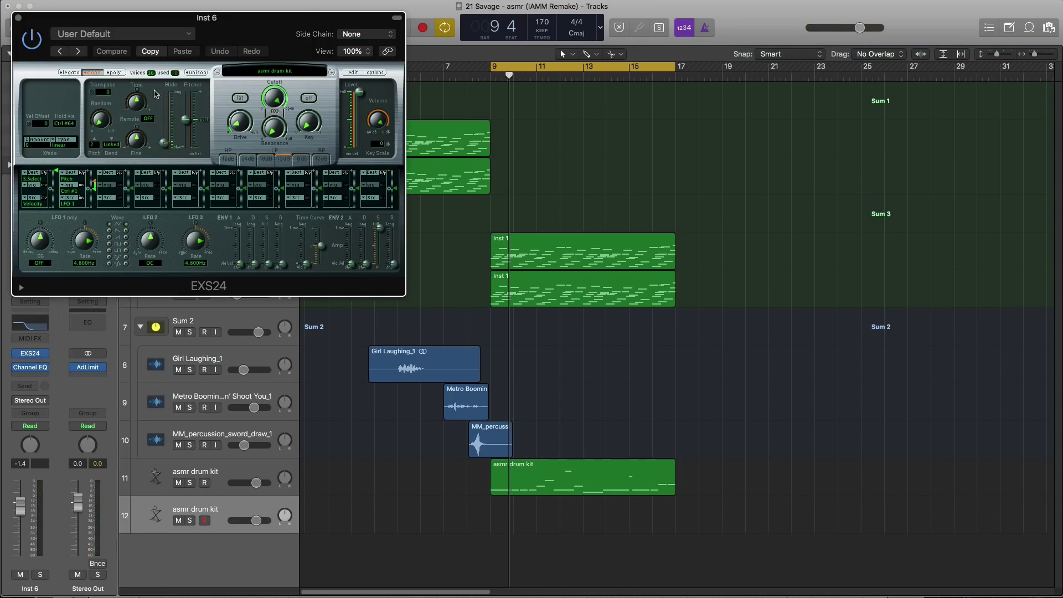
pyautogui.click(19, 18)
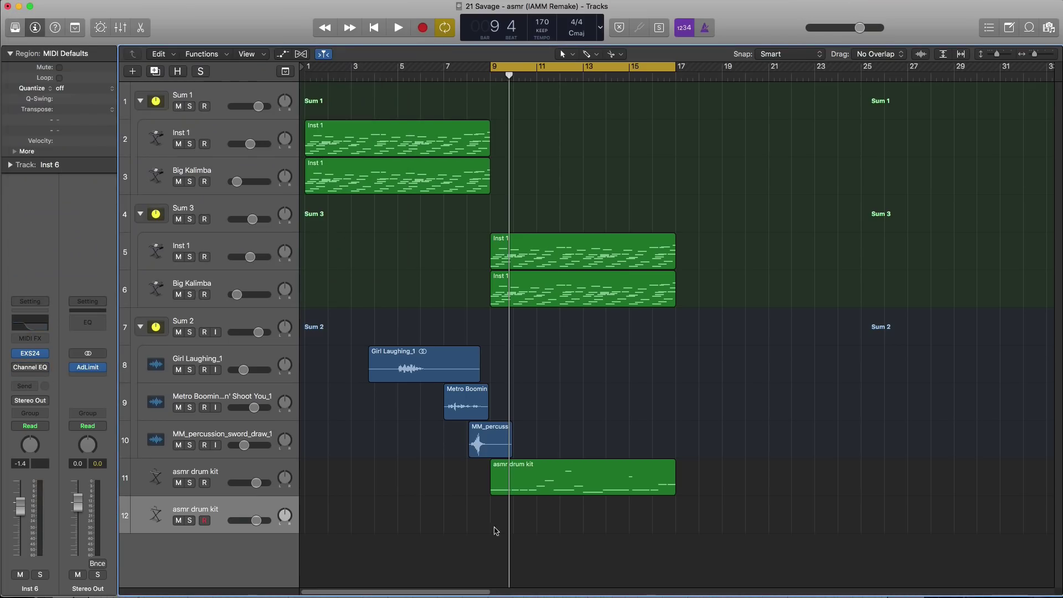
# Step: Create an empty region from bar 9 to bar 17 on the duplicated drum kit track and open it in the Piano Roll
pyautogui.moveTo(510, 525); pyautogui.dragTo(672, 520)
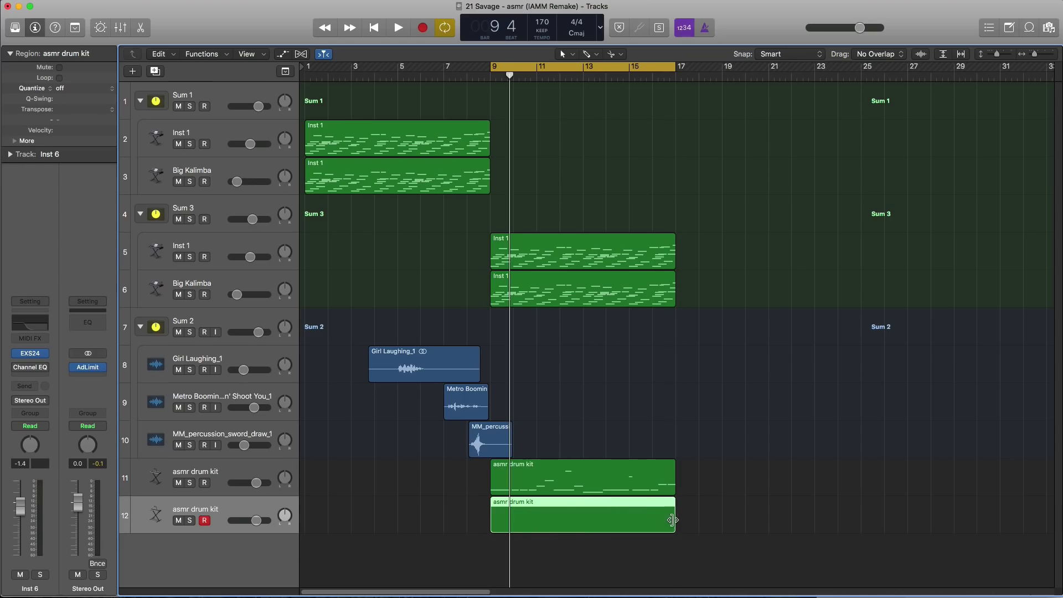
pyautogui.doubleClick(622, 523)
# Step: Place C#3 notes on beat 3 of bars 9 and 10, lower the duplicated track to -7.8 dB, and play it back
pyautogui.press('space')
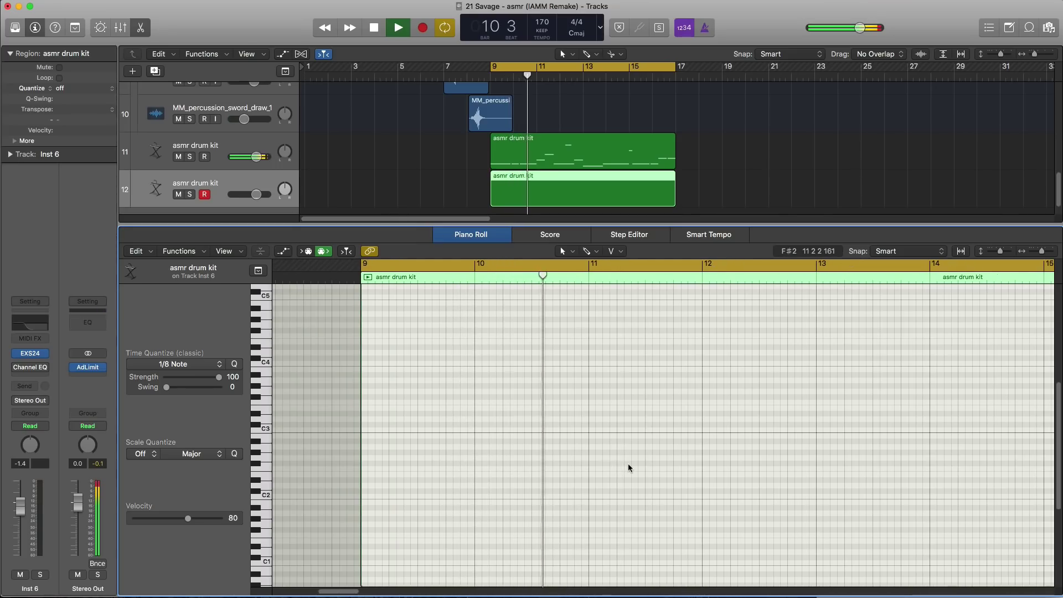
pyautogui.press('space')
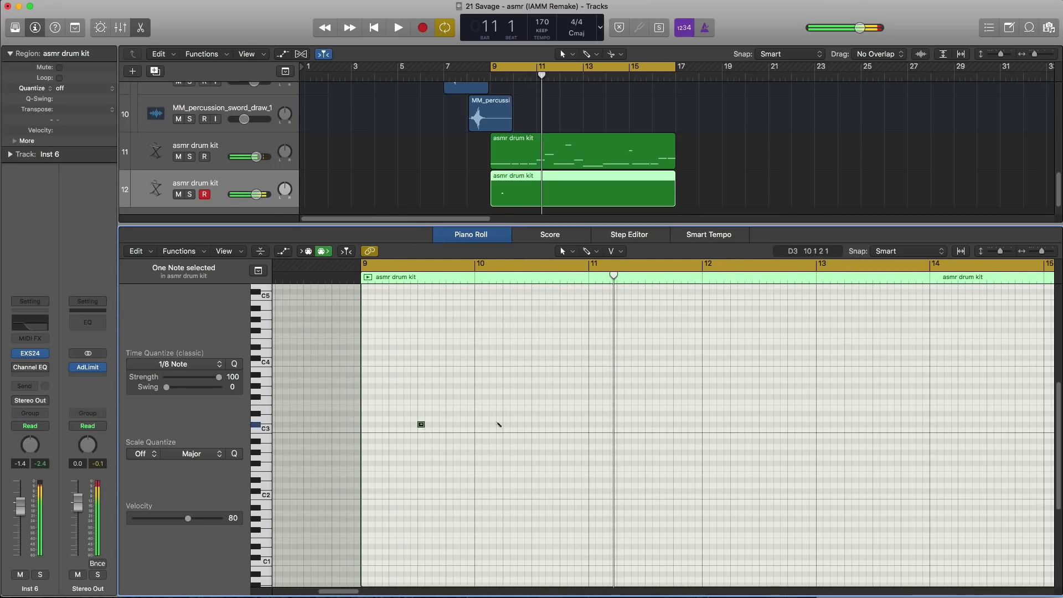
pyautogui.moveTo(252, 198); pyautogui.dragTo(245, 198)
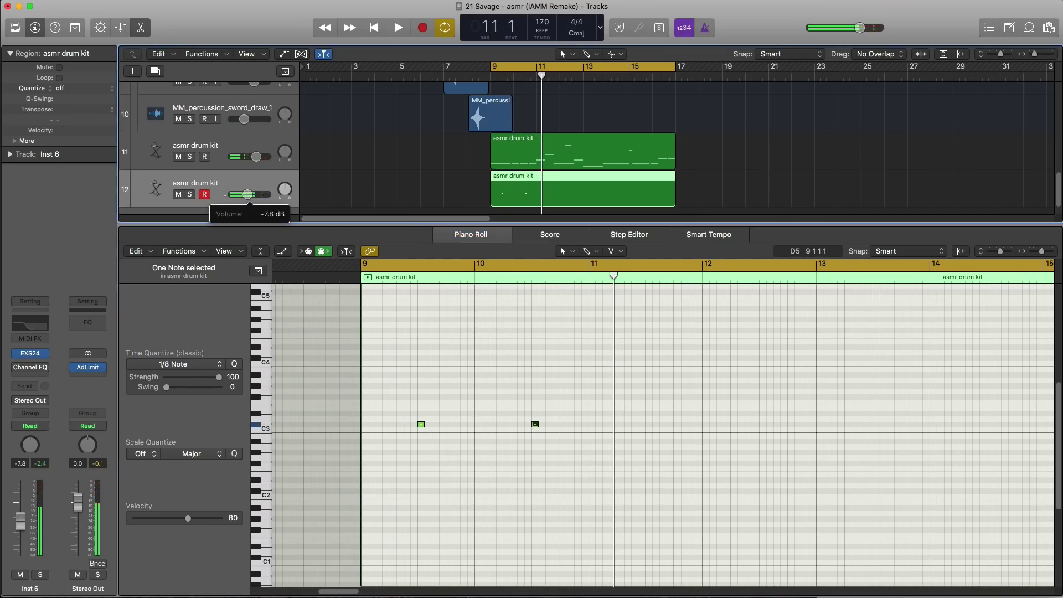
pyautogui.press('space')
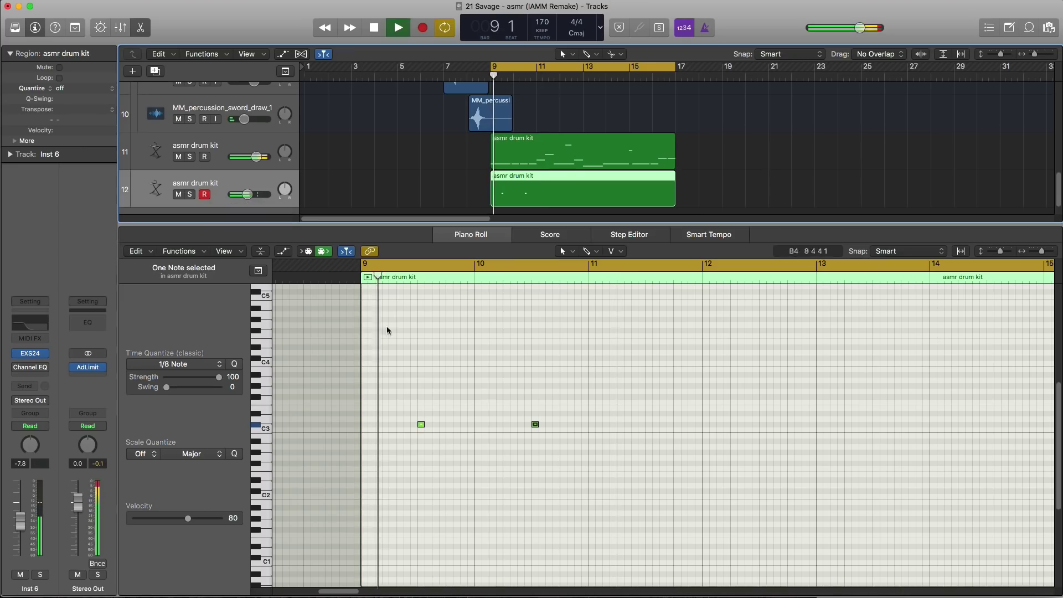
# Step: Add a C#3 note on beat 3 of each bar from 11 to 16
pyautogui.click(649, 424)
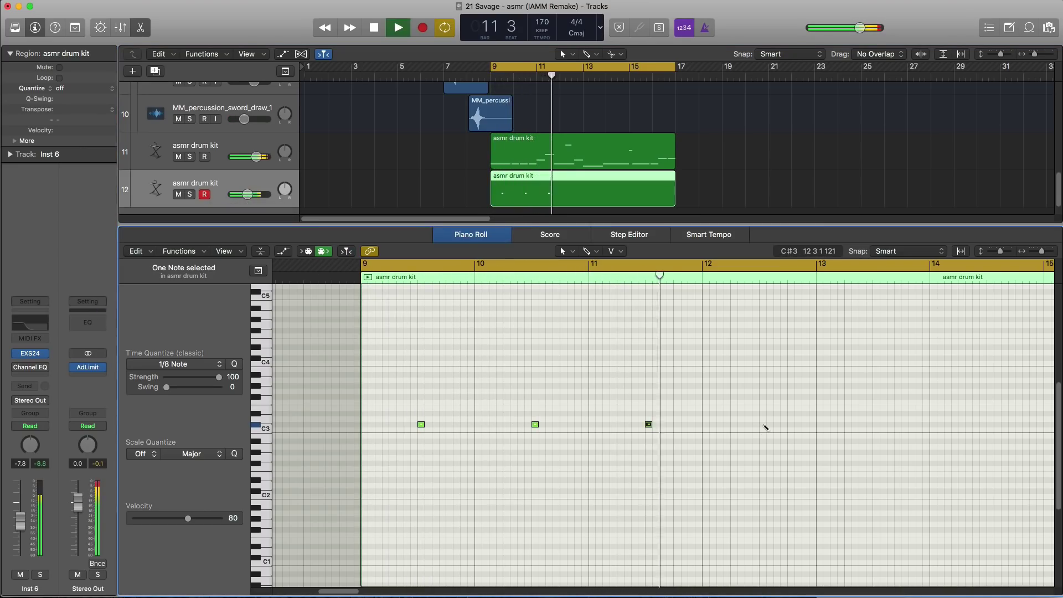
pyautogui.click(764, 425)
pyautogui.press('space')
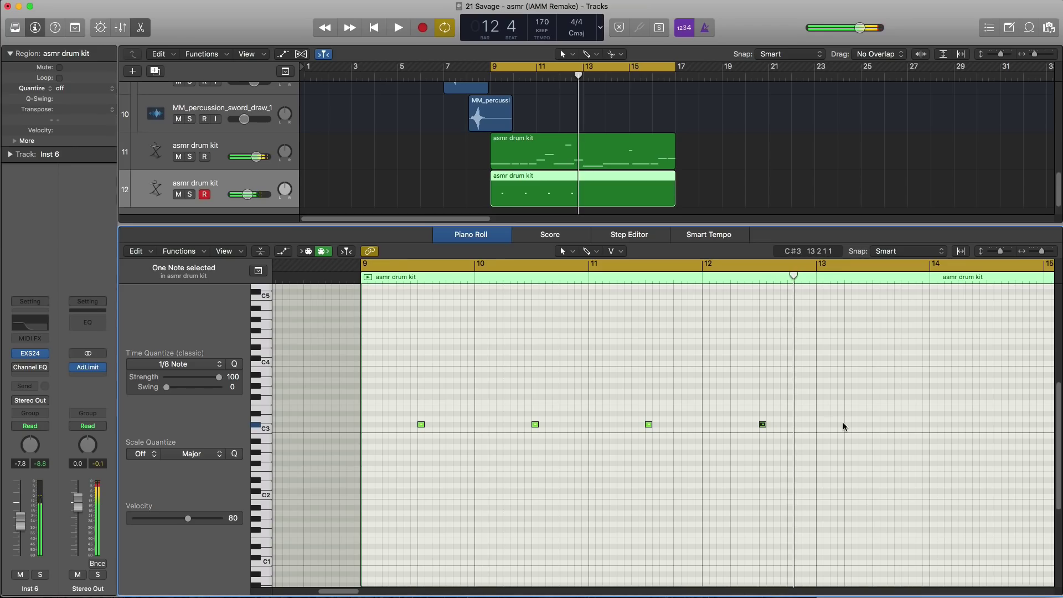
pyautogui.keyDown('ctrl'); pyautogui.keyDown('alt'); pyautogui.click(843, 422); pyautogui.keyUp('alt'); pyautogui.keyUp('ctrl')
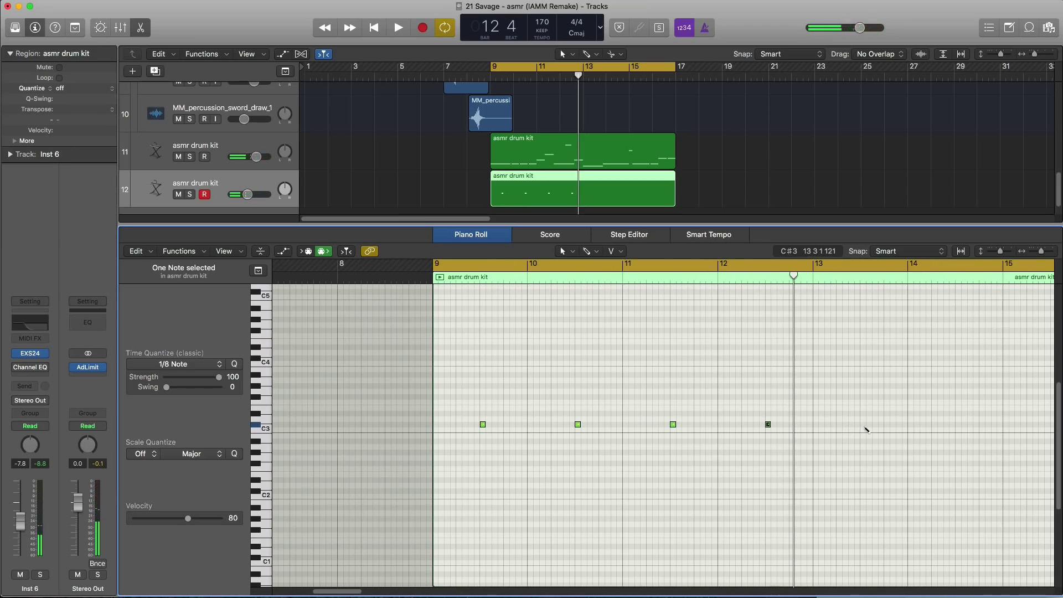
pyautogui.hscroll(5, 861, 424)
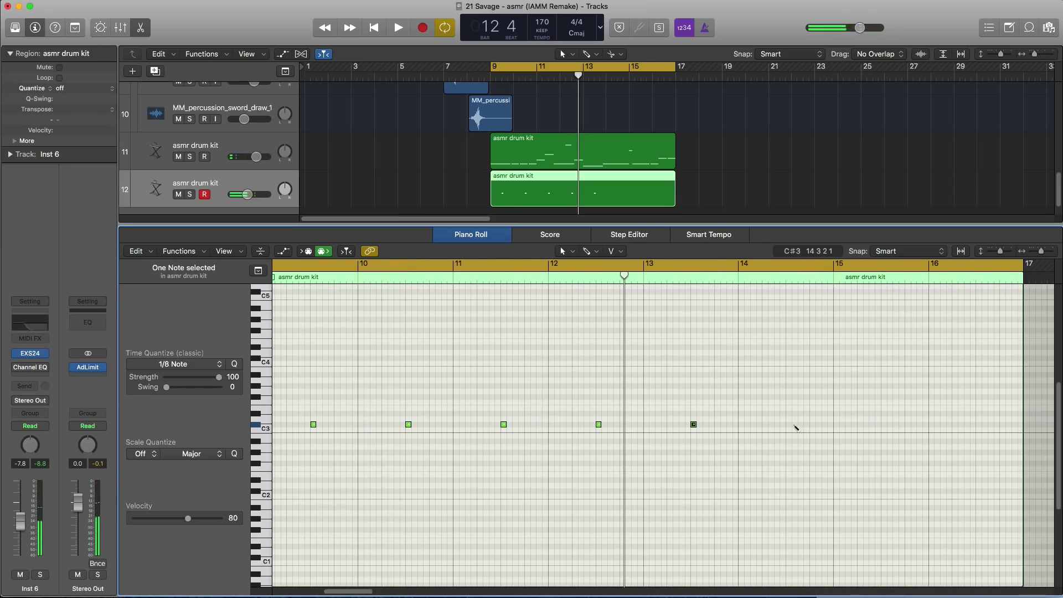
pyautogui.click(979, 427)
# Step: Play back the C#3 pattern and lower the duplicated drum kit track to -9.0 dB
pyautogui.press('space')
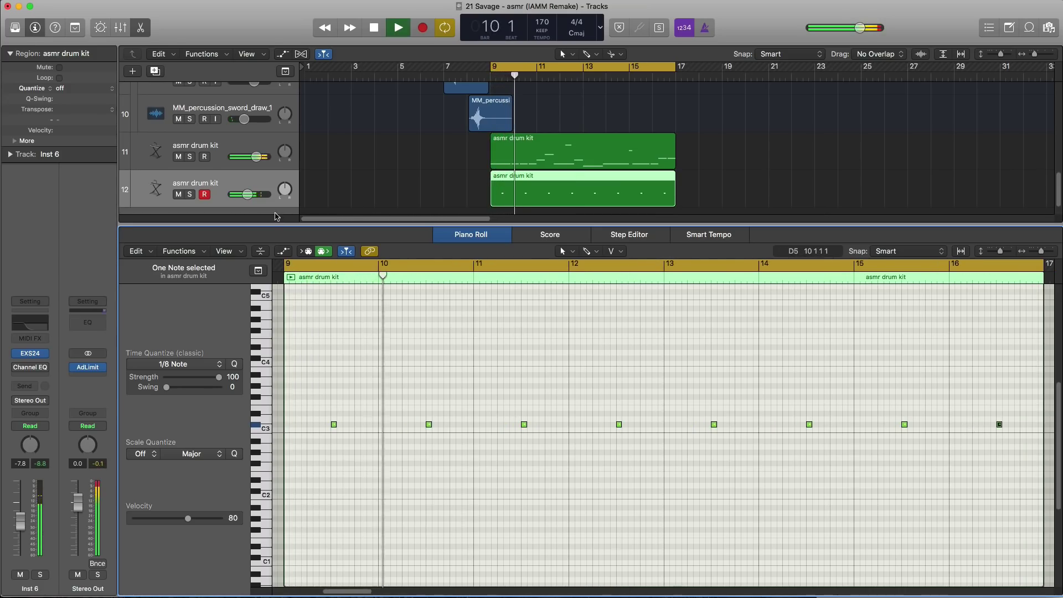
pyautogui.moveTo(249, 201); pyautogui.dragTo(247, 202)
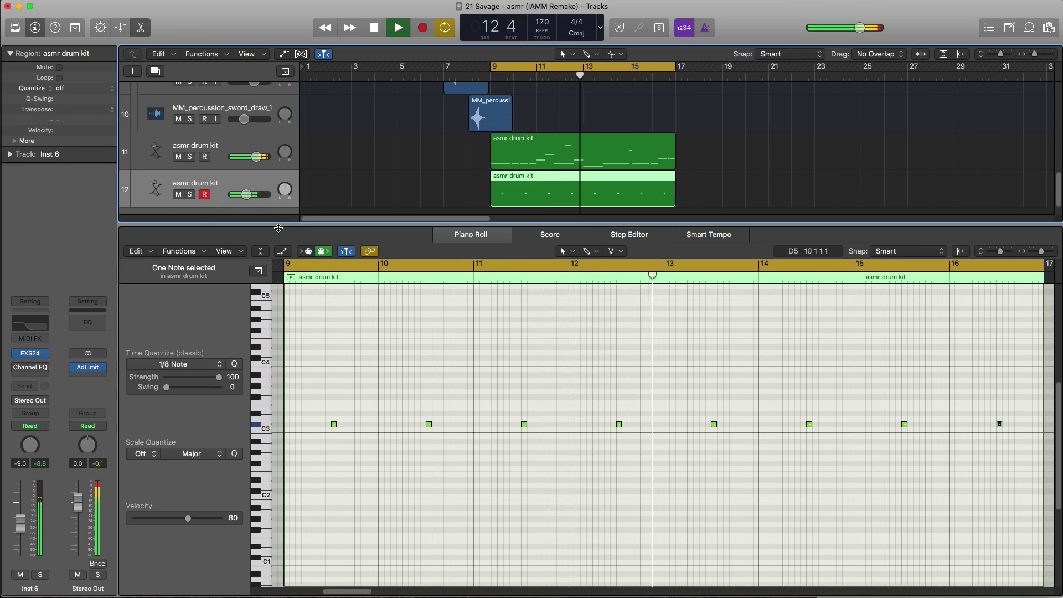
pyautogui.press('space')
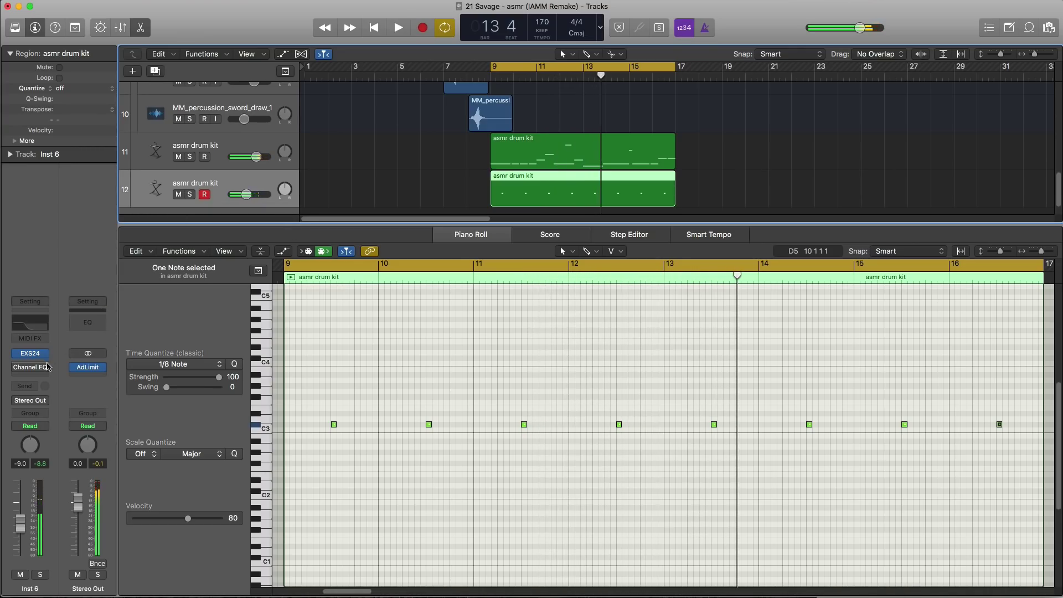
# Step: Replace the Channel EQ on the second asmr drum kit track with Space Designer and set its wet level to -32.0 dB
pyautogui.click(47, 366)
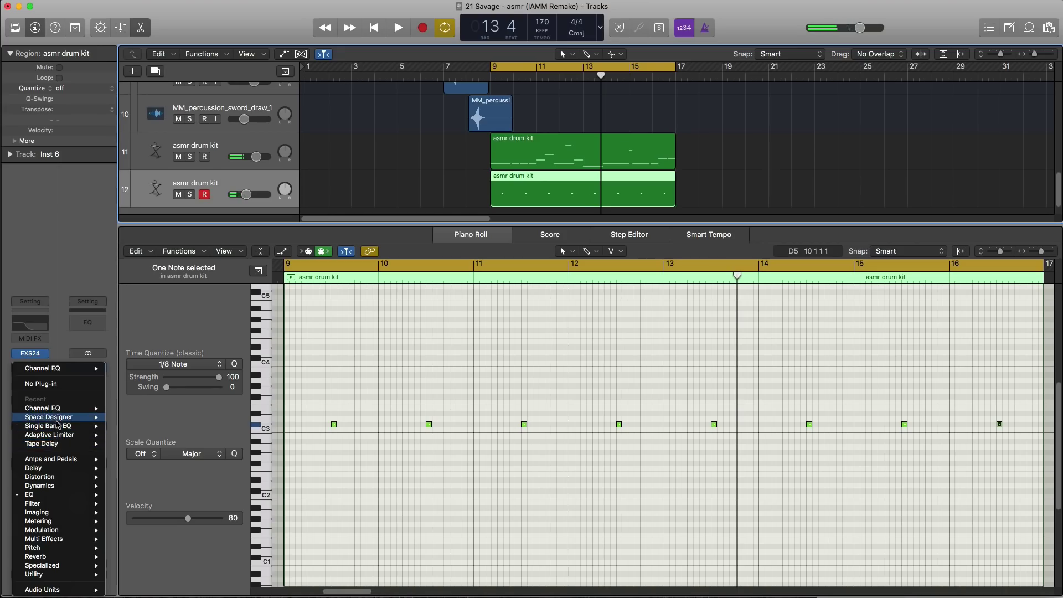
pyautogui.click(129, 417)
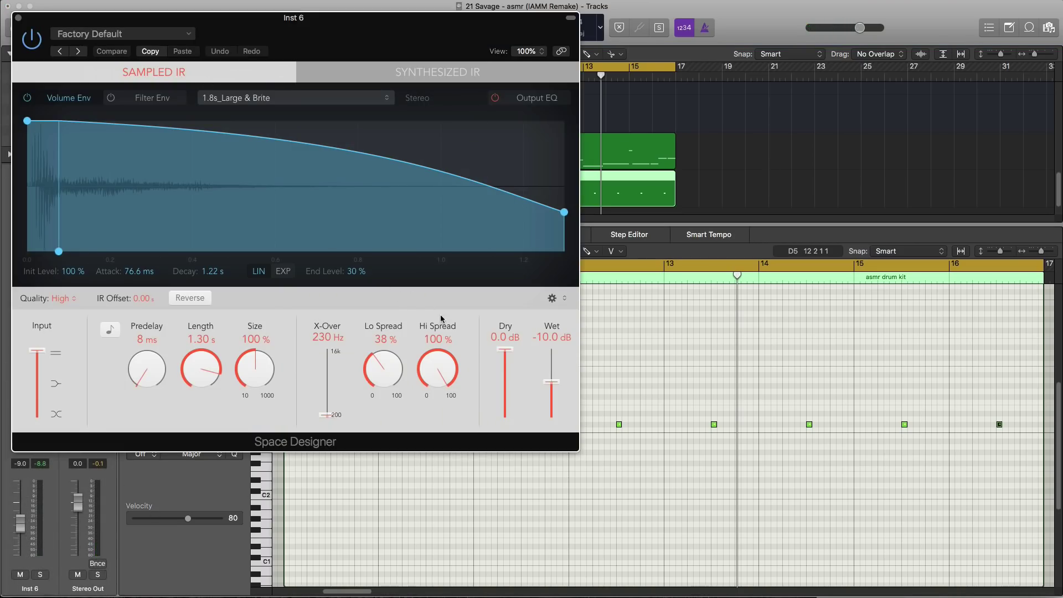
pyautogui.press('space')
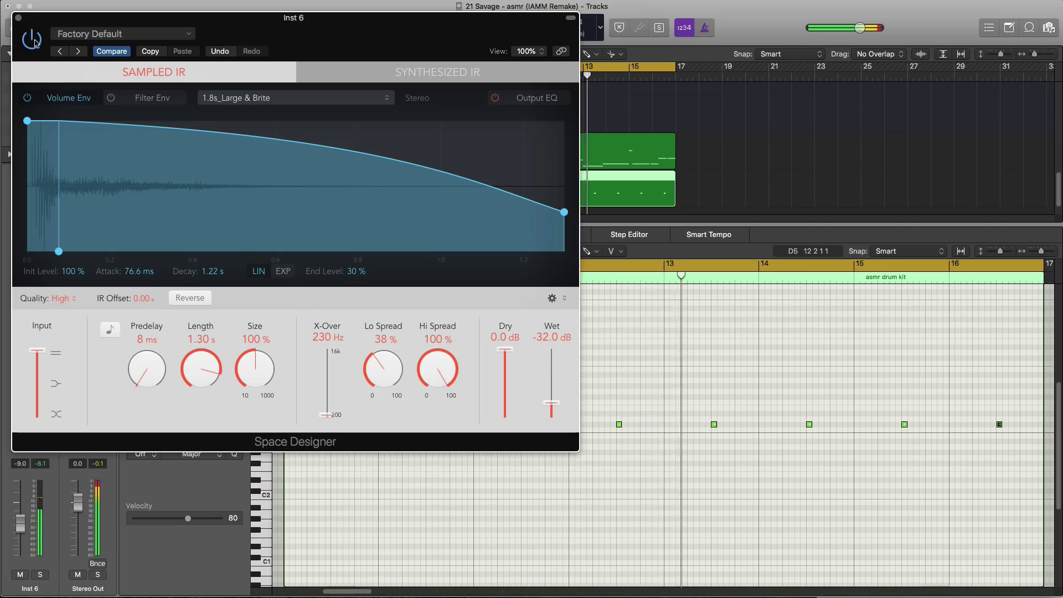
pyautogui.press('v')
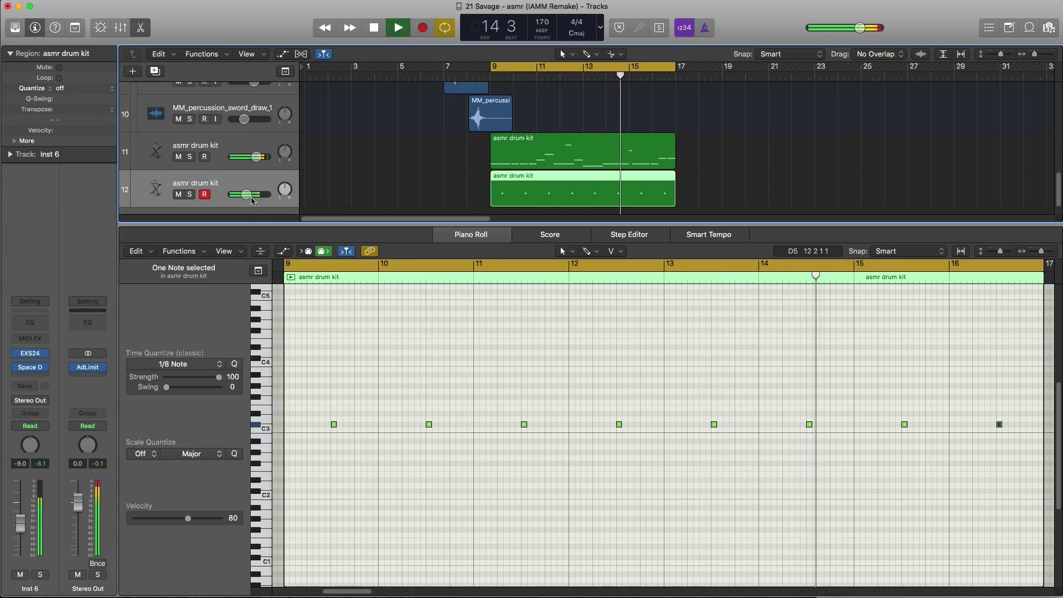
# Step: Lower the second asmr drum kit track's volume to -9.8 dB and close the Piano Roll
pyautogui.moveTo(247, 194); pyautogui.dragTo(244, 203)
pyautogui.press('space')
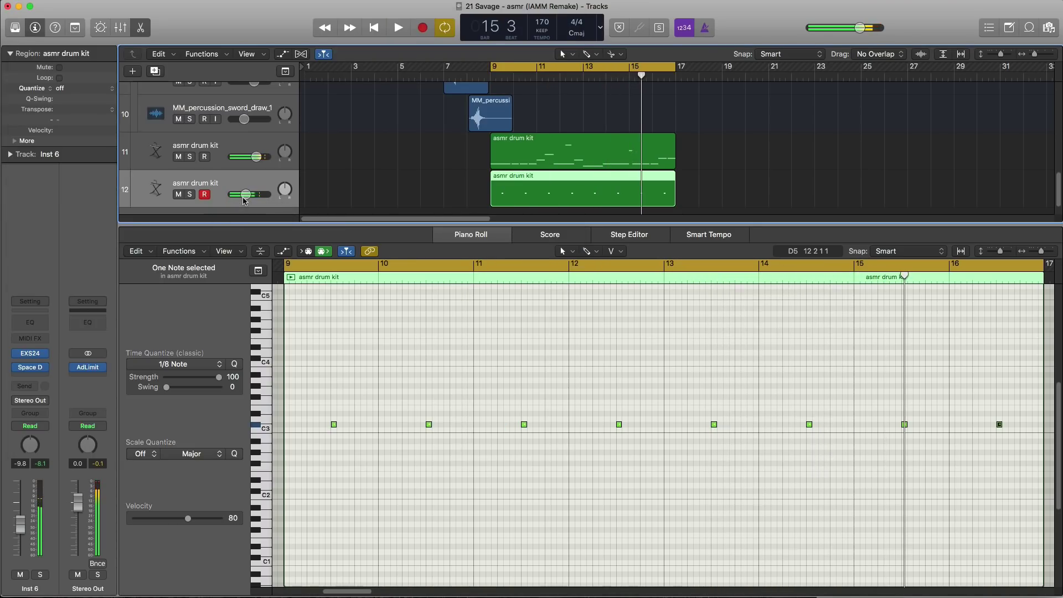
pyautogui.press('e')
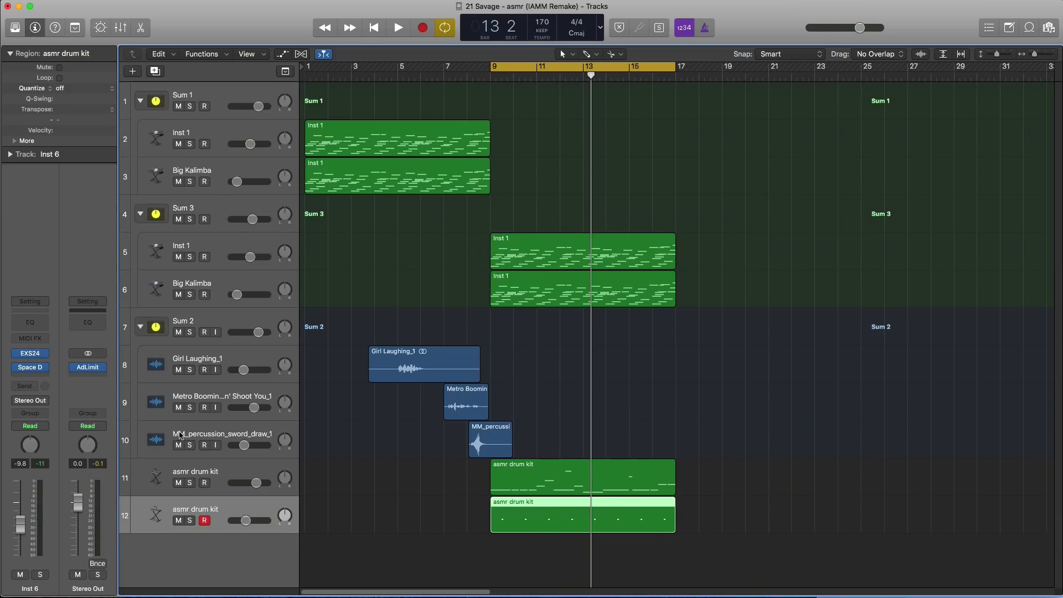
# Step: Insert a stereo Single Band EQ in High Cut mode after Space Designer and audition a rising frequency sweep during playback
pyautogui.click(29, 378)
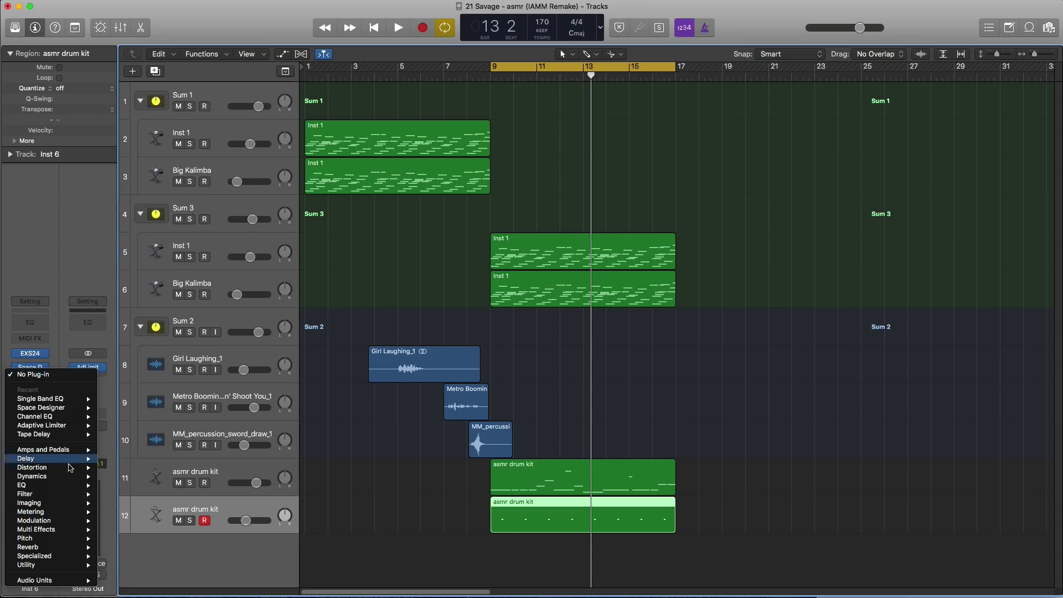
pyautogui.moveTo(65, 486)
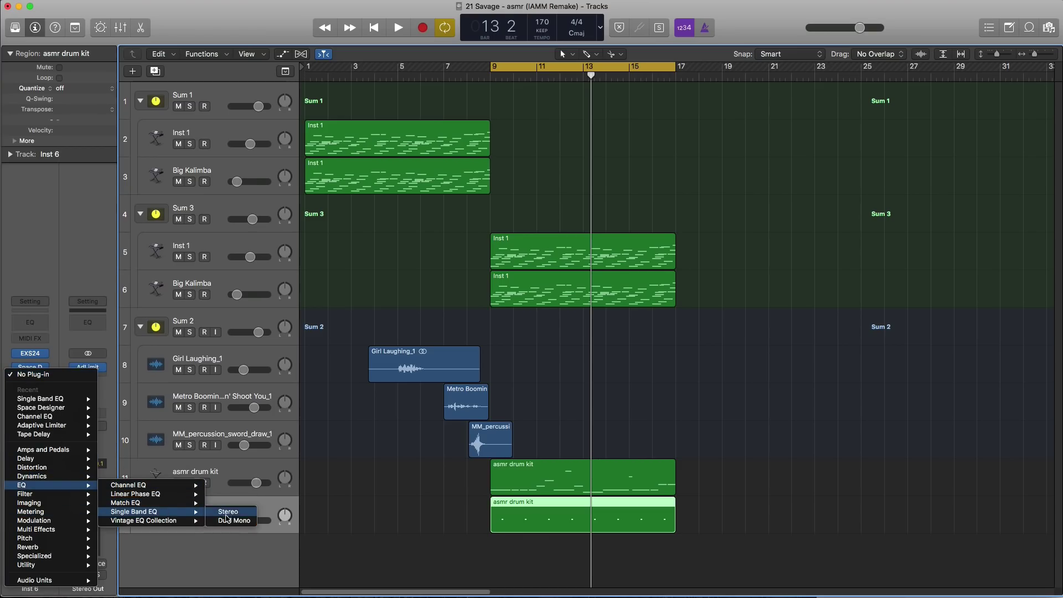
pyautogui.click(230, 512)
pyautogui.moveTo(161, 13); pyautogui.dragTo(411, 97)
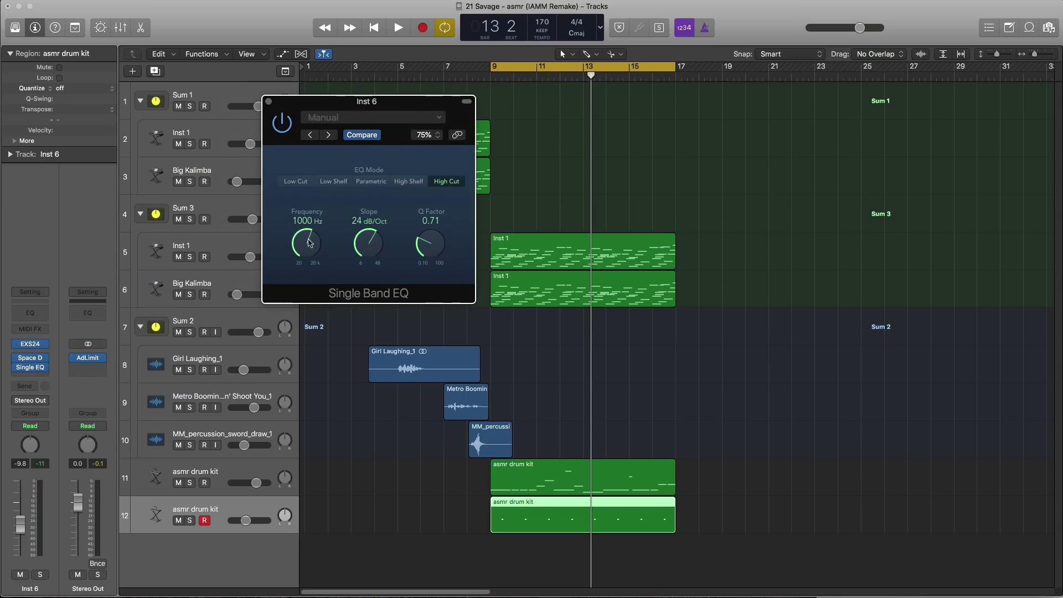
pyautogui.press('space')
pyautogui.moveTo(303, 250); pyautogui.dragTo(309, 215)
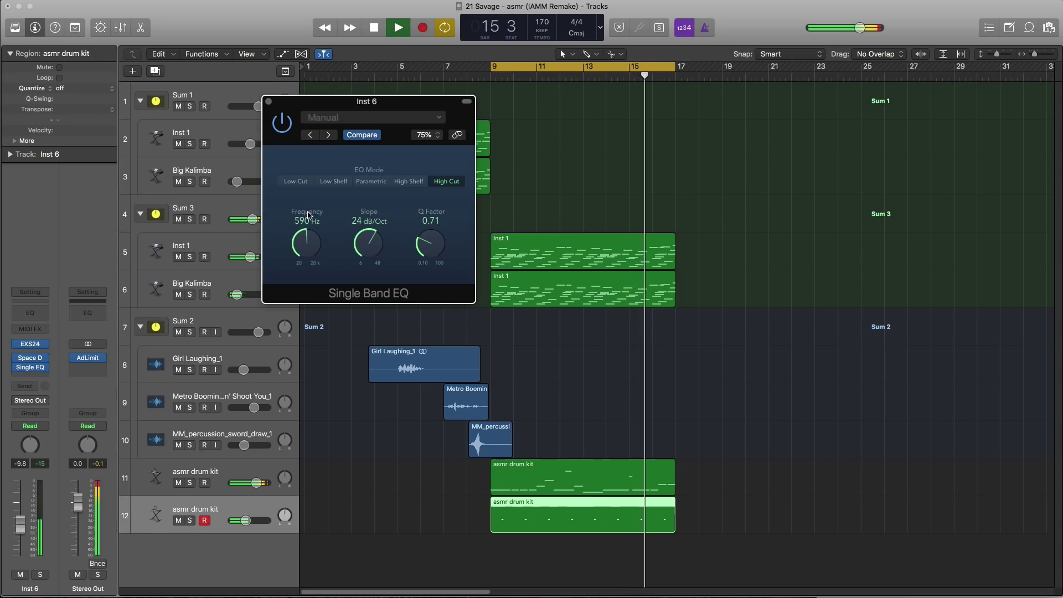
pyautogui.click(269, 102)
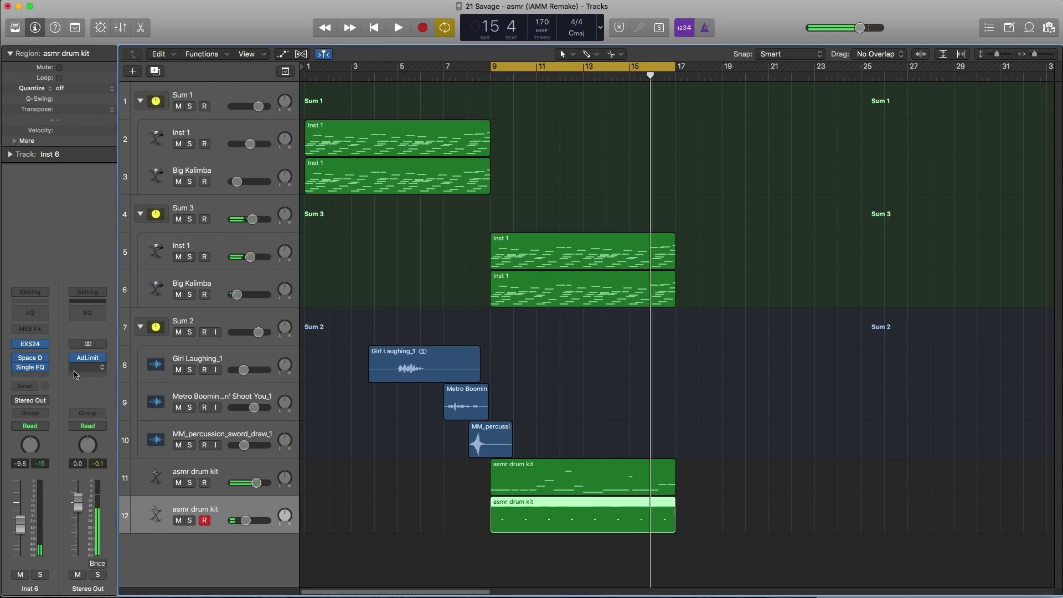
# Step: Set the second drum kit track's automation to Touch and record the high-cut frequency rising from 182 Hz to 1140 Hz
pyautogui.click(33, 426)
pyautogui.click(32, 433)
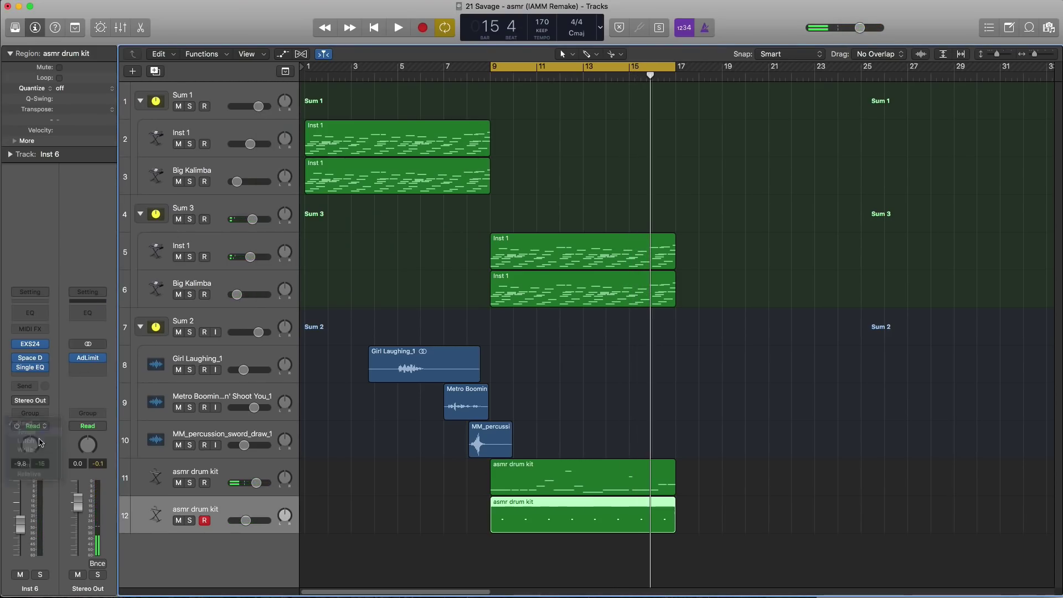
pyautogui.click(31, 369)
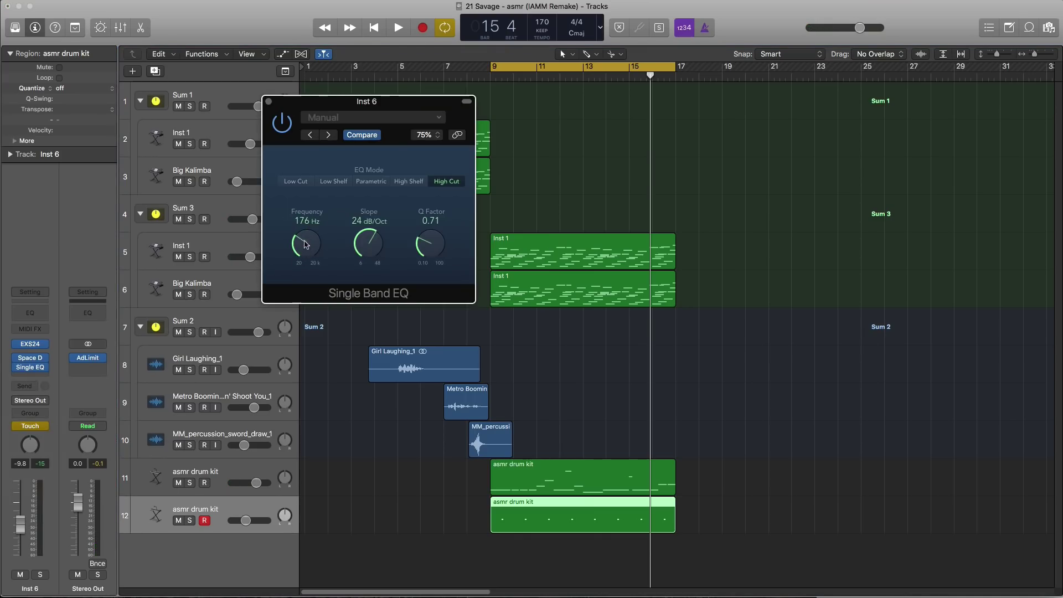
pyautogui.press('space')
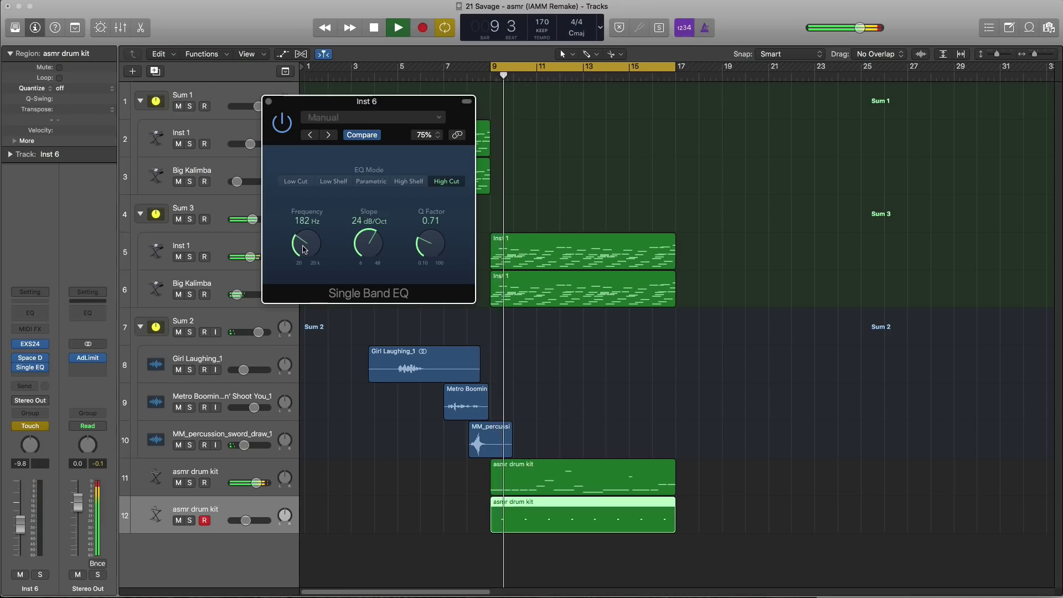
pyautogui.moveTo(302, 250); pyautogui.dragTo(300, 213)
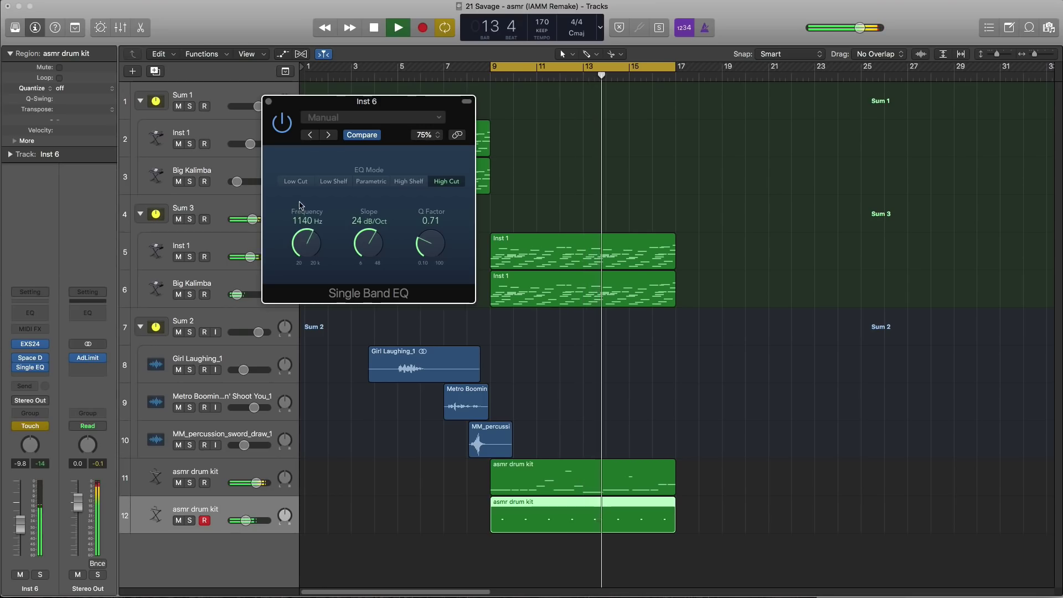
pyautogui.press('super+z')
pyautogui.press('space')
pyautogui.click(269, 101)
# Step: Display the Single Band EQ frequency automation and reshape it into a ramp from 186 Hz at bar 9 to 690 Hz at bar 17
pyautogui.press('a')
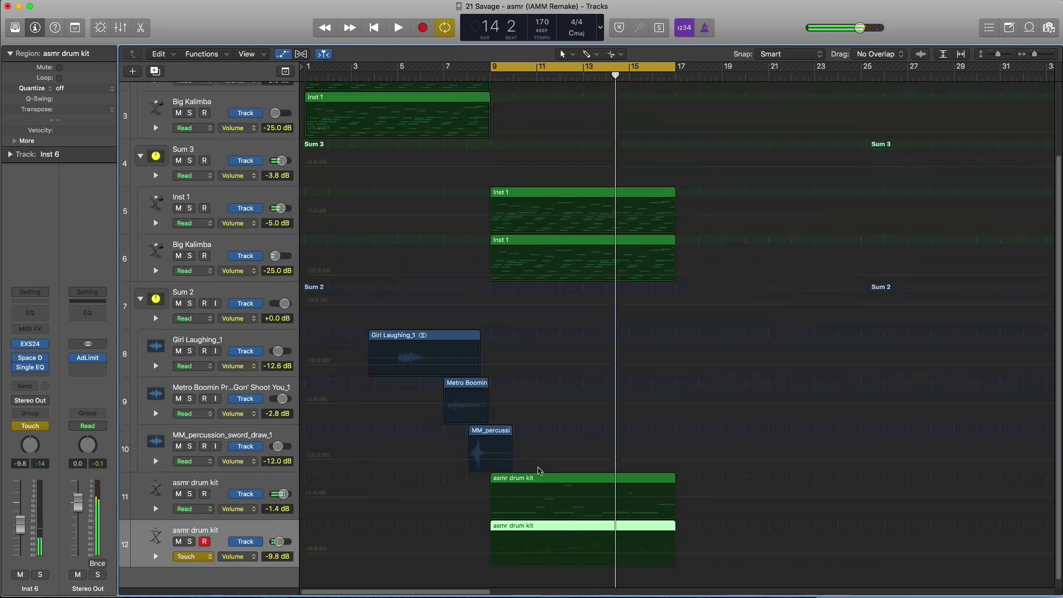
pyautogui.click(238, 558)
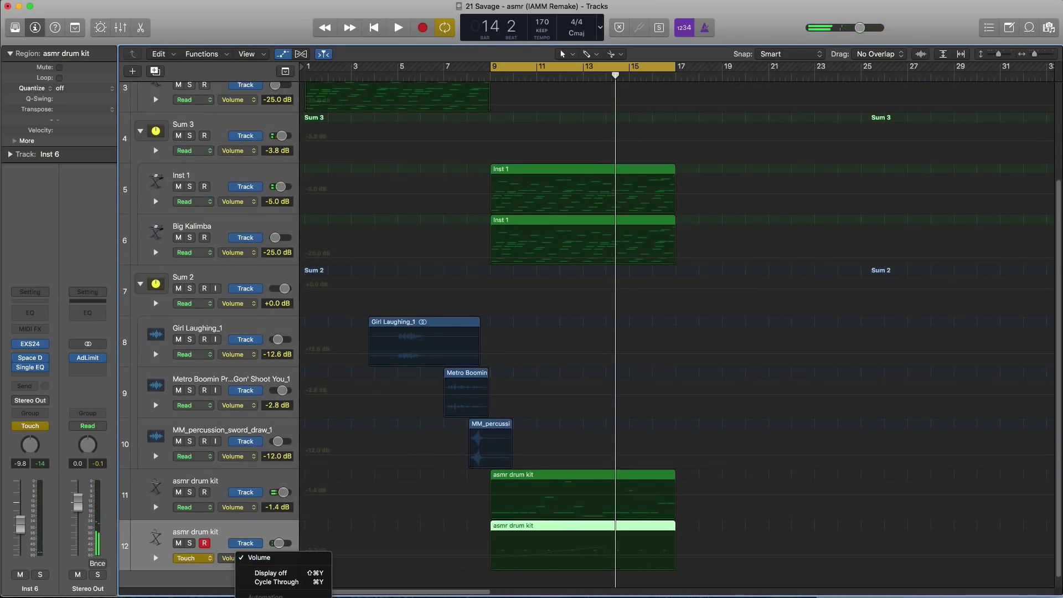
pyautogui.click(277, 596)
pyautogui.scroll(-5, 609, 532)
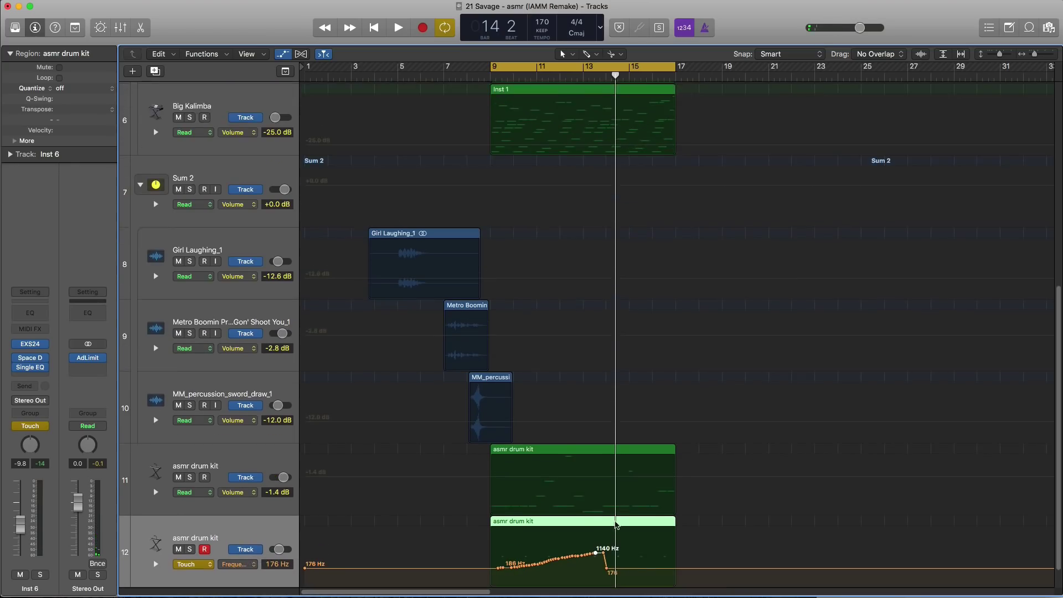
pyautogui.moveTo(596, 526); pyautogui.dragTo(493, 538)
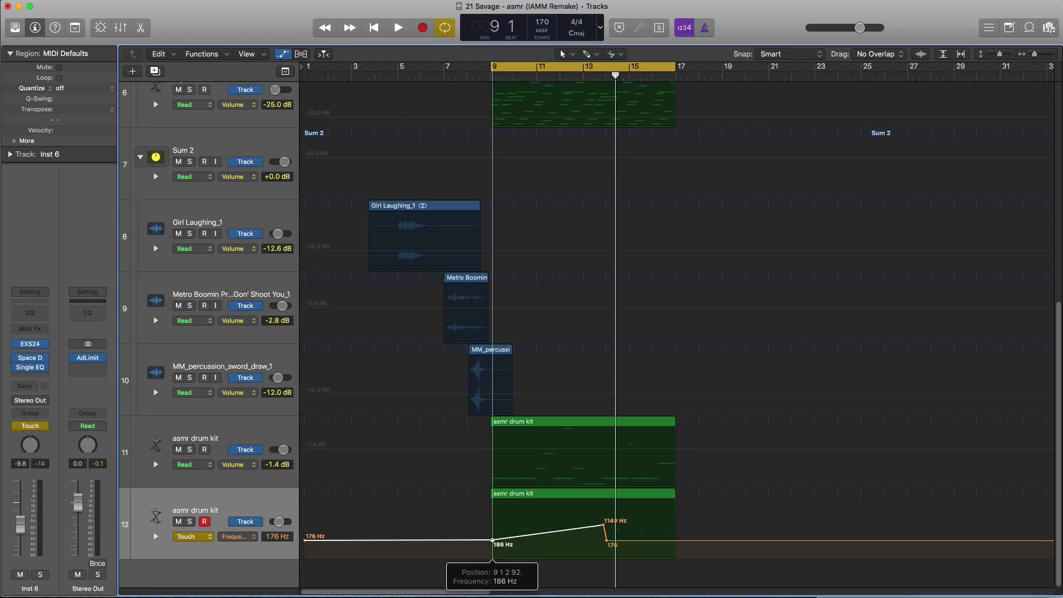
pyautogui.moveTo(603, 527); pyautogui.dragTo(676, 529)
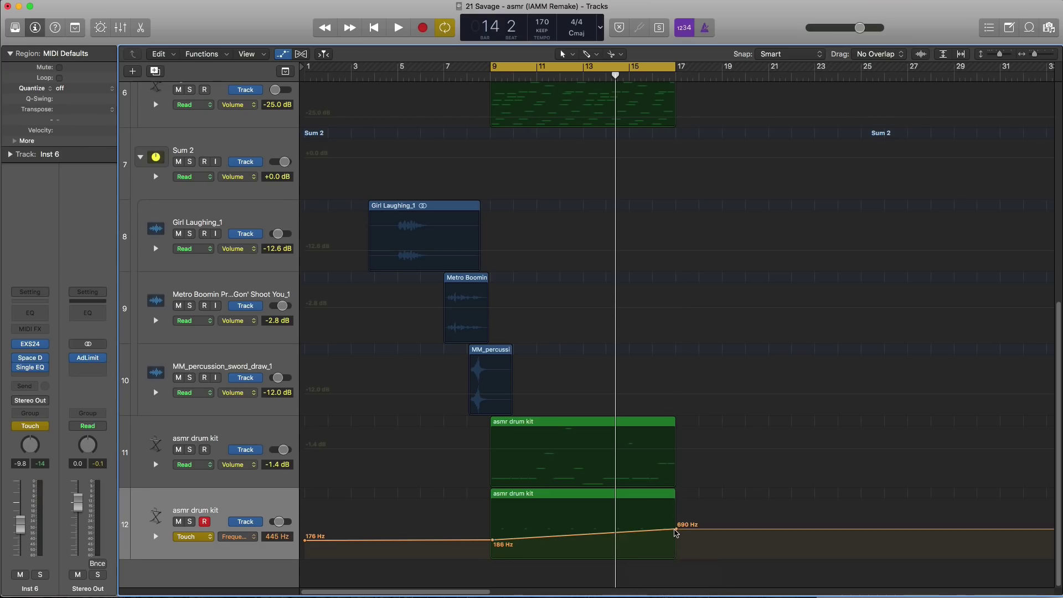
# Step: Raise the frequency ramp's endpoint at bar 17 to 1000 Hz and play the section back with cycling off
pyautogui.press('space')
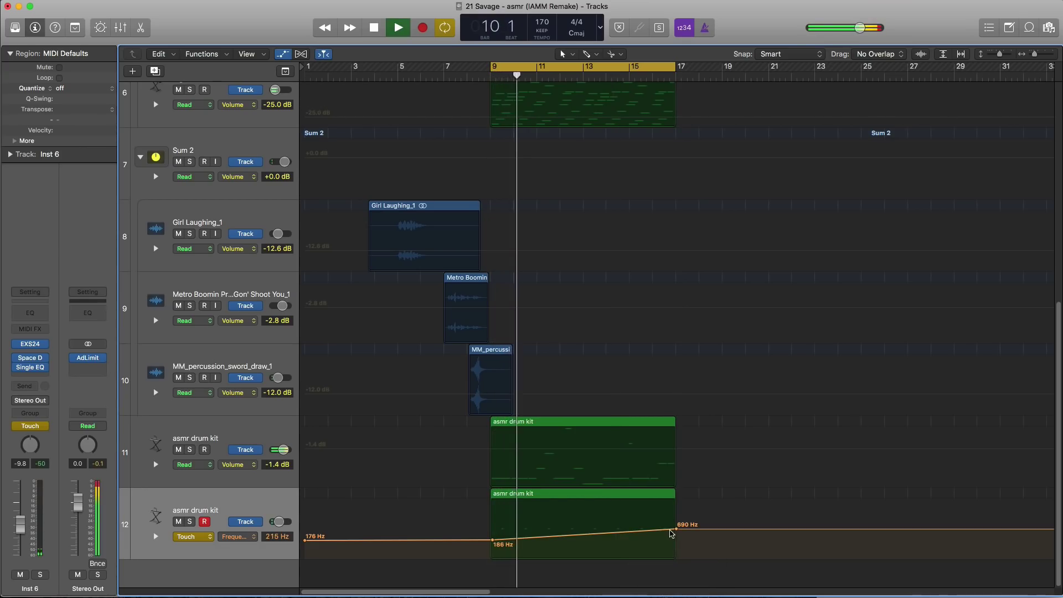
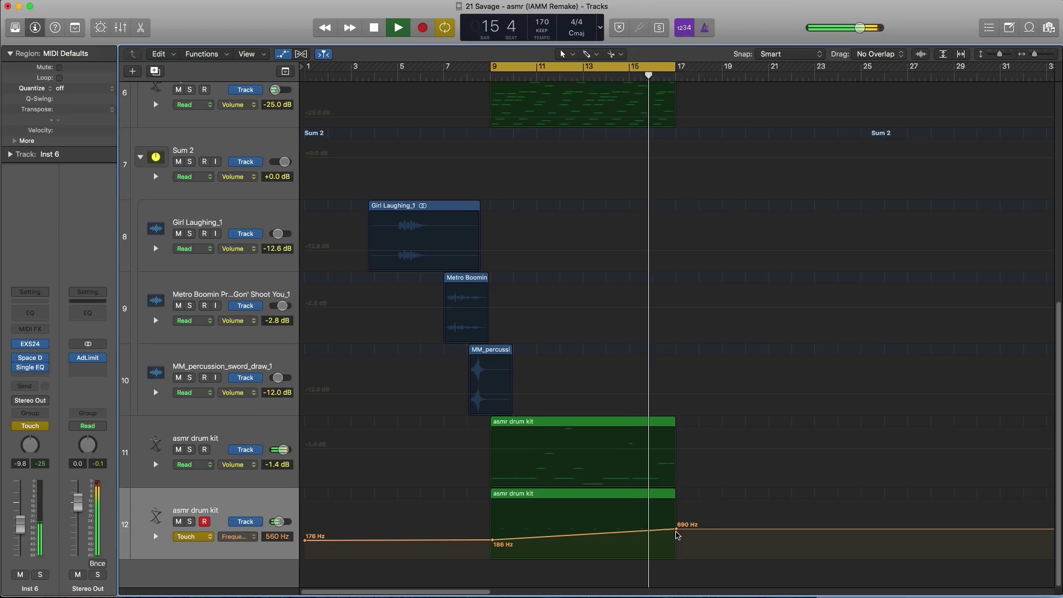
pyautogui.moveTo(676, 529); pyautogui.dragTo(676, 526)
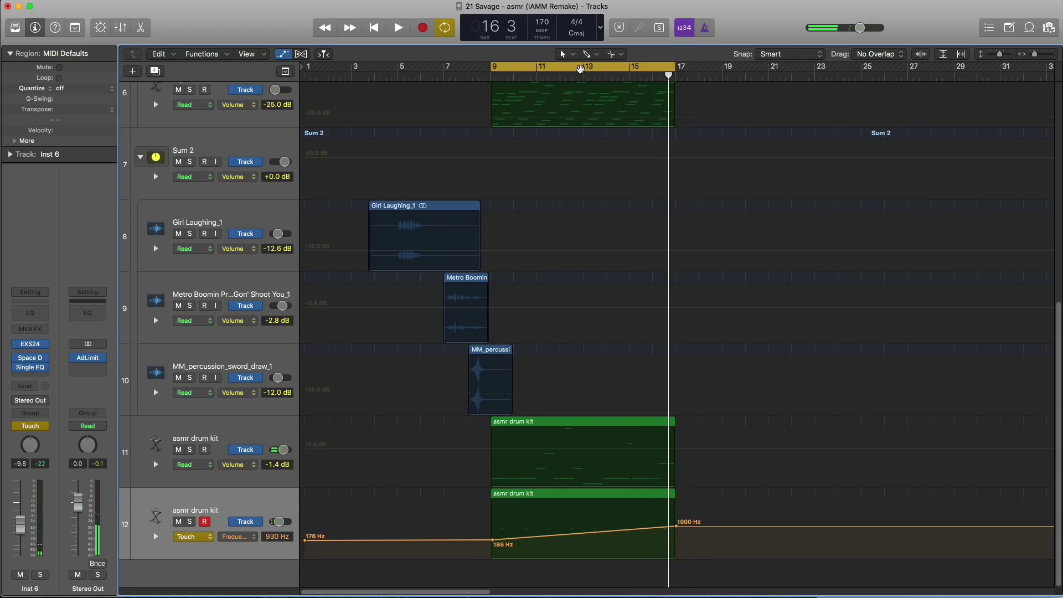
pyautogui.doubleClick(580, 68)
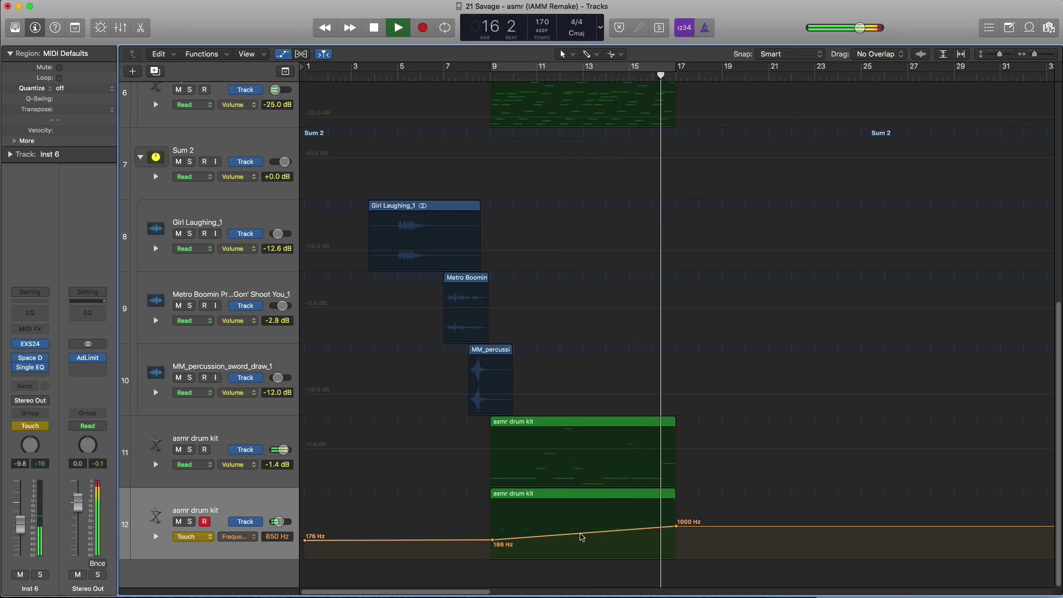
pyautogui.press('space')
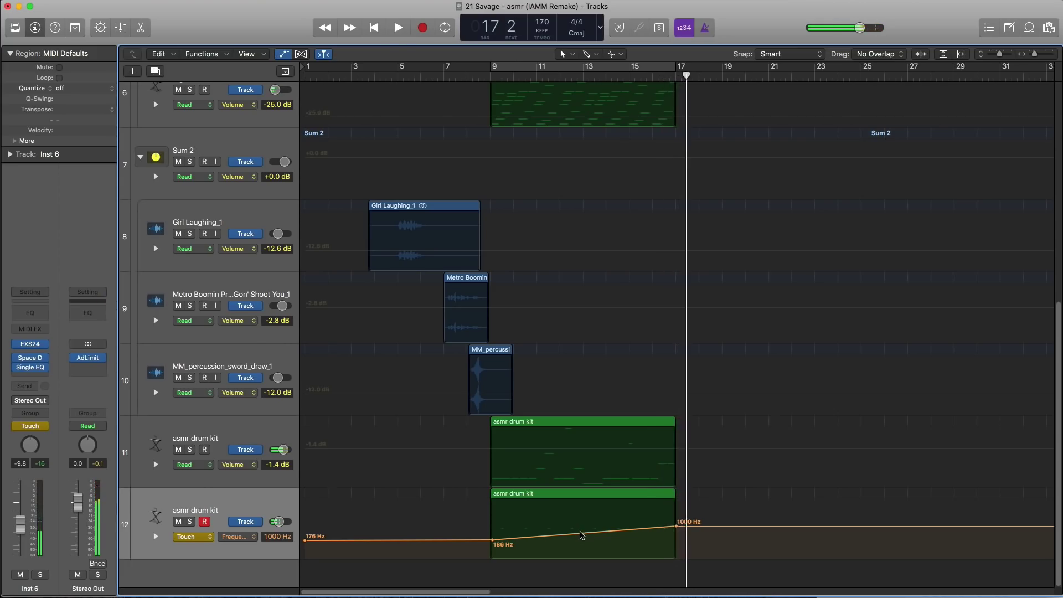
pyautogui.press('a')
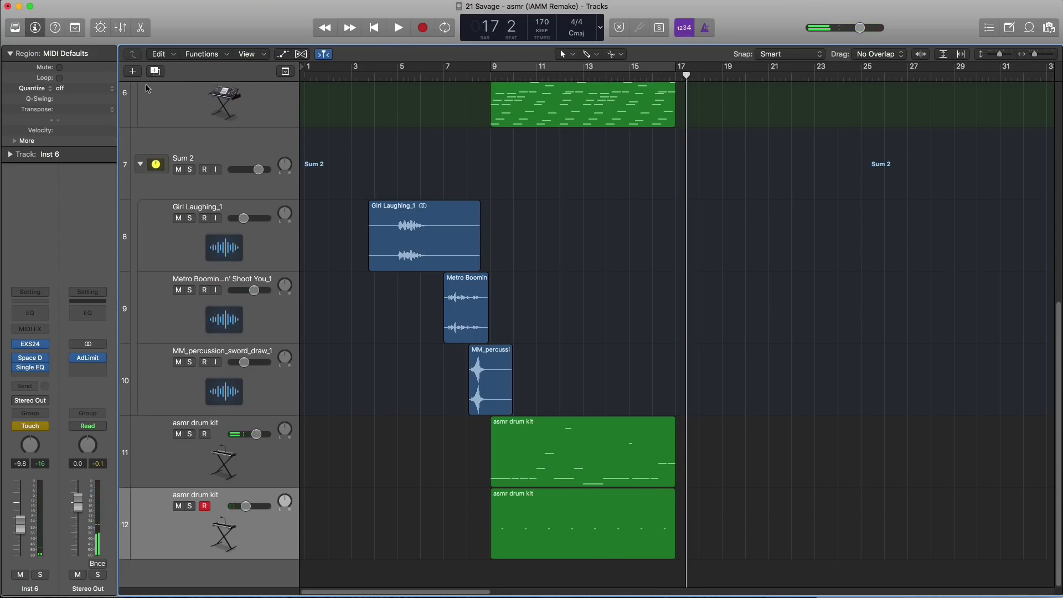
# Step: Repeat the bar 9 to 17 regions of Inst 1, Big Kalimba and the first asmr drum kit track once from bar 17
pyautogui.press('super+Up')
pyautogui.press('super+Left')
pyautogui.press('super+Left')
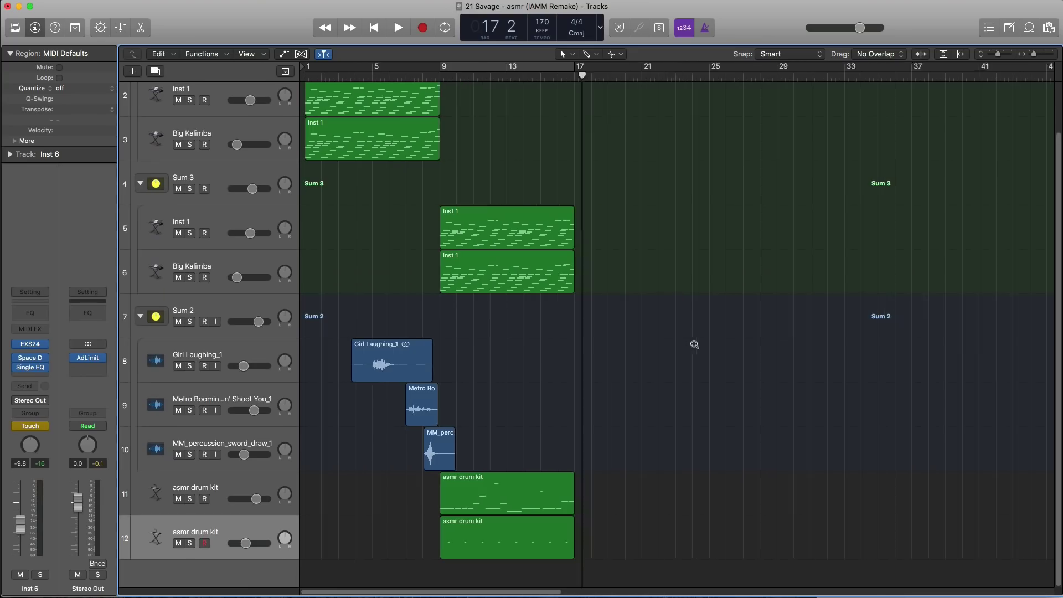
pyautogui.moveTo(605, 273); pyautogui.dragTo(464, 239)
pyautogui.press('super+r')
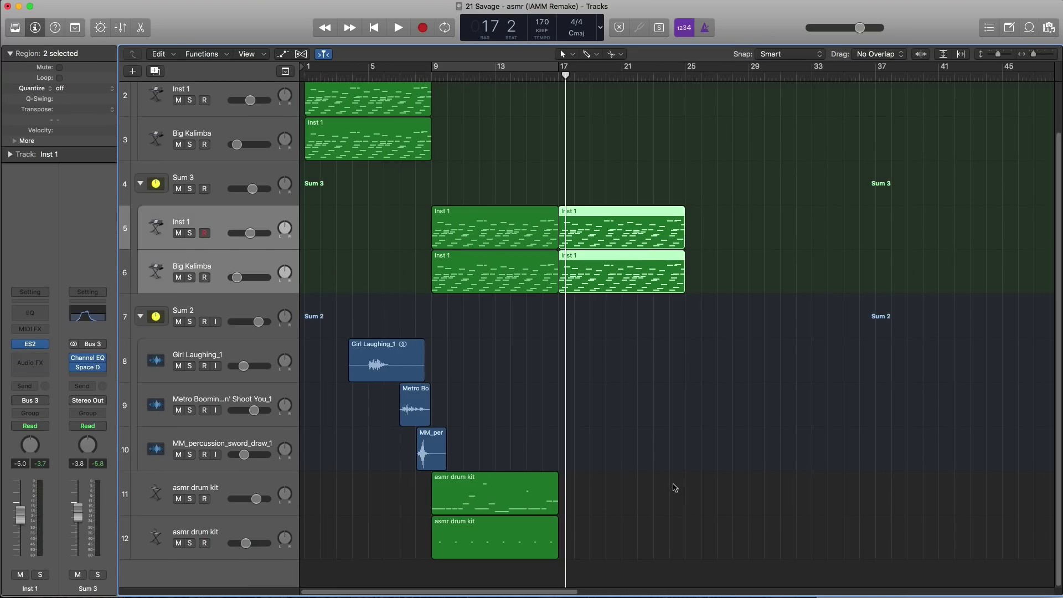
pyautogui.click(529, 492)
pyautogui.press('super+r')
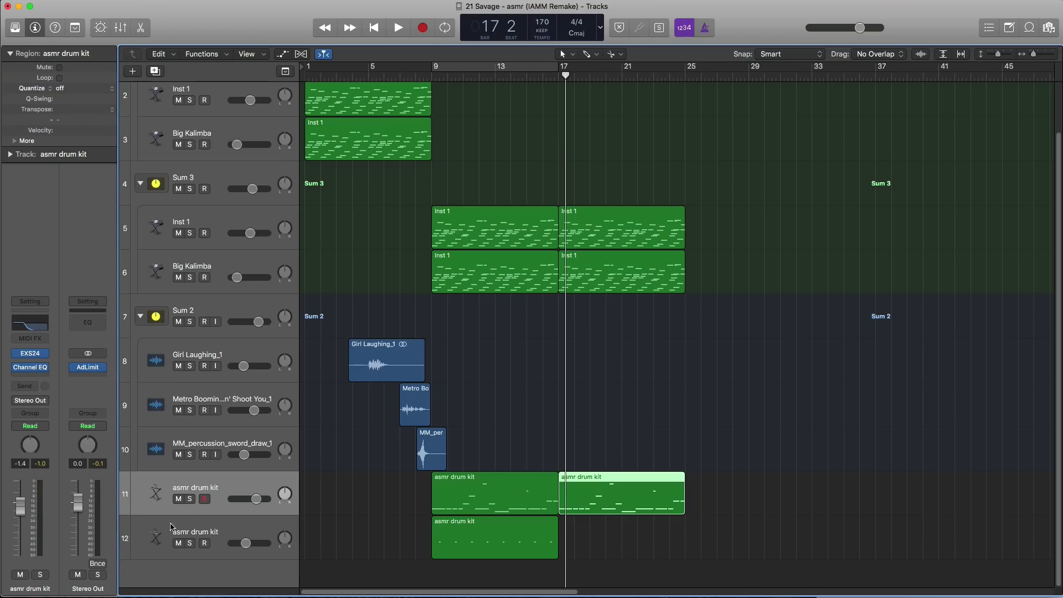
# Step: Duplicate the second asmr drum kit track and copy its region onto the new track at bar 17 without the automation data
pyautogui.click(171, 527)
pyautogui.click(155, 73)
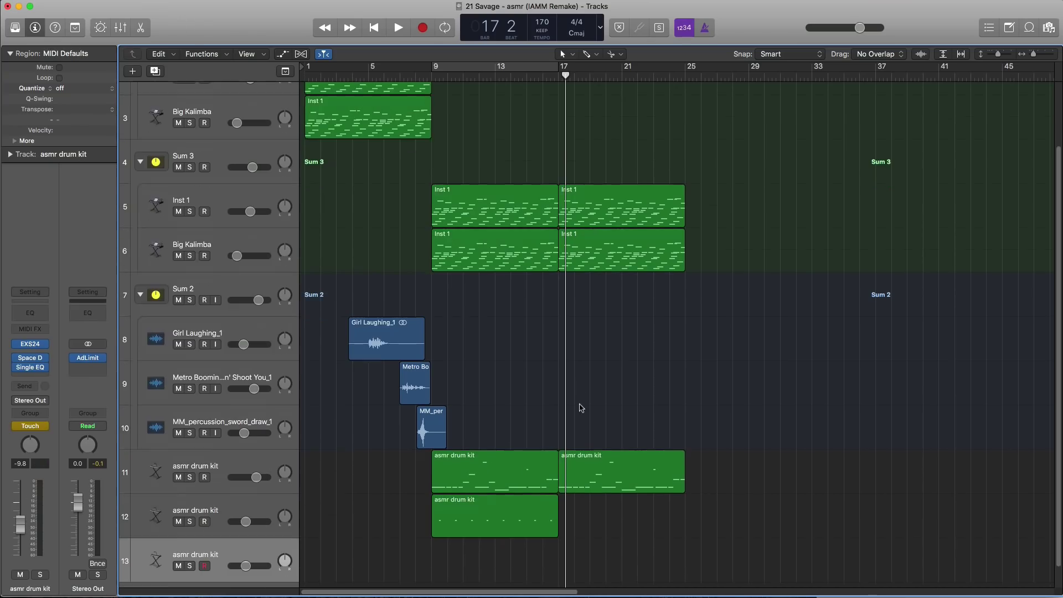
pyautogui.moveTo(509, 499); pyautogui.dragTo(628, 543)
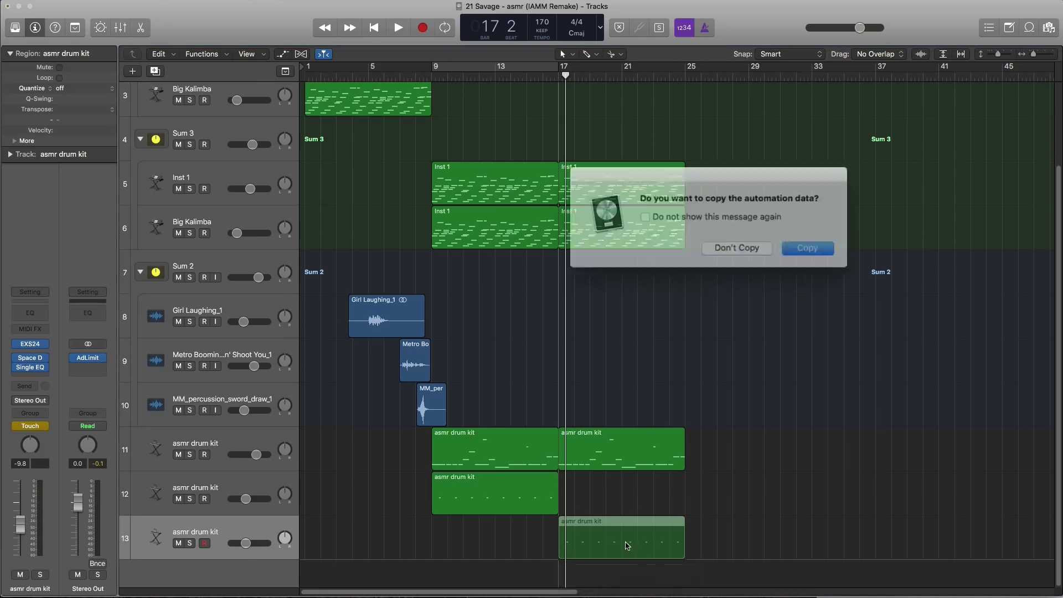
pyautogui.click(732, 244)
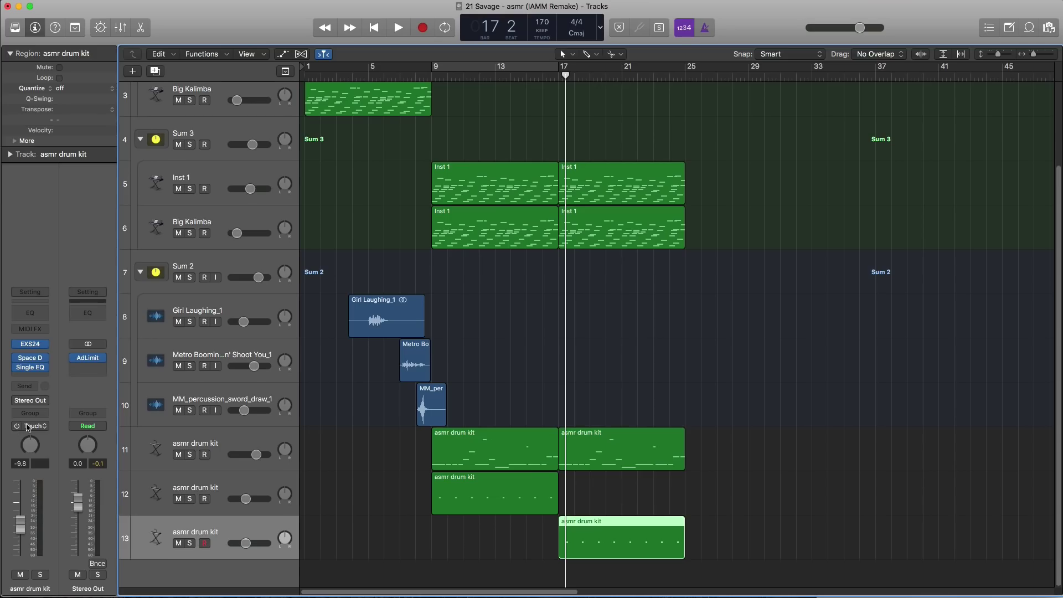
# Step: Switch off Touch automation on the new drum kit track and remove its Single Band EQ
pyautogui.click(27, 426)
pyautogui.click(55, 369)
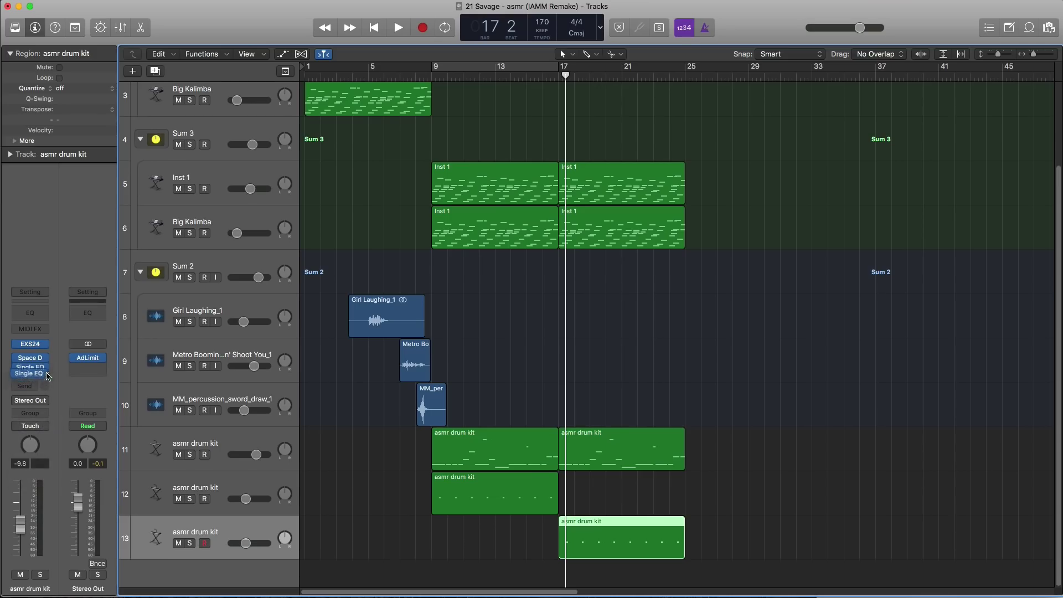
pyautogui.click(46, 368)
pyautogui.click(46, 384)
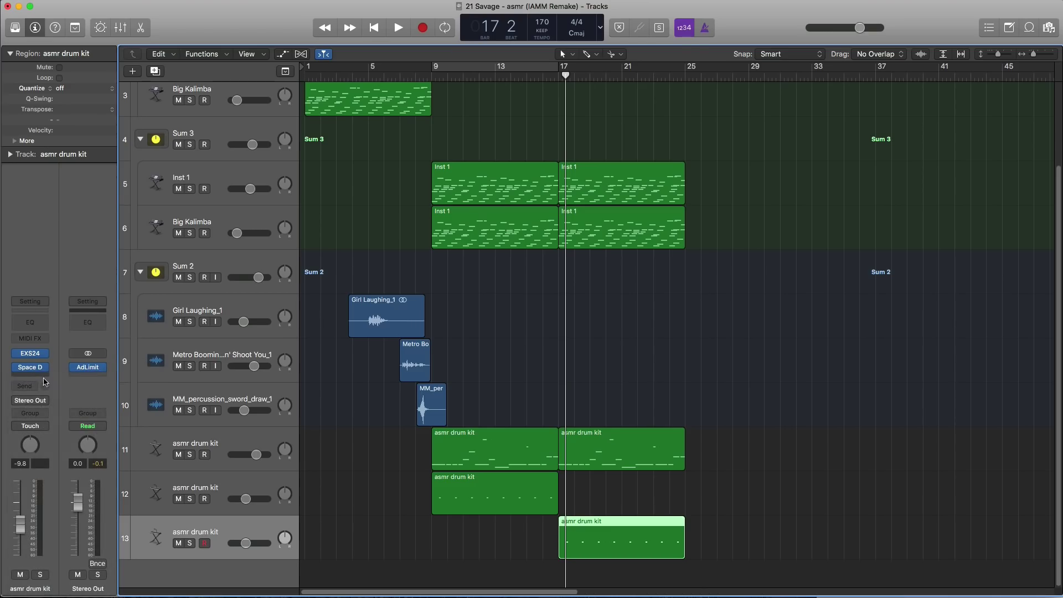
# Step: Open the bar 17 asmr drum kit region for note editing, set the cycle range to bars 17 to 25, and play it back
pyautogui.doubleClick(636, 542)
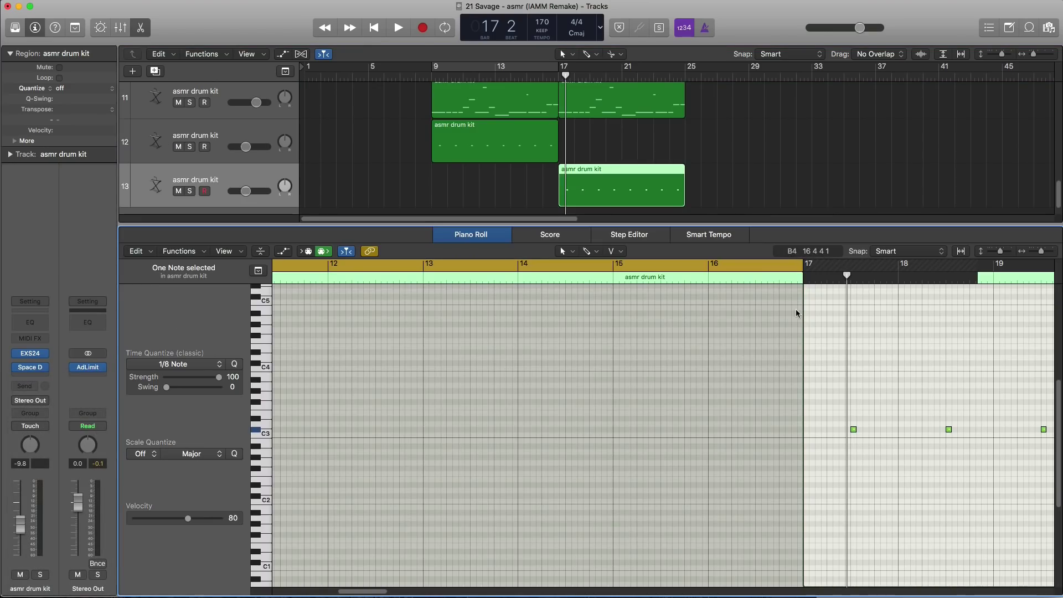
pyautogui.moveTo(565, 71); pyautogui.dragTo(684, 84)
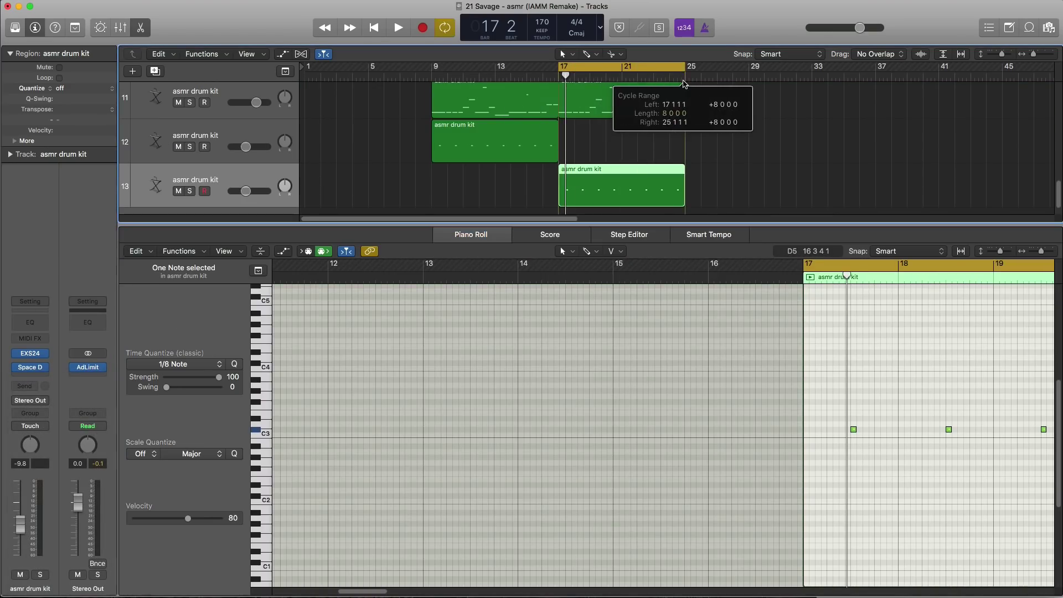
pyautogui.press('space')
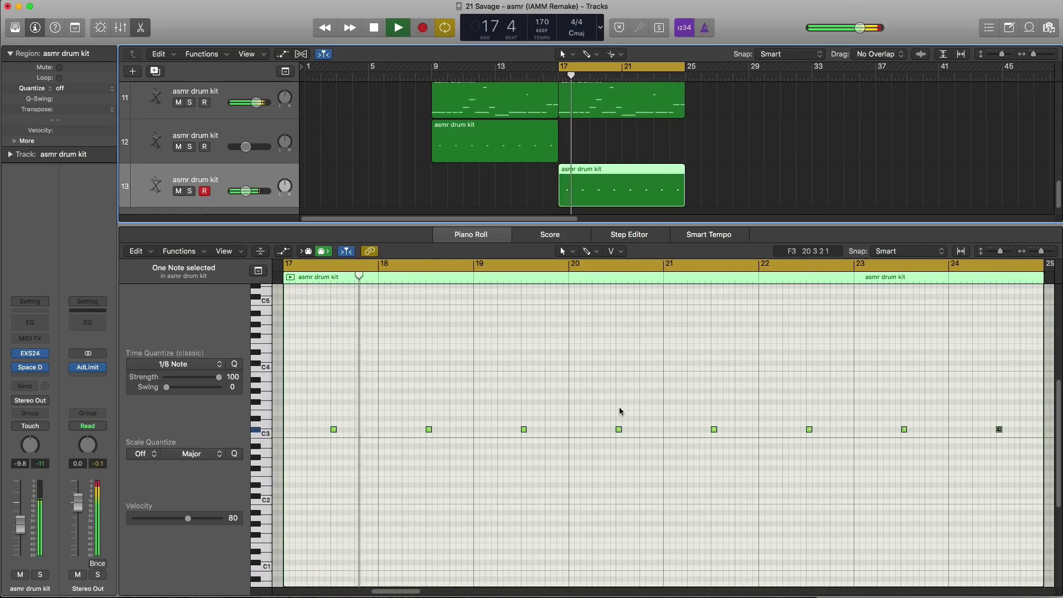
# Step: Add a C#3 note half a beat after the start of bar 18 and lower the track's volume to -12.8 dB during playback
pyautogui.press('space')
pyautogui.click(399, 429)
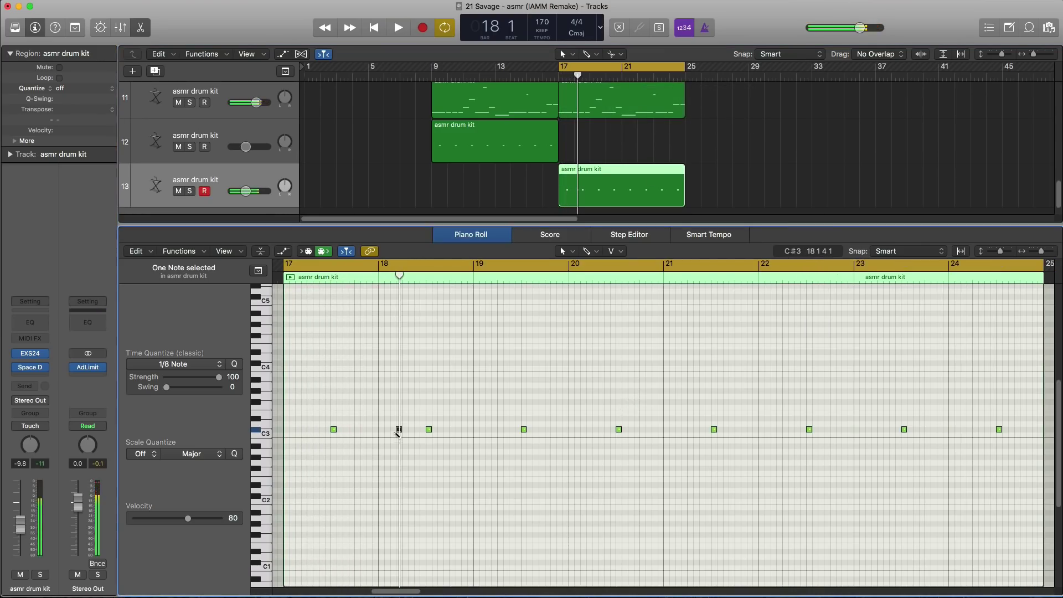
pyautogui.moveTo(398, 430); pyautogui.dragTo(393, 430)
pyautogui.press('space')
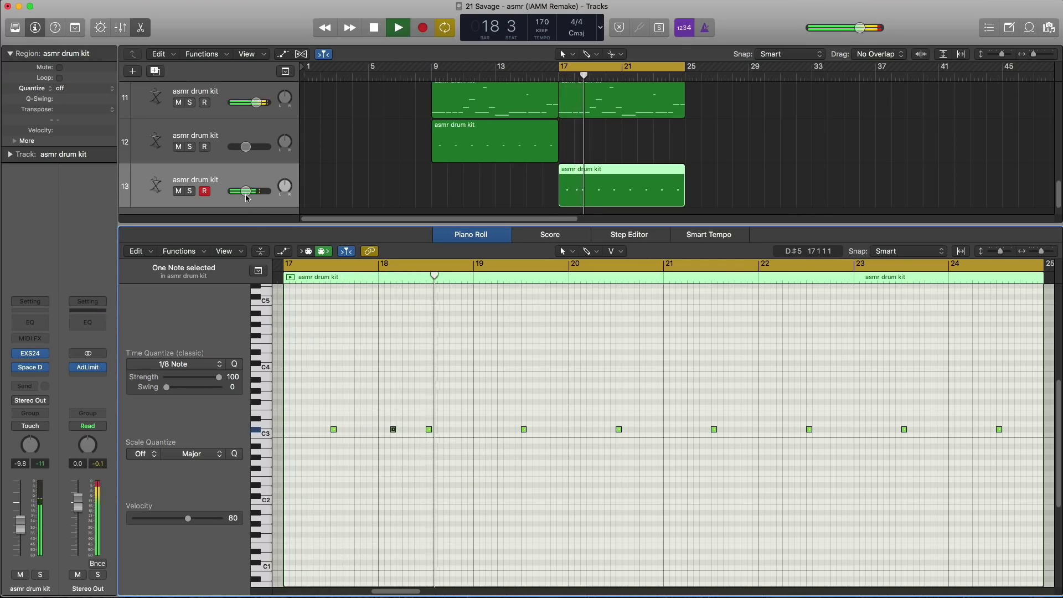
pyautogui.moveTo(245, 194); pyautogui.dragTo(241, 191)
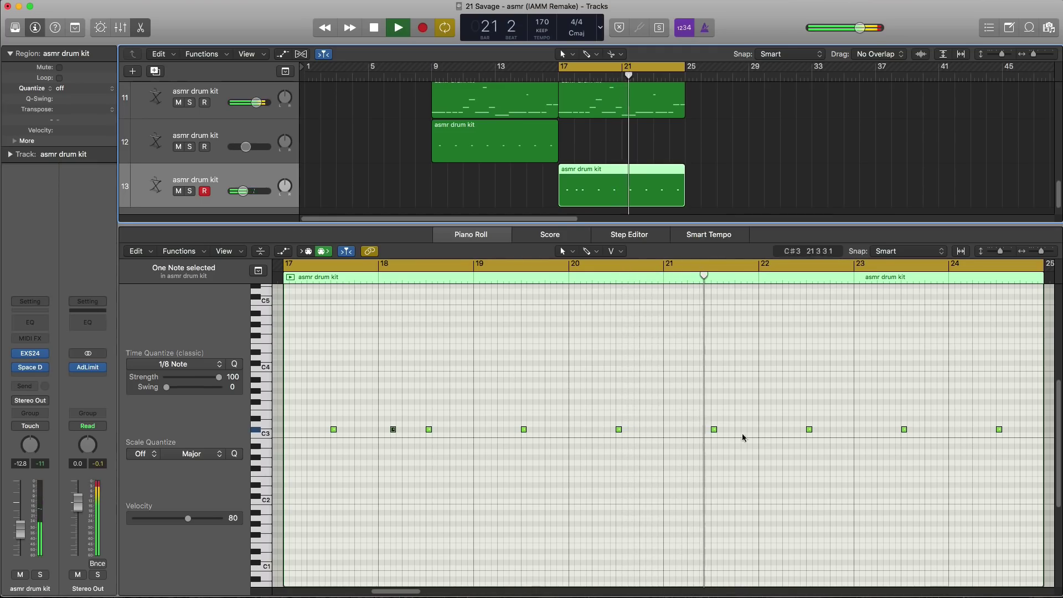
# Step: Add a C#3 note half a beat into bar 22 and delete the region's last note, in bar 24
pyautogui.press('space')
pyautogui.keyDown('super'); pyautogui.click(773, 430); pyautogui.keyUp('super')
pyautogui.press('space')
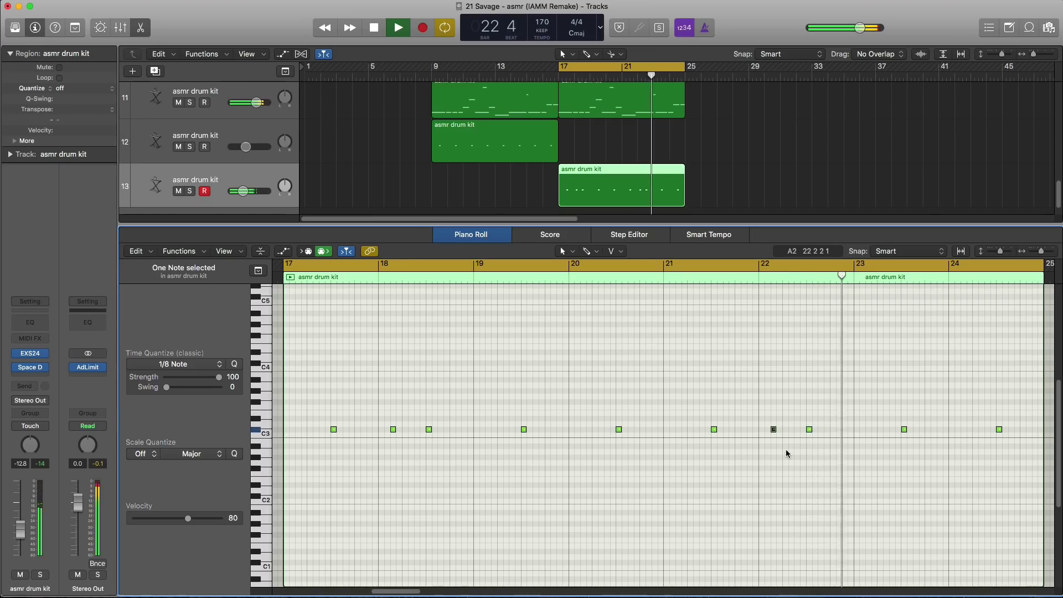
pyautogui.press('space')
pyautogui.moveTo(971, 409); pyautogui.dragTo(1008, 443)
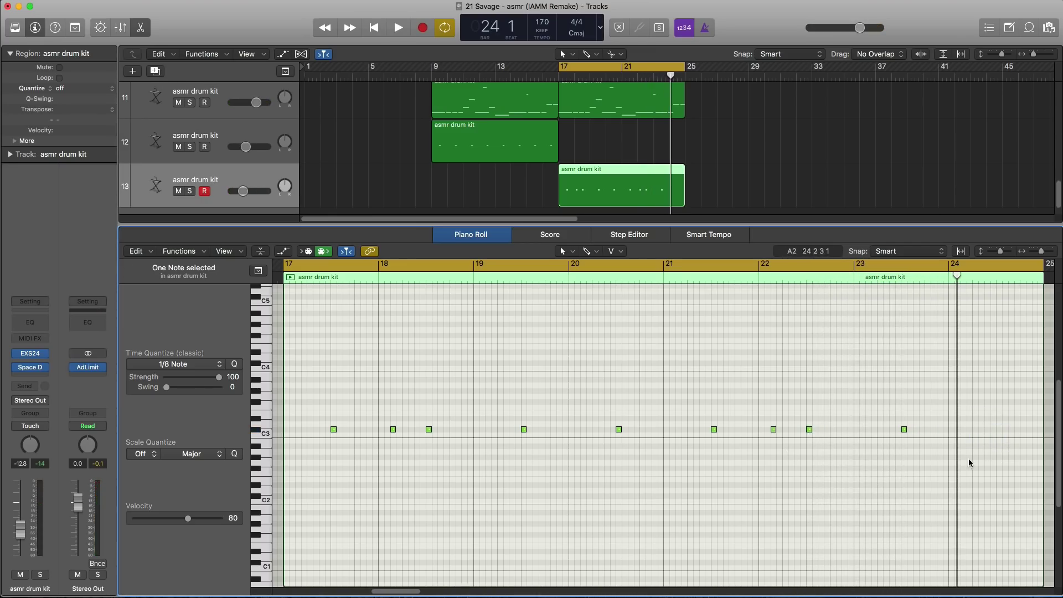
# Step: Duplicate the asmr drum kit track, create an empty region spanning bars 17 to 25 on it, and open that region for note editing
pyautogui.press('p')
pyautogui.click(155, 71)
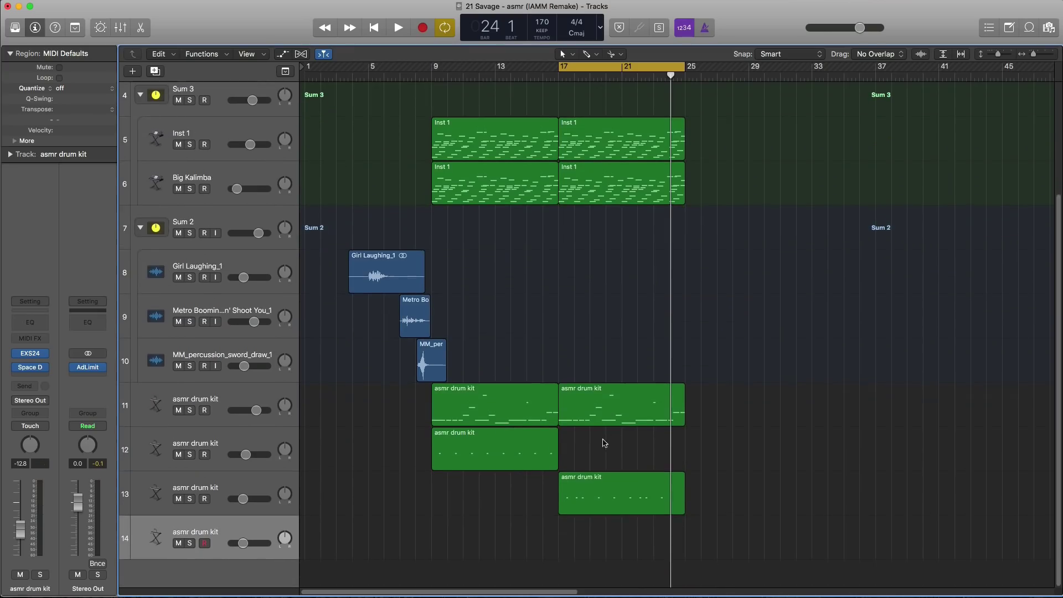
pyautogui.moveTo(569, 546); pyautogui.dragTo(677, 545)
pyautogui.press('p')
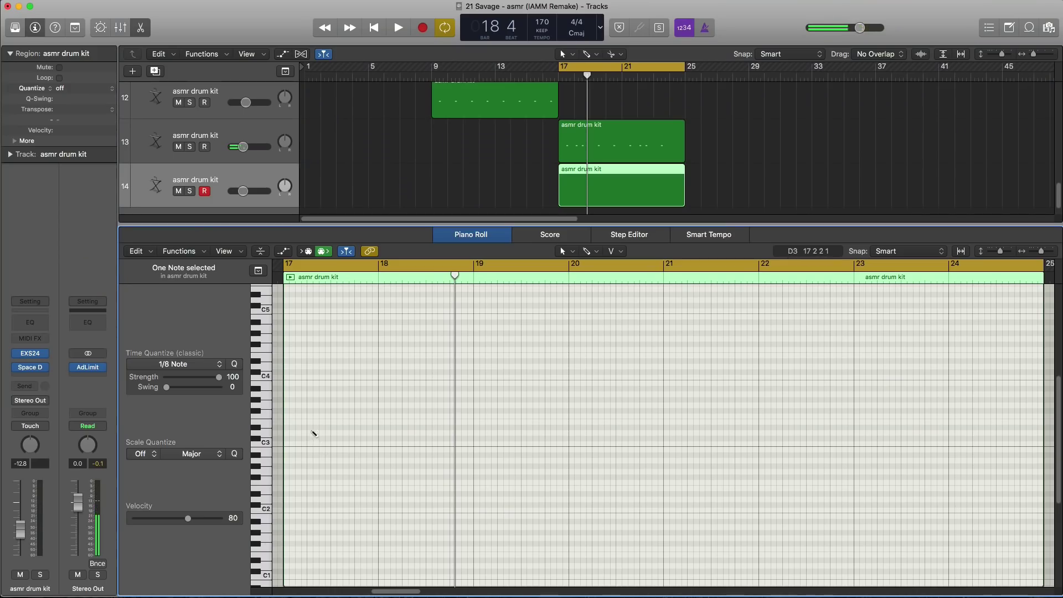
# Step: Place notes on beat 2 of bars 17 to 21 during playback, using D#3 in bar 18 and F#3 in the other bars
pyautogui.press('space')
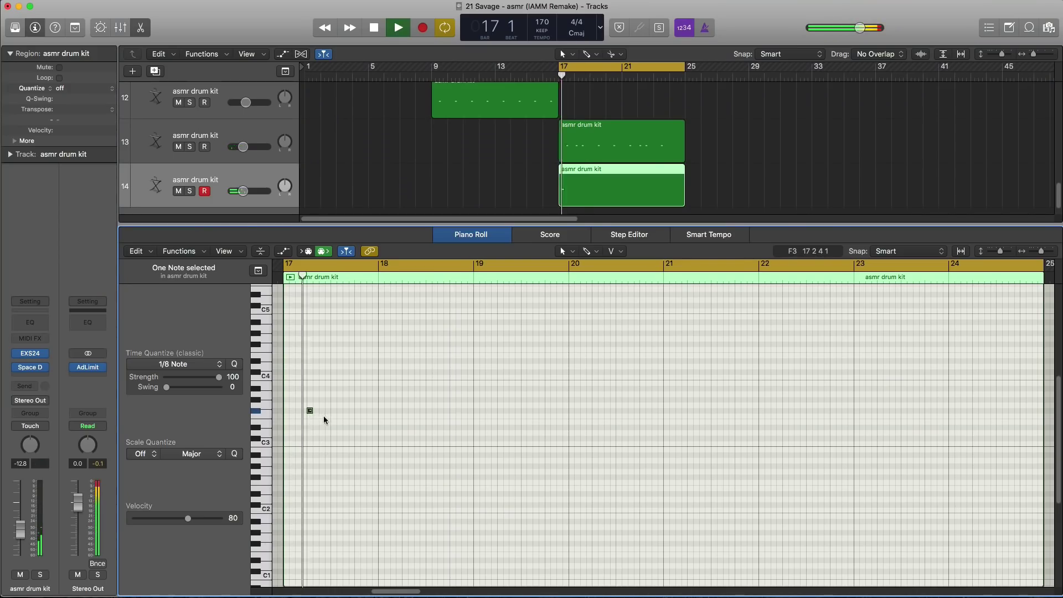
pyautogui.click(405, 427)
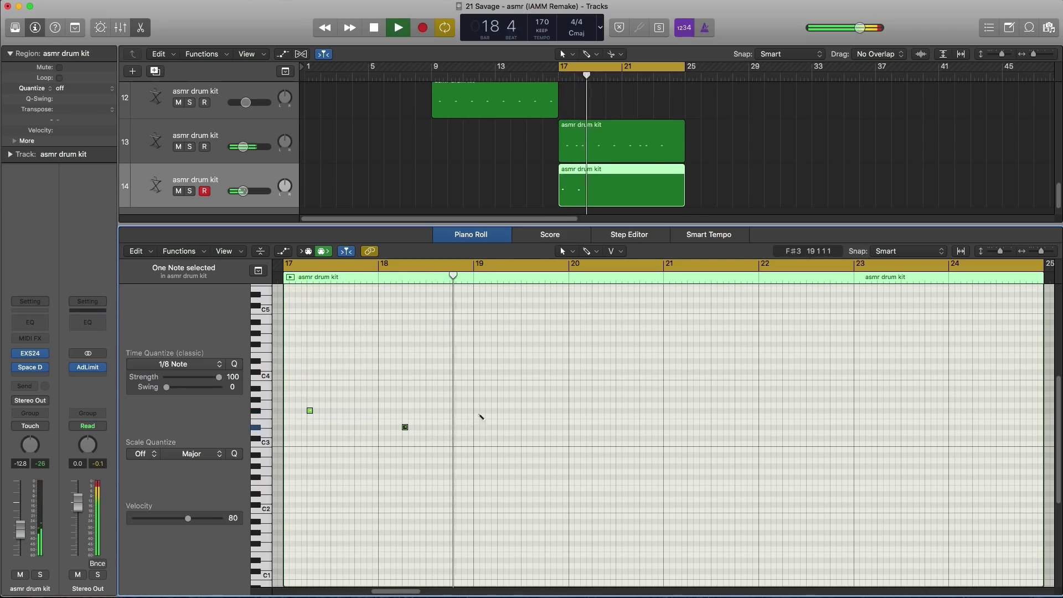
pyautogui.click(500, 410)
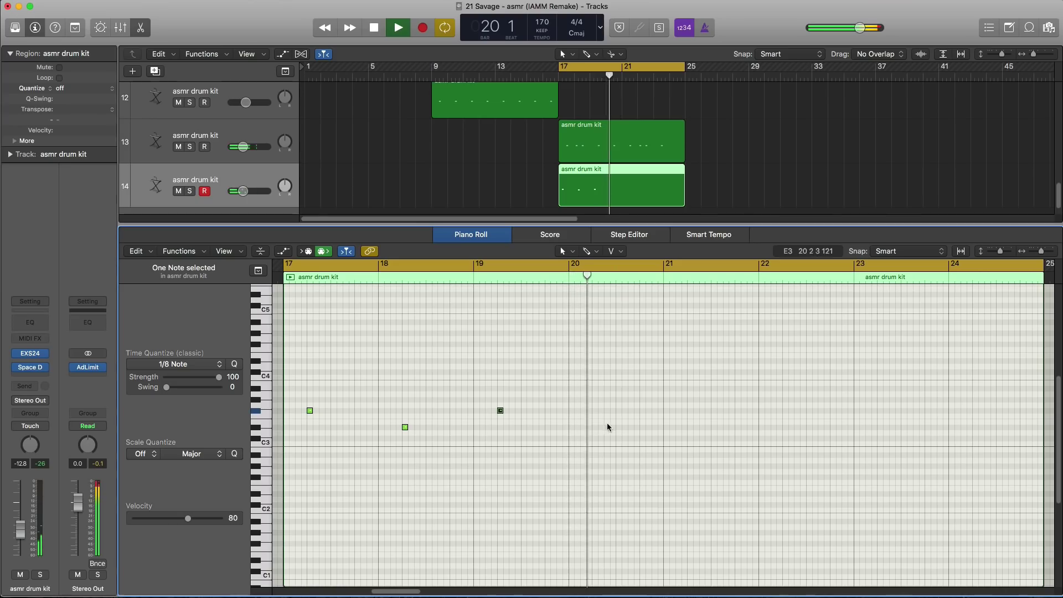
pyautogui.click(595, 410)
pyautogui.press('space')
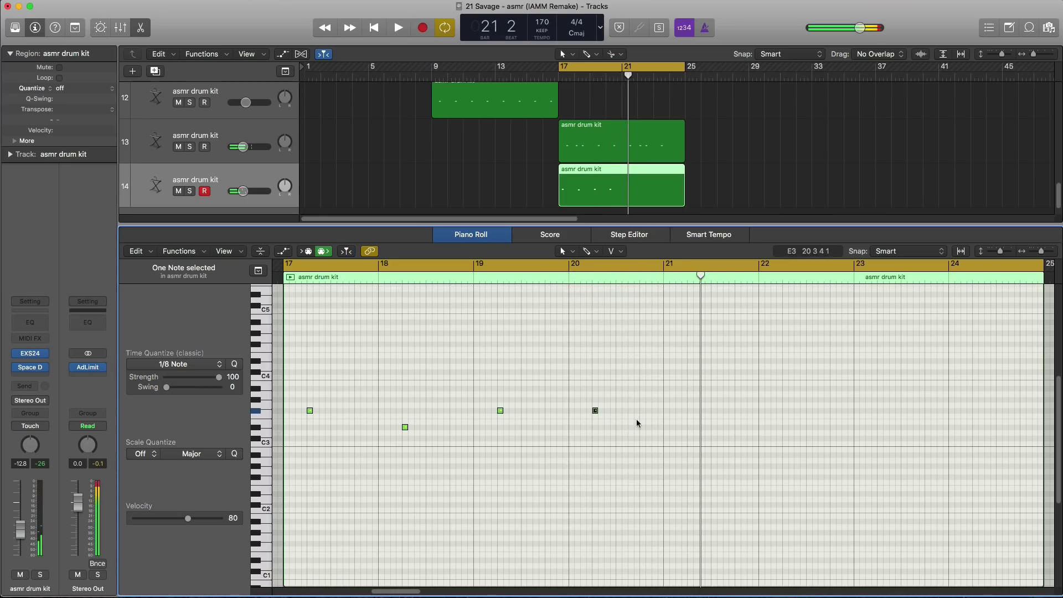
pyautogui.press('space')
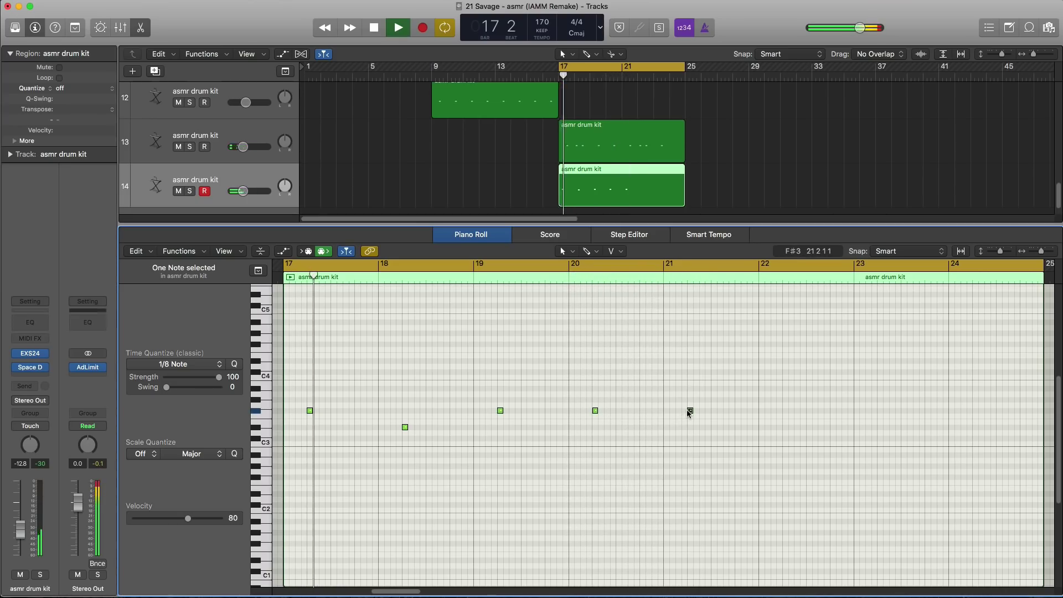
pyautogui.click(689, 411)
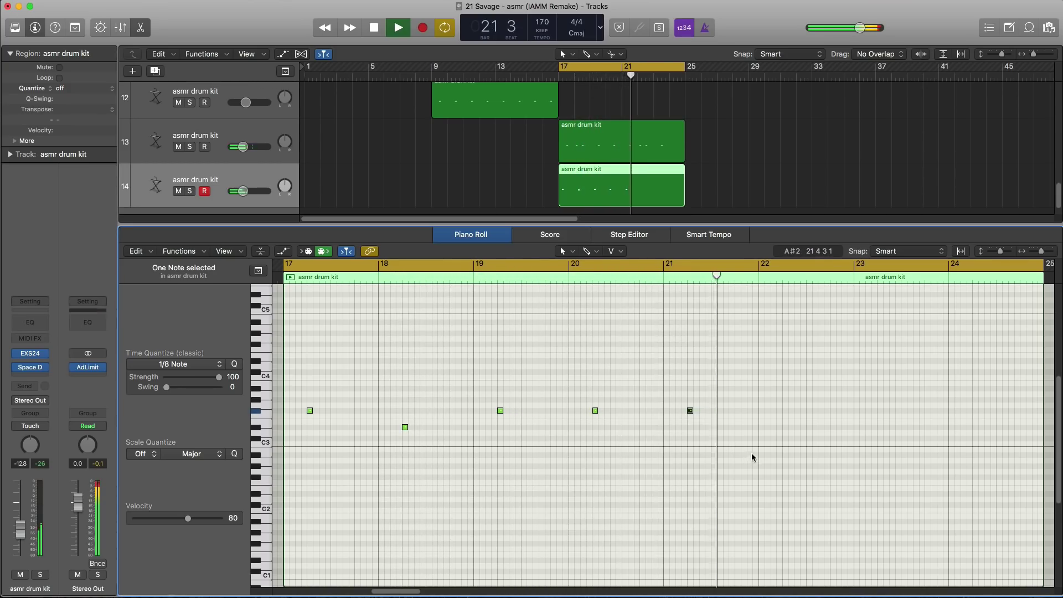
# Step: Add a D#3 note in bar 22 and an F#3 note in bar 23, and set track 14's volume to -11.2 dB
pyautogui.keyDown('super'); pyautogui.click(785, 426); pyautogui.keyUp('super')
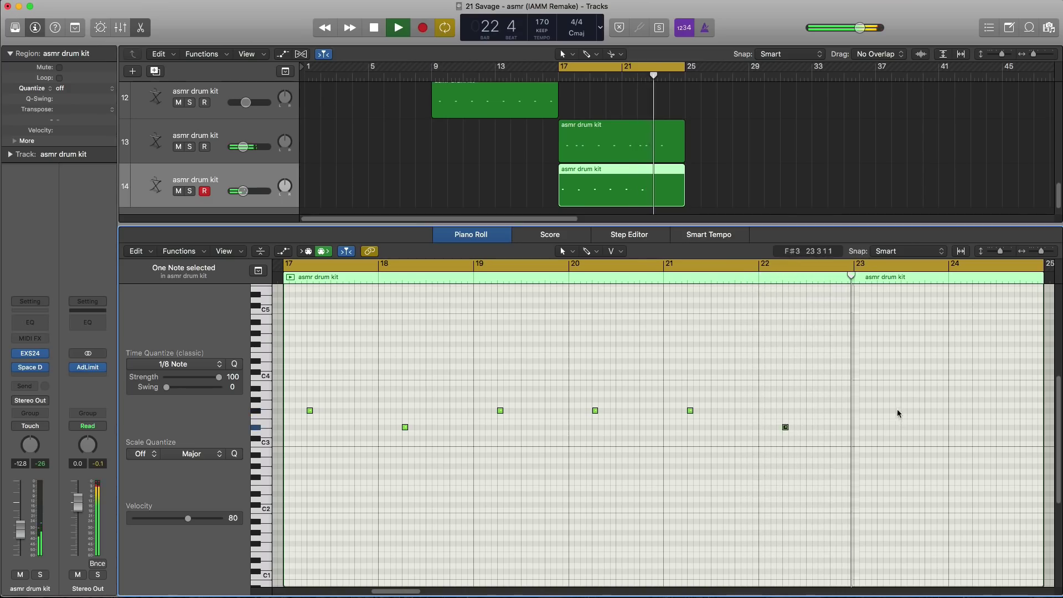
pyautogui.keyDown('super'); pyautogui.click(880, 410); pyautogui.keyUp('super')
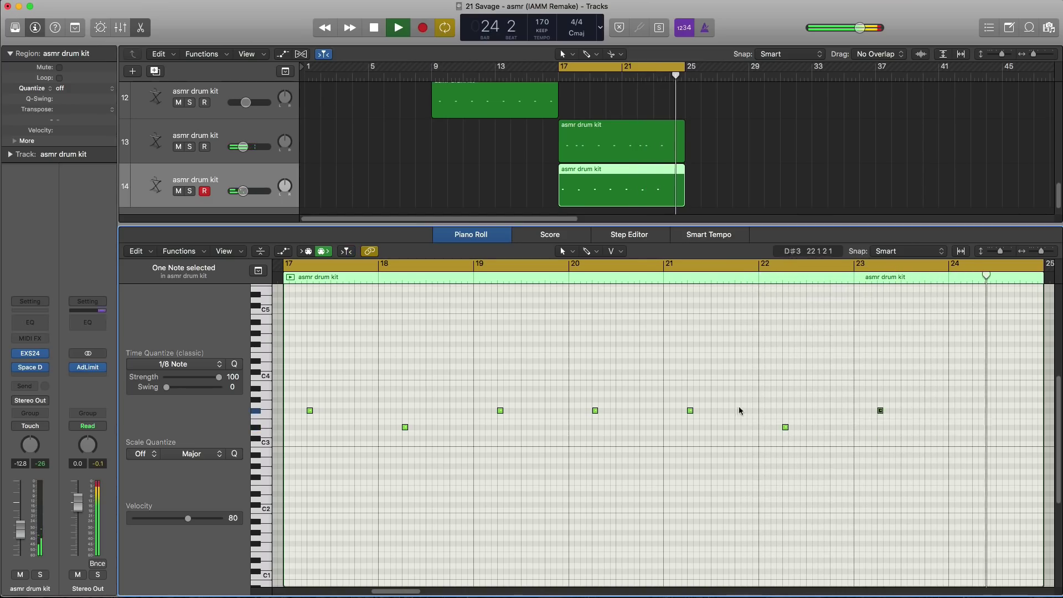
pyautogui.moveTo(242, 191); pyautogui.dragTo(245, 191)
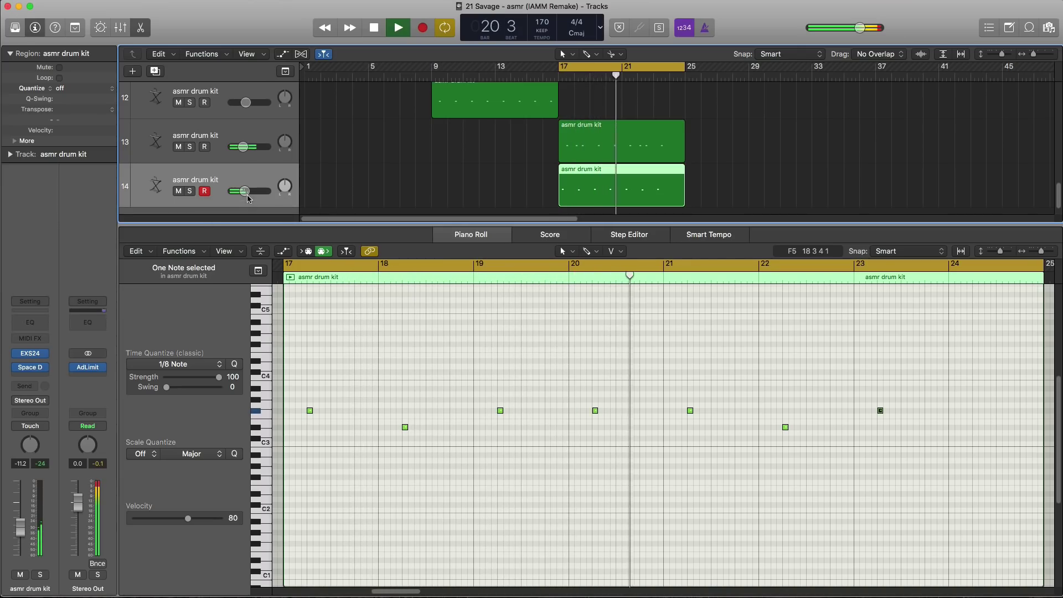
pyautogui.press('space')
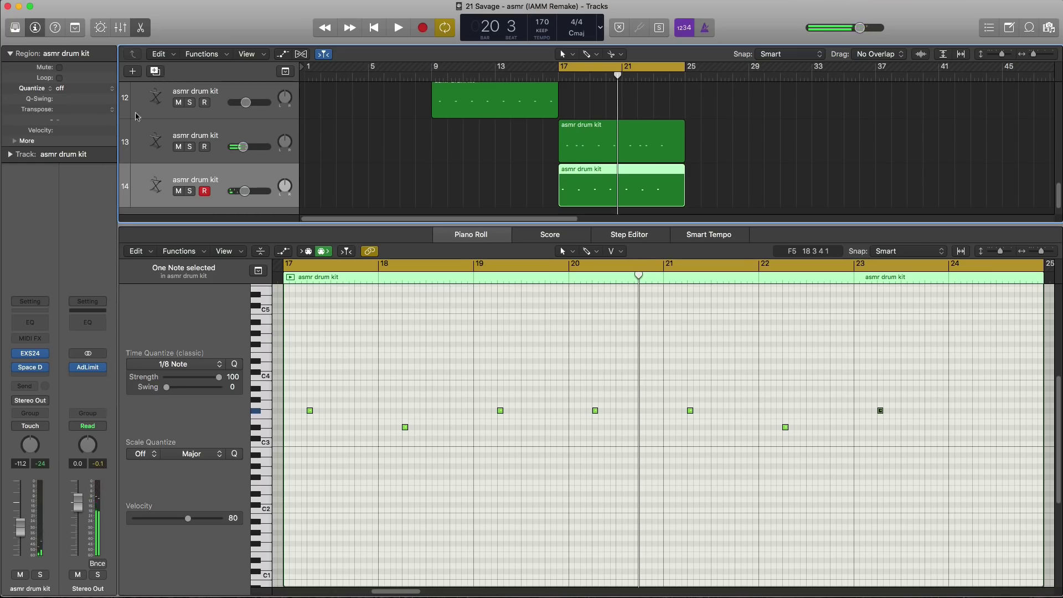
# Step: Add a new track with track 14's settings and create a region on it spanning bars 17 to 25, with a C3 note at its start
pyautogui.click(159, 75)
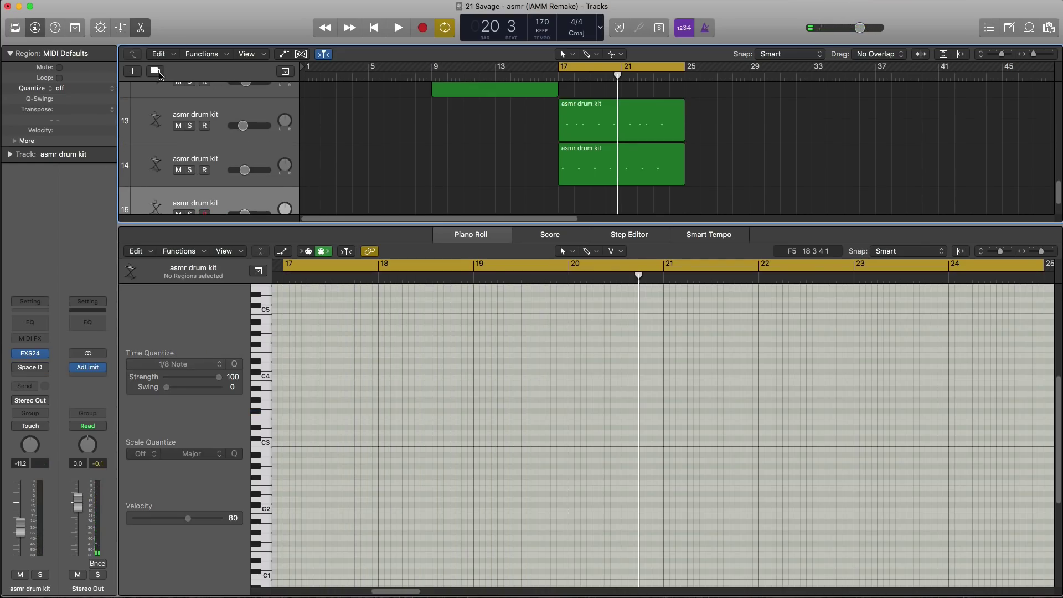
pyautogui.keyDown('super'); pyautogui.click(566, 206); pyautogui.keyUp('super')
pyautogui.moveTo(572, 212); pyautogui.dragTo(685, 208)
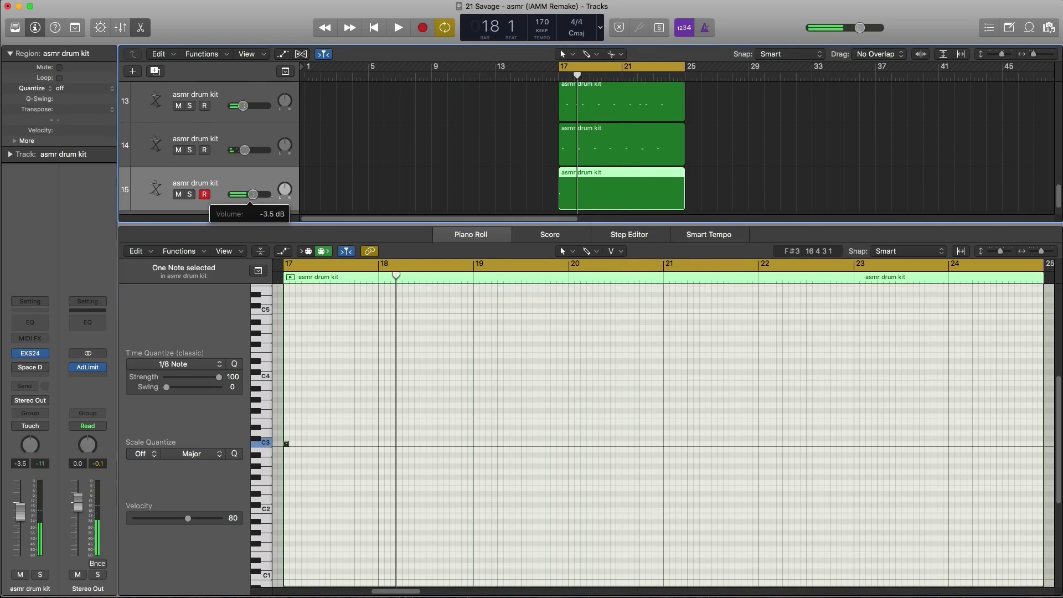
# Step: Raise track 15's volume to -2.7 dB during playback and add C3 notes at positions 17 4 3 and 18 2 1
pyautogui.press('space')
pyautogui.moveTo(253, 194); pyautogui.dragTo(267, 198)
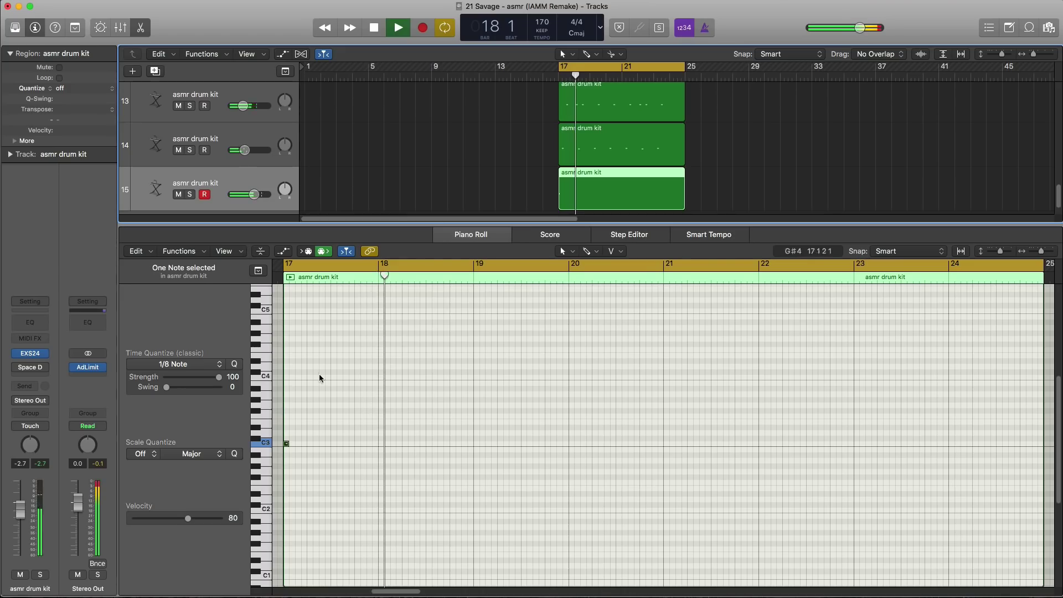
pyautogui.press('space')
pyautogui.press('space')
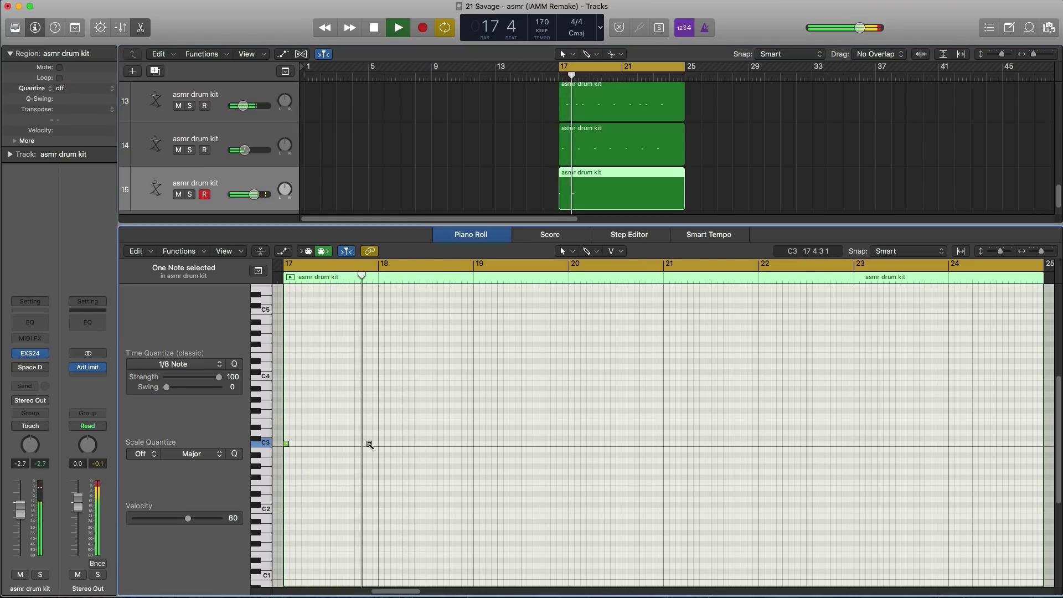
pyautogui.keyDown('super'); pyautogui.click(369, 443); pyautogui.keyUp('super')
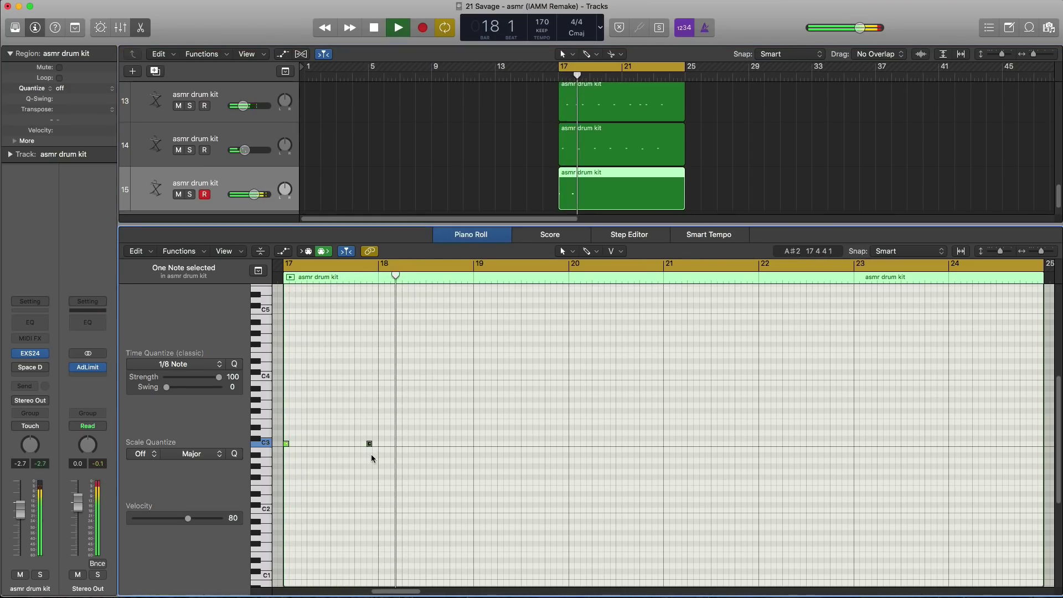
pyautogui.keyDown('super'); pyautogui.click(405, 443); pyautogui.keyUp('super')
pyautogui.press('space')
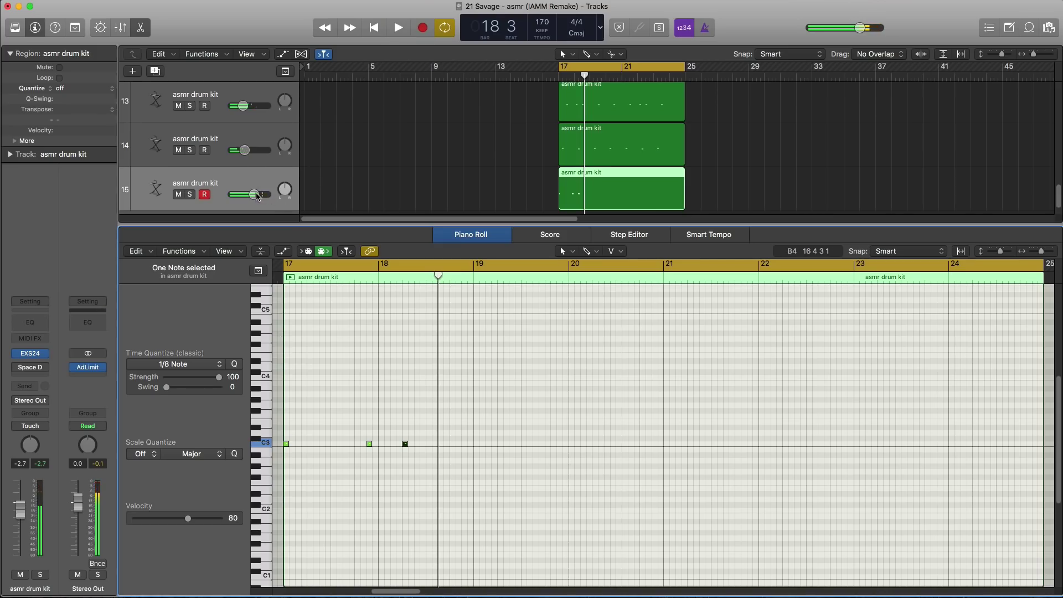
# Step: Raise track 15's volume to -1.7 dB and play the loop to check the level
pyautogui.moveTo(256, 196); pyautogui.dragTo(259, 196)
pyautogui.press('space')
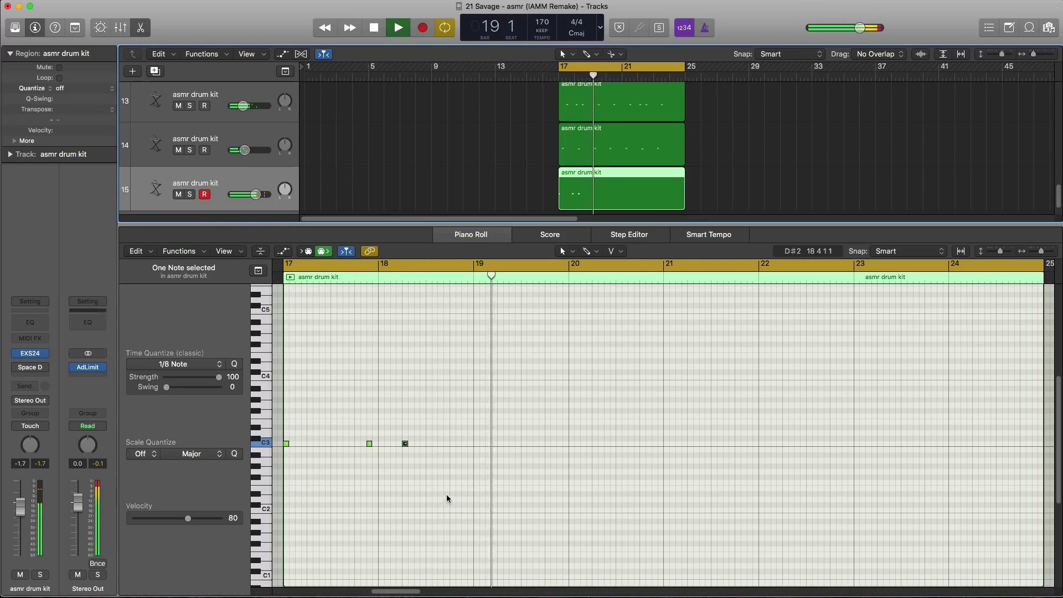
pyautogui.press('space')
pyautogui.press('space')
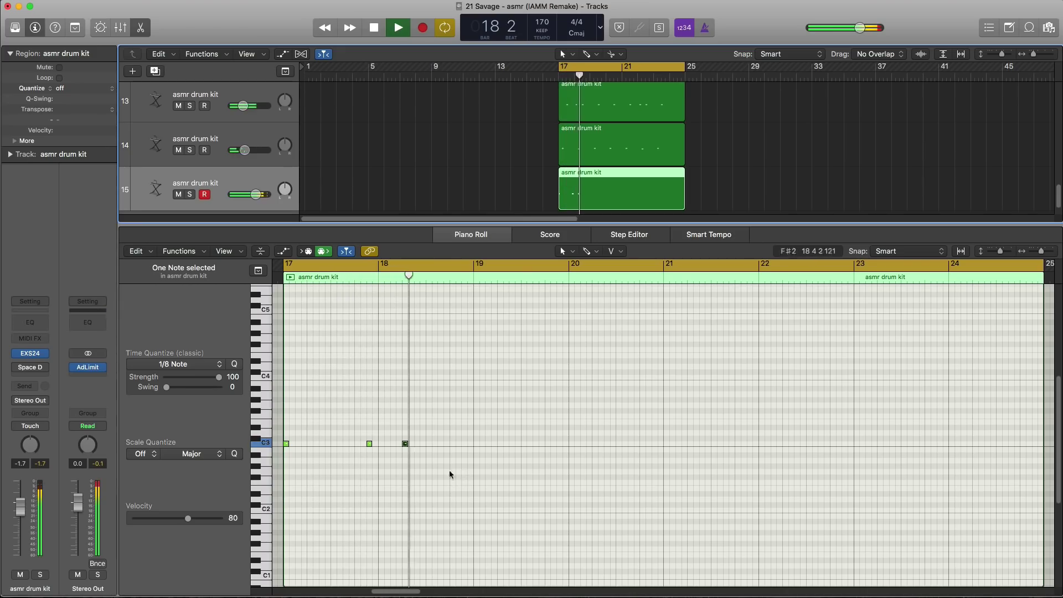
# Step: Add a C3 note near 18 3 4 on track 15 and move it one sixteenth earlier while the loop plays
pyautogui.keyDown('super'); pyautogui.click(443, 443); pyautogui.keyUp('super')
pyautogui.press('space')
pyautogui.press('space')
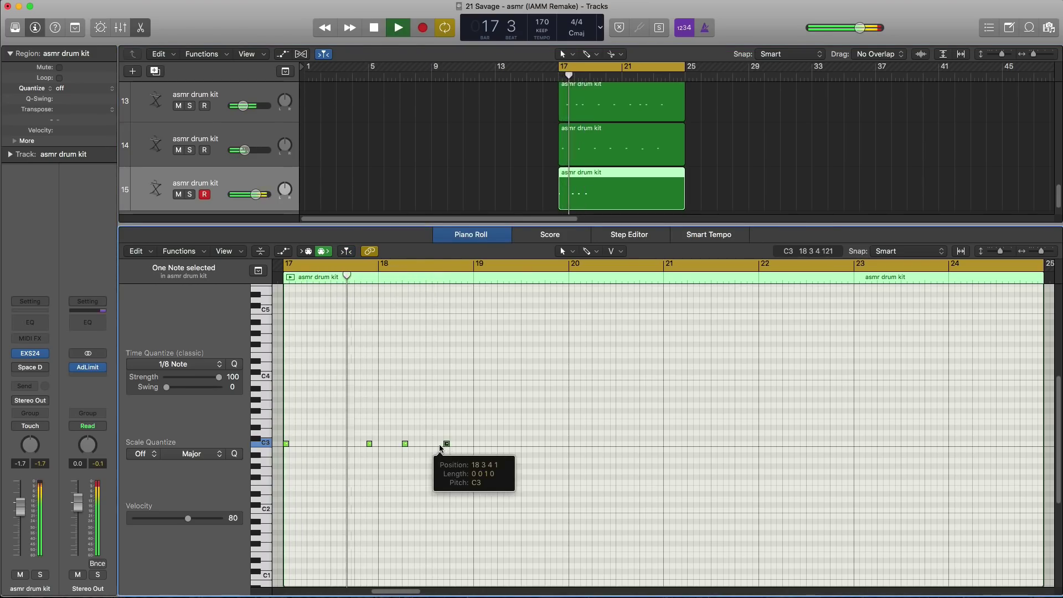
pyautogui.moveTo(440, 448); pyautogui.dragTo(434, 448)
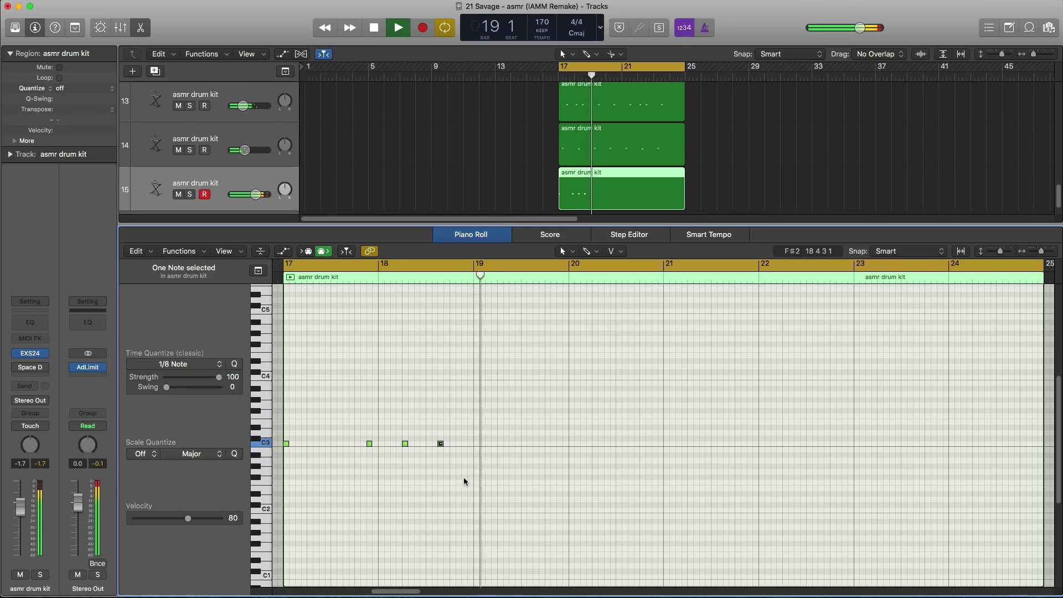
pyautogui.press('space')
# Step: Add C3 notes at positions 19 1 1, 19 2 3 and 19 4 1 in track 15's region
pyautogui.keyDown('super'); pyautogui.click(476, 443); pyautogui.keyUp('super')
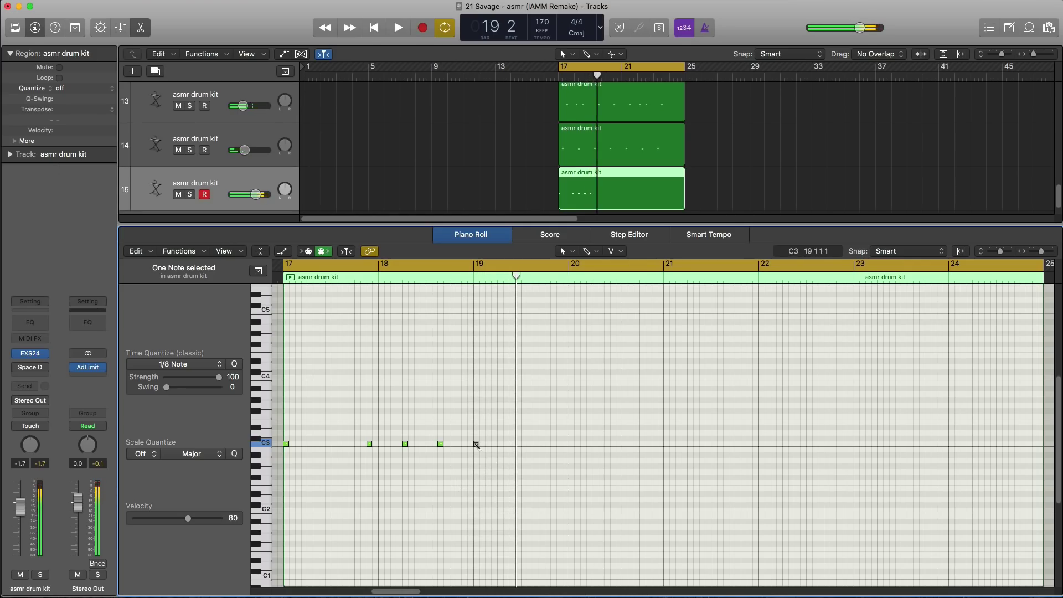
pyautogui.keyDown('ctrl'); pyautogui.keyDown('alt'); pyautogui.click(523, 471); pyautogui.keyUp('alt'); pyautogui.keyUp('ctrl')
pyautogui.moveTo(518, 447); pyautogui.dragTo(508, 447)
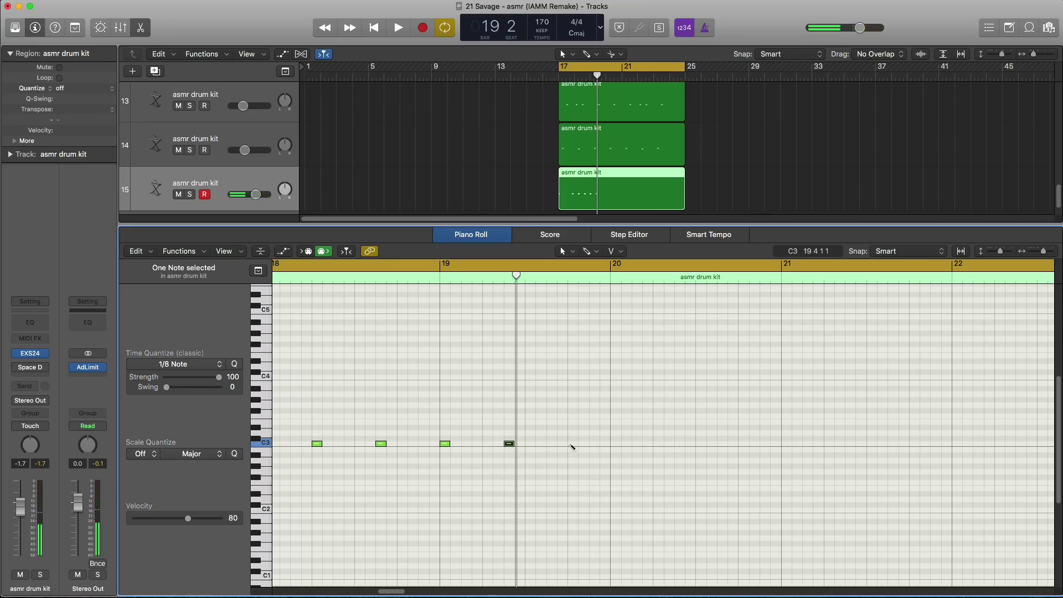
pyautogui.keyDown('ctrl'); pyautogui.keyDown('alt'); pyautogui.click(562, 474); pyautogui.keyUp('alt'); pyautogui.keyUp('ctrl')
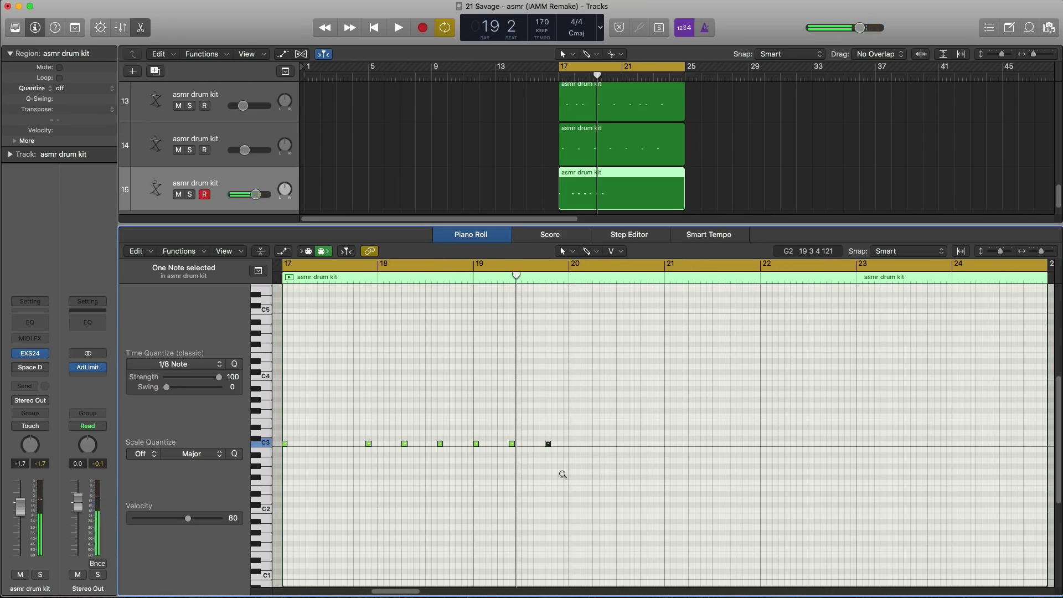
# Step: Continue the pattern by ear with C3 notes at positions 20 2 1, 20 3 3 and 21 1 1
pyautogui.press('space')
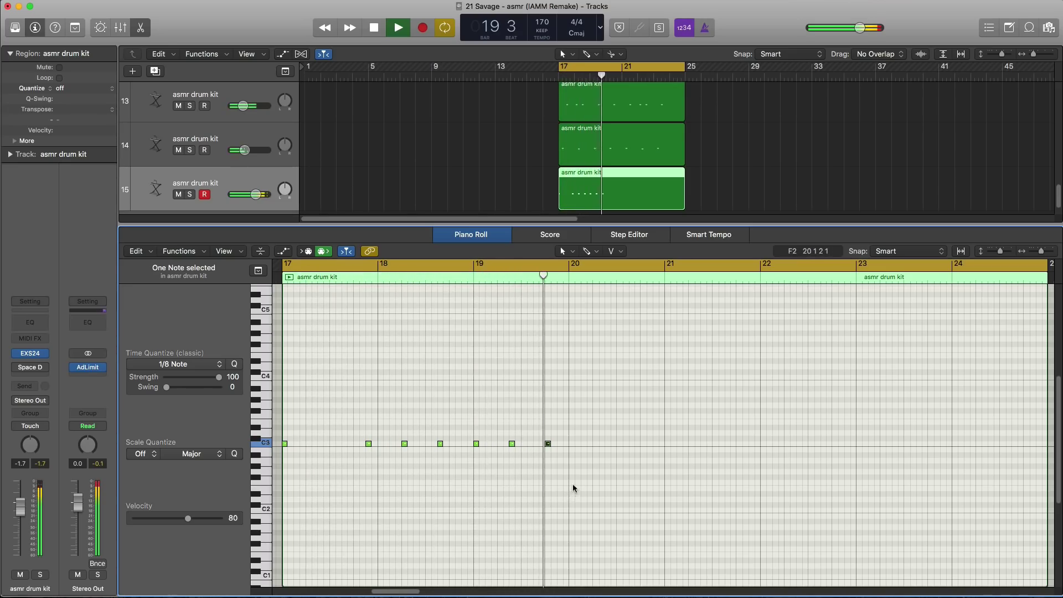
pyautogui.press('space')
pyautogui.press('space')
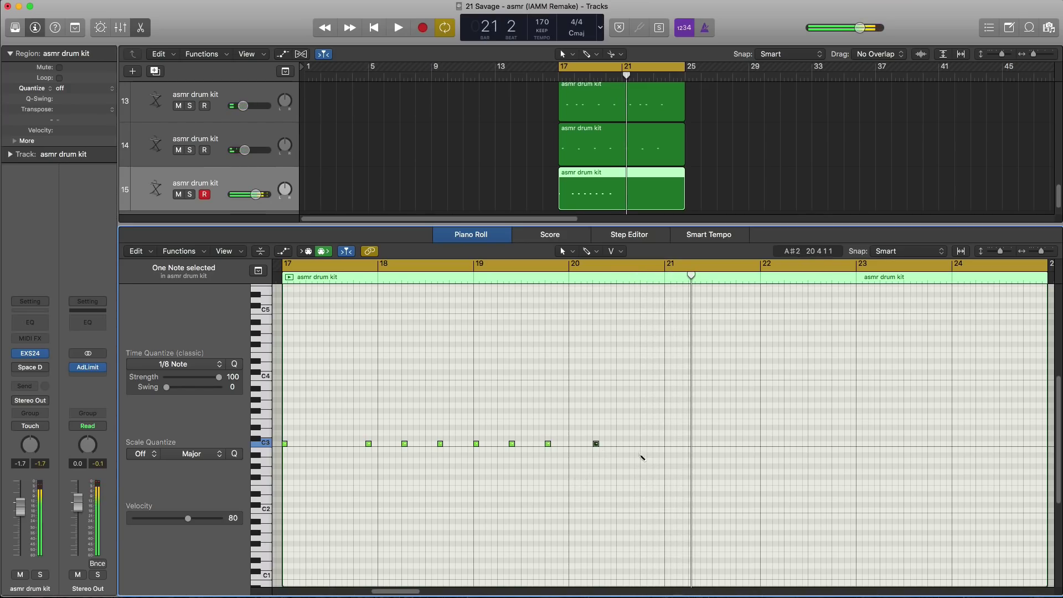
pyautogui.click(634, 445)
pyautogui.press('space')
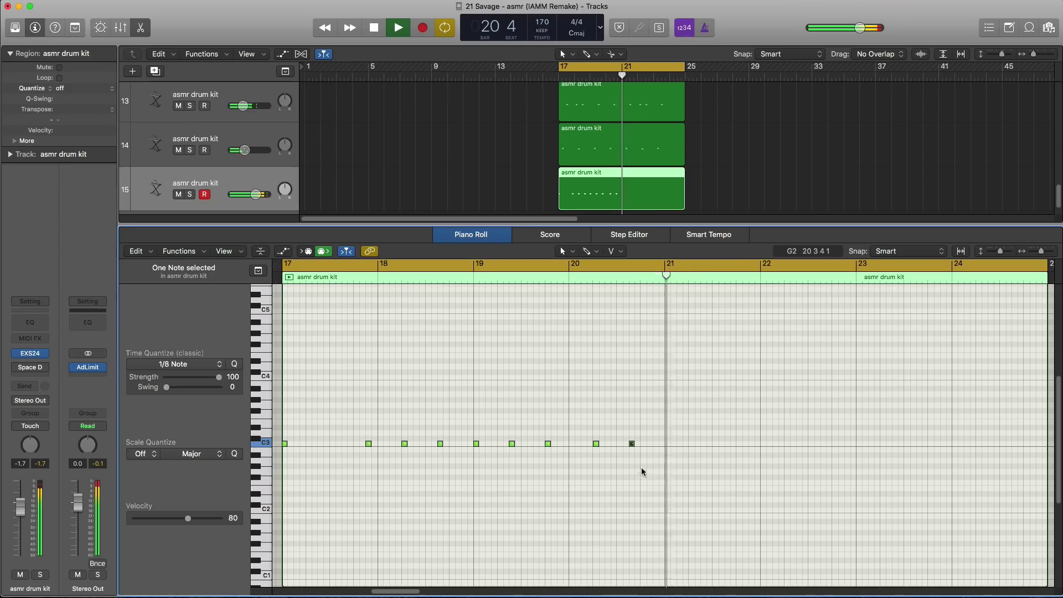
pyautogui.press('space')
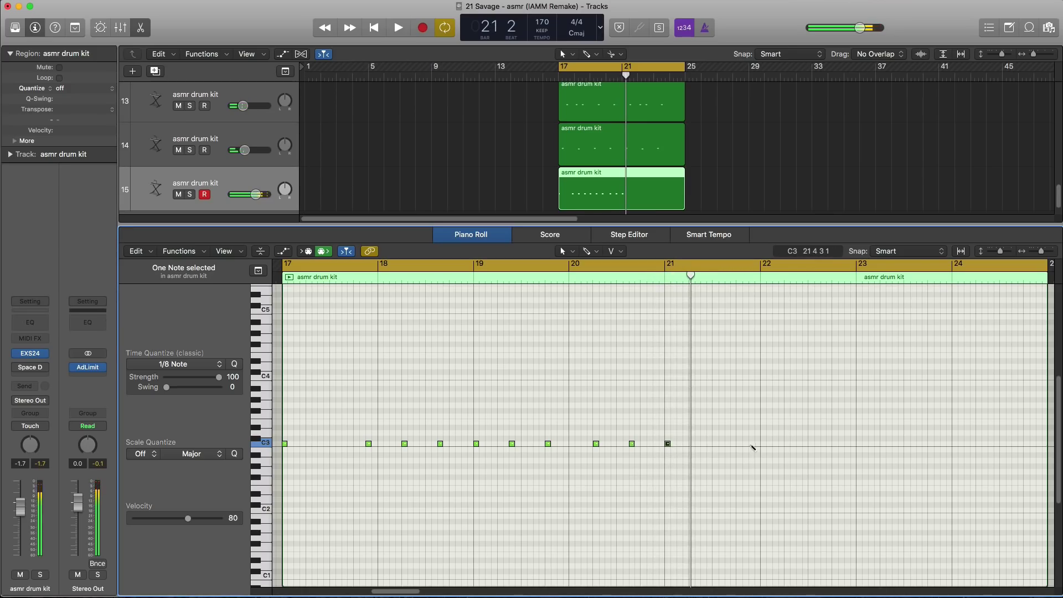
# Step: Add C3 notes at positions 21 4 3 and 22 2 1, and limit the playback cycle to bars 21 to 25
pyautogui.click(788, 445)
pyautogui.moveTo(691, 262); pyautogui.dragTo(1027, 299)
pyautogui.press('space')
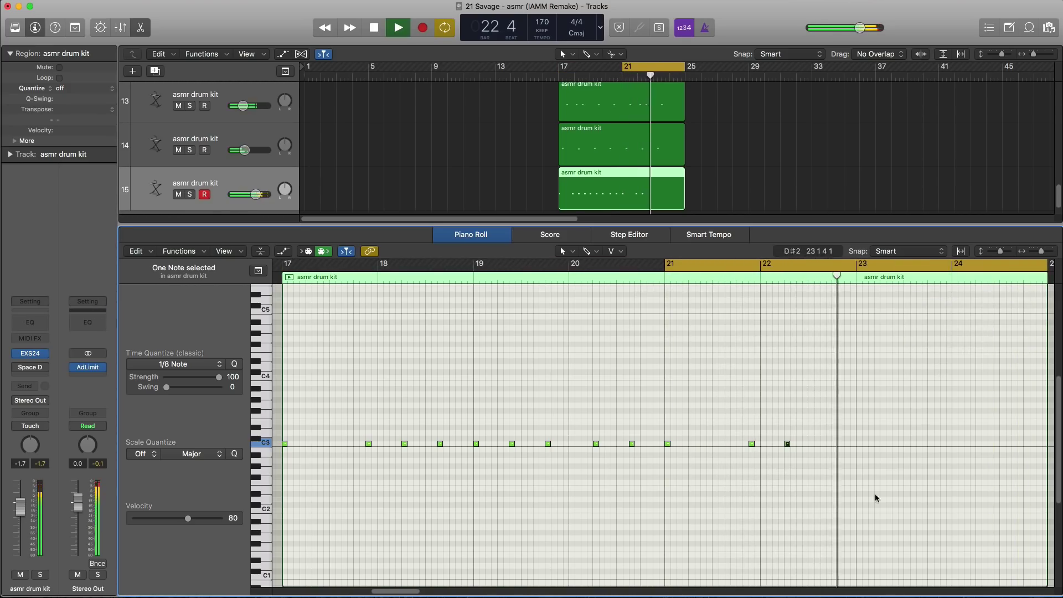
# Step: Complete track 15's pattern with C3 notes at positions 23 1 1 and 23 4 3, checking them against playback
pyautogui.click(859, 444)
pyautogui.press('space')
pyautogui.press('space')
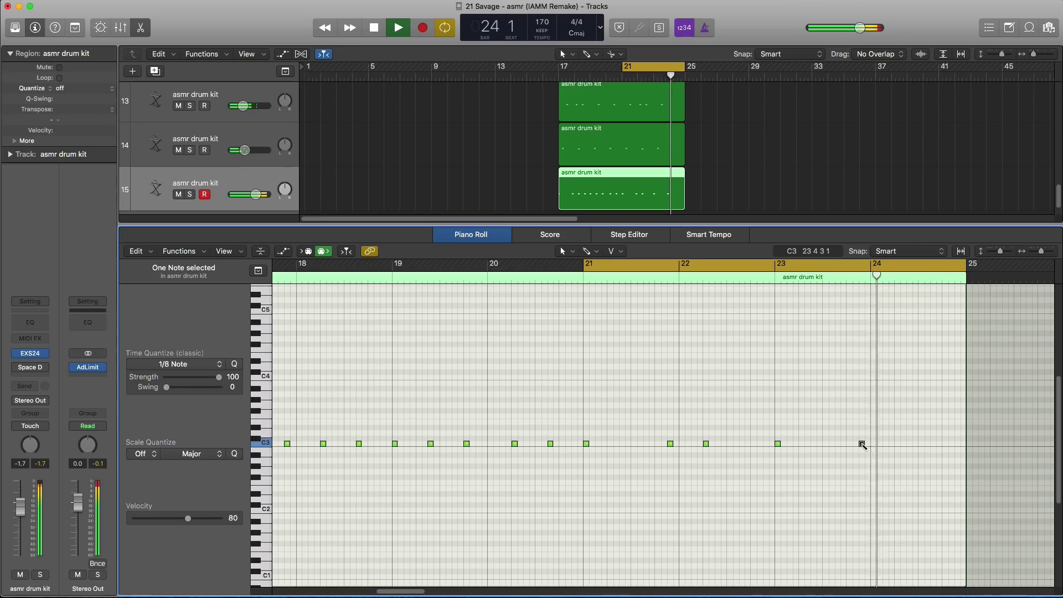
pyautogui.click(861, 443)
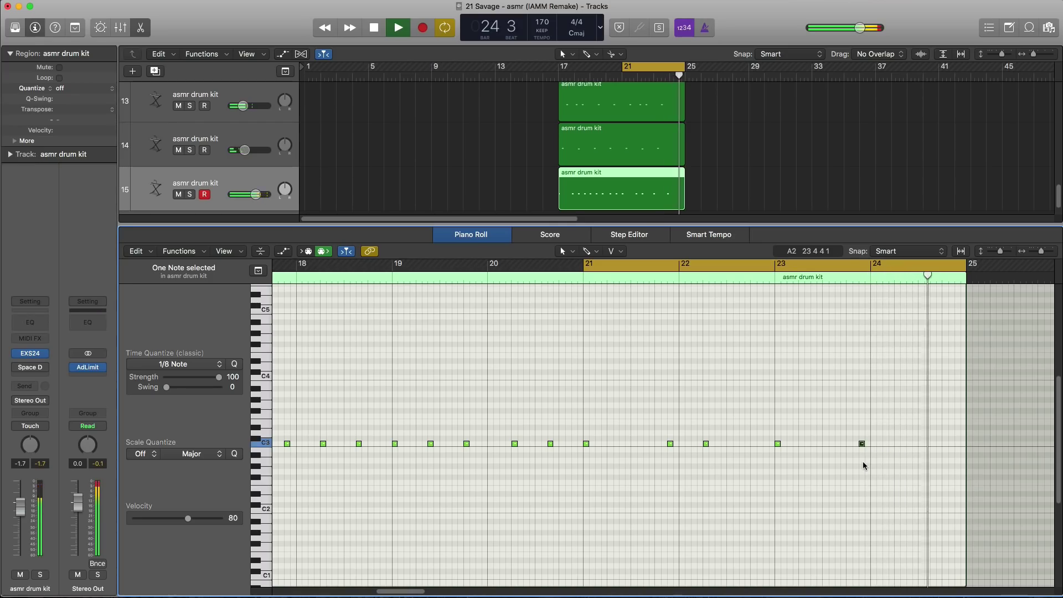
pyautogui.press('space')
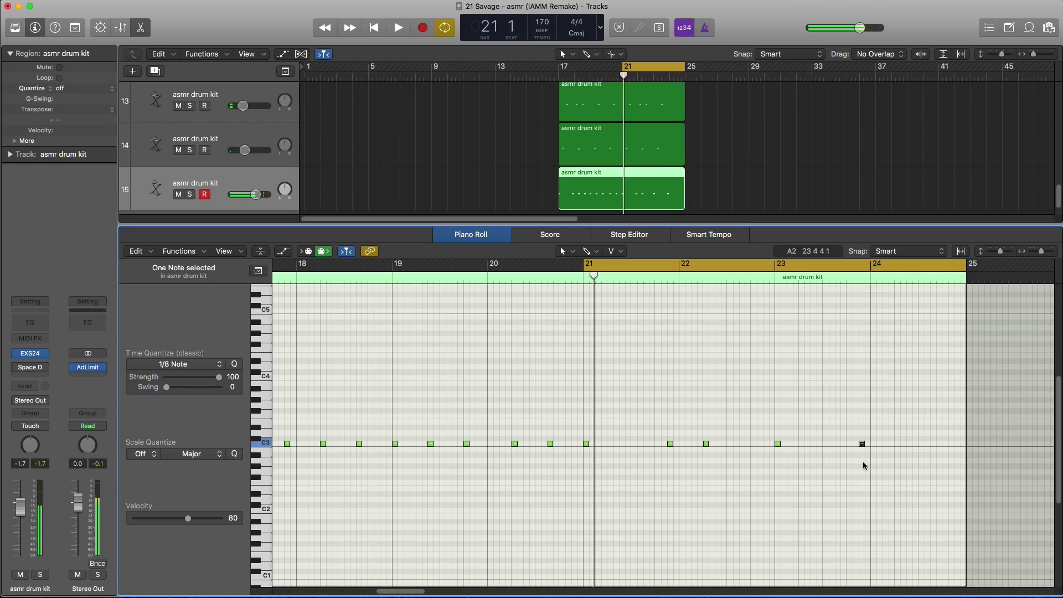
# Step: In track 11's region at bars 17 to 25, add an F#2 note at 22 2 1 and lengthen it to about one beat
pyautogui.scroll(-2, 862, 461)
pyautogui.scroll(3, 613, 190)
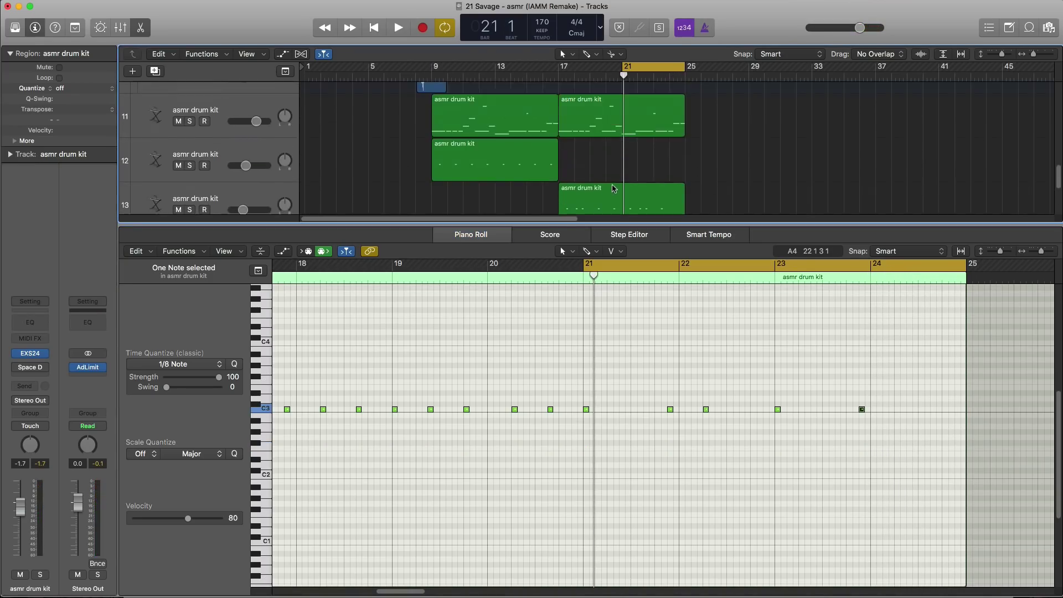
pyautogui.click(615, 118)
pyautogui.press('space')
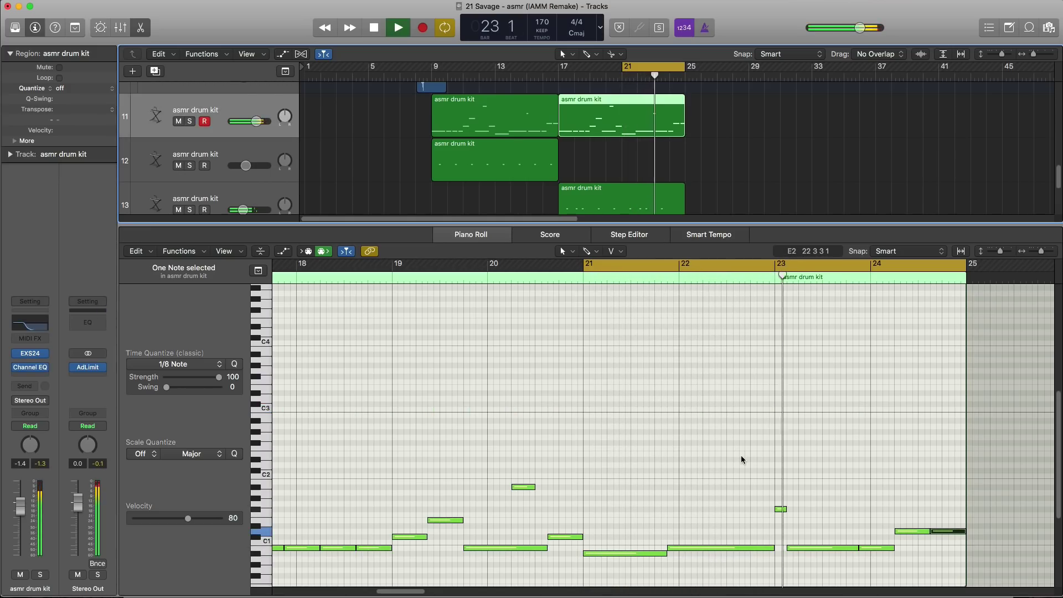
pyautogui.press('space')
pyautogui.press('space')
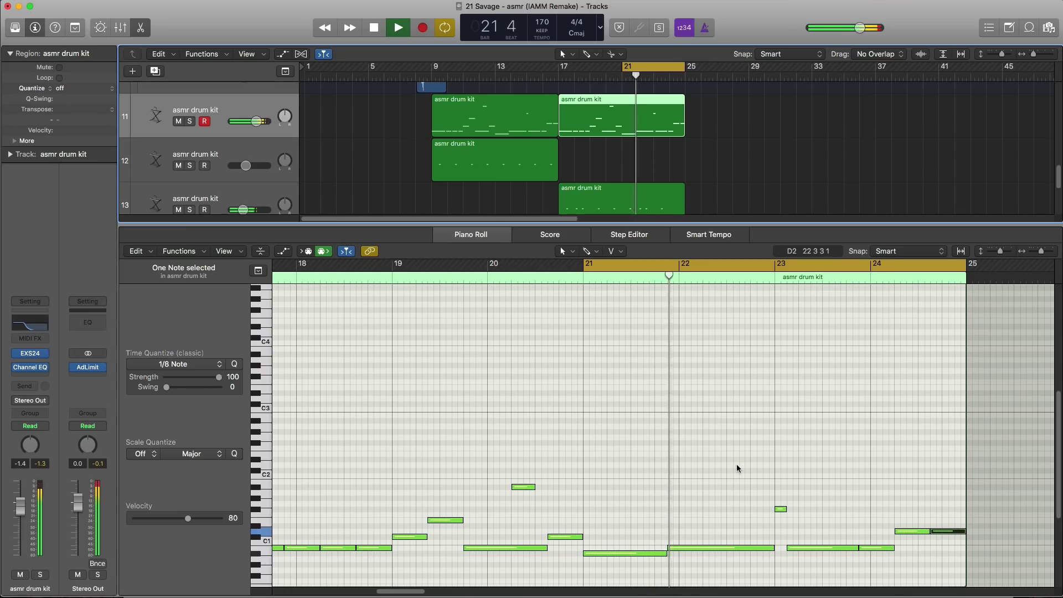
pyautogui.press('space')
pyautogui.click(706, 443)
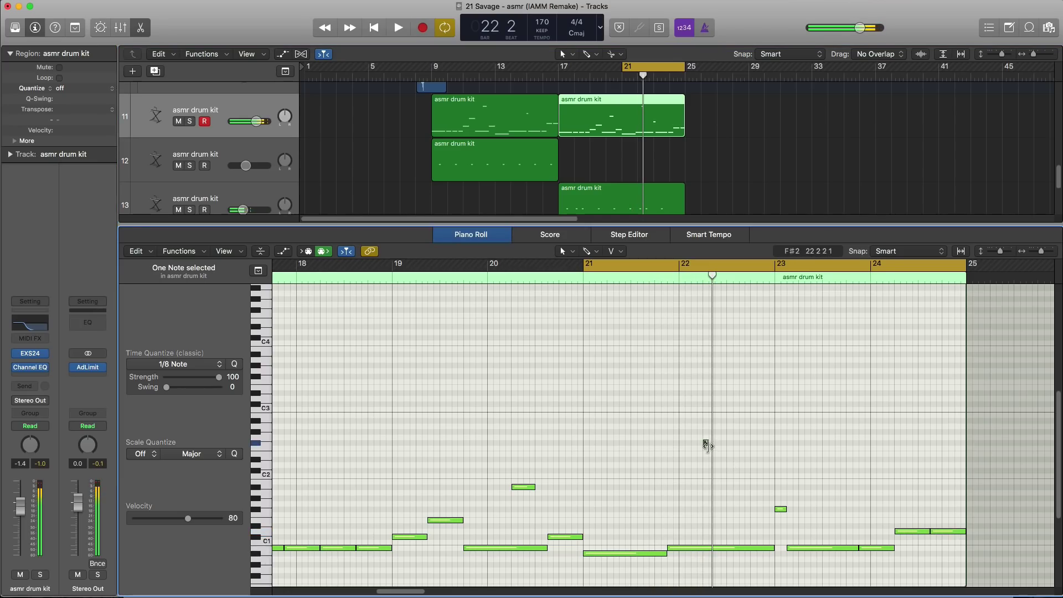
pyautogui.moveTo(706, 443); pyautogui.dragTo(726, 444)
pyautogui.press('space')
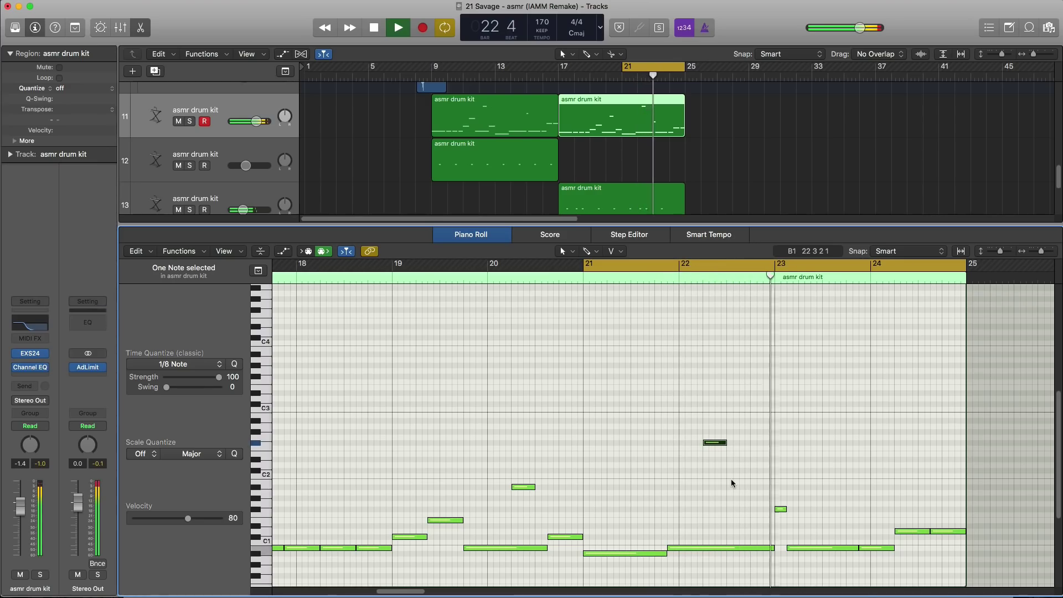
# Step: Close the piano roll, stop playback and add a new track below track 15 with the same settings
pyautogui.press('x')
pyautogui.press('x')
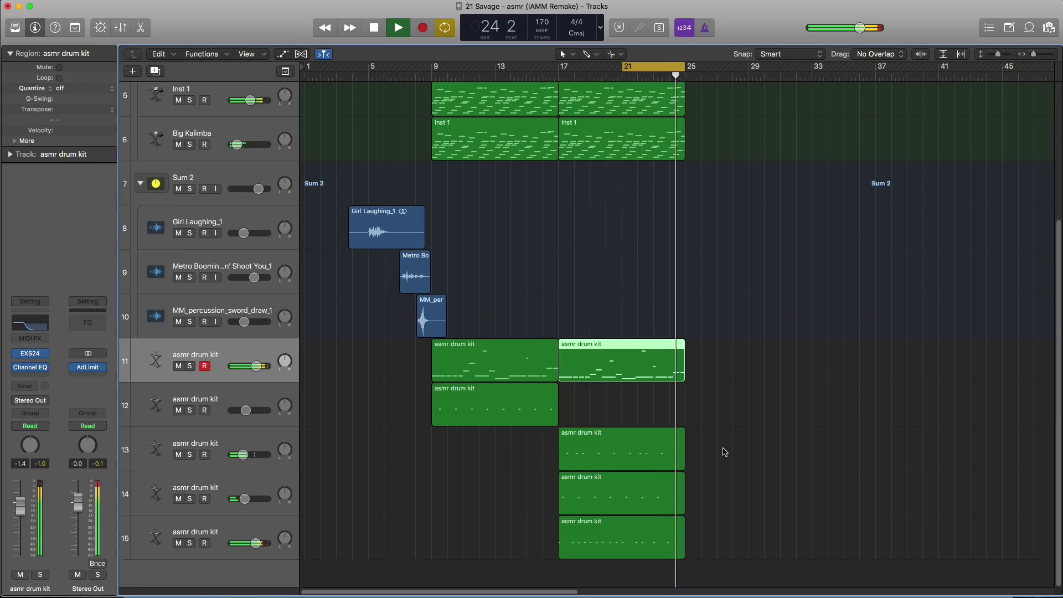
pyautogui.press('space')
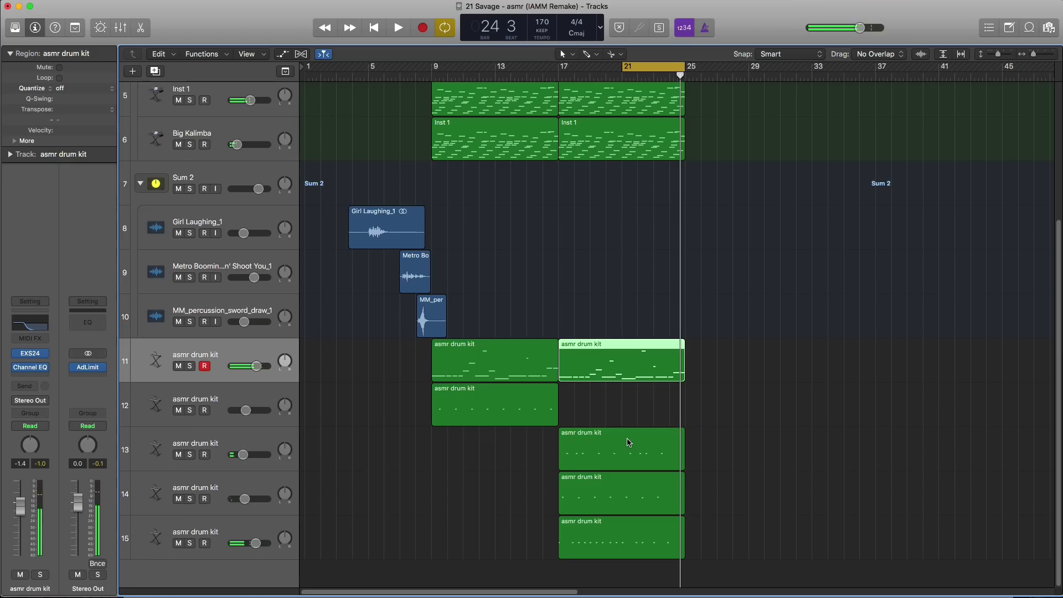
pyautogui.press('super+Up')
pyautogui.click(246, 534)
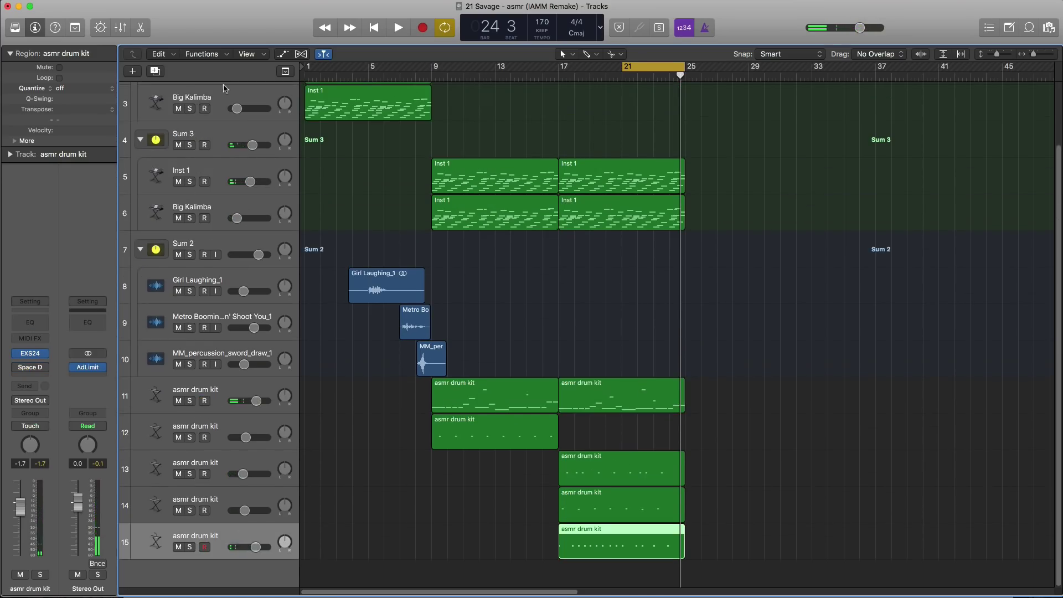
pyautogui.click(154, 72)
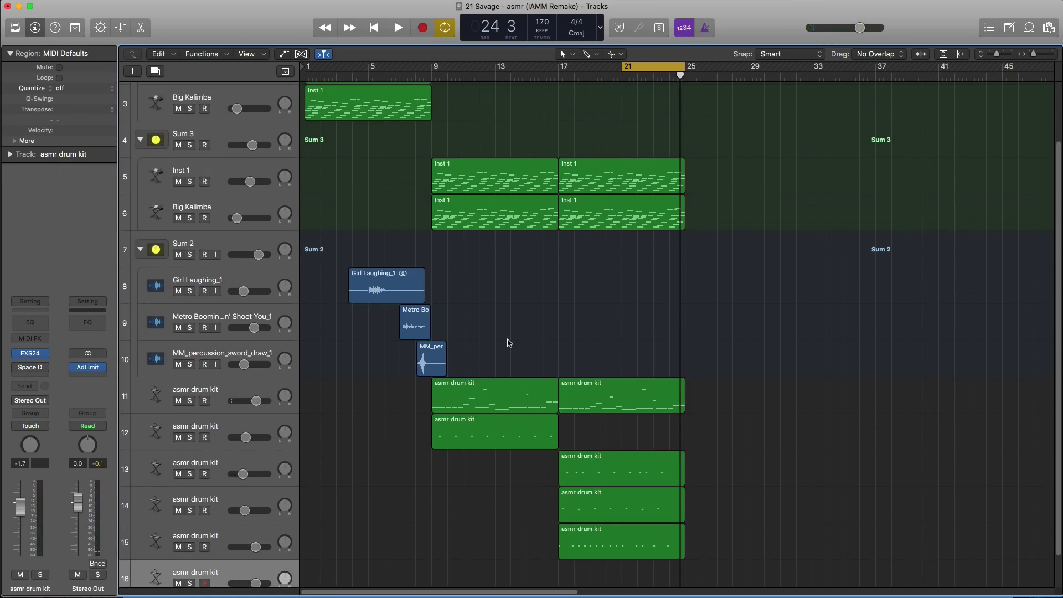
pyautogui.scroll(-2, 645, 553)
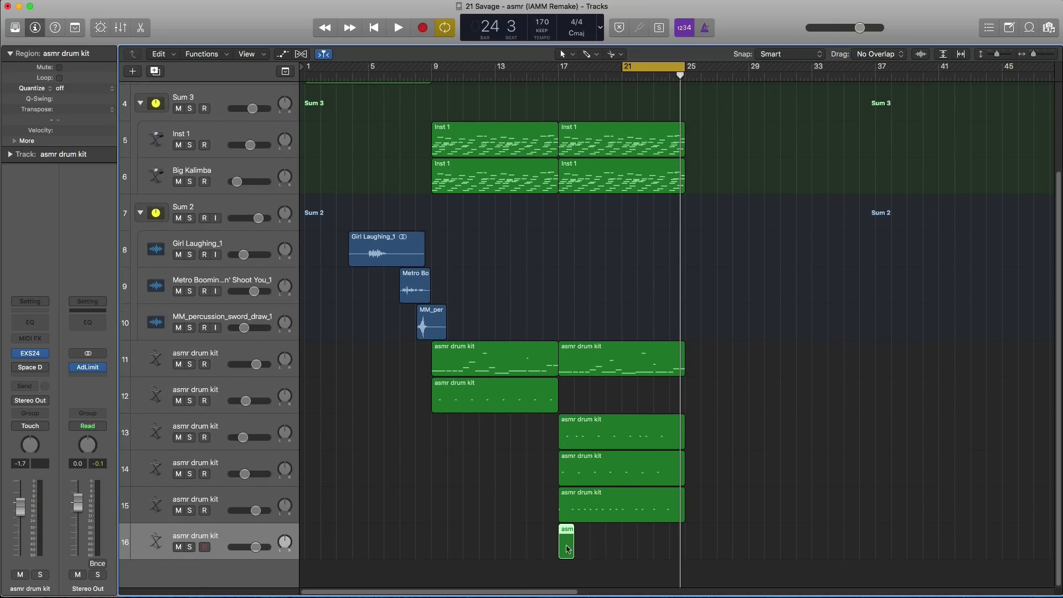
# Step: Extend track 16's new region across bars 17 to 25 and limit the playback cycle to bar 24
pyautogui.moveTo(569, 551); pyautogui.dragTo(684, 559)
pyautogui.press('space')
pyautogui.click(672, 74)
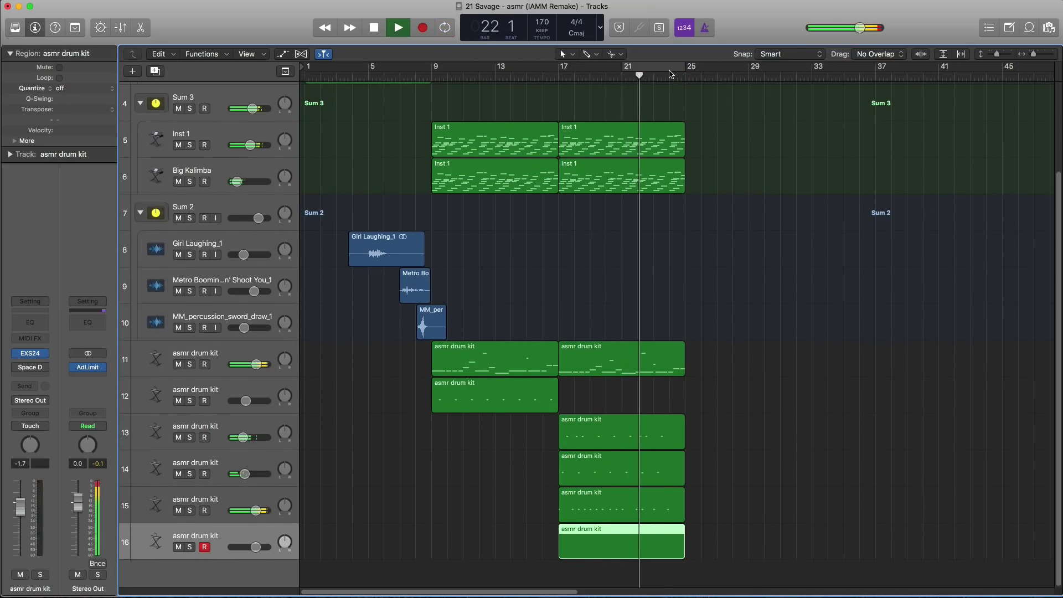
pyautogui.click(671, 74)
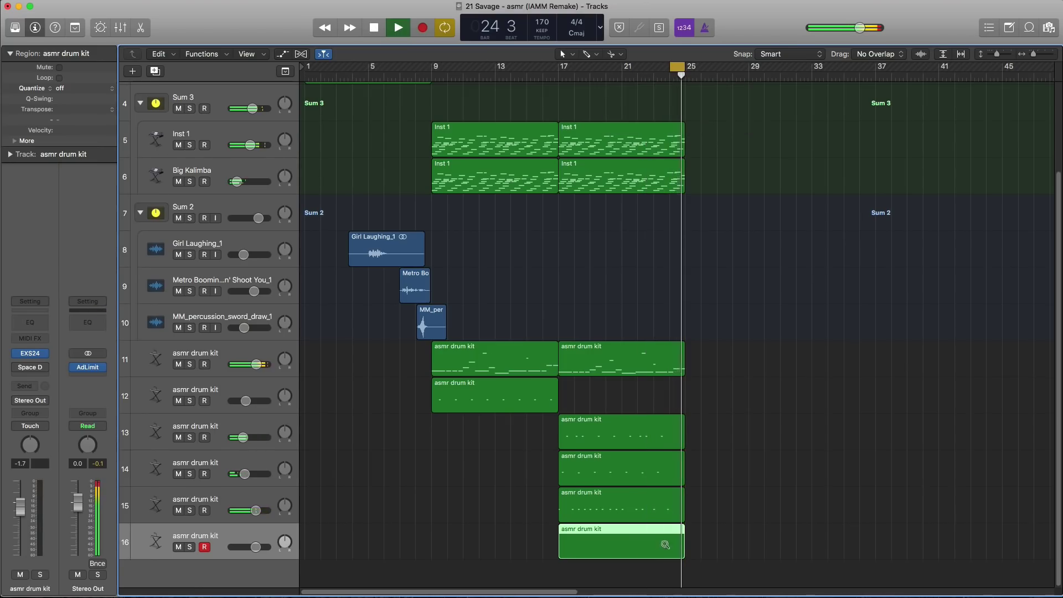
# Step: In track 16's region, add short C4 notes within beat 4 of bar 24 and play them back
pyautogui.press('space')
pyautogui.doubleClick(666, 545)
pyautogui.scroll(2, 770, 524)
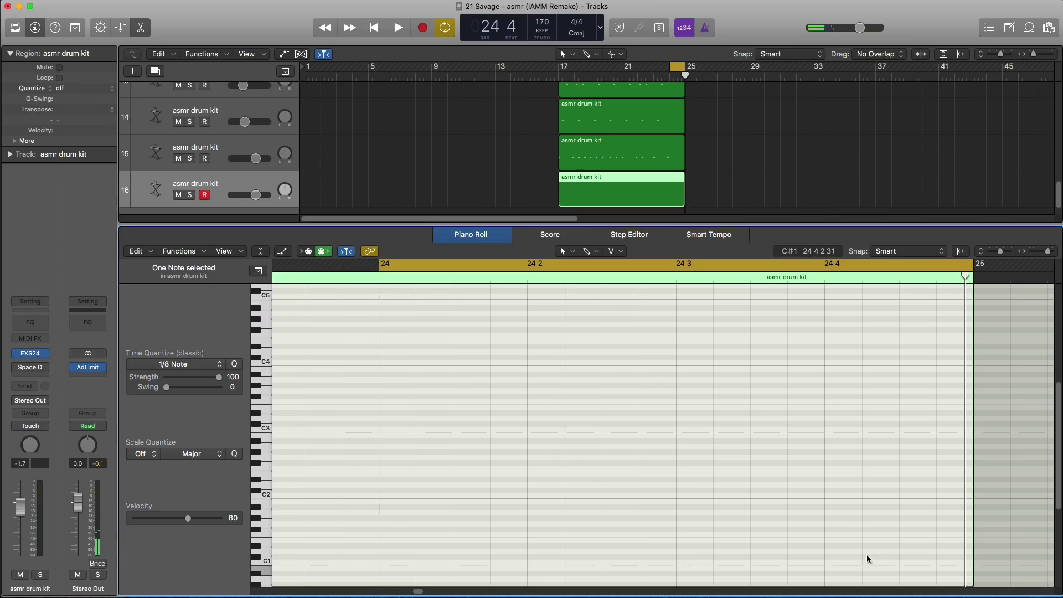
pyautogui.scroll(2, 888, 542)
pyautogui.scroll(-3, 889, 542)
pyautogui.click(848, 403)
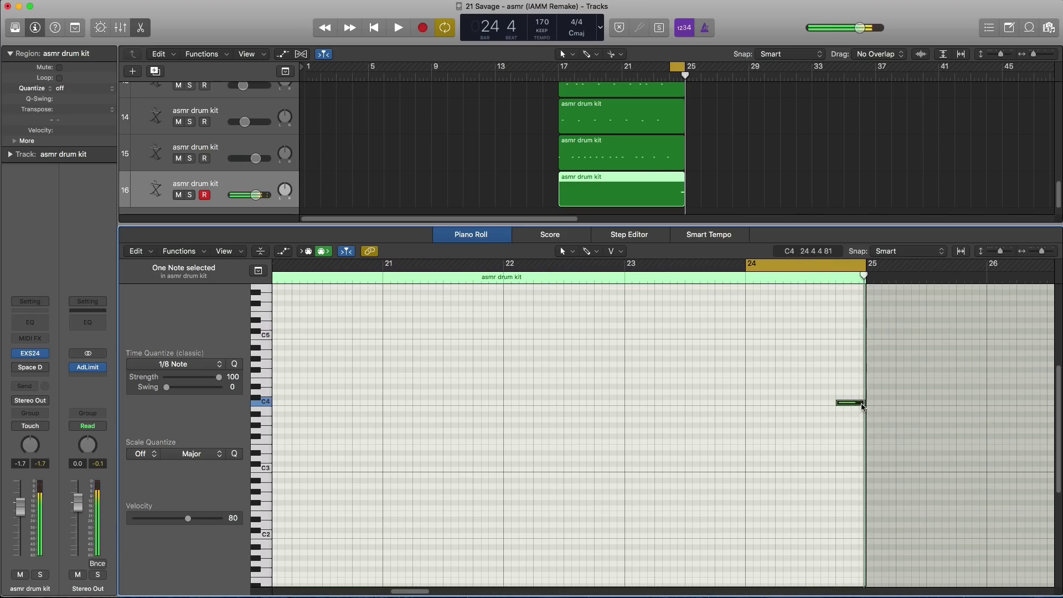
pyautogui.moveTo(863, 403); pyautogui.dragTo(849, 403)
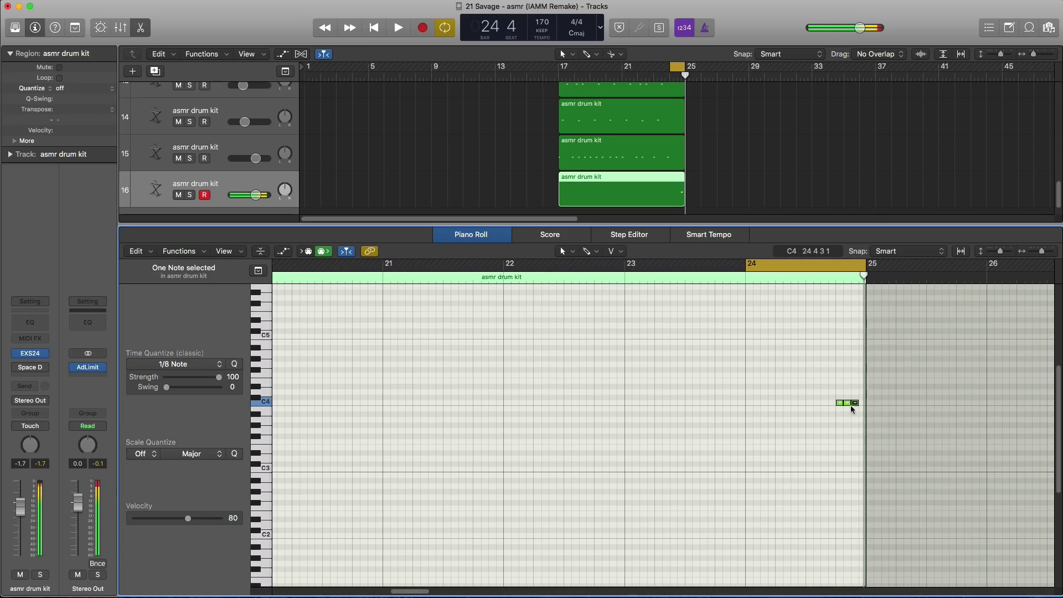
pyautogui.press('space')
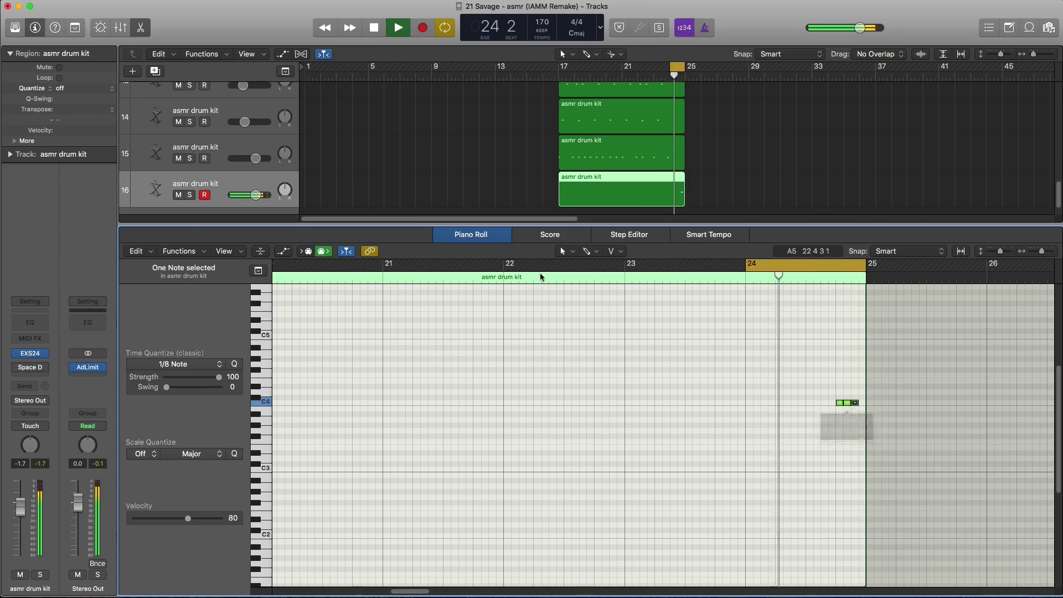
# Step: Close the piano roll, lower track 16's volume to -9.0 dB and audition bars 21 to 25 in a cycle
pyautogui.press('e')
pyautogui.moveTo(253, 548); pyautogui.dragTo(247, 549)
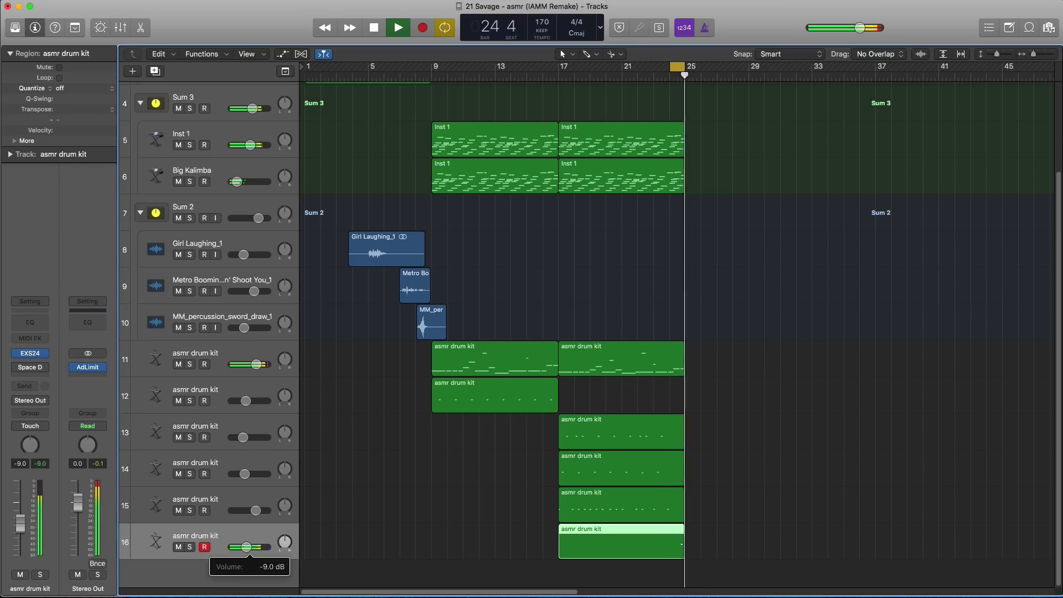
pyautogui.press('space')
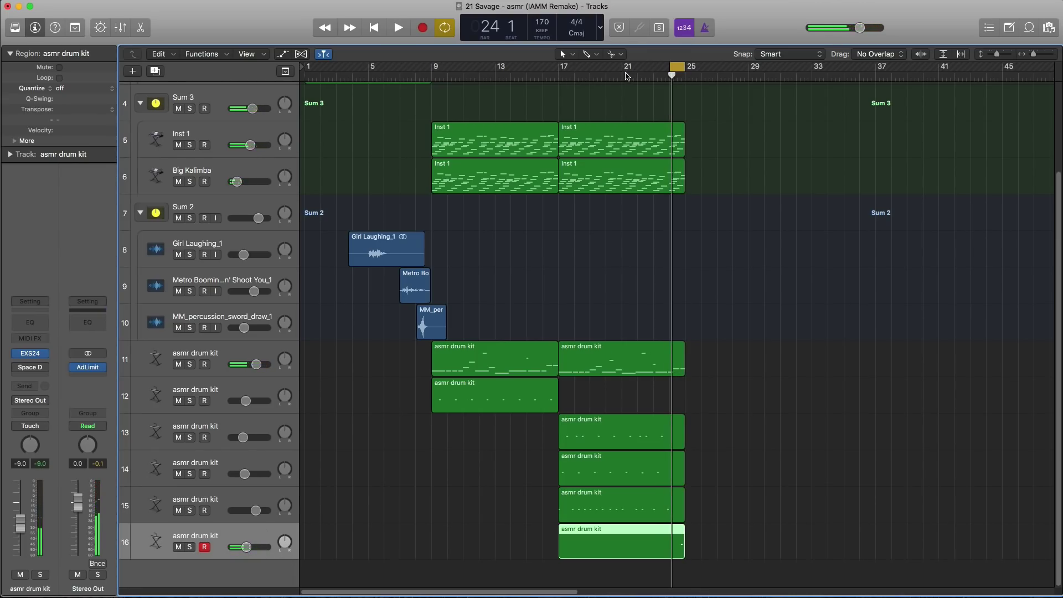
pyautogui.moveTo(627, 77); pyautogui.dragTo(683, 82)
pyautogui.press('space')
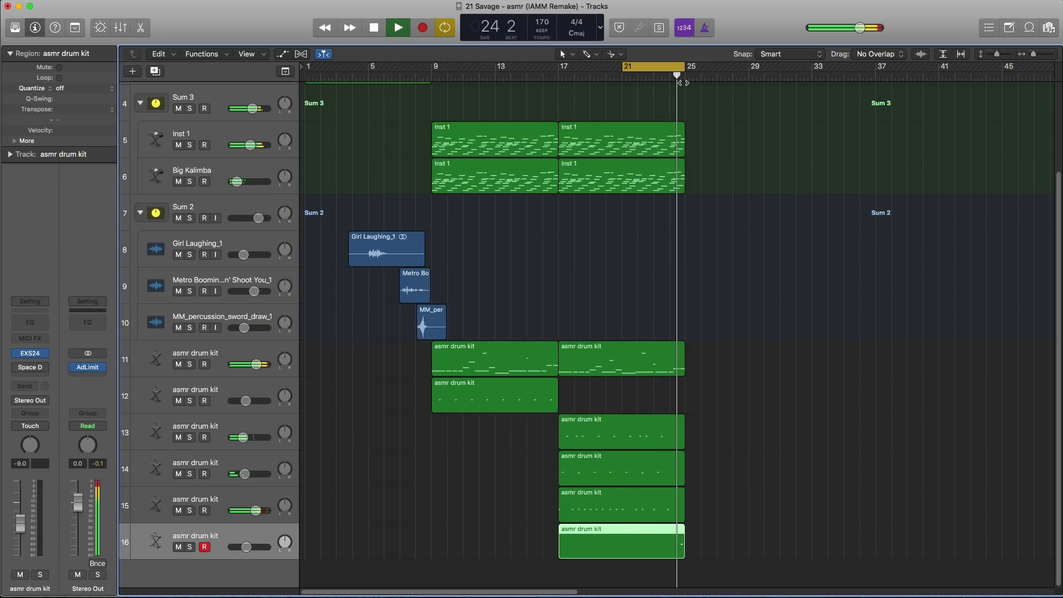
pyautogui.press('space')
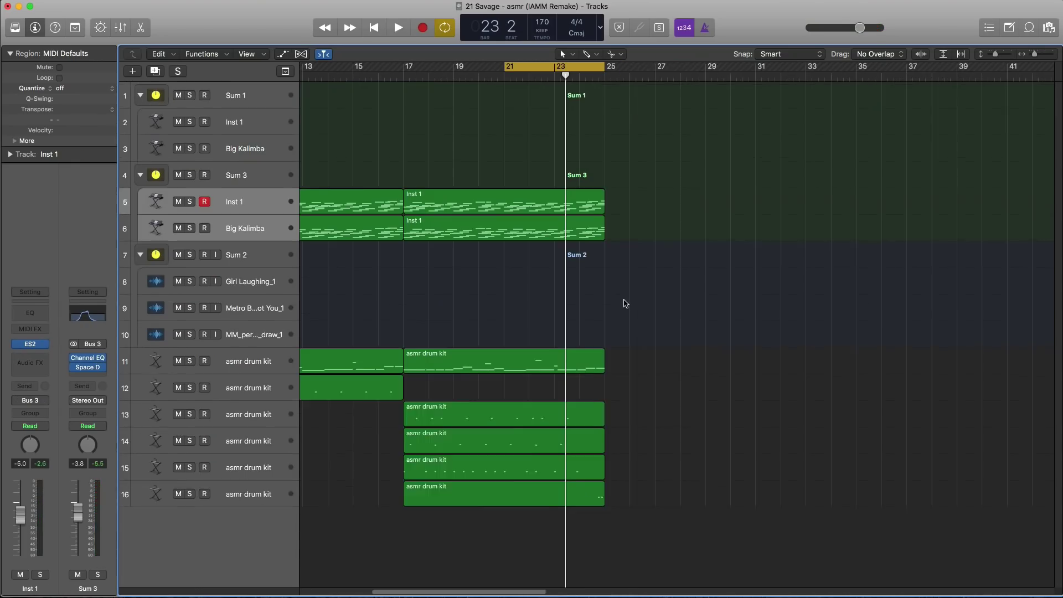
# Step: Set the cycle range to bars 25 to 33 and place the new Inst 1 melody region at bar 25 on track 5
pyautogui.scroll(-2, 624, 302)
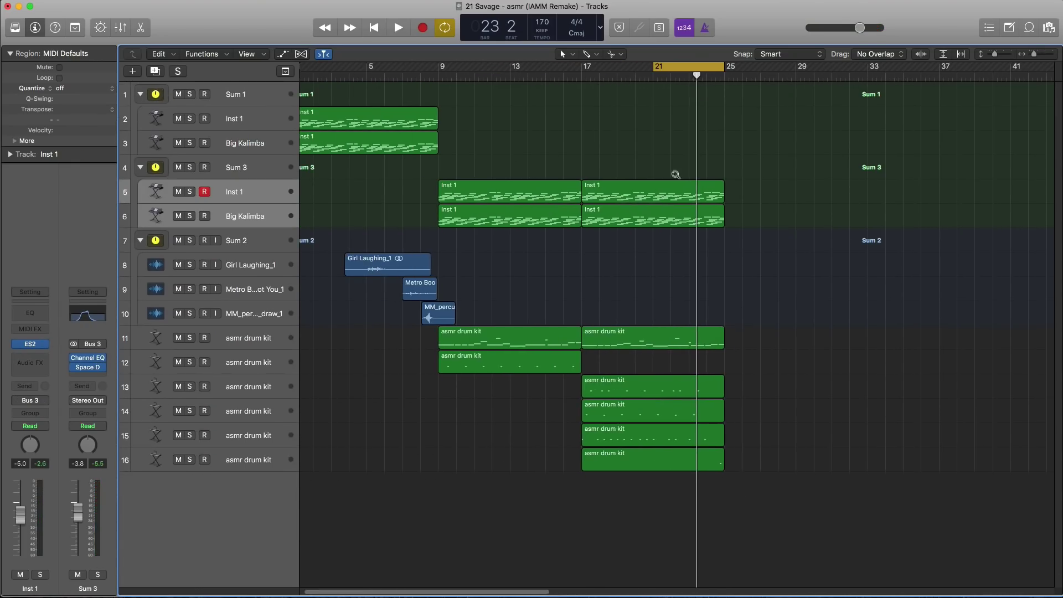
pyautogui.moveTo(696, 73); pyautogui.dragTo(867, 82)
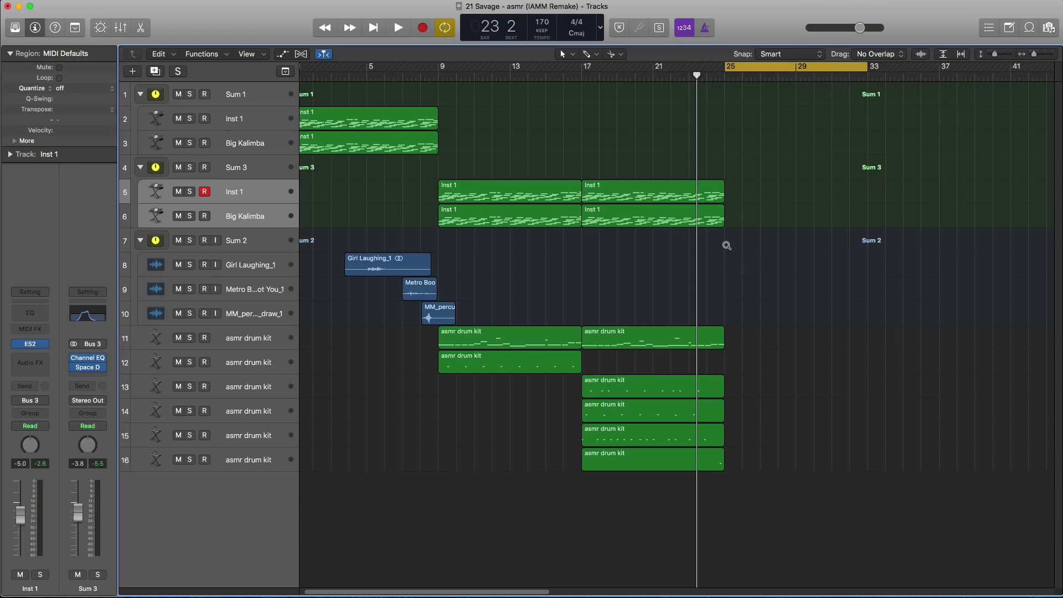
pyautogui.keyDown('ctrl'); pyautogui.keyDown('alt'); pyautogui.click(727, 245); pyautogui.keyUp('alt'); pyautogui.keyUp('ctrl')
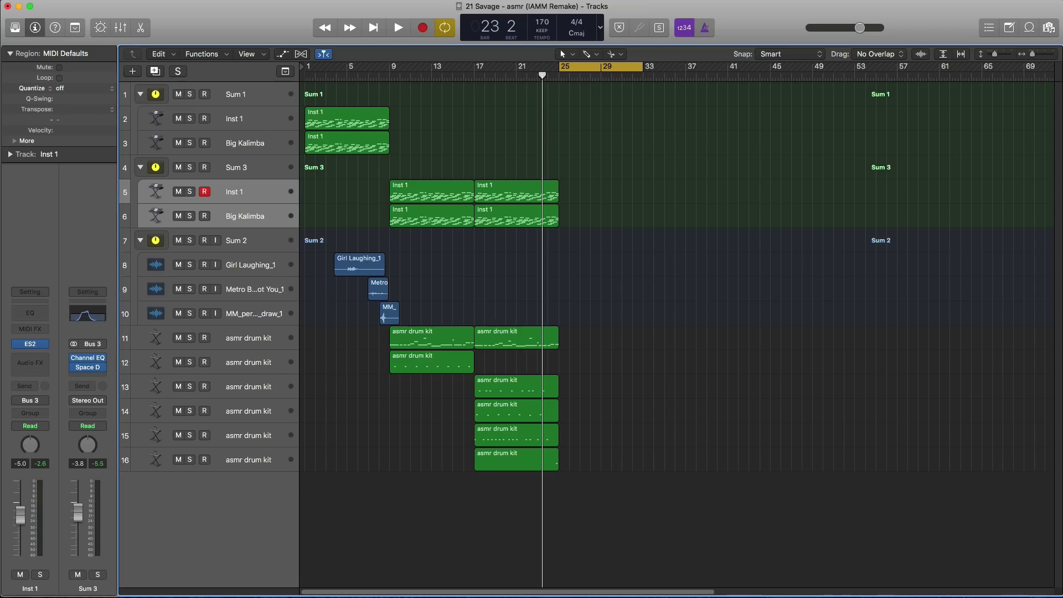
pyautogui.moveTo(971, 157); pyautogui.dragTo(561, 194)
pyautogui.click(805, 265)
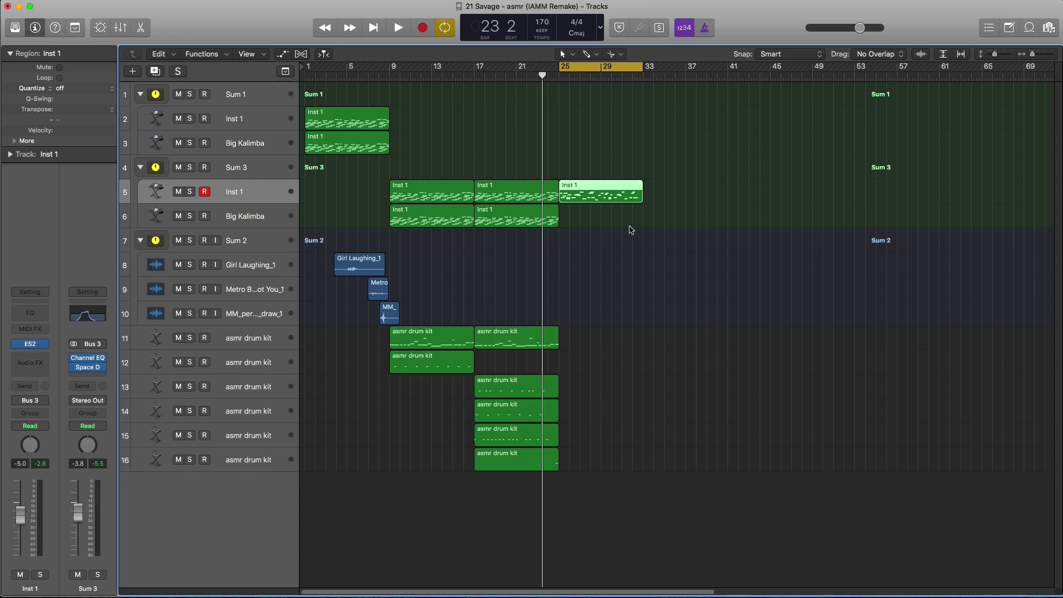
# Step: Examine the new Inst 1 region's notes in the piano roll and play the region from bar 25
pyautogui.doubleClick(627, 199)
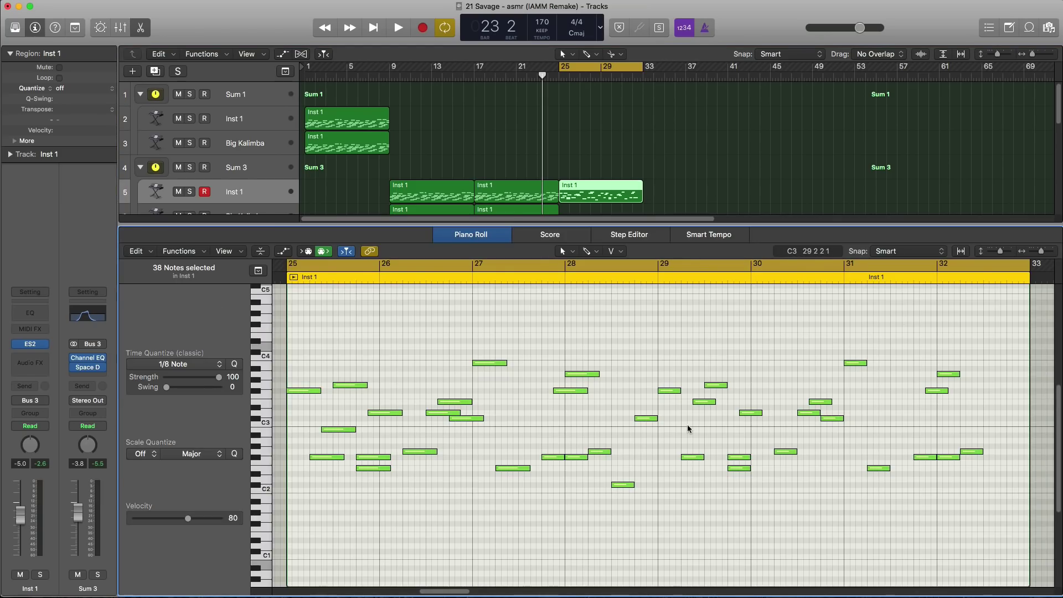
pyautogui.press('x')
pyautogui.press('x')
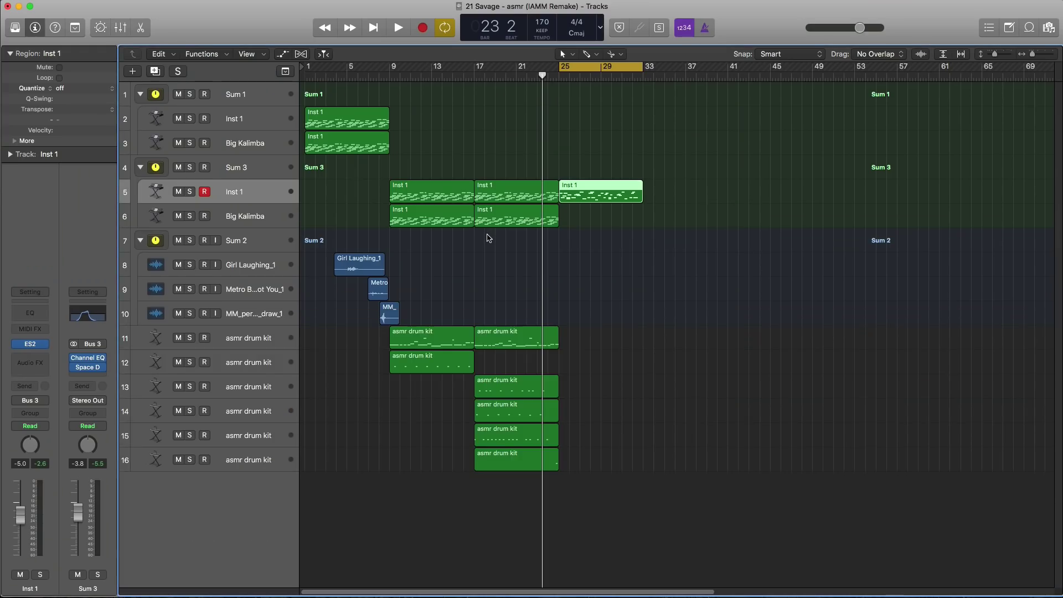
pyautogui.press('space')
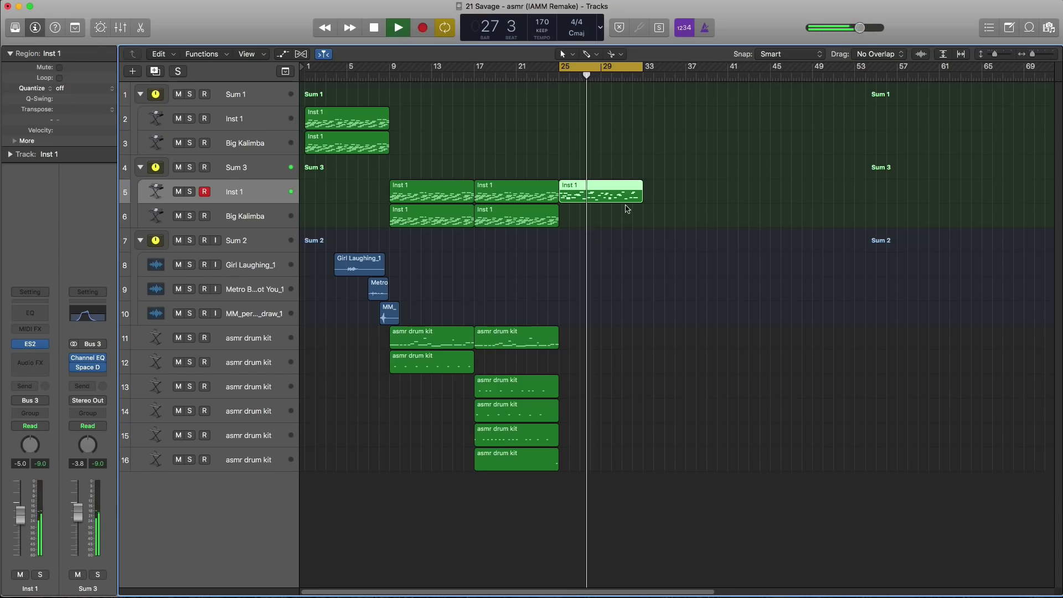
# Step: Copy the bar 25 Inst 1 region to the Big Kalimba track 6, transpose its notes up an octave and play it
pyautogui.moveTo(623, 203); pyautogui.dragTo(622, 216)
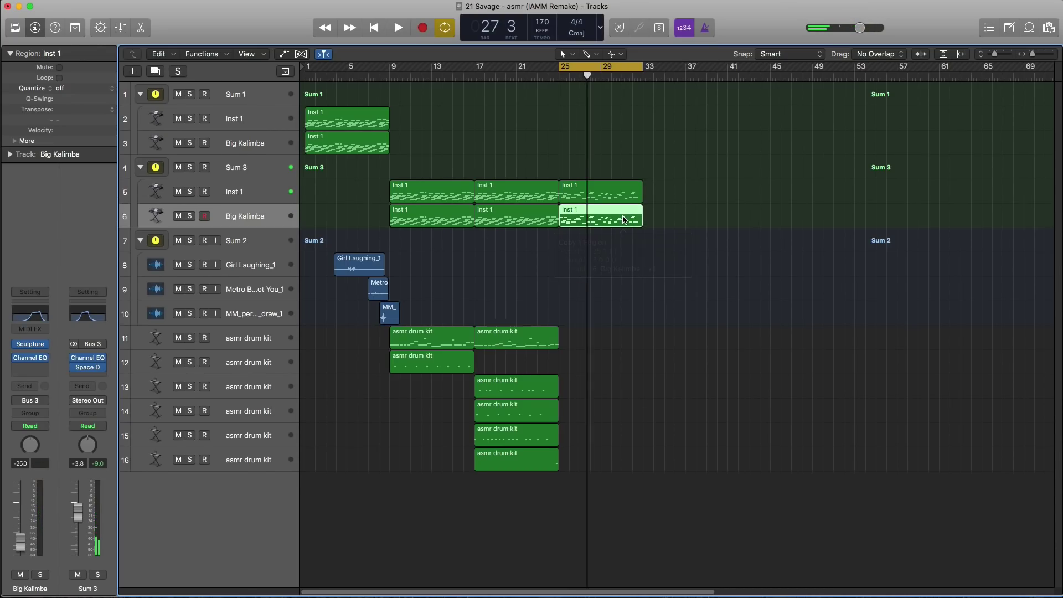
pyautogui.press('p')
pyautogui.hotkey('alt', 'shift', 'Up')
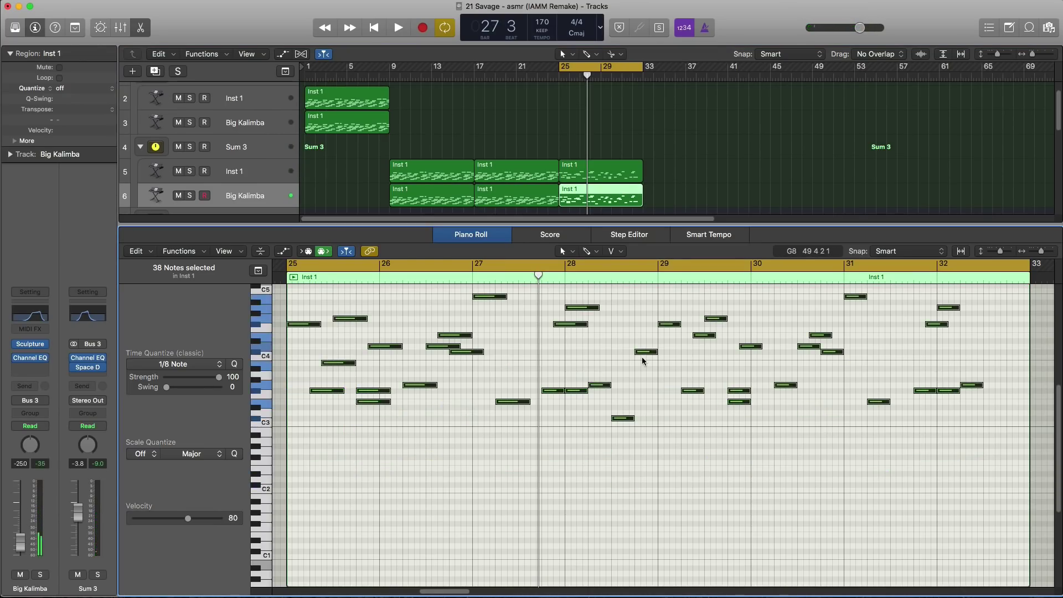
pyautogui.press('space')
pyautogui.press('x')
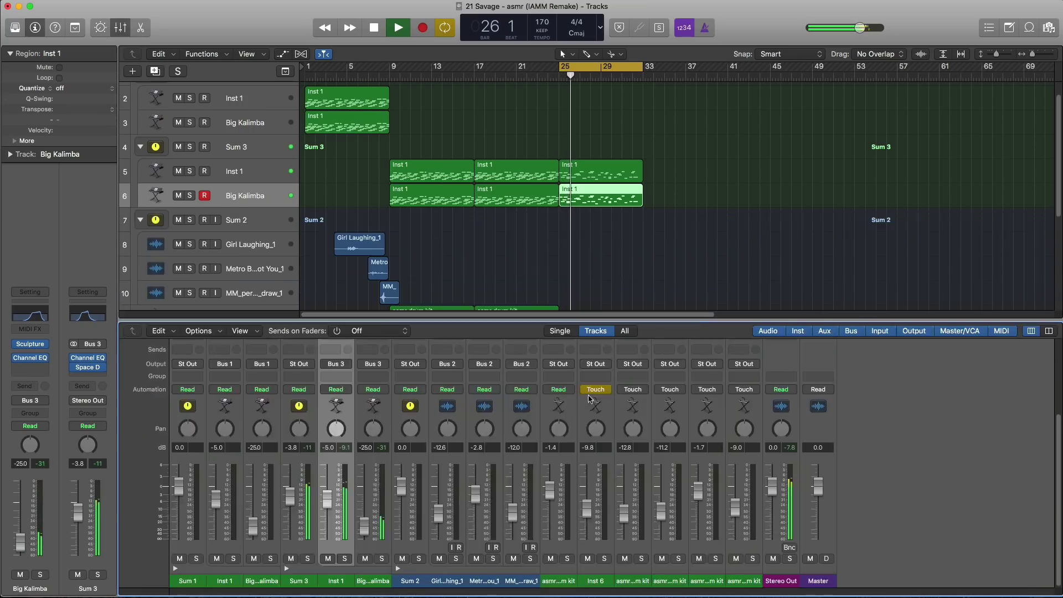
pyautogui.press('x')
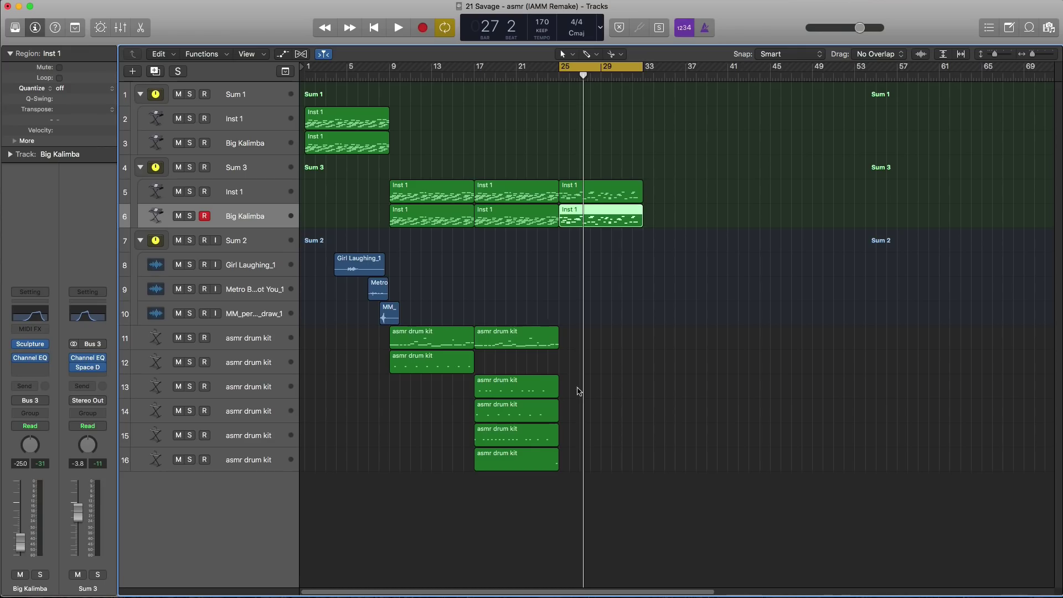
# Step: Copy the bars 17 to 25 drum regions of tracks 11 and 13 to bar 25, playing back the result
pyautogui.moveTo(535, 347); pyautogui.dragTo(619, 347)
pyautogui.press('space')
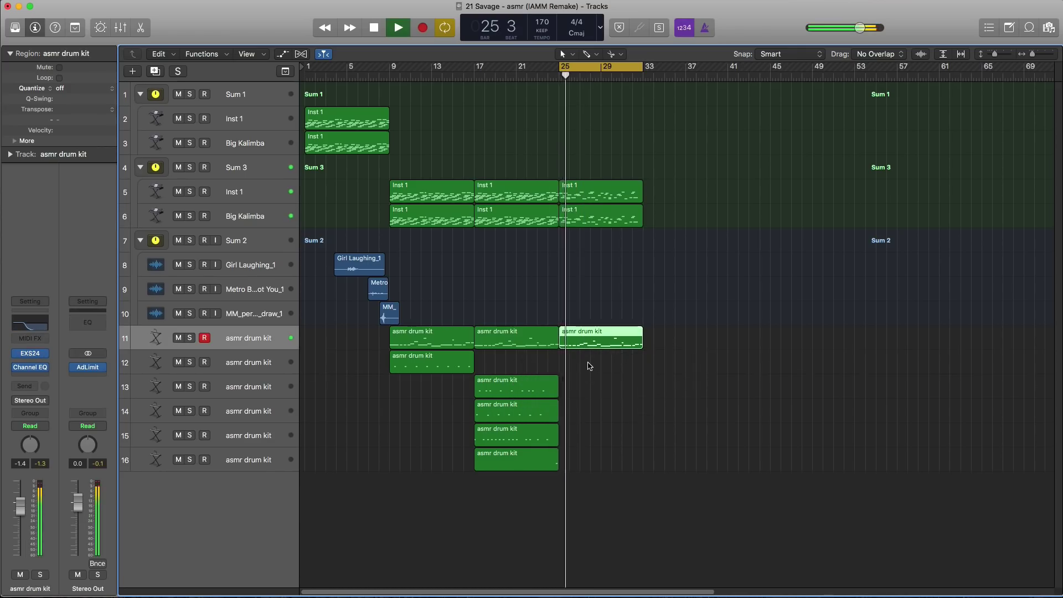
pyautogui.moveTo(551, 383); pyautogui.dragTo(603, 389)
pyautogui.press('space')
pyautogui.press('space')
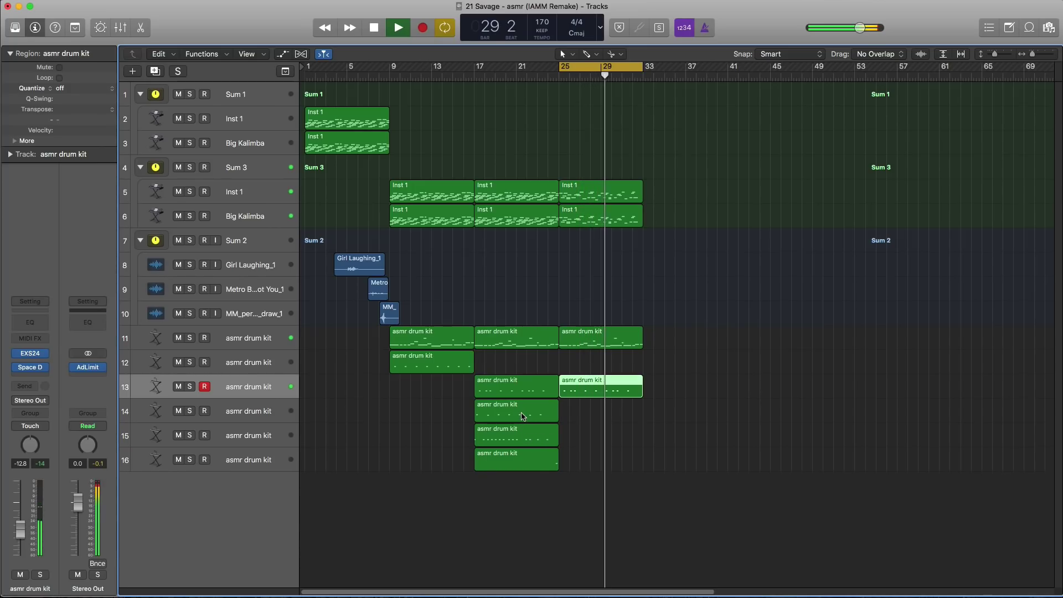
# Step: Copy the drum regions of tracks 14 and 15 to bar 25 and play the section
pyautogui.press('space')
pyautogui.moveTo(522, 416); pyautogui.dragTo(607, 417)
pyautogui.moveTo(522, 440); pyautogui.dragTo(612, 443)
pyautogui.press('space')
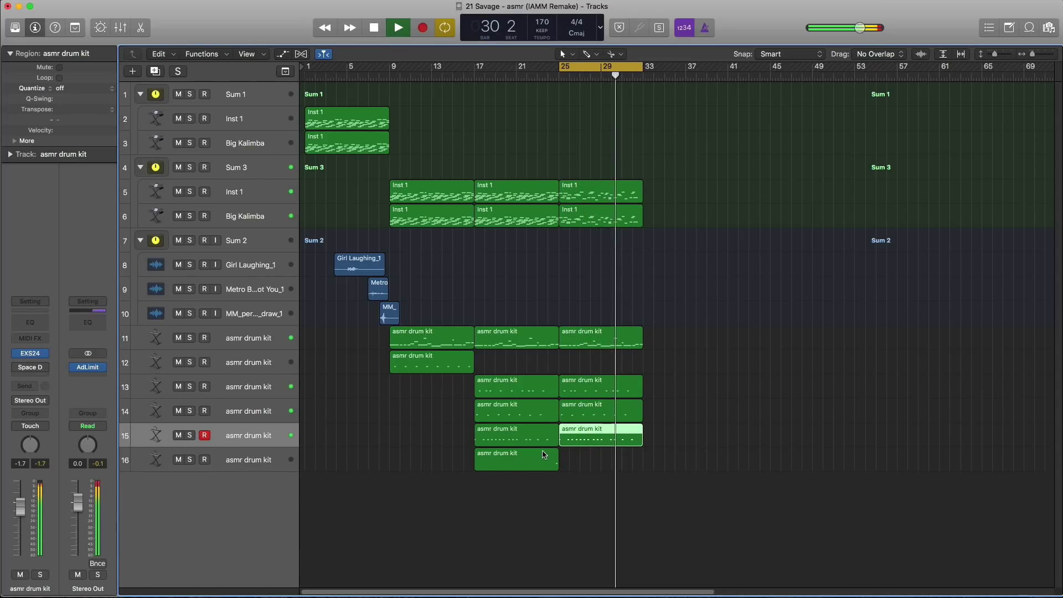
# Step: Copy track 16's drum region to bar 25, play the section and reduce the track height slightly
pyautogui.press('space')
pyautogui.moveTo(544, 455); pyautogui.dragTo(617, 475)
pyautogui.hotkey('shift', 'space')
pyautogui.press('super+Up')
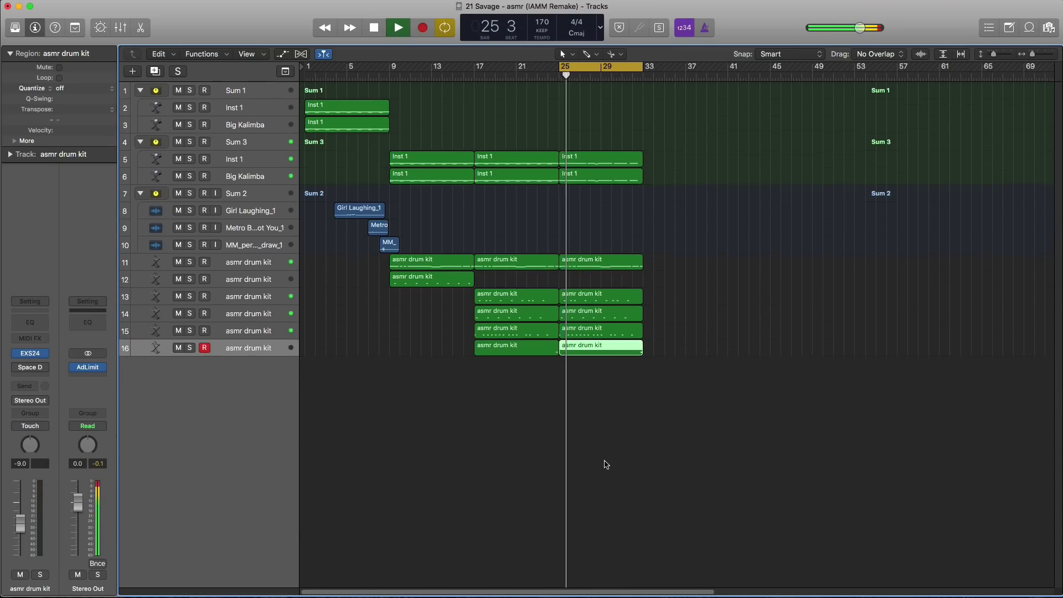
pyautogui.press('super+Down')
pyautogui.press('space')
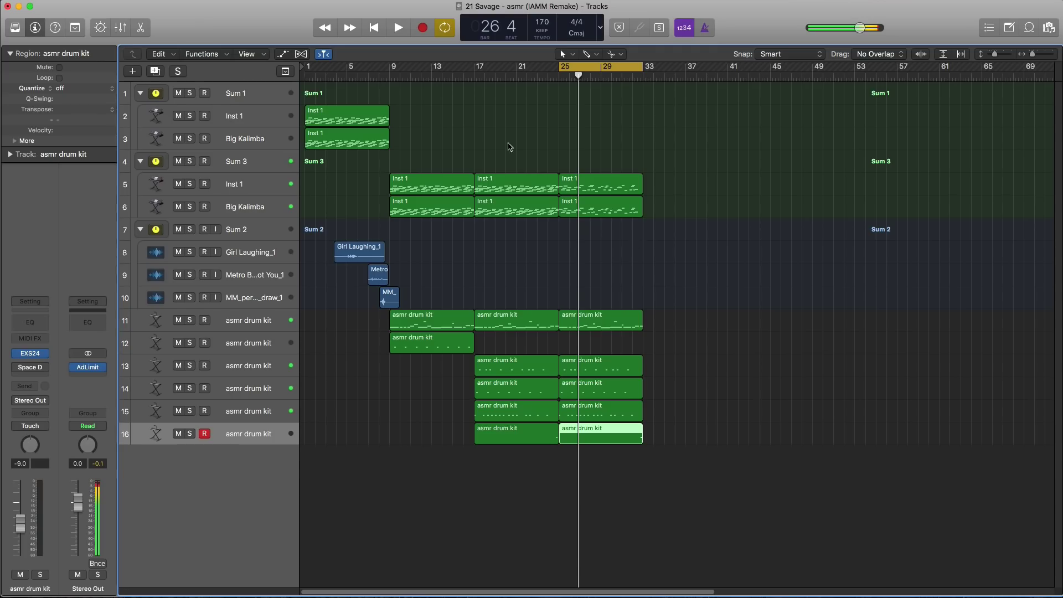
# Step: Add track 17 with the same settings, create a region across bars 25 to 33 and open it in the piano roll
pyautogui.click(156, 73)
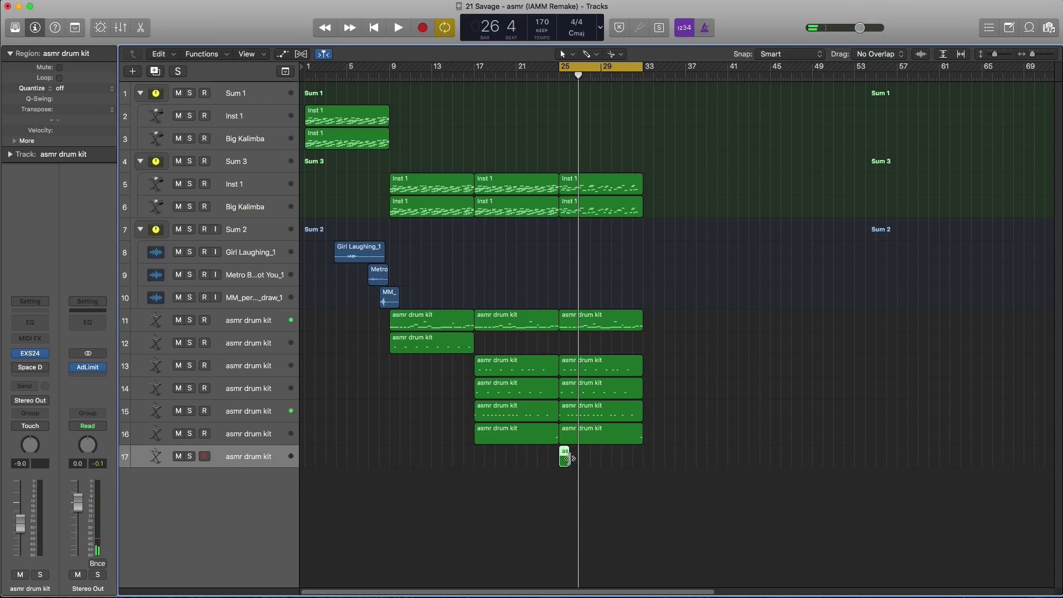
pyautogui.moveTo(571, 459); pyautogui.dragTo(640, 464)
pyautogui.doubleClick(620, 459)
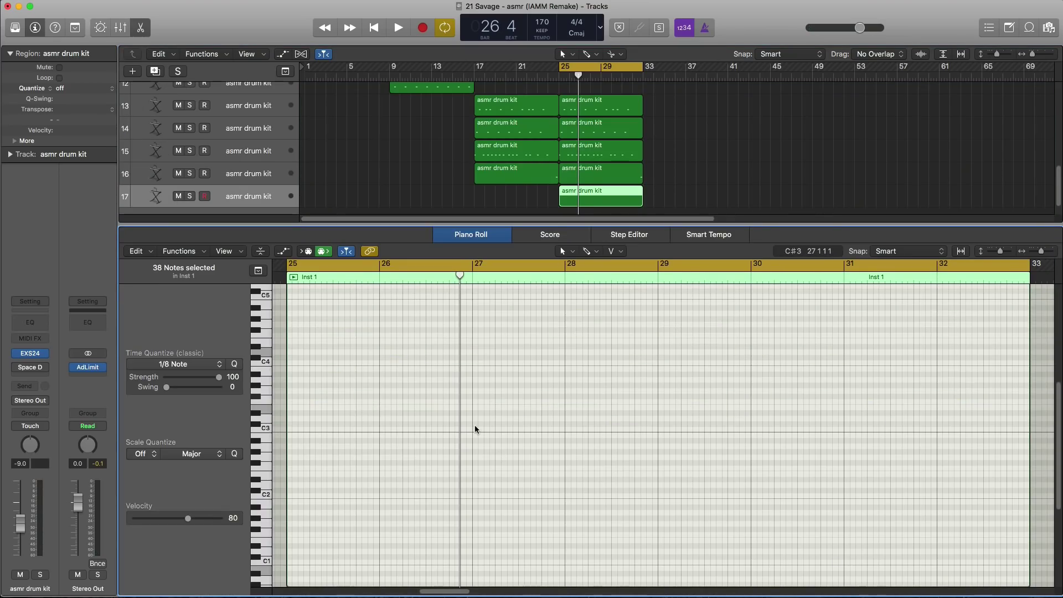
# Step: Try a G#3 note at the start of bar 25, delete it, and assign the Brush Tool as the secondary tool
pyautogui.scroll(2, 527, 448)
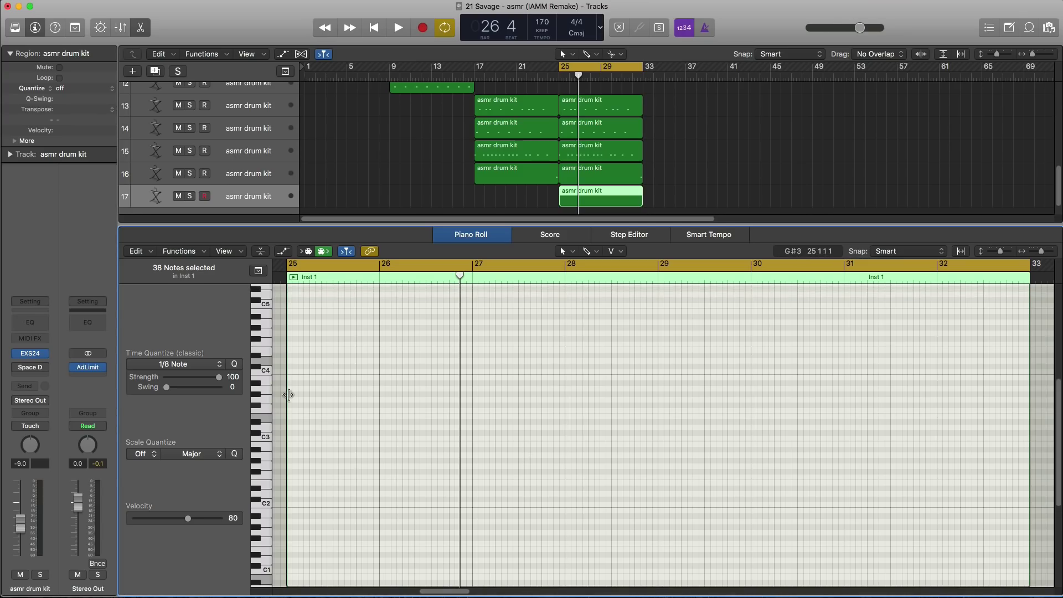
pyautogui.moveTo(303, 397); pyautogui.dragTo(298, 397)
pyautogui.click(588, 250)
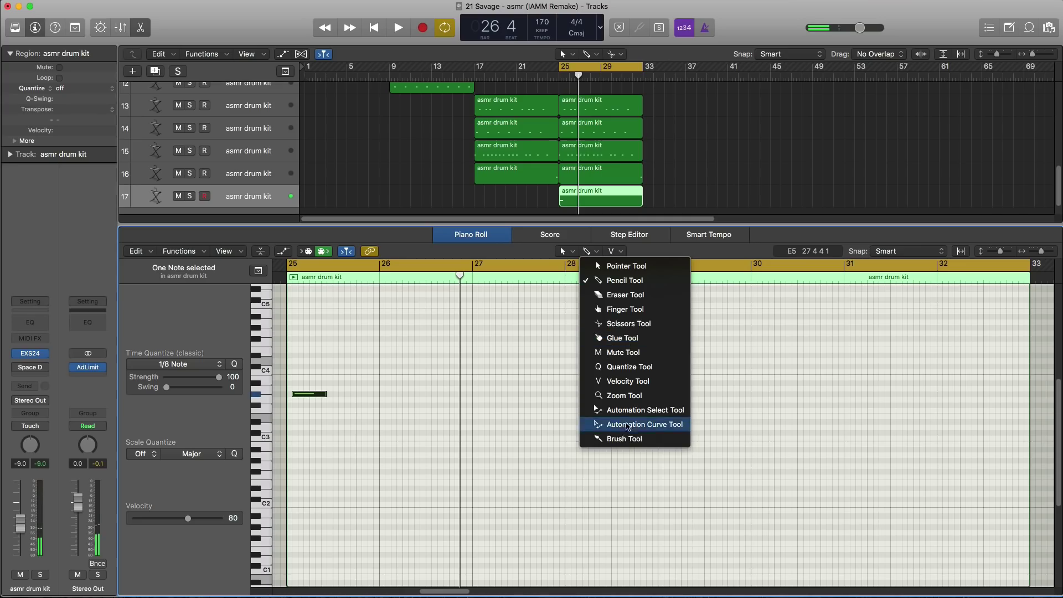
pyautogui.click(615, 445)
pyautogui.press('Delete')
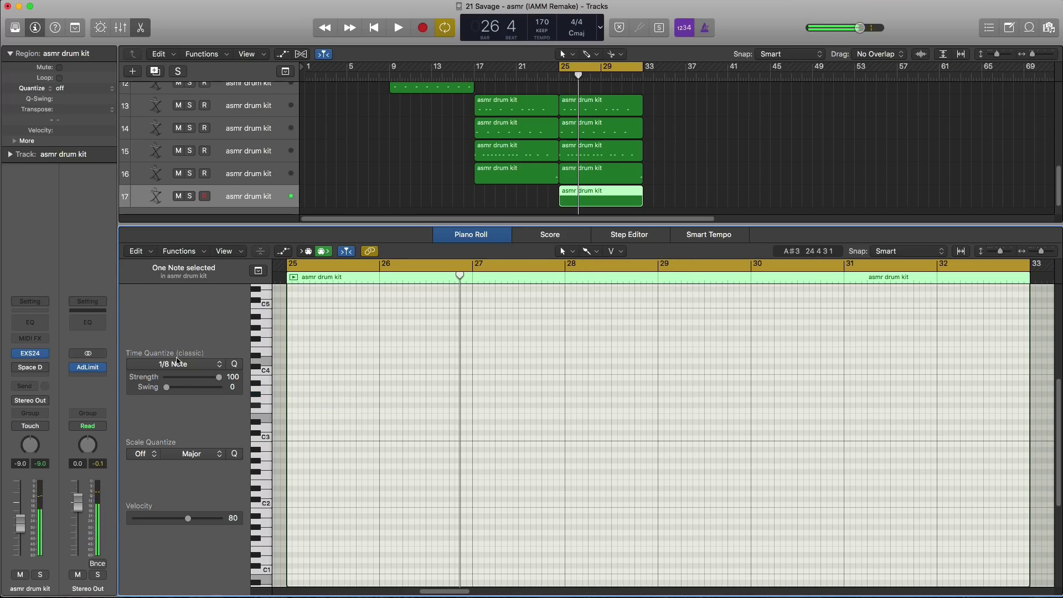
# Step: Brush consecutive eighth-note G#3 notes through bars 25 and 26 in track 17's region, checking them against playback
pyautogui.moveTo(293, 397); pyautogui.dragTo(327, 397)
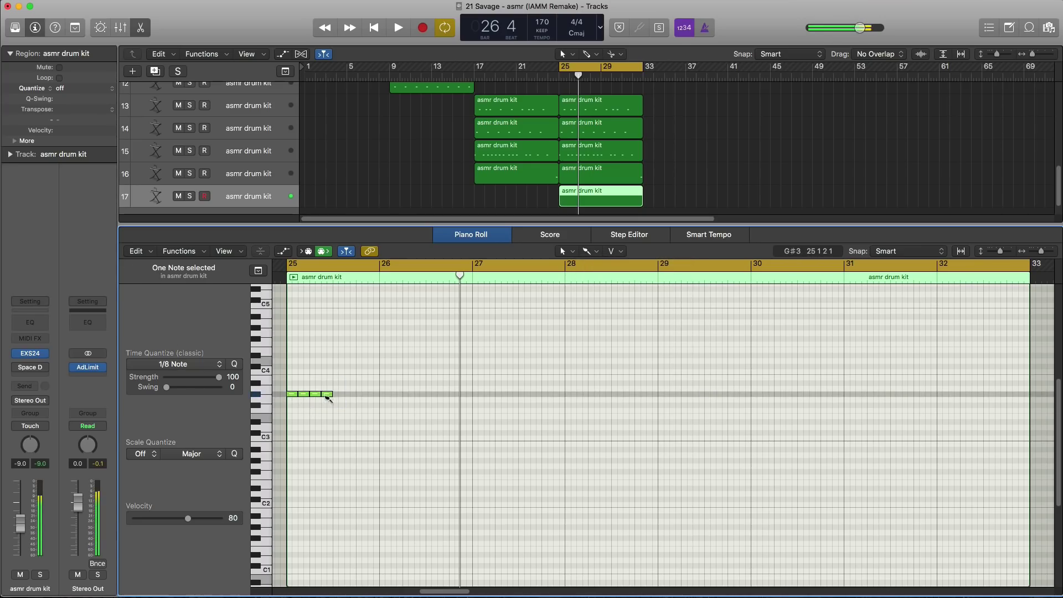
pyautogui.press('space')
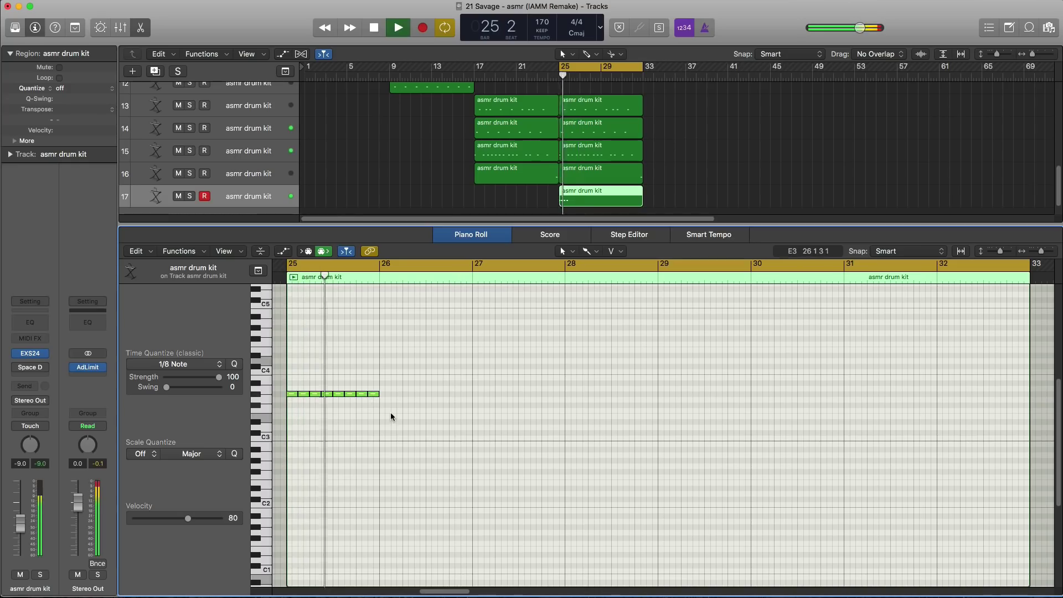
pyautogui.press('space')
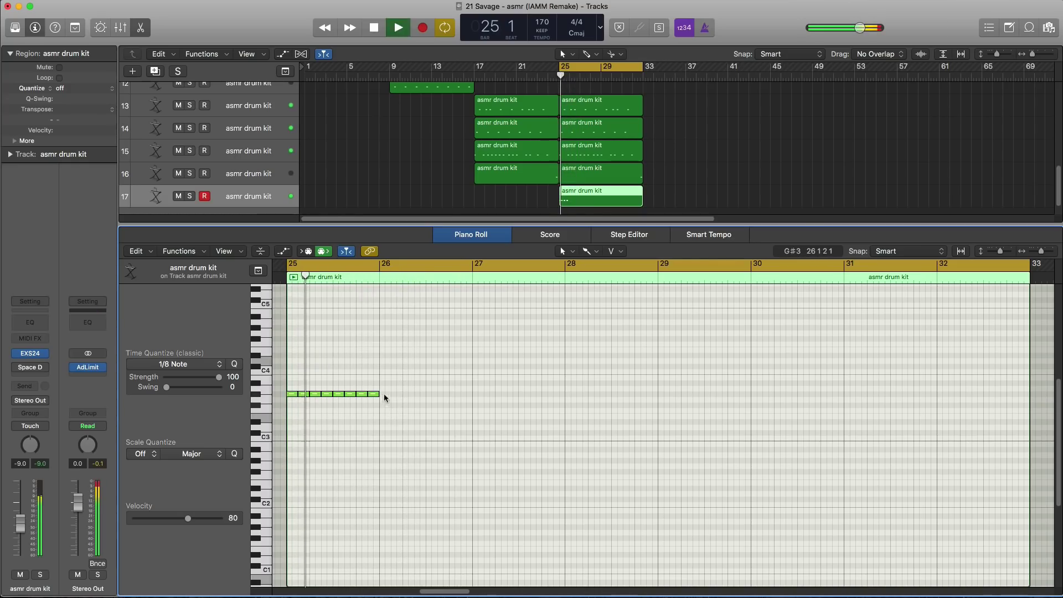
pyautogui.moveTo(385, 399)
pyautogui.mouseDown()
pyautogui.moveTo(463, 402)
pyautogui.moveTo(435, 398)
pyautogui.mouseUp()
pyautogui.press('space')
pyautogui.press('super+Right')
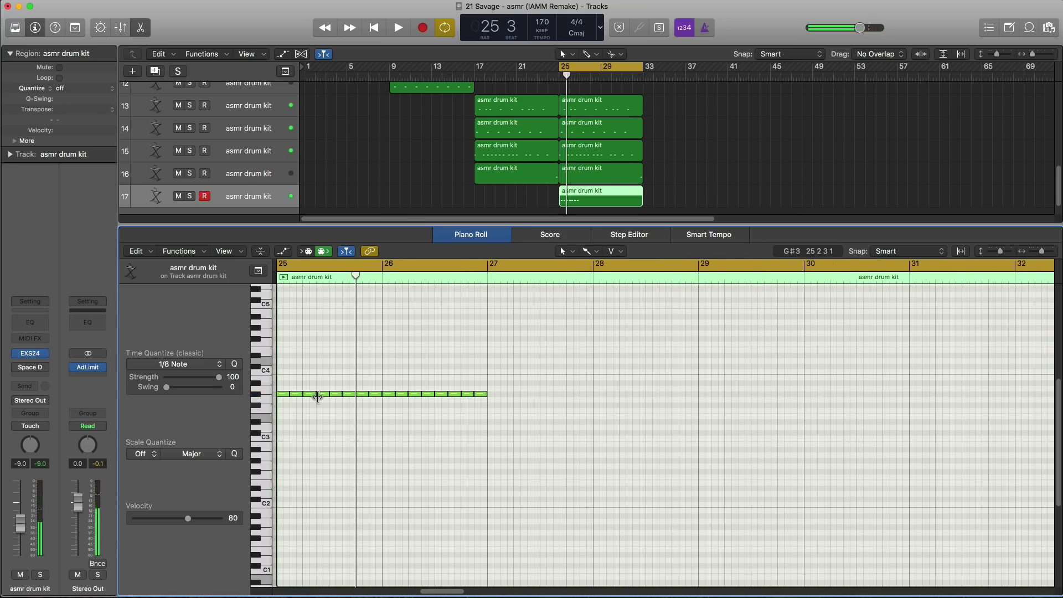
# Step: Shorten the third G#3 note of bar 25 to a sixteenth, pencil another sixteenth right after it and check it in playback
pyautogui.press('super+Right')
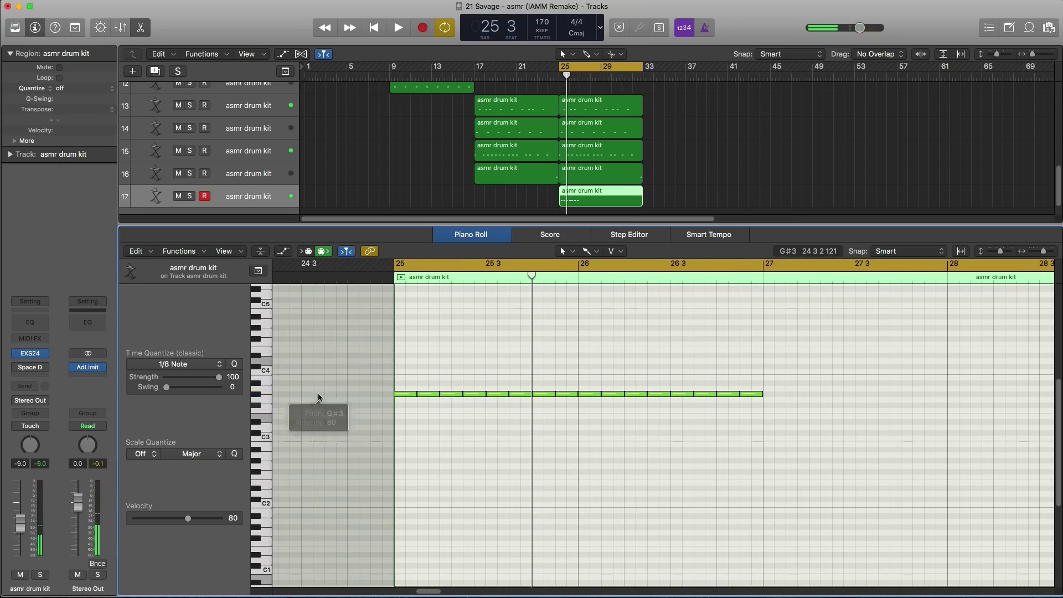
pyautogui.click(460, 396)
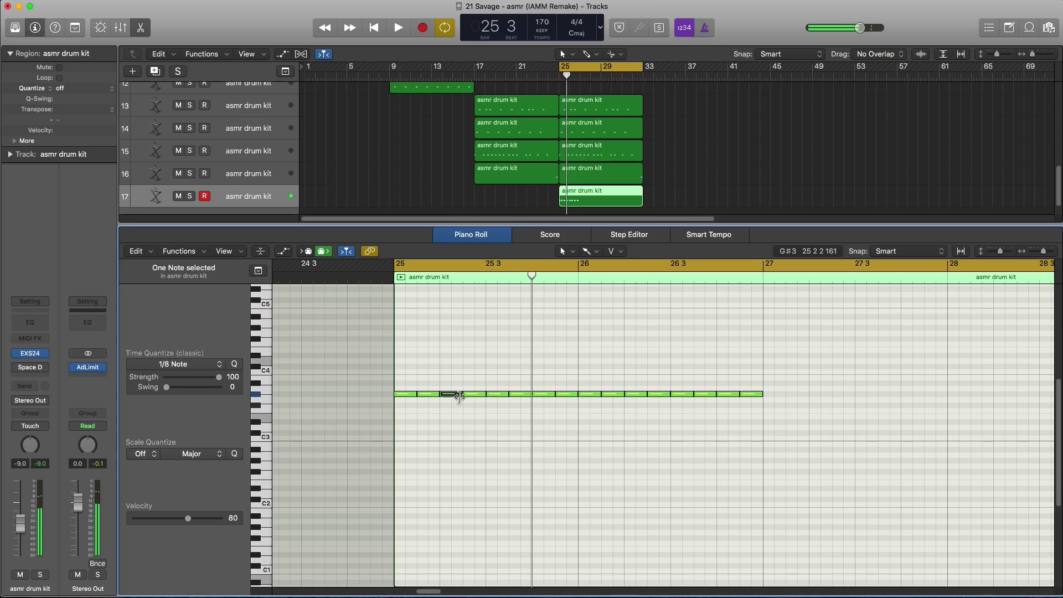
pyautogui.moveTo(459, 397); pyautogui.dragTo(450, 397)
pyautogui.click(459, 403)
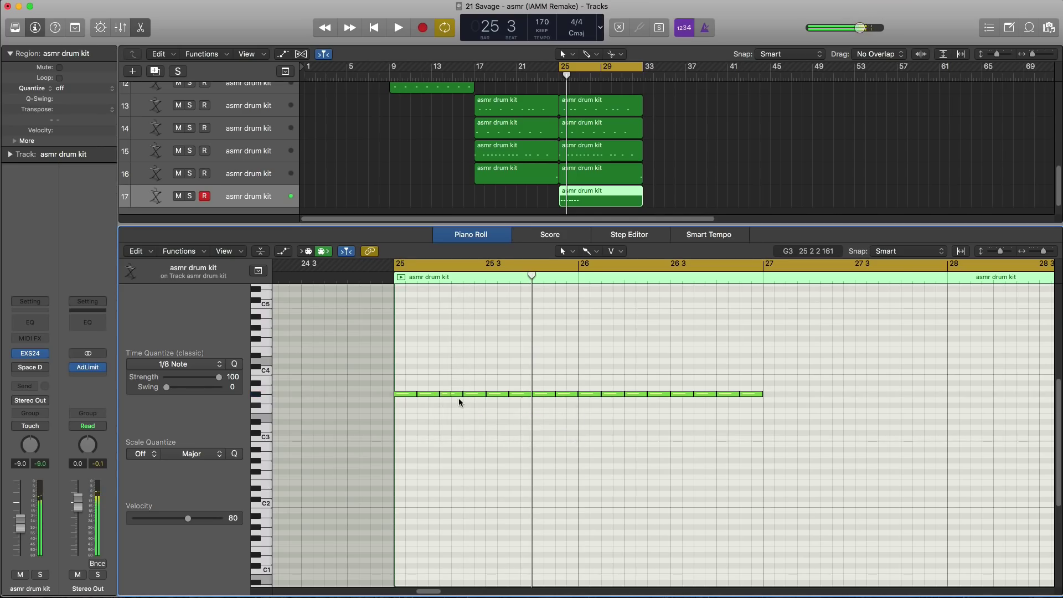
pyautogui.click(588, 252)
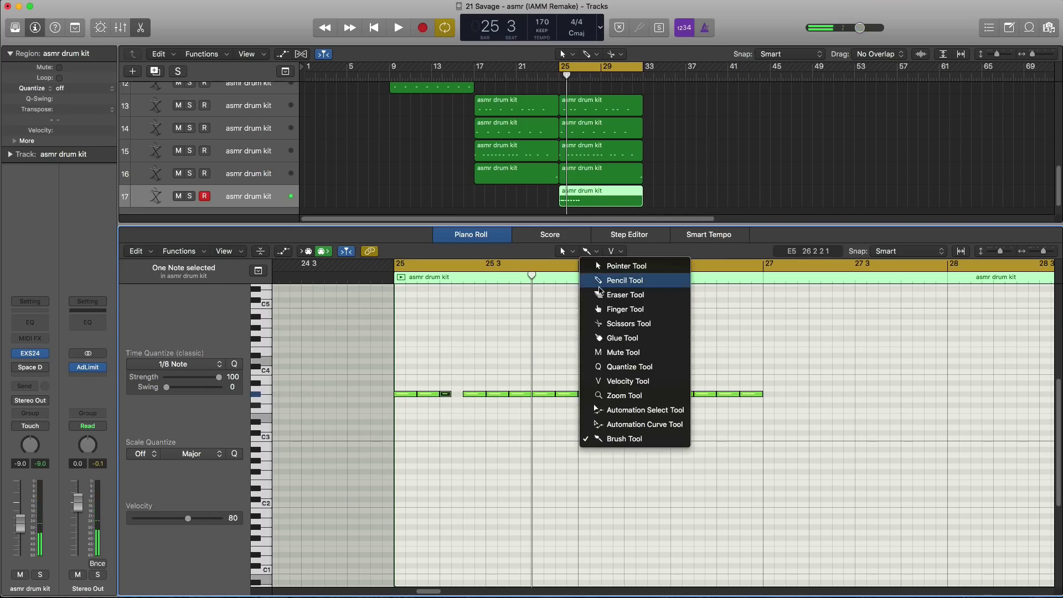
pyautogui.click(607, 277)
pyautogui.click(459, 397)
pyautogui.press('space')
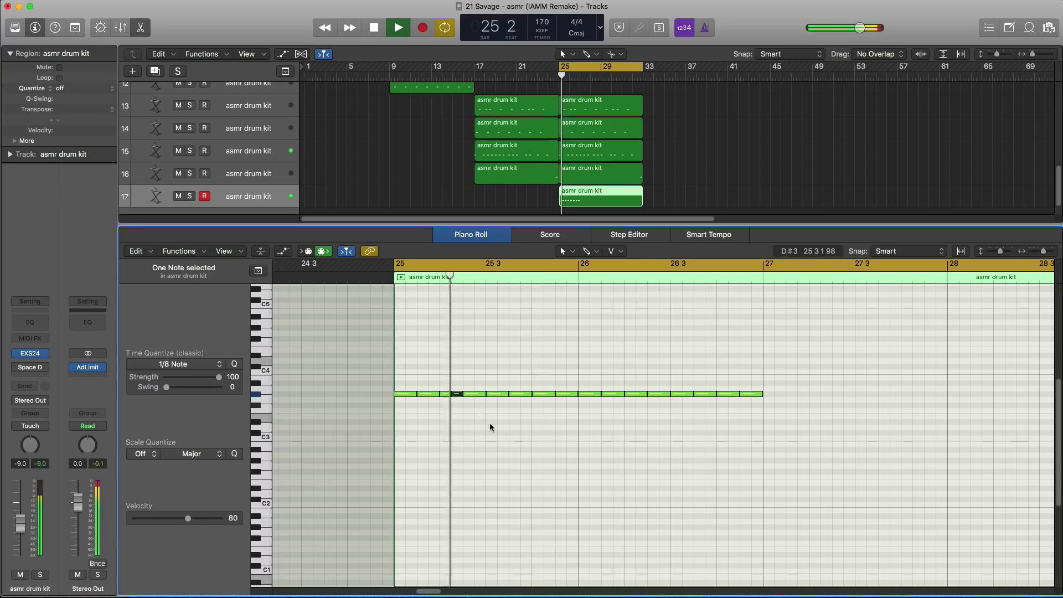
pyautogui.press('super+Left')
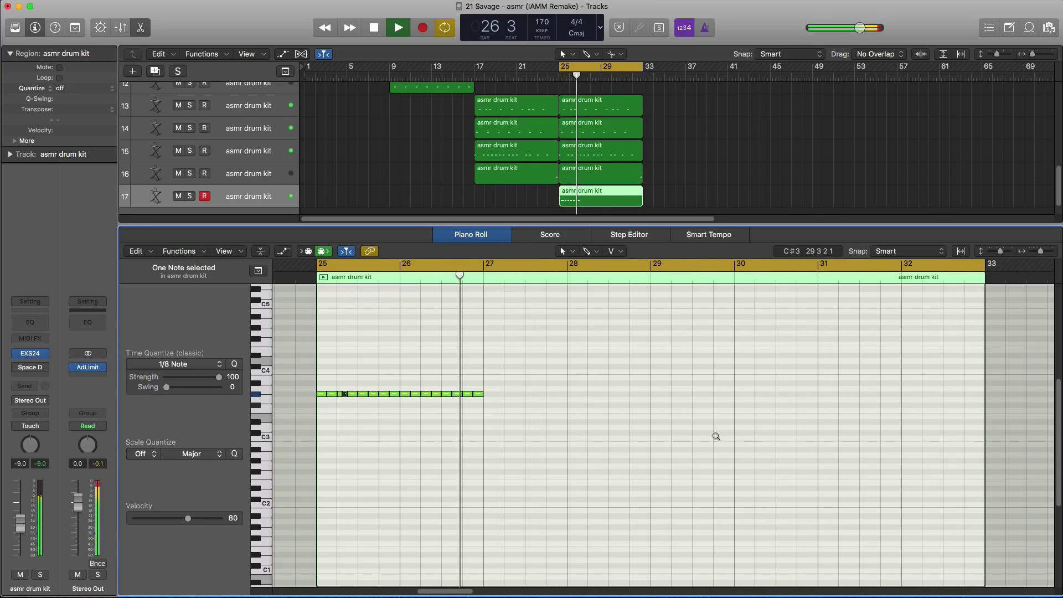
pyautogui.press('space')
# Step: Shorten the remaining G#3 notes in bars 25 and 26 to sixteenths, including the first two, and play the section
pyautogui.moveTo(551, 427); pyautogui.dragTo(366, 378)
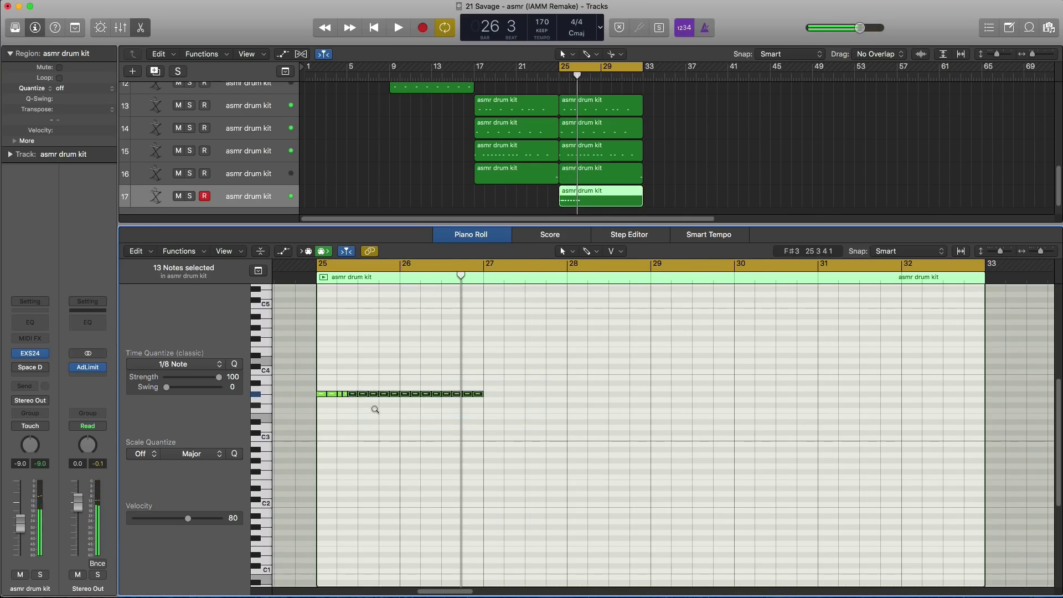
pyautogui.keyDown('ctrl'); pyautogui.keyDown('alt'); pyautogui.click(375, 409); pyautogui.keyUp('alt'); pyautogui.keyUp('ctrl')
pyautogui.scroll(5, 410, 369)
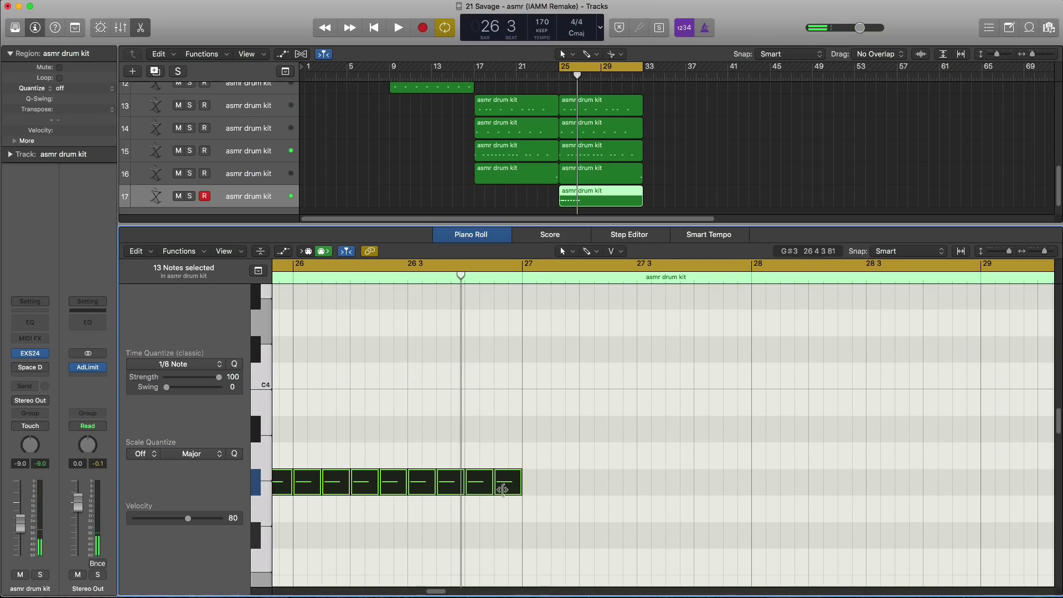
pyautogui.moveTo(518, 490); pyautogui.dragTo(502, 487)
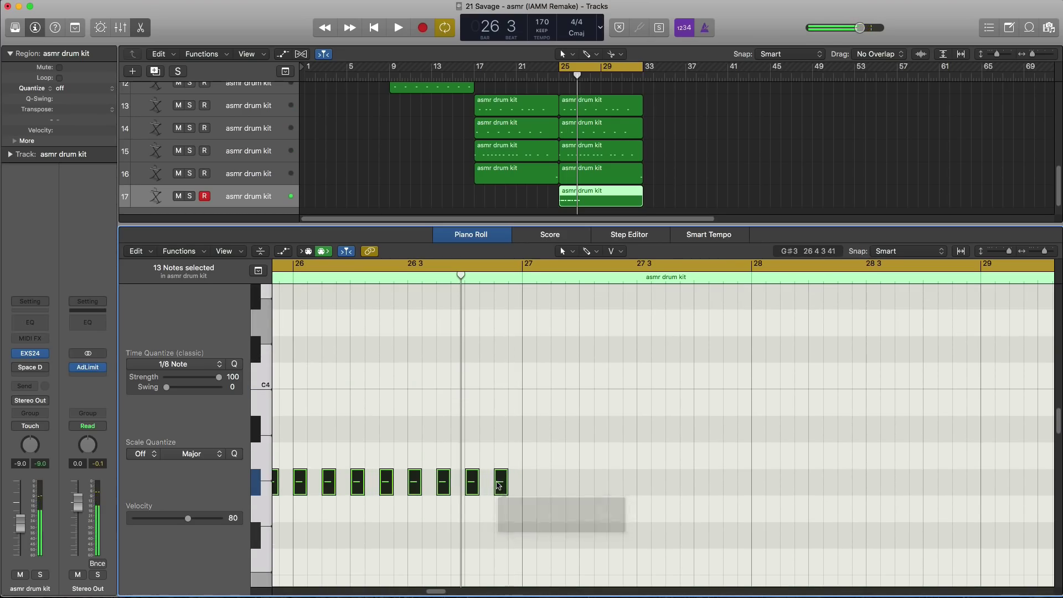
pyautogui.press('super+Left')
pyautogui.press('super+Up')
pyautogui.hscroll(-5, 497, 481)
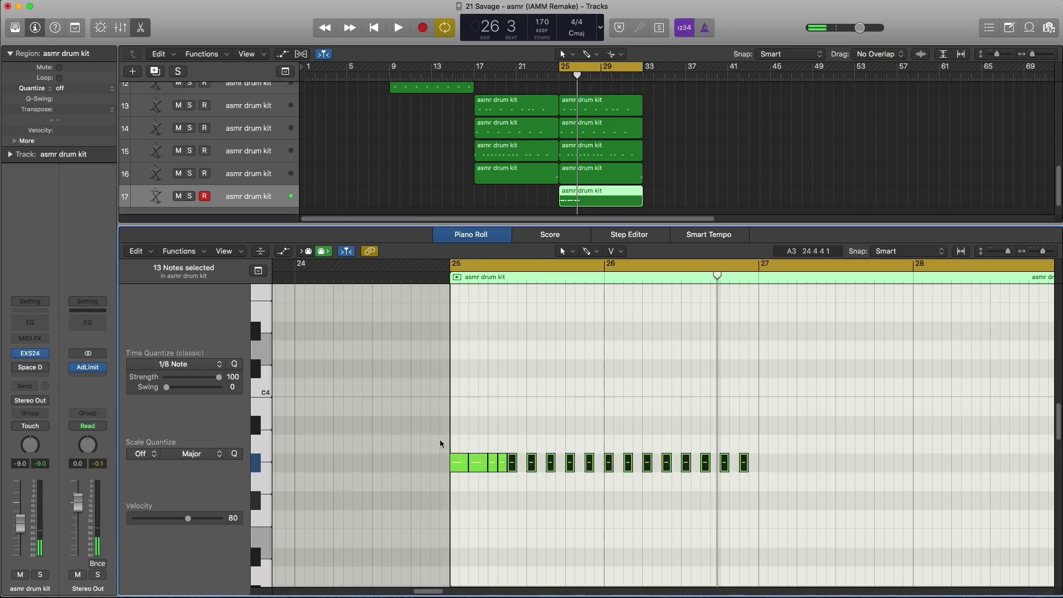
pyautogui.moveTo(440, 443); pyautogui.dragTo(499, 482)
pyautogui.press('space')
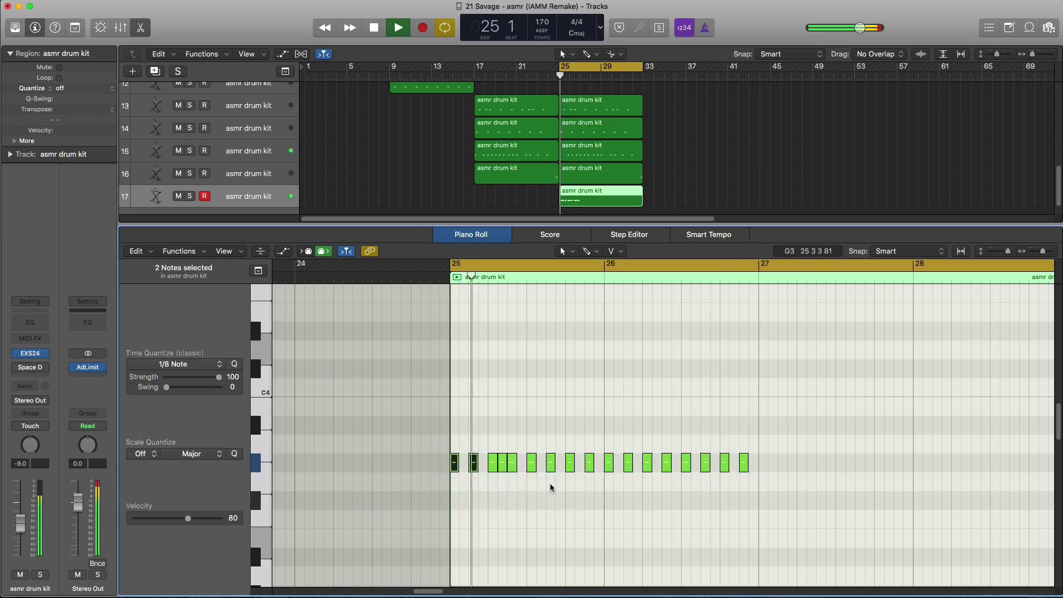
pyautogui.keyDown('ctrl'); pyautogui.keyDown('alt'); pyautogui.click(549, 483); pyautogui.keyUp('alt'); pyautogui.keyUp('ctrl')
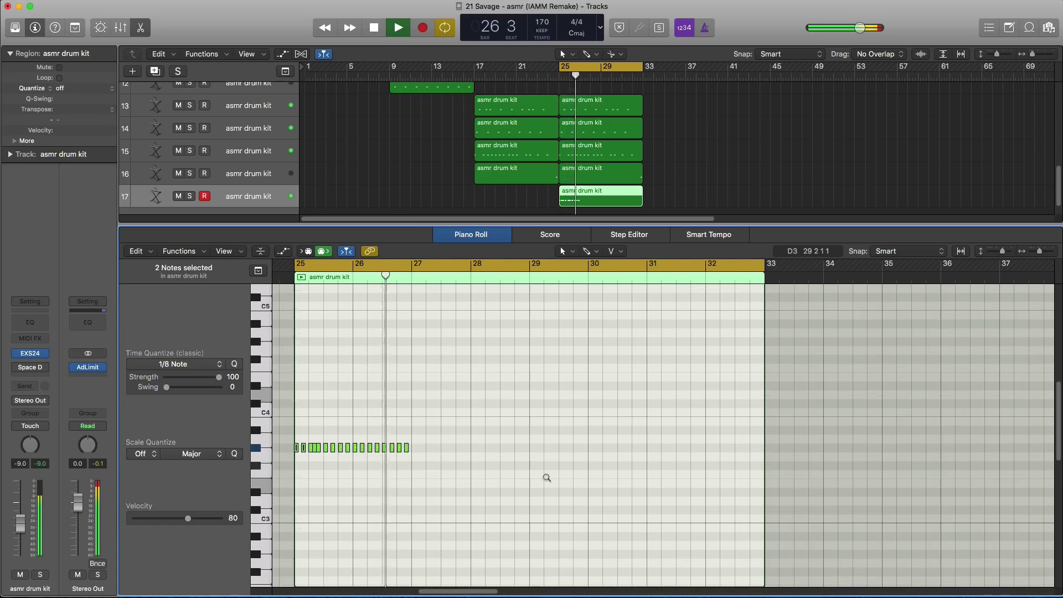
pyautogui.keyDown('ctrl'); pyautogui.keyDown('alt'); pyautogui.click(546, 478); pyautogui.keyUp('alt'); pyautogui.keyUp('ctrl')
pyautogui.hscroll(-3, 543, 471)
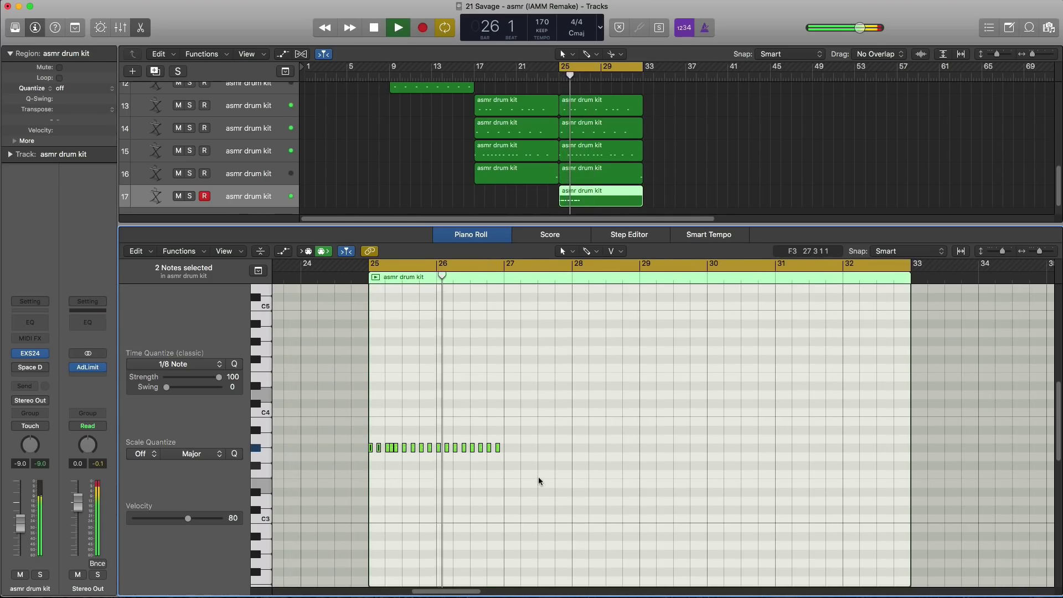
pyautogui.keyDown('ctrl'); pyautogui.keyDown('alt'); pyautogui.click(534, 465); pyautogui.keyUp('alt'); pyautogui.keyUp('ctrl')
pyautogui.press('space')
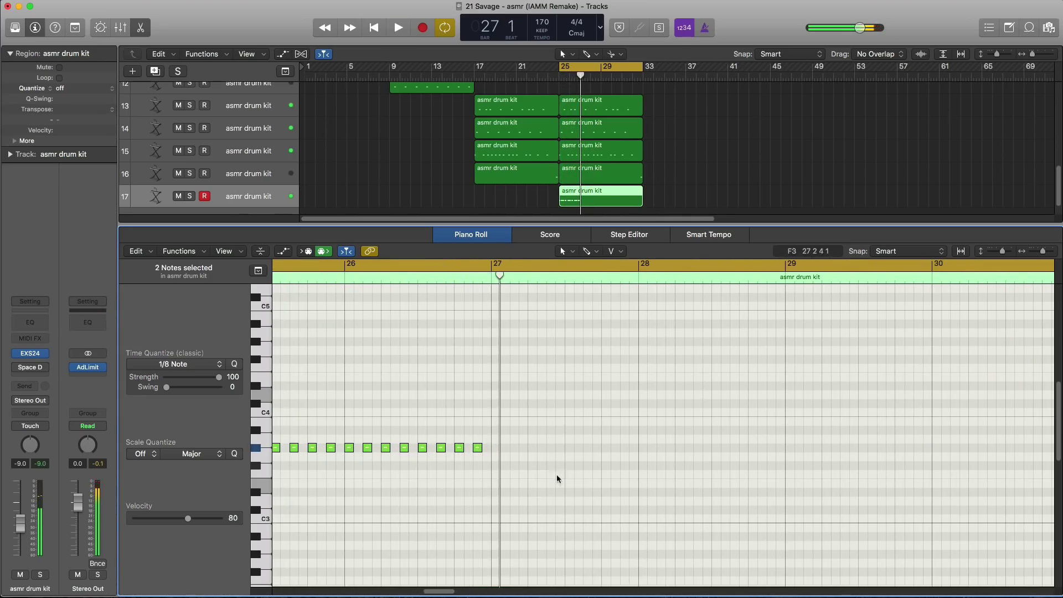
# Step: Set the time quantize to 1/64 Note and brush a short G#3 roll at the start of bar 27, checking it in playback
pyautogui.click(589, 251)
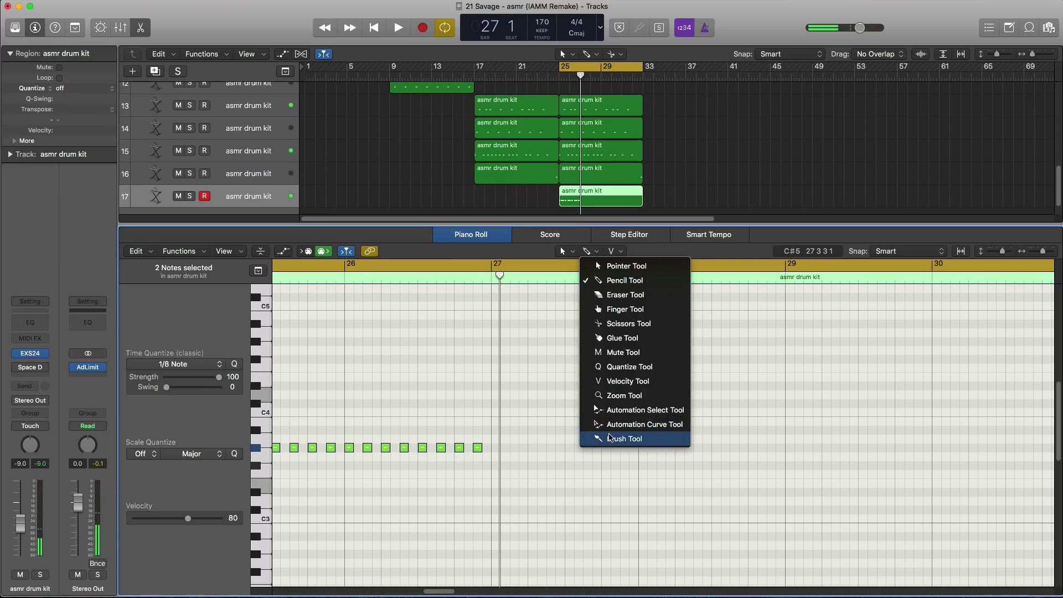
pyautogui.click(569, 445)
pyautogui.click(177, 365)
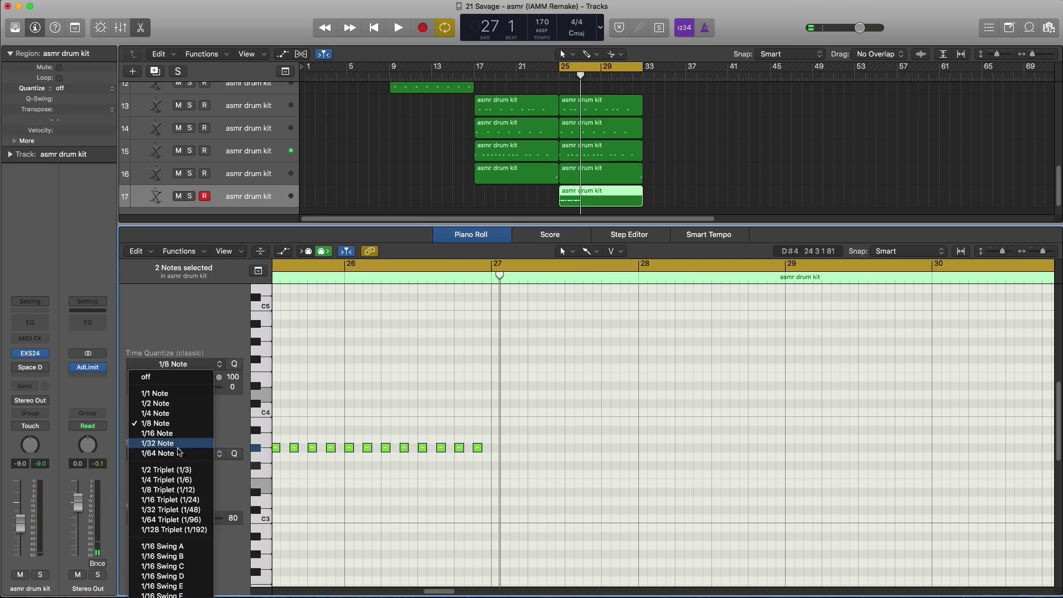
pyautogui.click(179, 452)
pyautogui.click(497, 448)
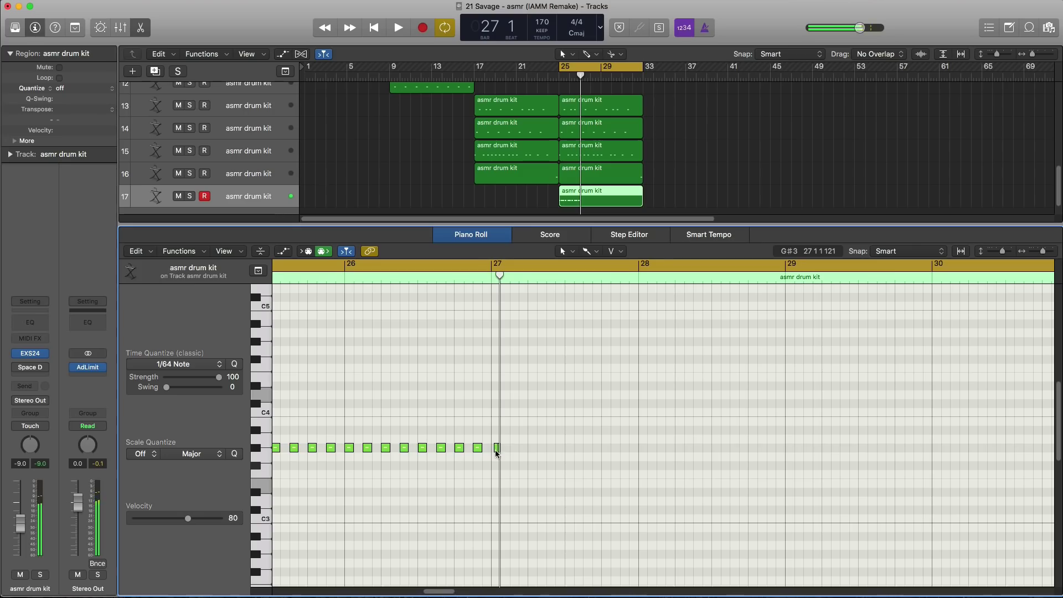
pyautogui.keyDown('ctrl'); pyautogui.keyDown('alt'); pyautogui.click(497, 451); pyautogui.keyUp('alt'); pyautogui.keyUp('ctrl')
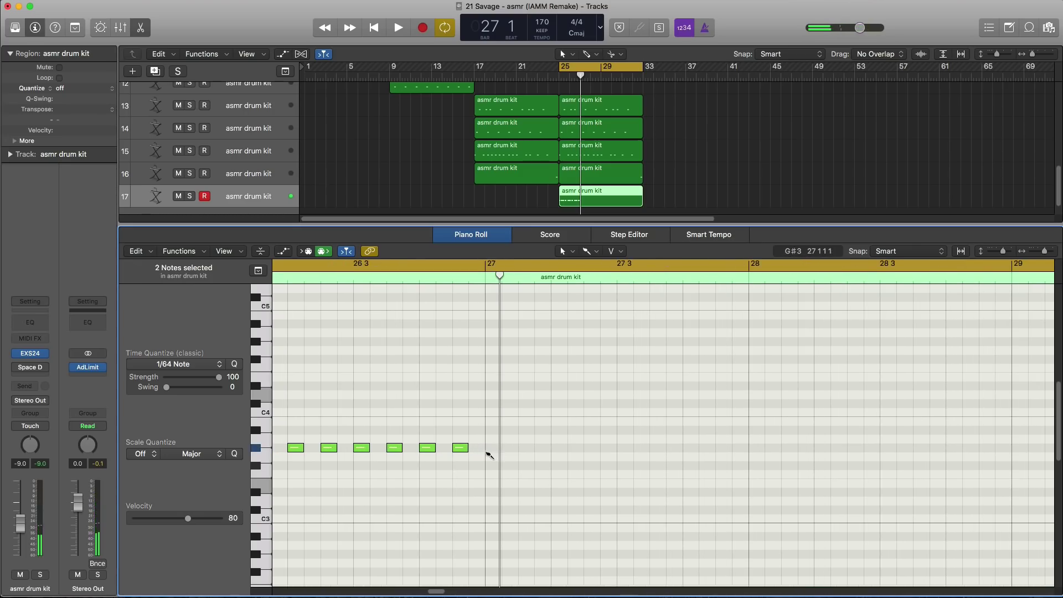
pyautogui.click(490, 448)
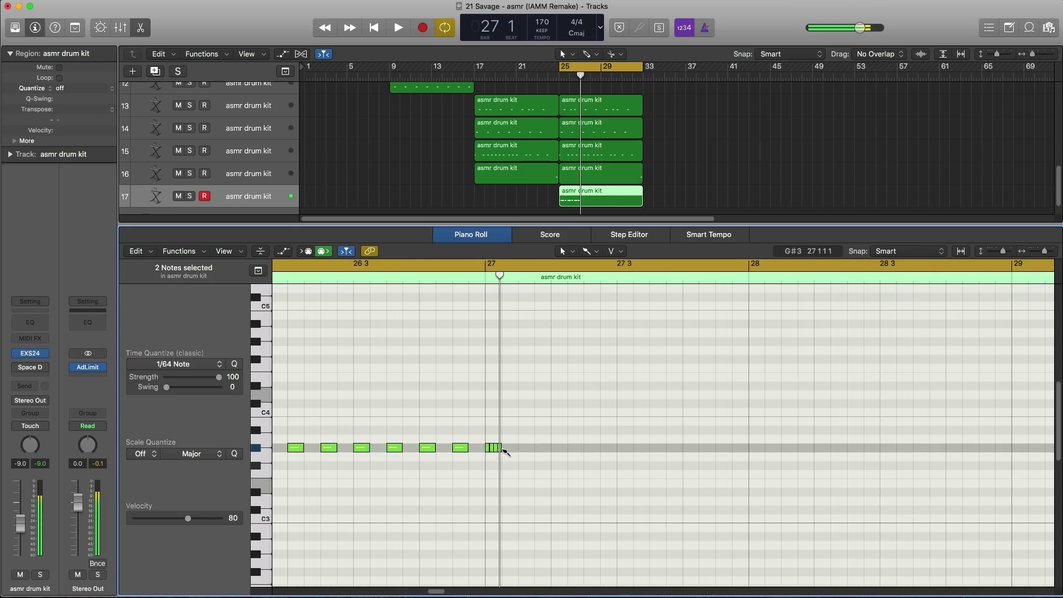
pyautogui.click(526, 467)
pyautogui.press('space')
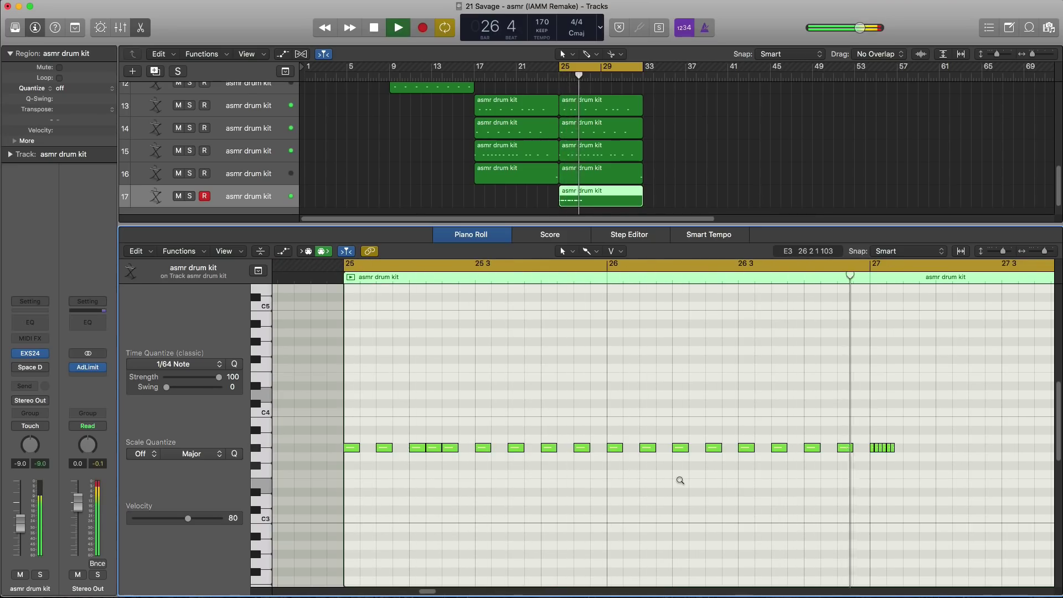
pyautogui.press('space')
# Step: Copy eight sixteenth-length G#3 notes to follow the roll from bar 27 to the start of bar 28 and play them
pyautogui.hscroll(-1, 678, 477)
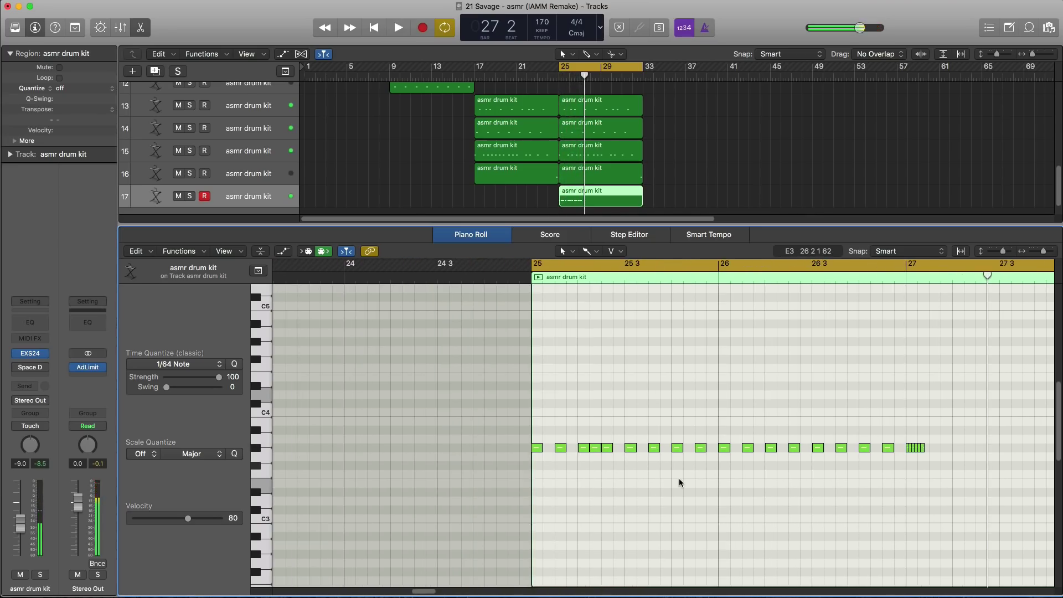
pyautogui.hscroll(3, 670, 479)
pyautogui.moveTo(808, 469); pyautogui.dragTo(841, 460)
pyautogui.press('space')
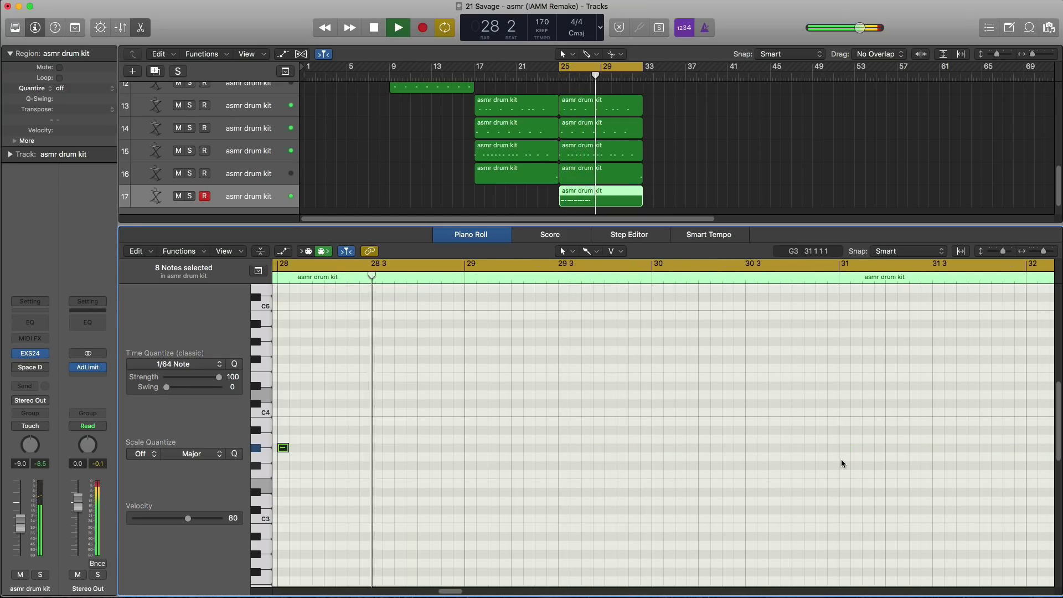
# Step: Add a sixteenth G#3 note between the last two notes of bar 27, delete the note starting bar 28 and play back
pyautogui.hscroll(-2, 789, 457)
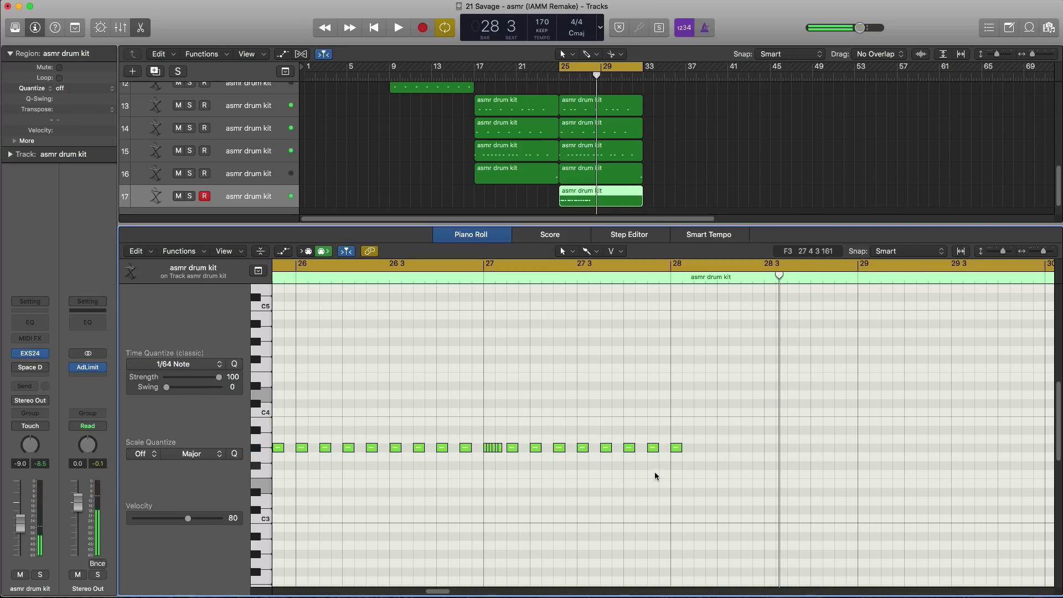
pyautogui.moveTo(652, 447); pyautogui.dragTo(640, 446)
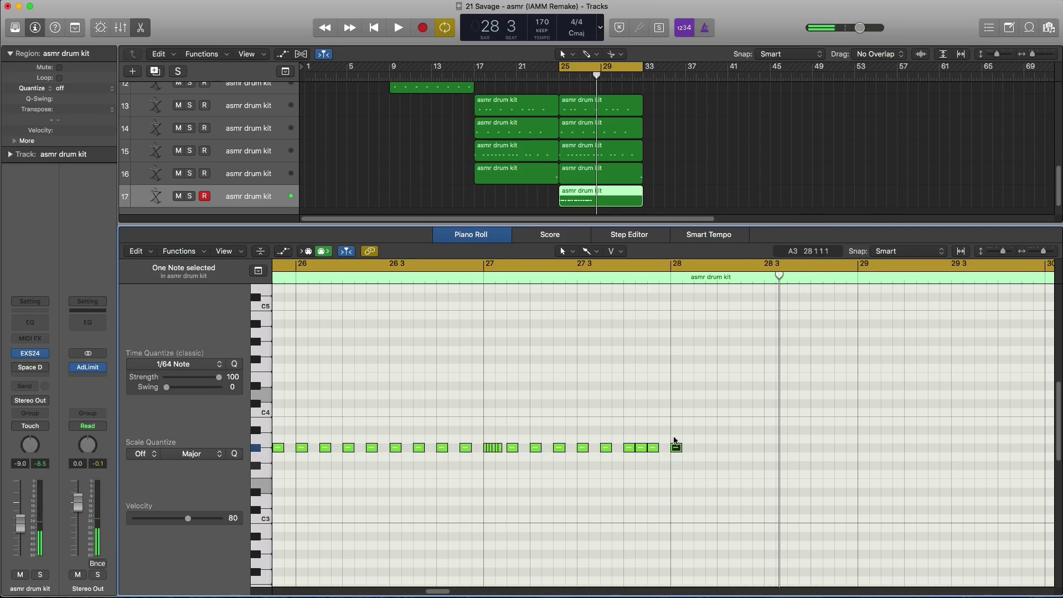
pyautogui.press('space')
pyautogui.press('super+Left')
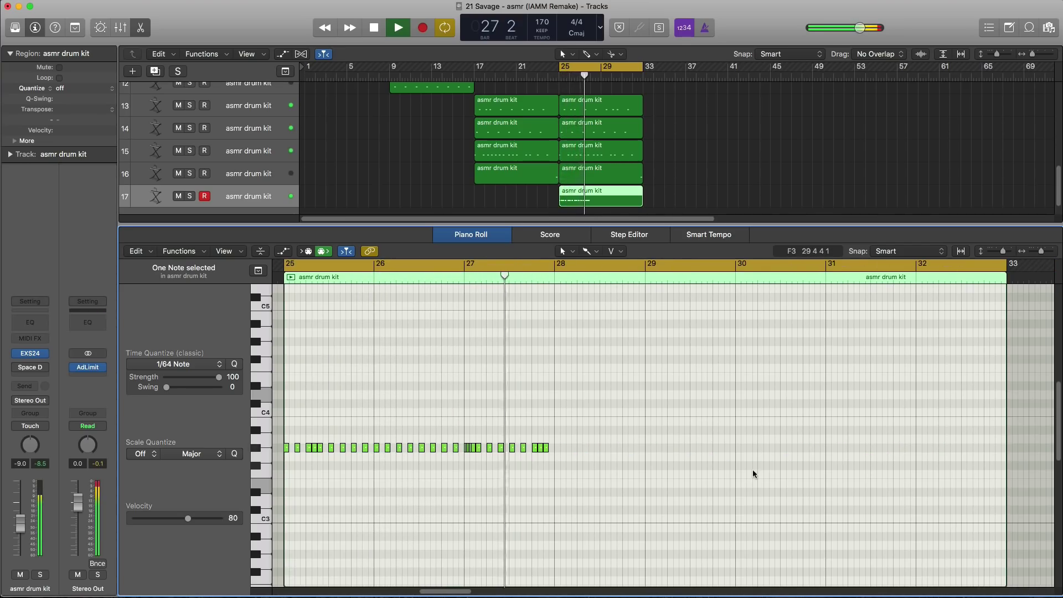
# Step: Assign the Pencil Tool as secondary tool and fill bar 28 with sixteenth-length G#3 notes on every eighth, checking against playback
pyautogui.click(612, 251)
pyautogui.click(590, 416)
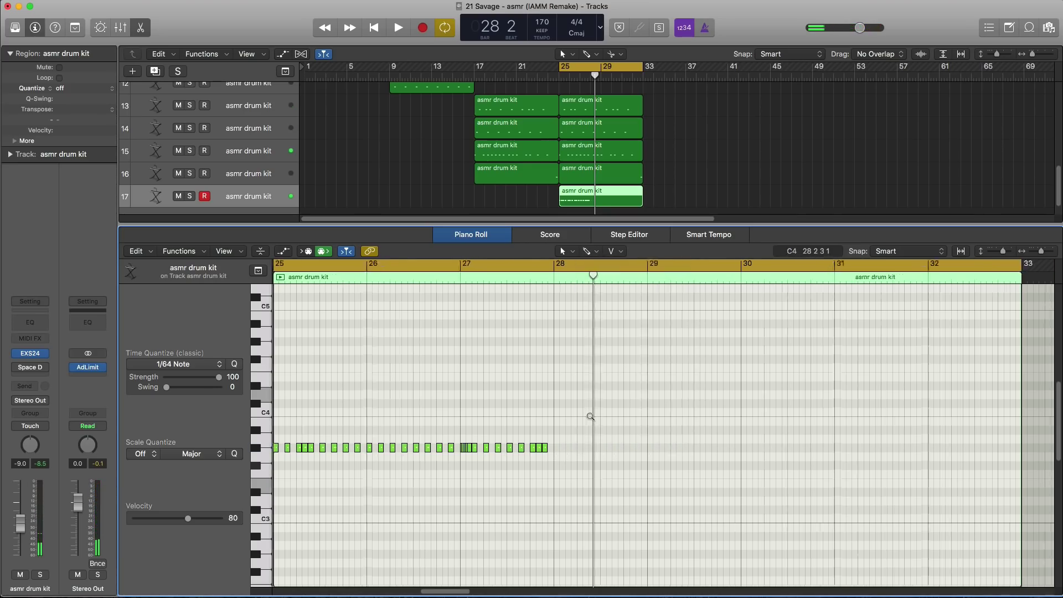
pyautogui.click(590, 417)
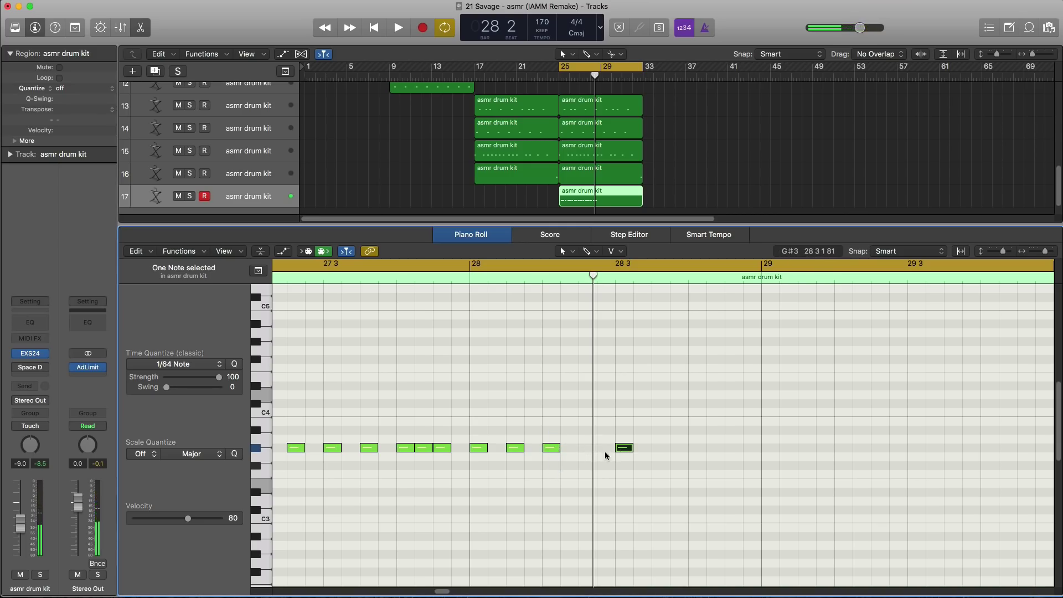
pyautogui.moveTo(629, 449)
pyautogui.mouseDown()
pyautogui.moveTo(591, 449)
pyautogui.moveTo(624, 447)
pyautogui.mouseUp()
pyautogui.moveTo(624, 447); pyautogui.dragTo(733, 450)
pyautogui.press('space')
pyautogui.scroll(-5, 731, 452)
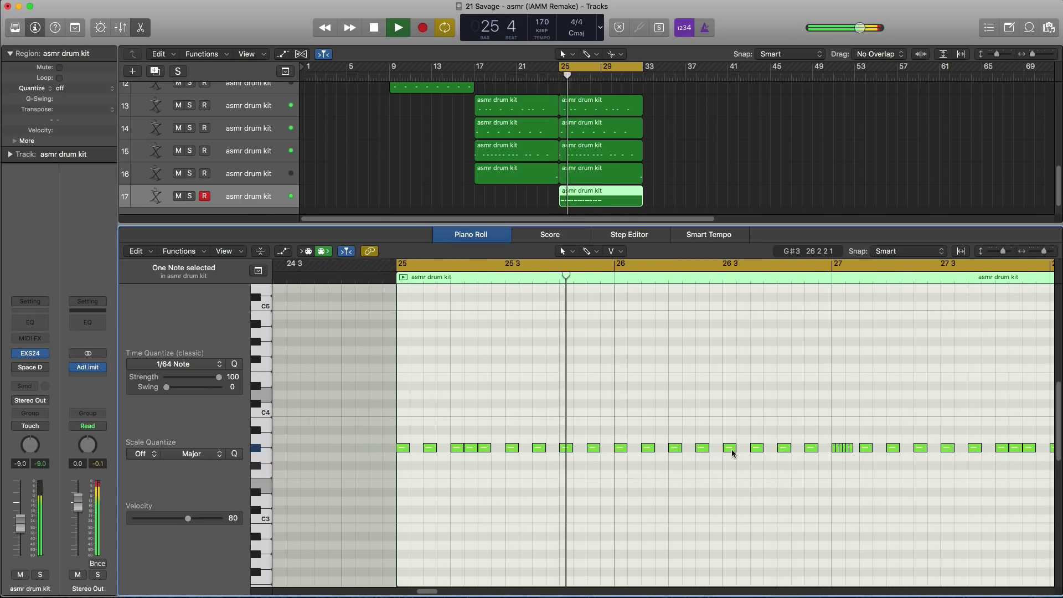
pyautogui.hscroll(3, 731, 449)
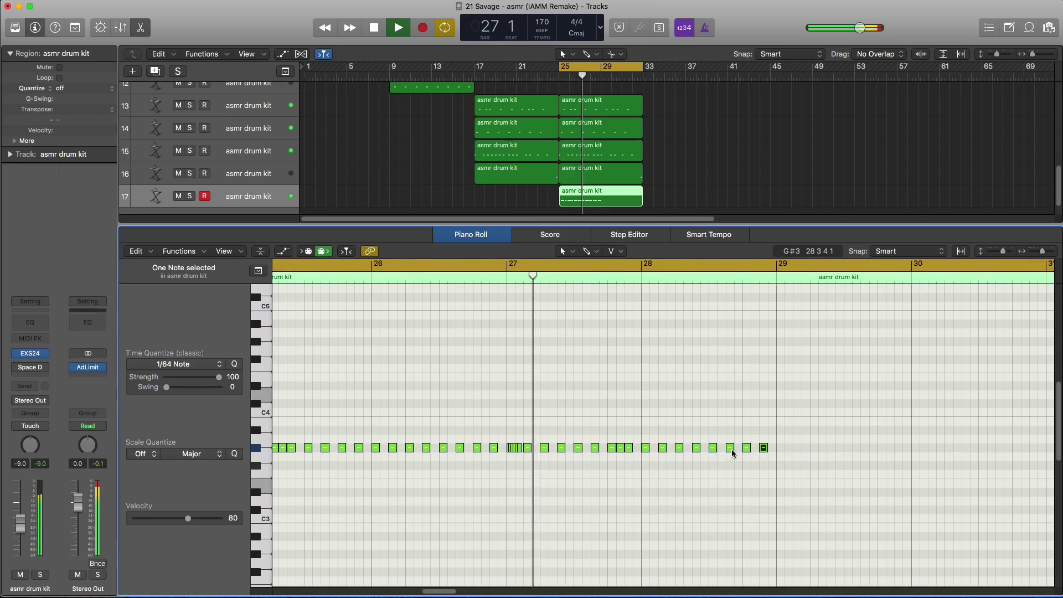
pyautogui.scroll(3, 722, 452)
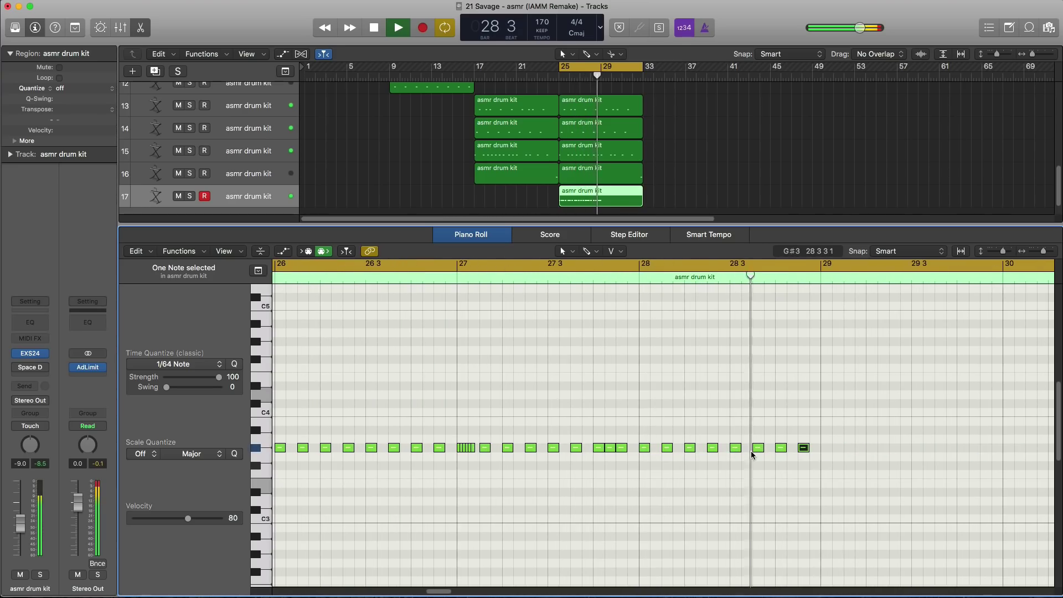
pyautogui.press('space')
# Step: Add a sixteenth G#3 note between the last two notes of bar 28 and play the whole section
pyautogui.click(792, 447)
pyautogui.press('space')
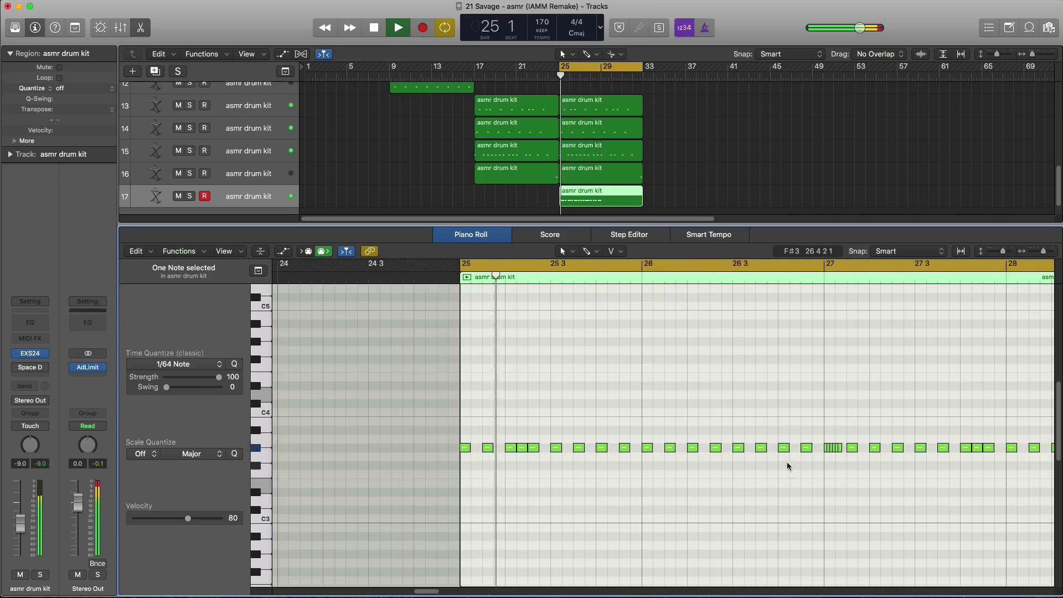
pyautogui.scroll(-4, 787, 464)
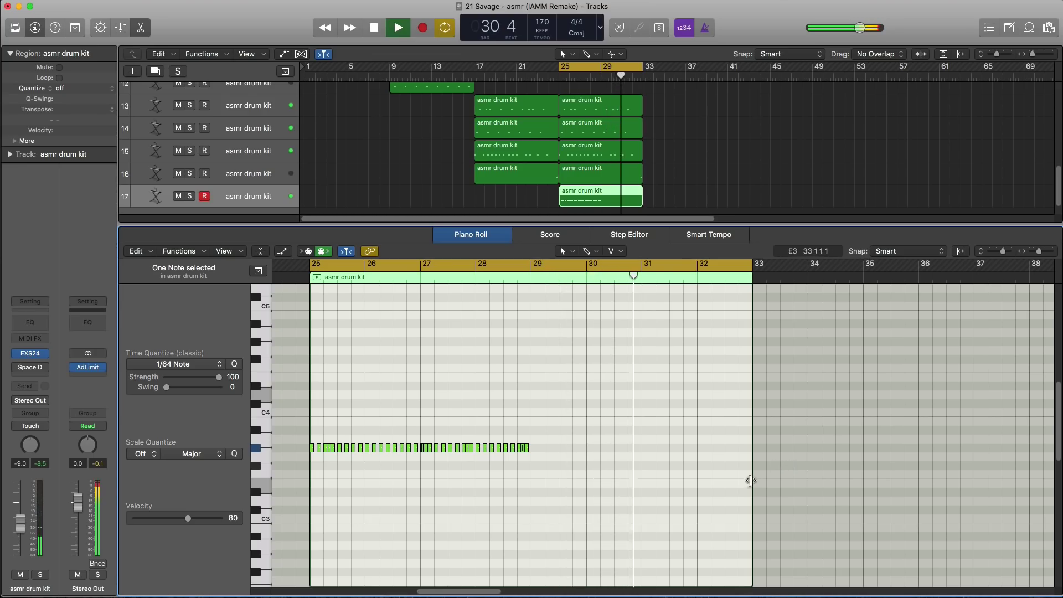
pyautogui.press('space')
# Step: Set the cycle range to bar 31, copy all of bar 27's G#3 notes to the start of bar 31 and play it
pyautogui.moveTo(650, 267); pyautogui.dragTo(633, 427)
pyautogui.keyDown('ctrl'); pyautogui.keyDown('alt'); pyautogui.click(634, 425); pyautogui.keyUp('alt'); pyautogui.keyUp('ctrl')
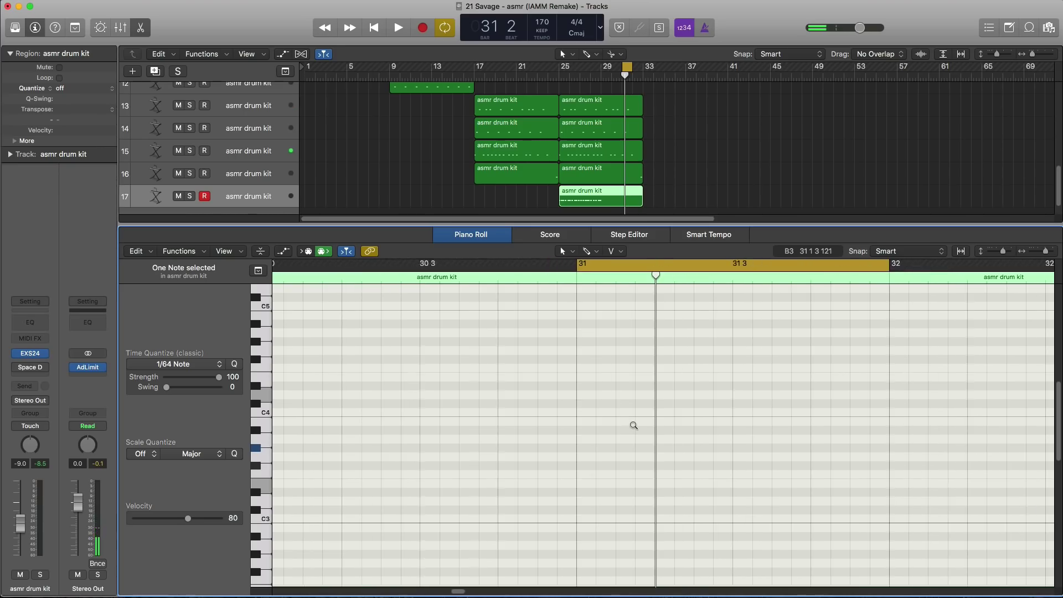
pyautogui.hscroll(-3, 332, 448)
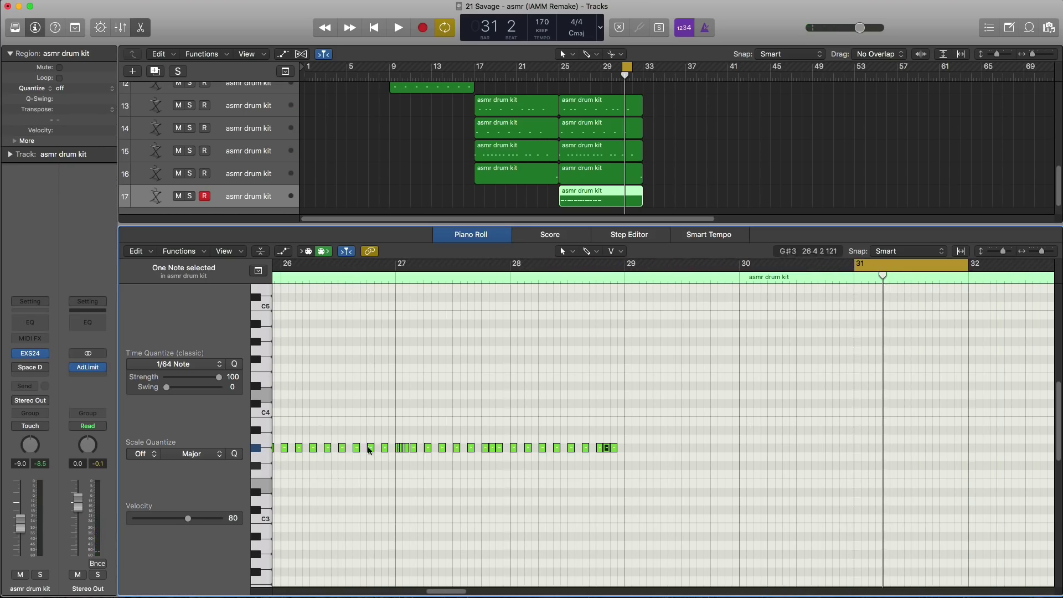
pyautogui.moveTo(393, 428); pyautogui.dragTo(500, 470)
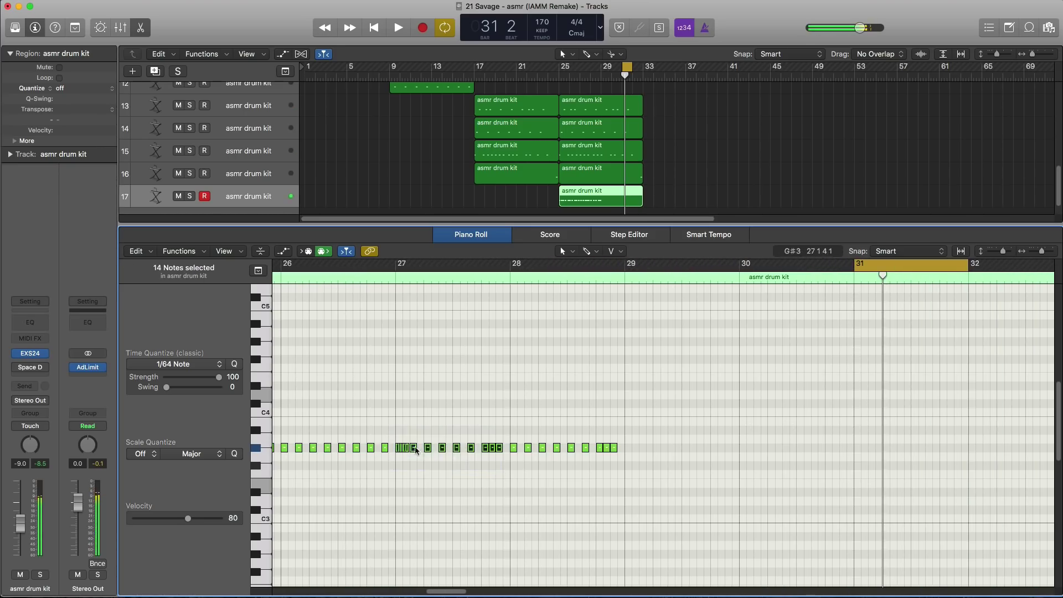
pyautogui.moveTo(398, 448); pyautogui.dragTo(856, 449)
pyautogui.press('space')
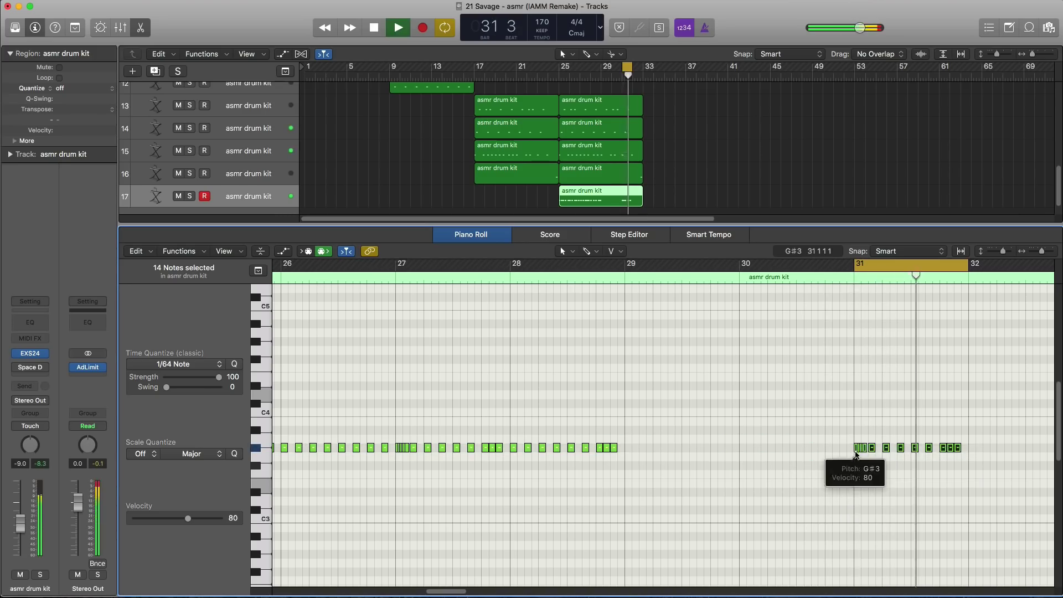
# Step: Delete the last G#3 note of bar 31 while checking the looped bar, and stop playback
pyautogui.keyDown('ctrl'); pyautogui.keyDown('alt'); pyautogui.click(917, 509); pyautogui.keyUp('alt'); pyautogui.keyUp('ctrl')
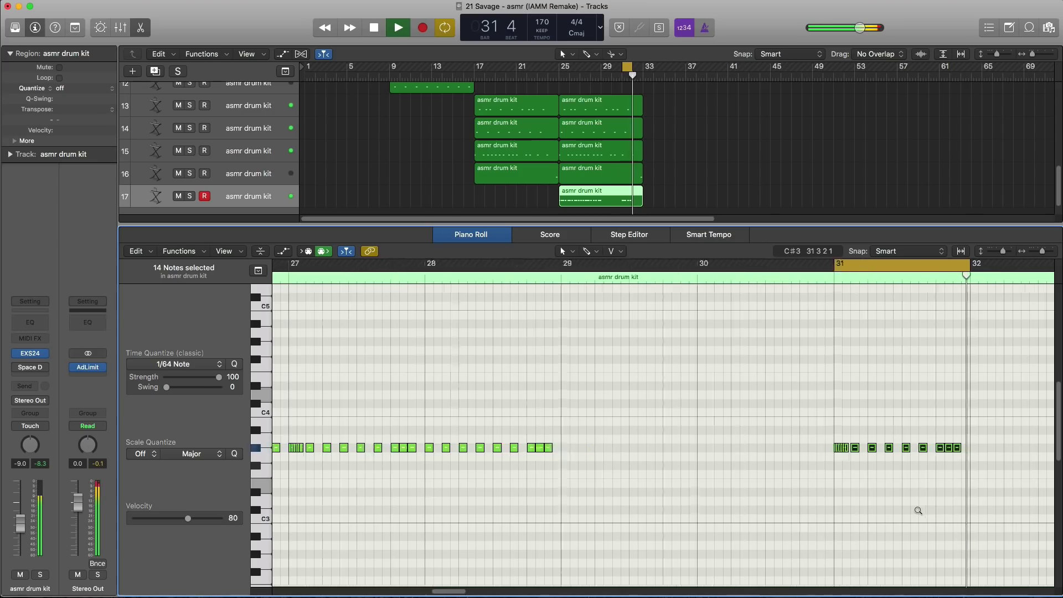
pyautogui.keyDown('ctrl'); pyautogui.keyDown('alt'); pyautogui.click(917, 510); pyautogui.keyUp('alt'); pyautogui.keyUp('ctrl')
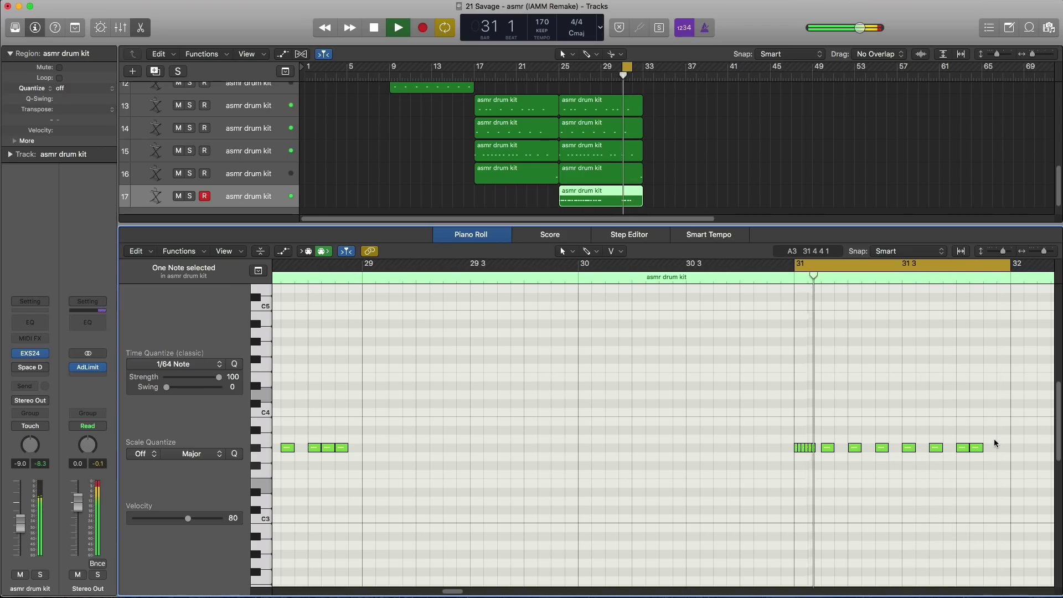
pyautogui.press('space')
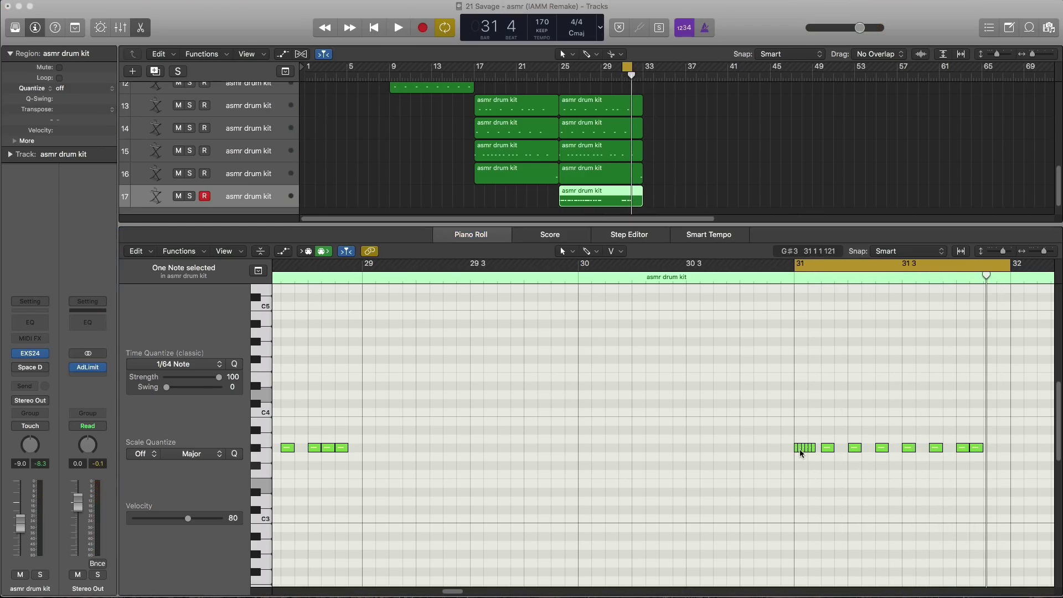
# Step: Delete the six sixty-fourth notes at the start of bar 31 and the G#3 note directly after them
pyautogui.keyDown('ctrl'); pyautogui.keyDown('alt'); pyautogui.click(802, 447); pyautogui.keyUp('alt'); pyautogui.keyUp('ctrl')
pyautogui.keyDown('ctrl'); pyautogui.keyDown('alt'); pyautogui.click(534, 453); pyautogui.keyUp('alt'); pyautogui.keyUp('ctrl')
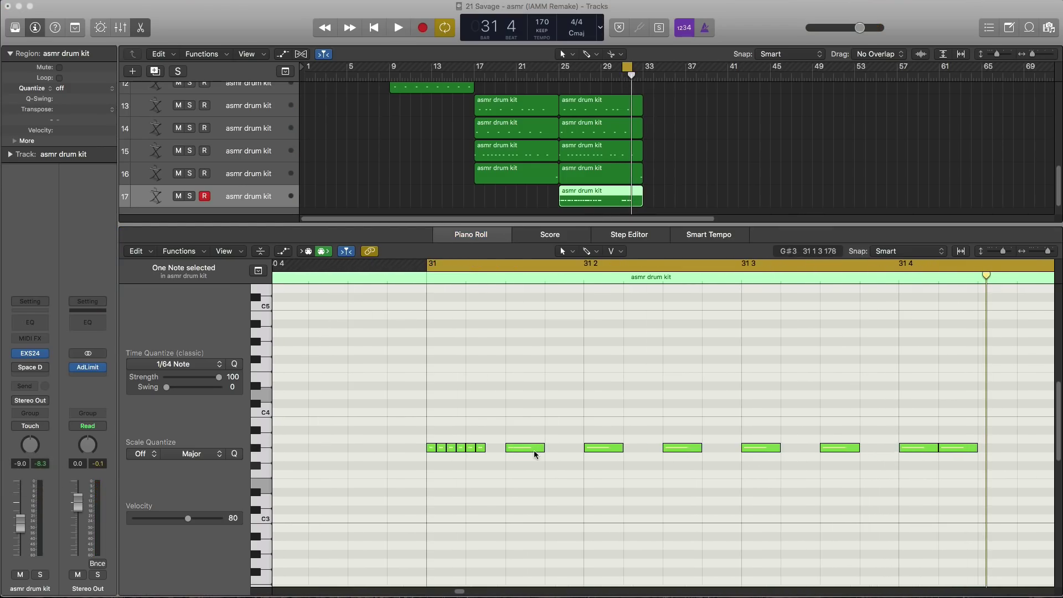
pyautogui.keyDown('ctrl'); pyautogui.keyDown('alt'); pyautogui.click(535, 454); pyautogui.keyUp('alt'); pyautogui.keyUp('ctrl')
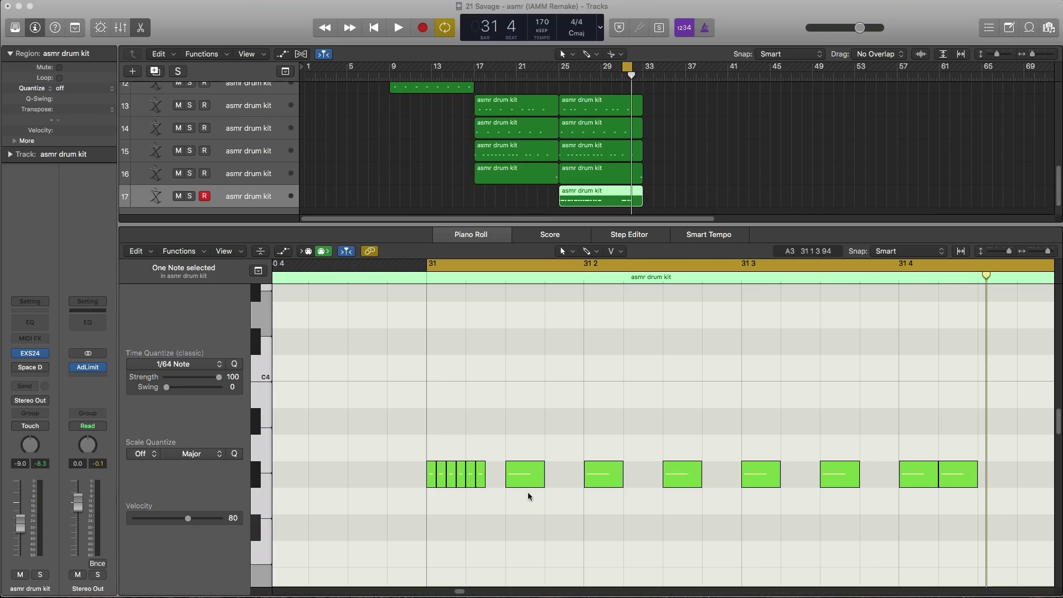
pyautogui.click(526, 474)
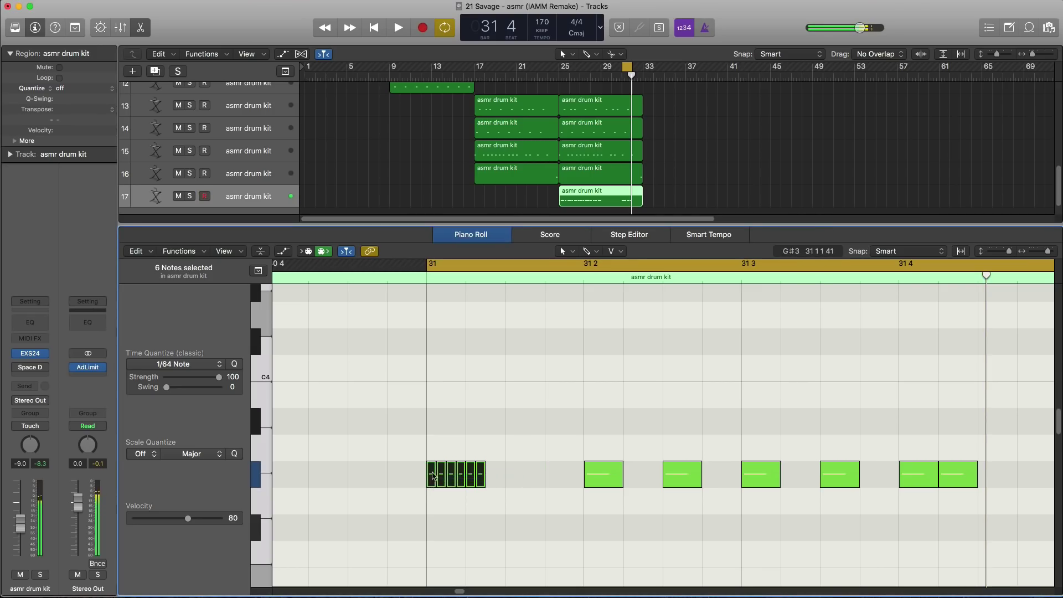
# Step: Paint six G#3 notes from the start of bar 31 with the Brush Tool at 1/32 Note quantize and play the result
pyautogui.click(593, 256)
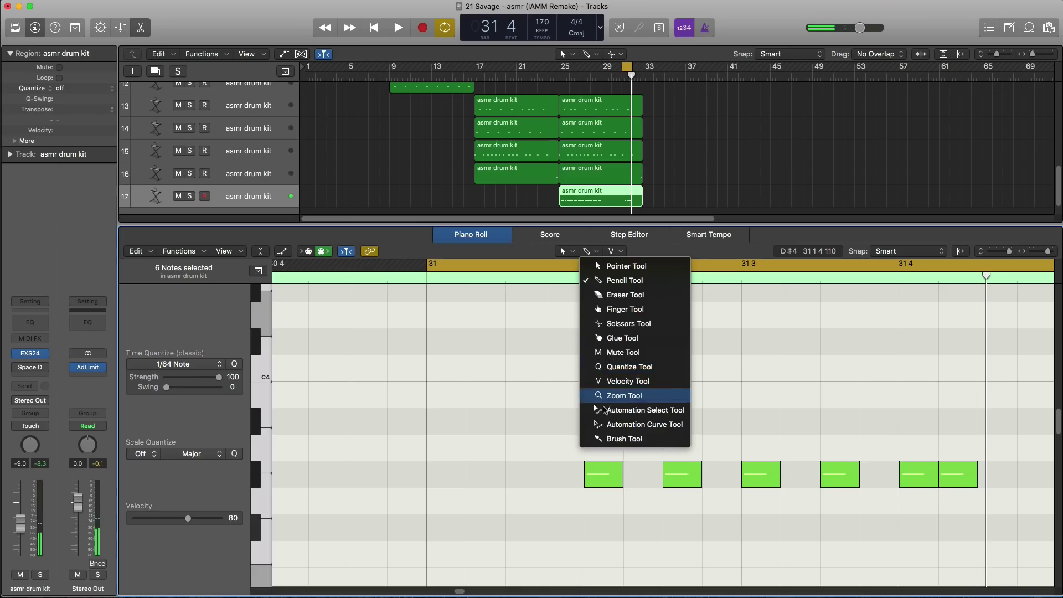
pyautogui.click(607, 440)
pyautogui.click(191, 365)
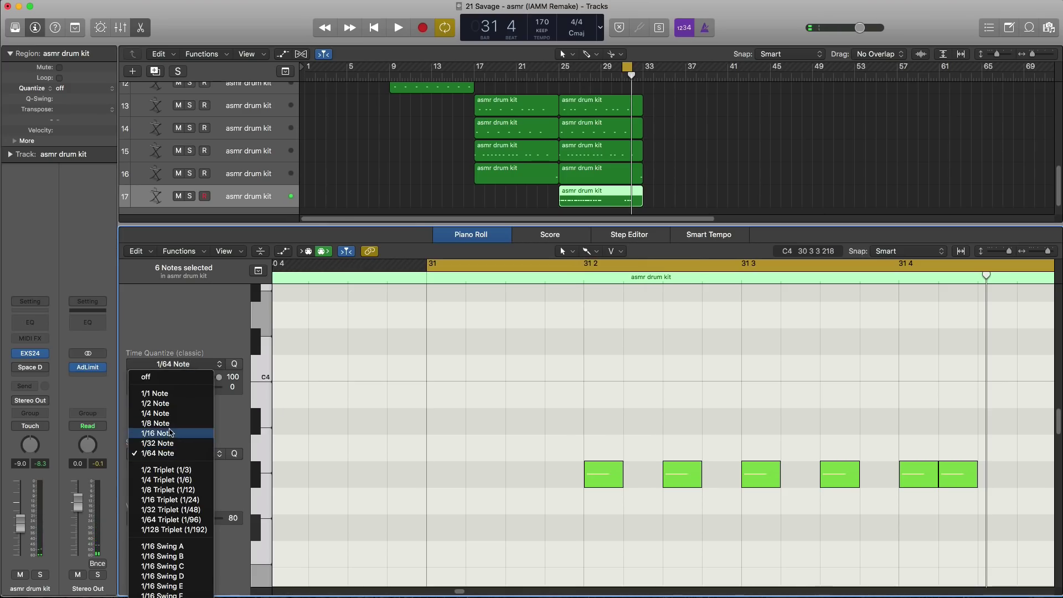
pyautogui.press('Return')
pyautogui.click(438, 479)
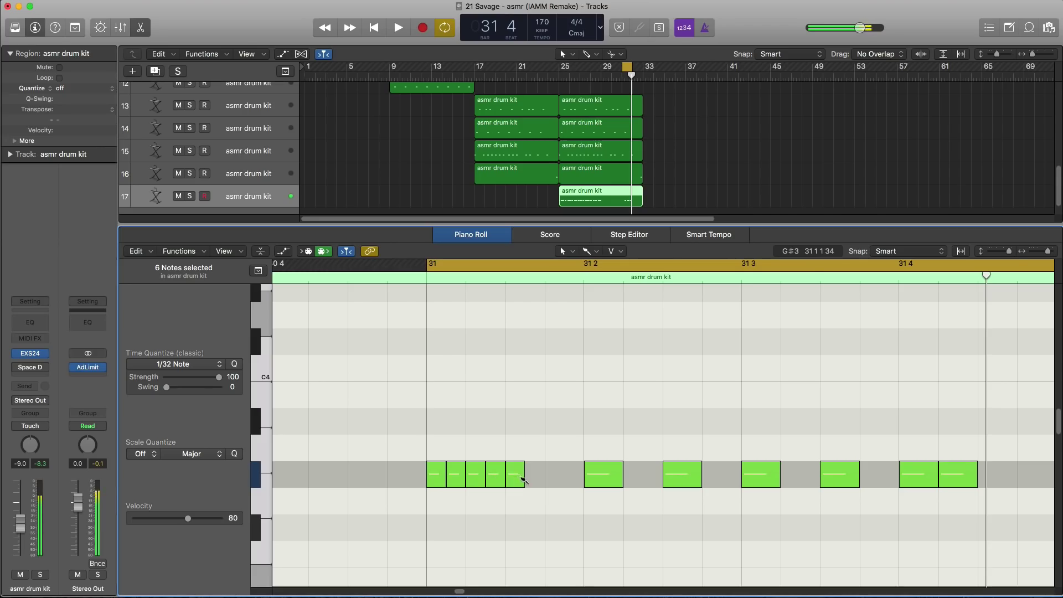
pyautogui.press('z')
pyautogui.press('space')
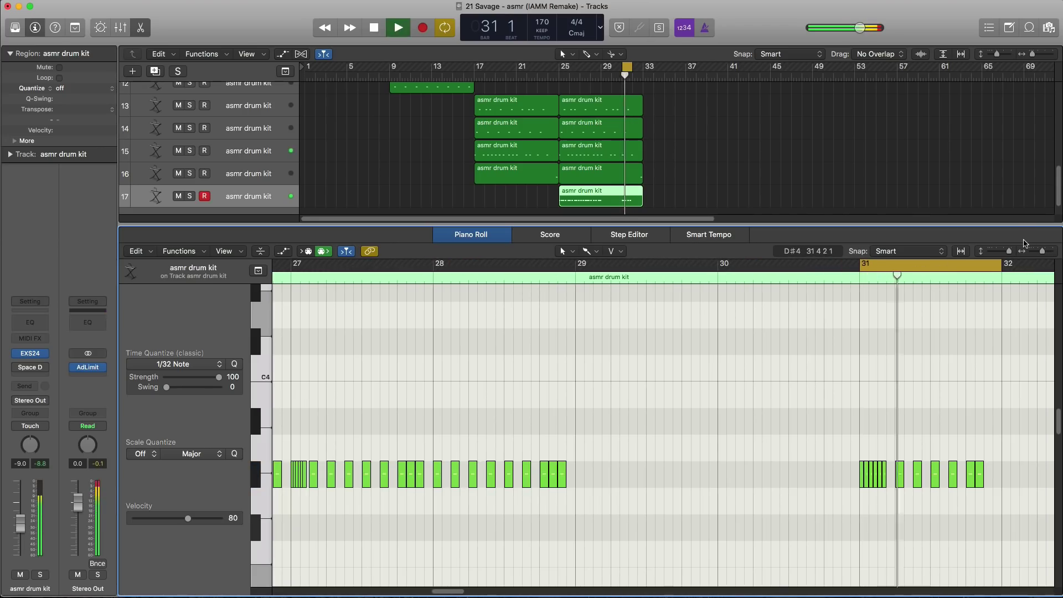
pyautogui.scroll(-1, 911, 307)
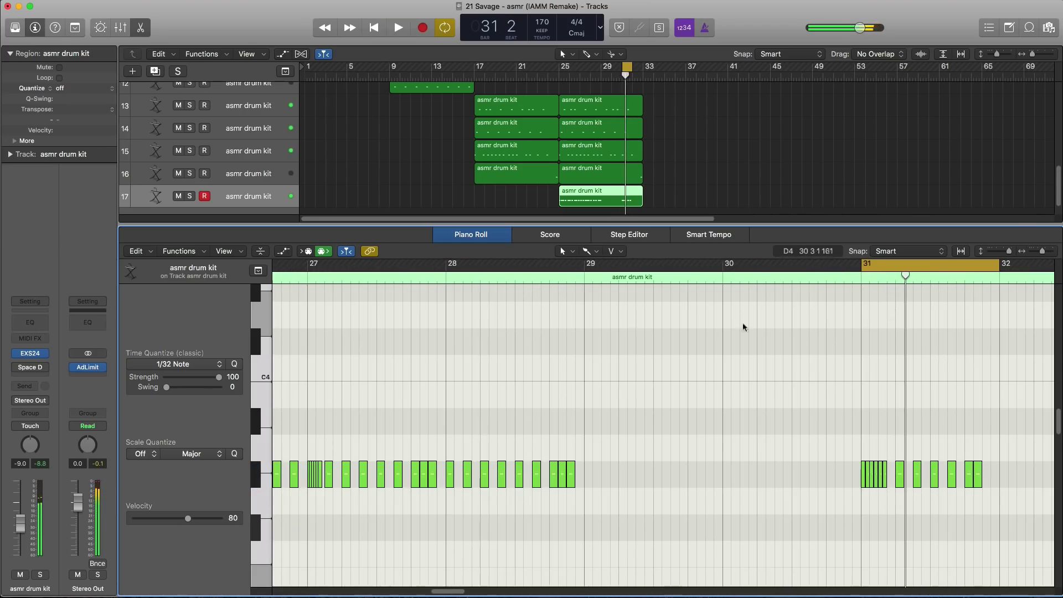
# Step: Loop and play bar 27, and delete the six-note sixty-fourth roll at its start
pyautogui.moveTo(311, 272); pyautogui.dragTo(453, 272)
pyautogui.press('space')
pyautogui.keyDown('ctrl'); pyautogui.keyDown('alt'); pyautogui.click(421, 328); pyautogui.keyUp('alt'); pyautogui.keyUp('ctrl')
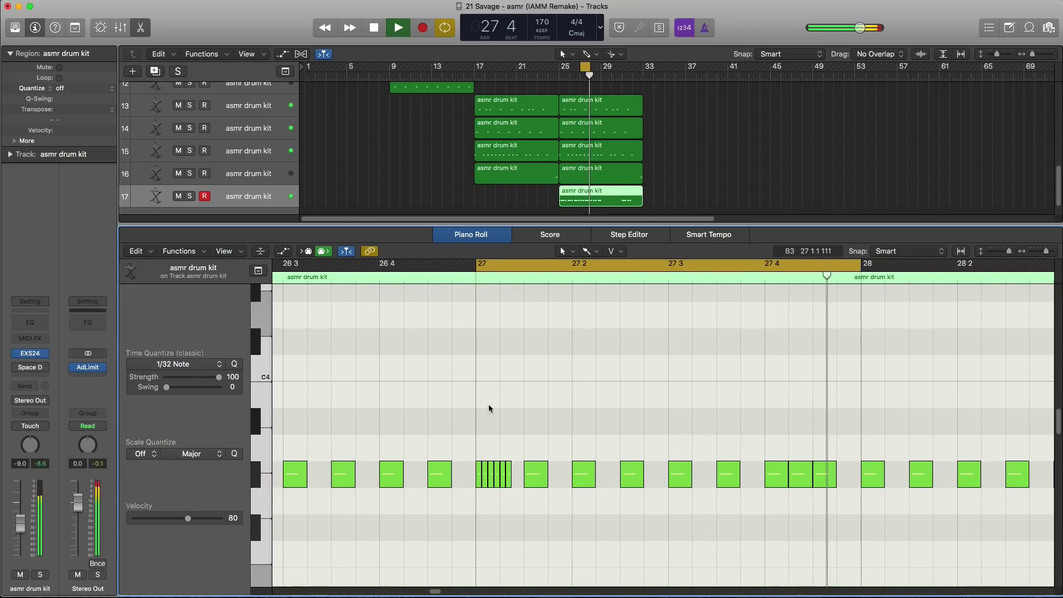
pyautogui.press('space')
pyautogui.moveTo(497, 425); pyautogui.dragTo(506, 451)
pyautogui.moveTo(505, 501); pyautogui.dragTo(502, 500)
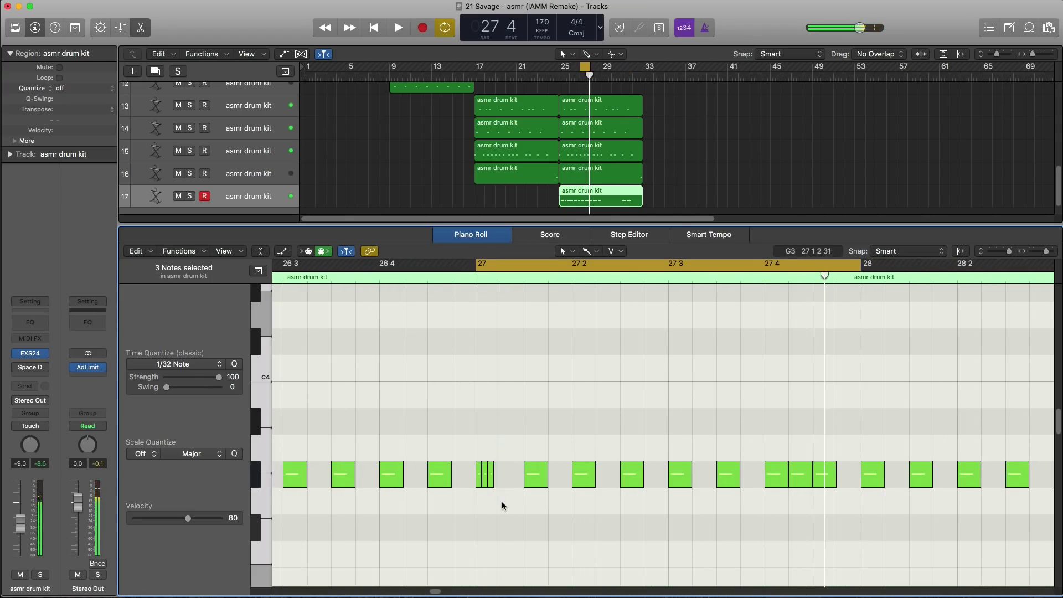
pyautogui.keyDown('ctrl'); pyautogui.keyDown('alt'); pyautogui.click(479, 453); pyautogui.keyUp('alt'); pyautogui.keyUp('ctrl')
pyautogui.hscroll(-2, 479, 453)
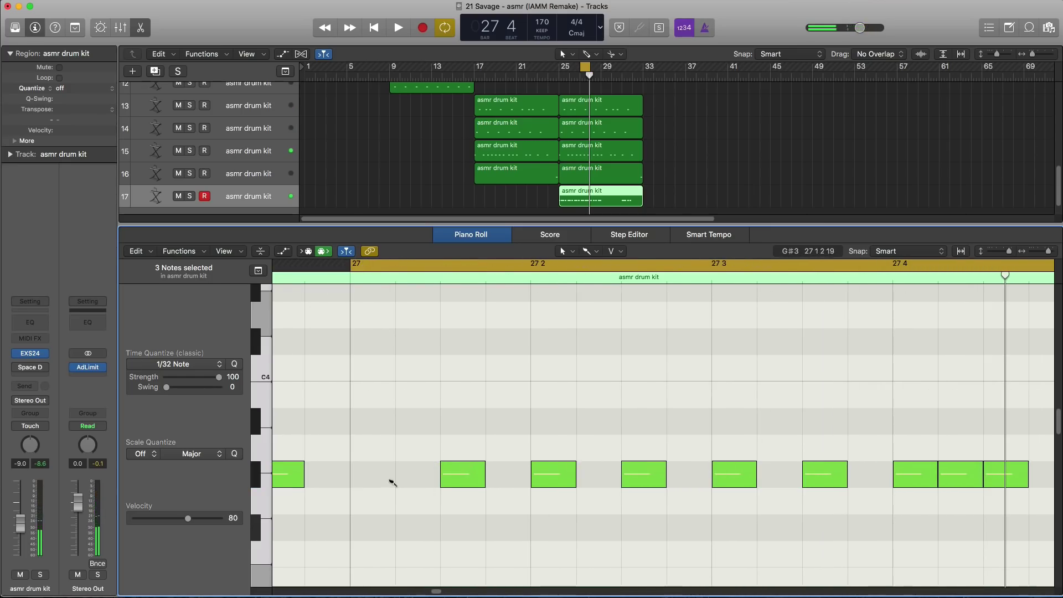
# Step: Paint six 1/32-length G#3 notes from the start of bar 27, replacing the note in their way, and play the bar
pyautogui.moveTo(360, 482); pyautogui.dragTo(372, 480)
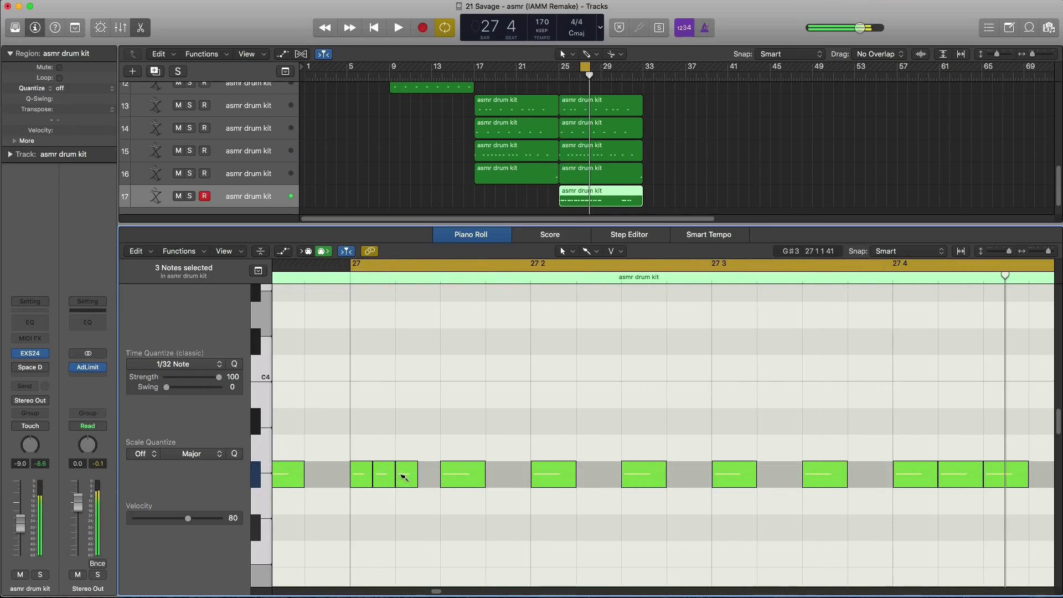
pyautogui.click(429, 475)
pyautogui.click(435, 475)
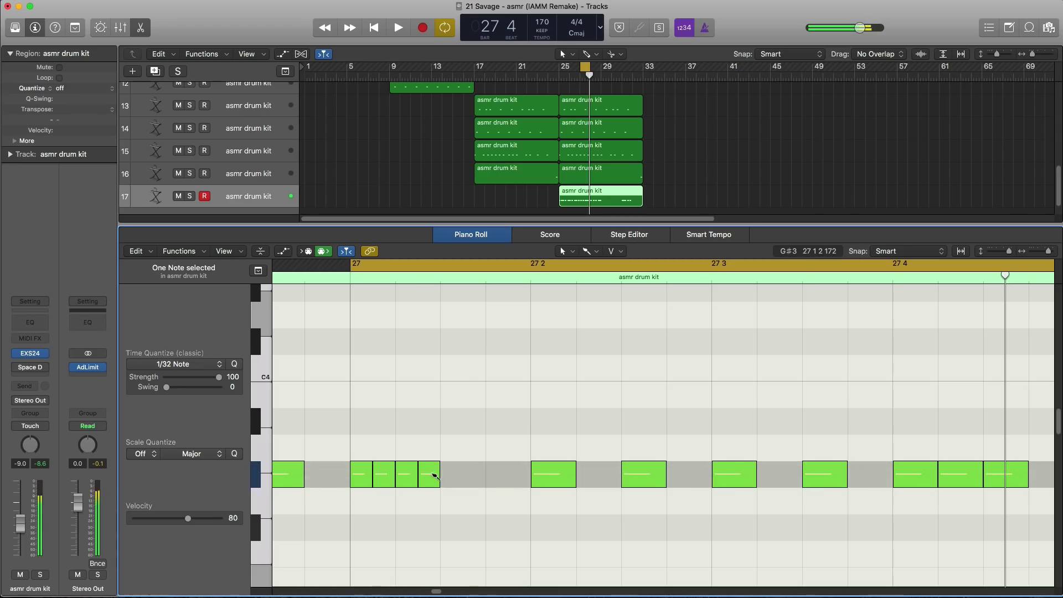
pyautogui.press('space')
pyautogui.scroll(-8, 468, 476)
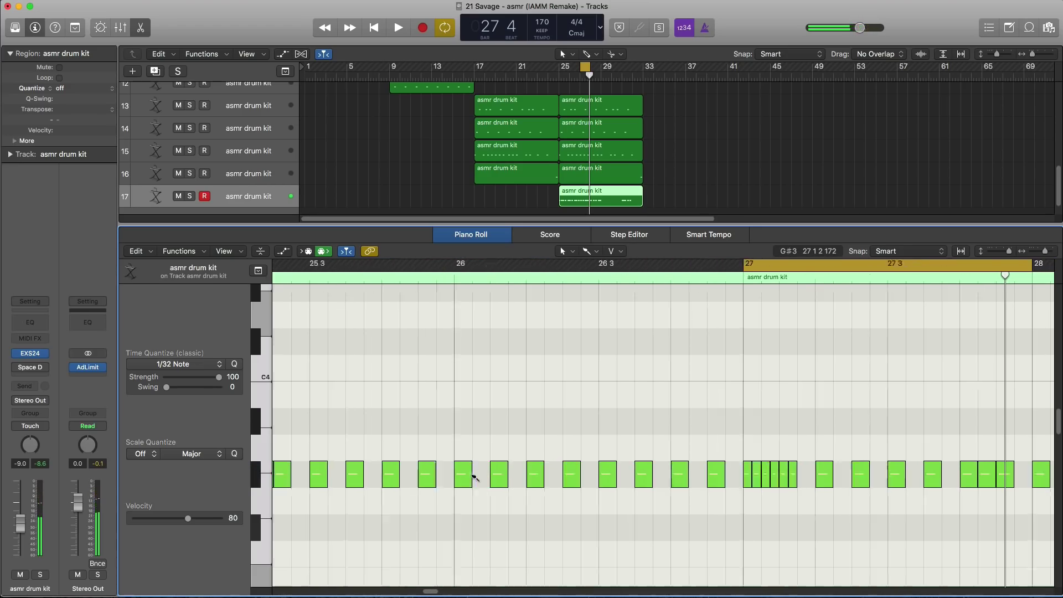
pyautogui.scroll(-6, 471, 476)
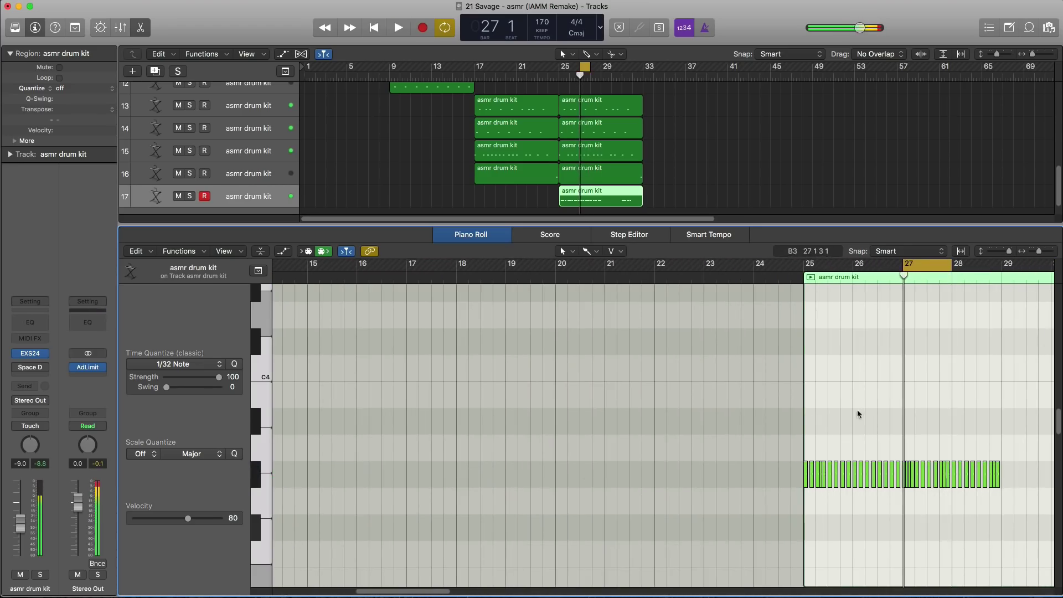
pyautogui.scroll(-4, 842, 412)
pyautogui.press('space')
pyautogui.scroll(-4, 830, 416)
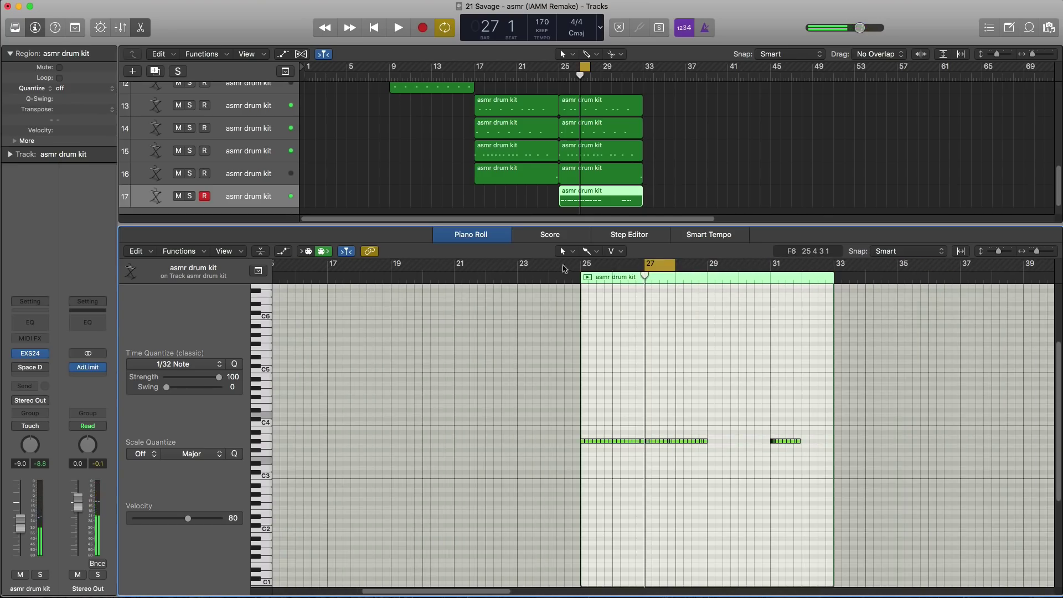
# Step: Play bars 25 to 33 as a loop, lower track 17's volume to -10.4 dB and return to the full arrangement
pyautogui.moveTo(583, 269); pyautogui.dragTo(834, 288)
pyautogui.press('space')
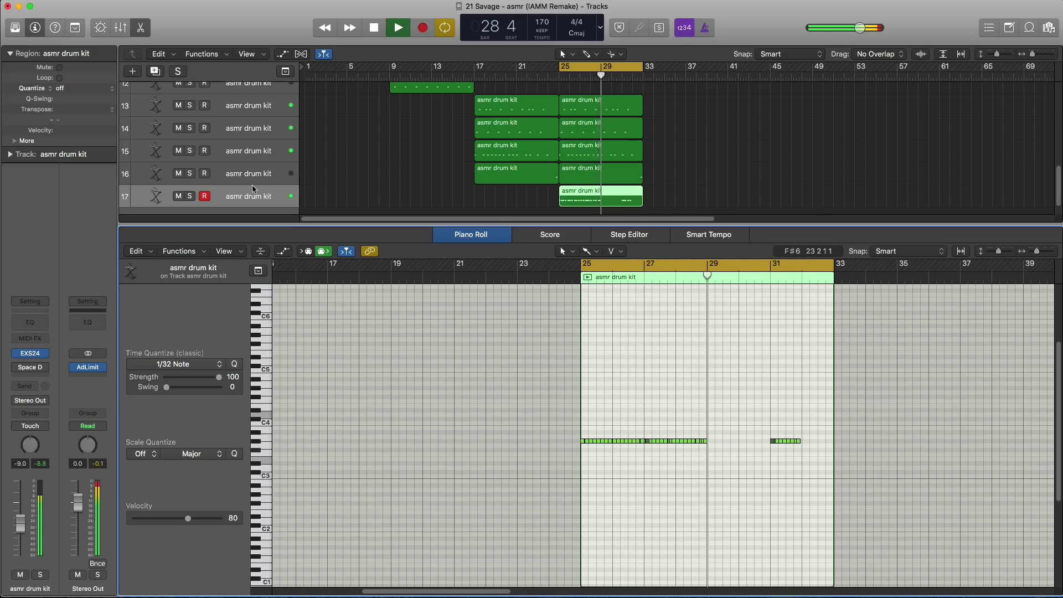
pyautogui.click(178, 428)
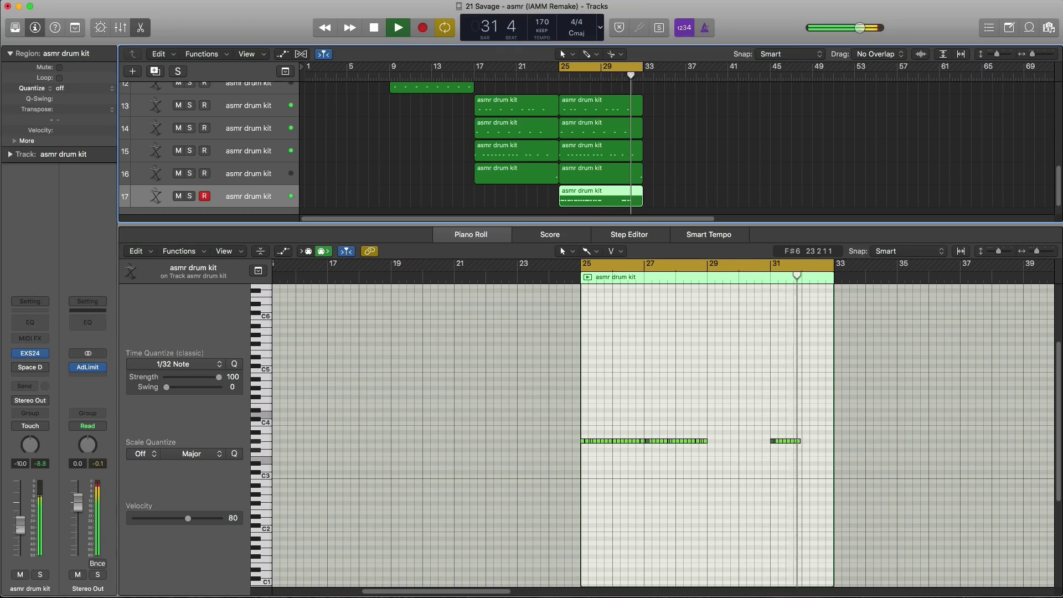
pyautogui.moveTo(20, 526); pyautogui.dragTo(18, 530)
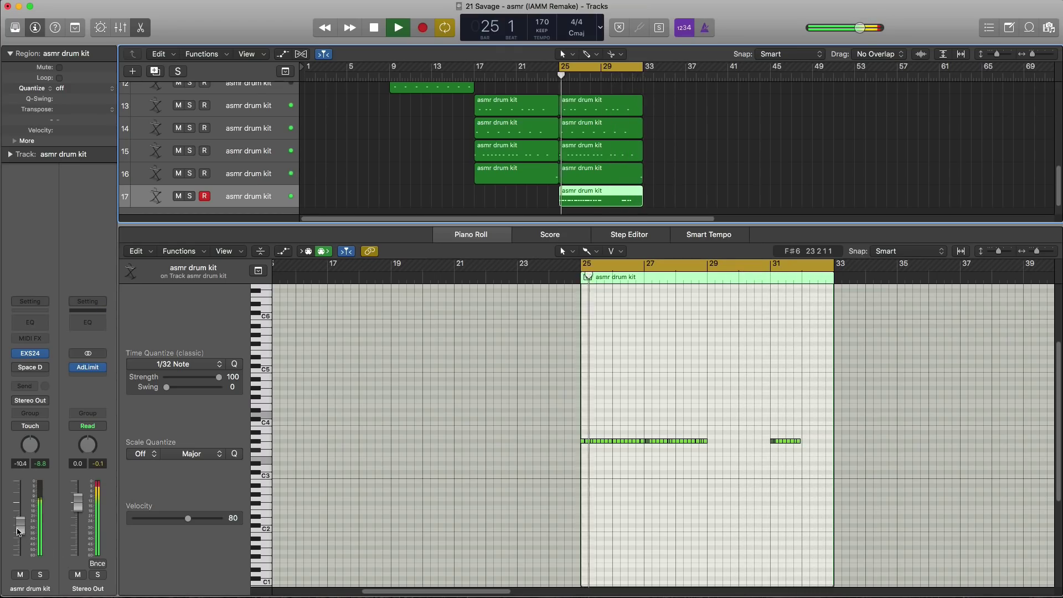
pyautogui.press('x')
pyautogui.press('x')
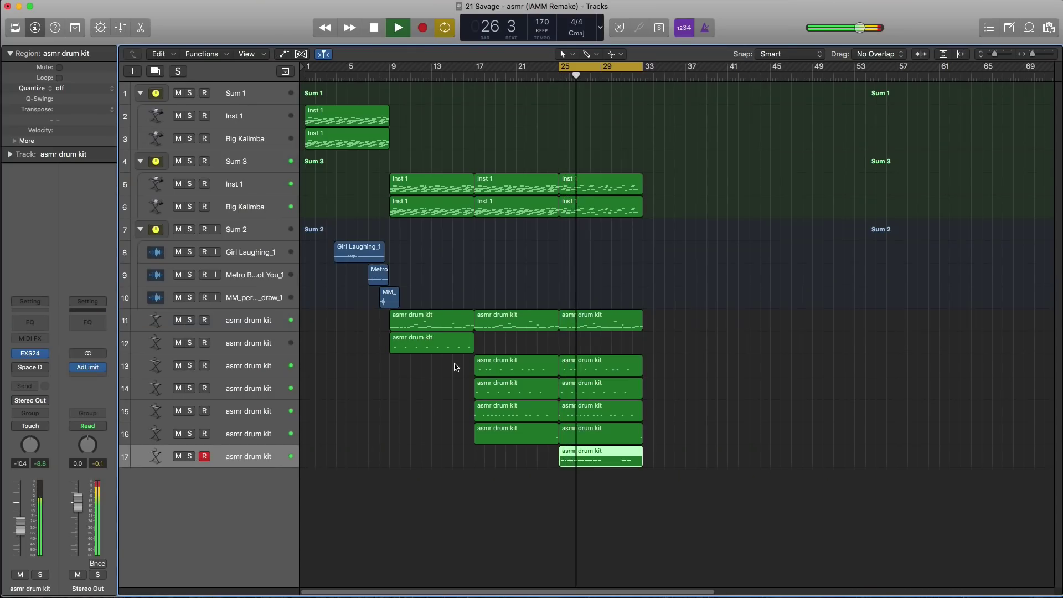
pyautogui.press('space')
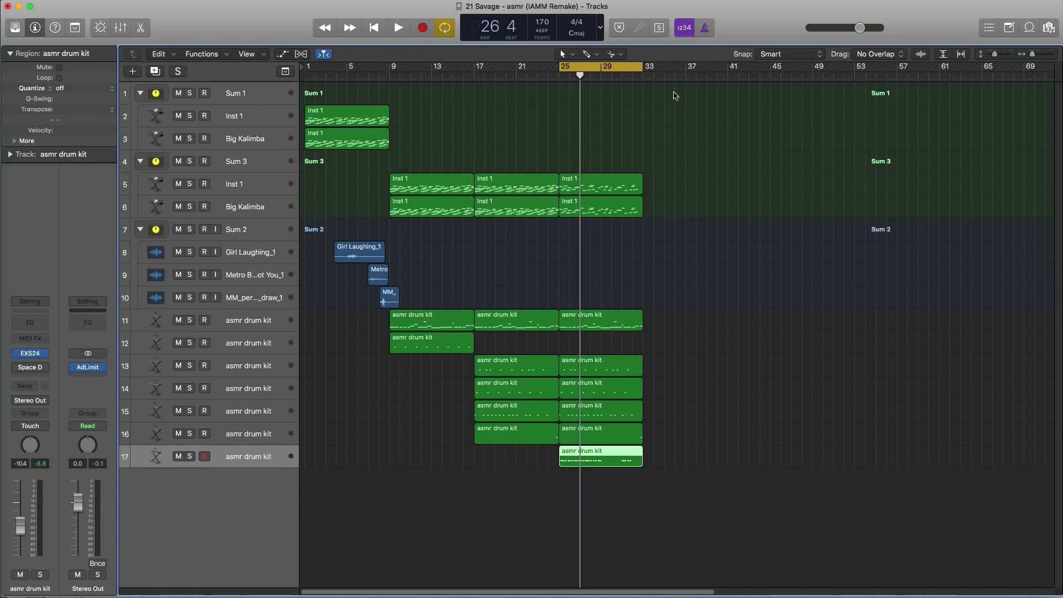
# Step: Move the cycle range to bars 33 to 41, create an empty region over it on Inst 1 track 5 and open its notes
pyautogui.moveTo(610, 72); pyautogui.dragTo(693, 72)
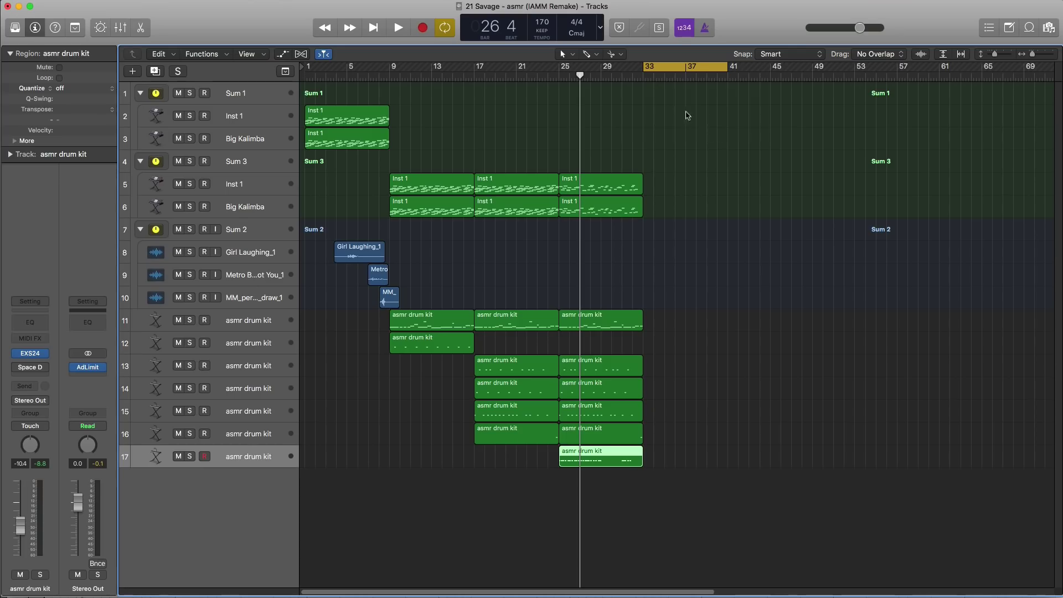
pyautogui.moveTo(646, 187); pyautogui.dragTo(726, 191)
pyautogui.doubleClick(711, 192)
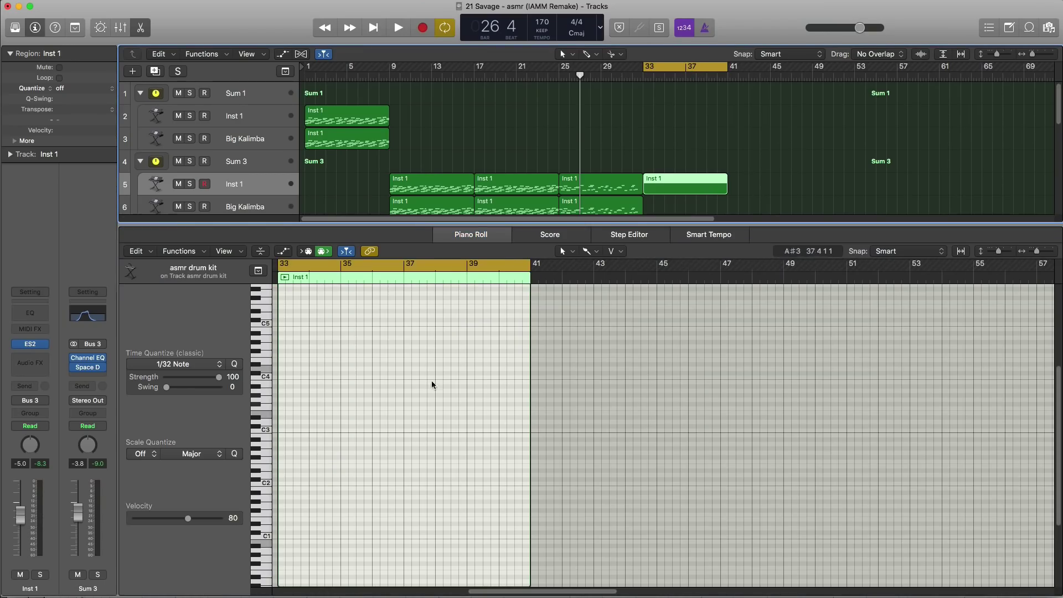
pyautogui.keyDown('ctrl'); pyautogui.keyDown('alt'); pyautogui.click(363, 367); pyautogui.keyUp('alt'); pyautogui.keyUp('ctrl')
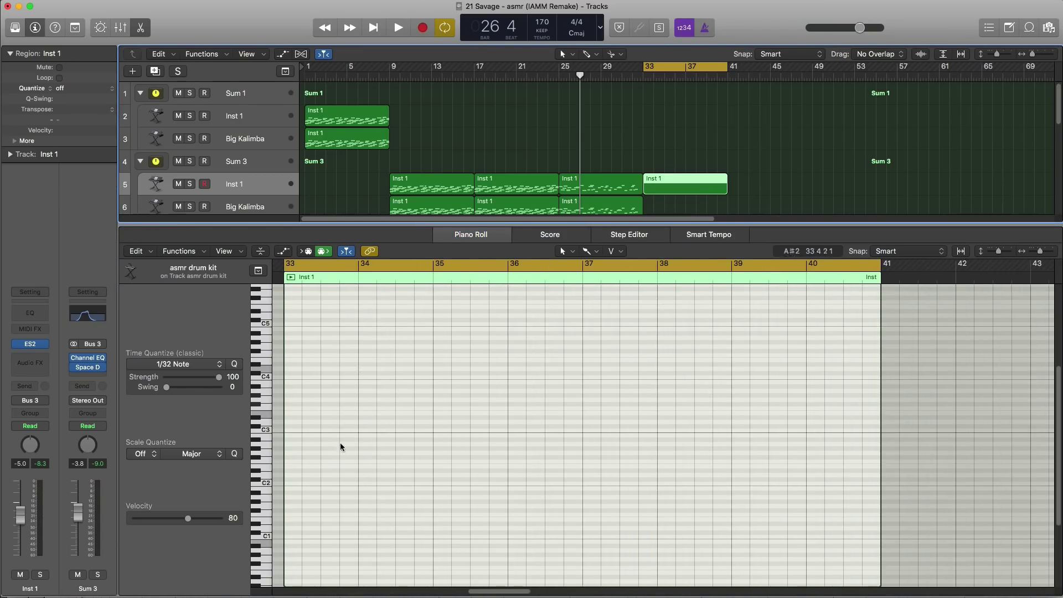
pyautogui.scroll(-1, 363, 482)
# Step: Assign the Pencil Tool as secondary tool, draw a half-bar E1 note from beat 3 of bar 33 and play it
pyautogui.press('t')
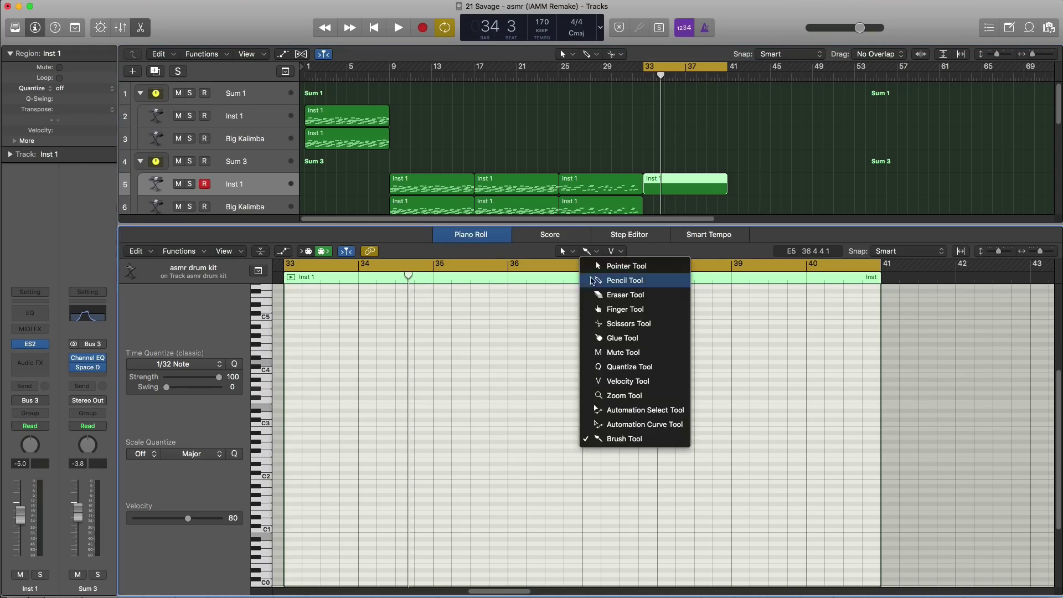
pyautogui.press('Return')
pyautogui.keyDown('ctrl'); pyautogui.keyDown('alt'); pyautogui.click(348, 514); pyautogui.keyUp('alt'); pyautogui.keyUp('ctrl')
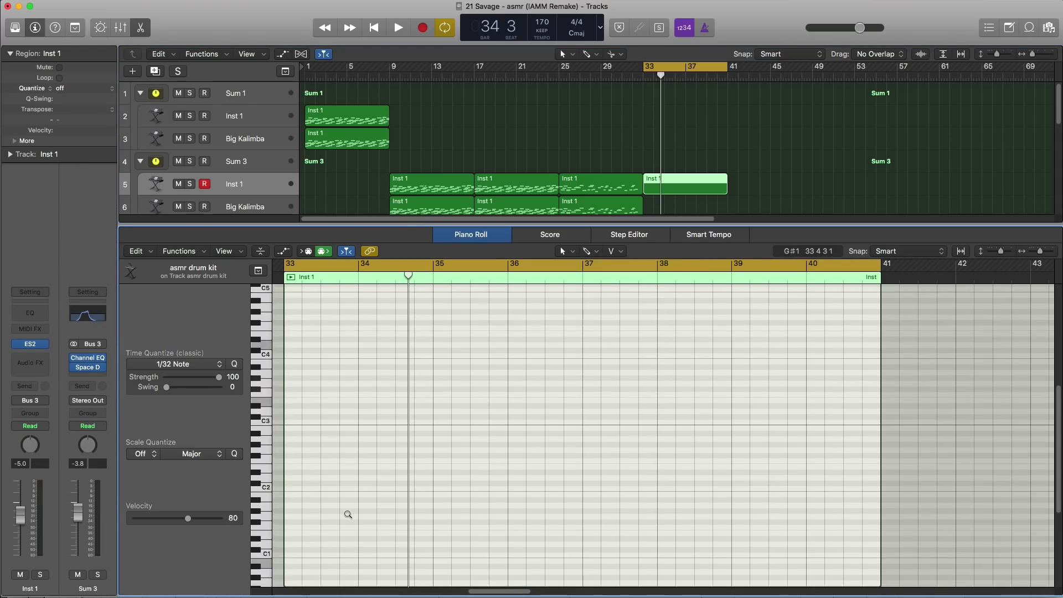
pyautogui.scroll(-6, 348, 514)
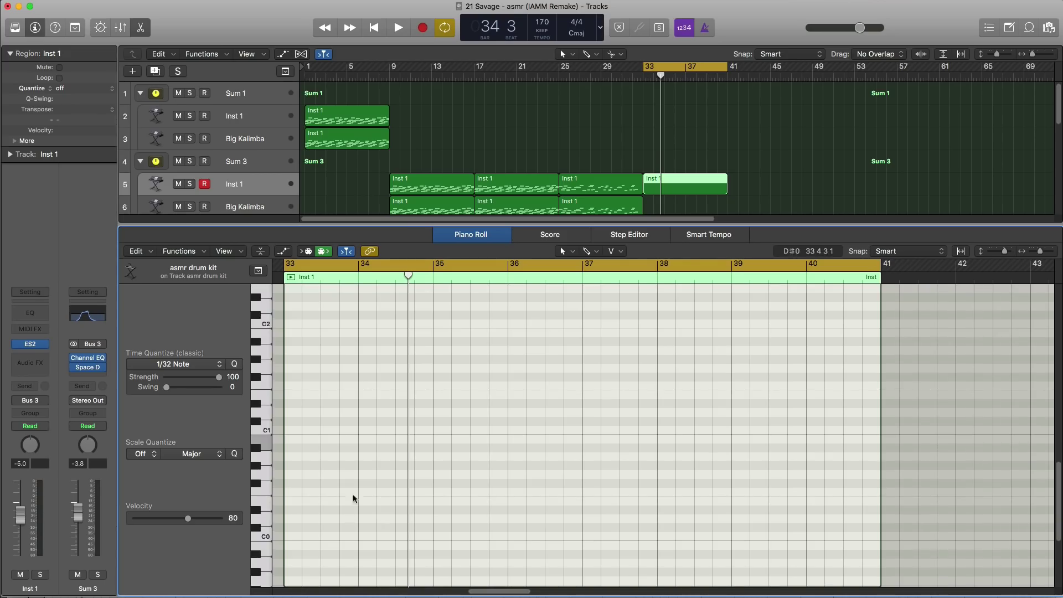
pyautogui.click(325, 397)
pyautogui.moveTo(328, 395); pyautogui.dragTo(356, 403)
pyautogui.press('space')
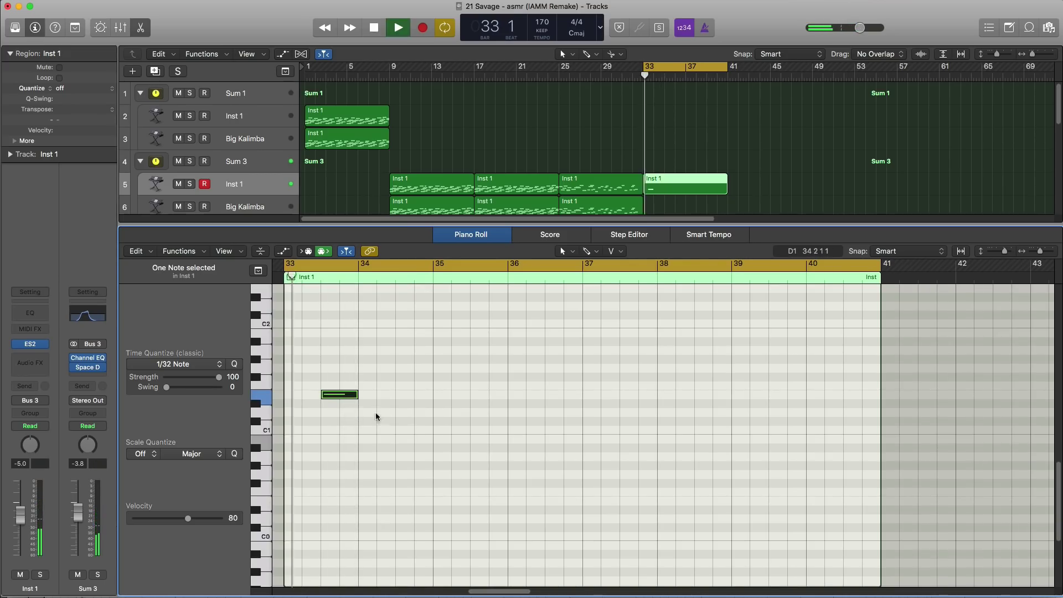
# Step: Shorten the E1 note to 1.5 beats from beat 2 of bar 33, and add equal-length F#1 on beat 3 and E2 on beat 4
pyautogui.keyDown('ctrl'); pyautogui.keyDown('alt'); pyautogui.click(381, 422); pyautogui.keyUp('alt'); pyautogui.keyUp('ctrl')
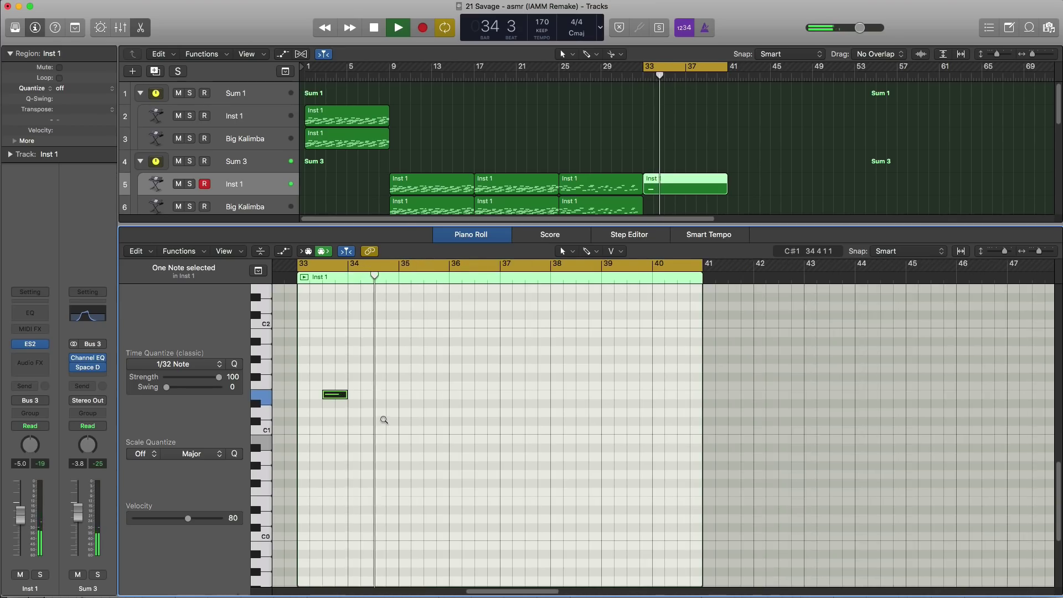
pyautogui.keyDown('ctrl'); pyautogui.keyDown('alt'); pyautogui.click(384, 421); pyautogui.keyUp('alt'); pyautogui.keyUp('ctrl')
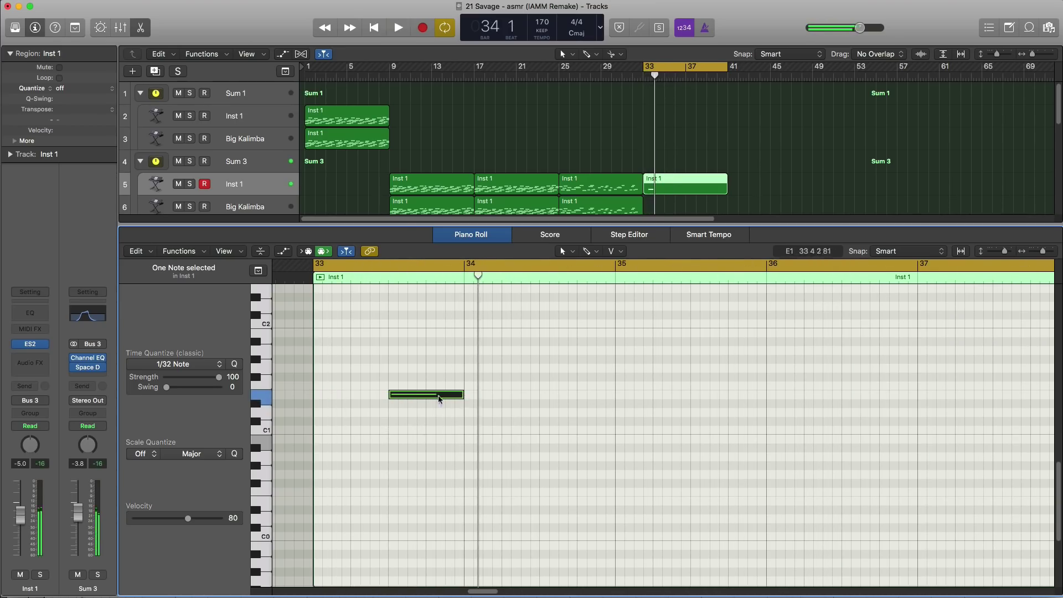
pyautogui.press('space')
pyautogui.moveTo(429, 397)
pyautogui.mouseDown()
pyautogui.moveTo(391, 398)
pyautogui.moveTo(406, 401)
pyautogui.moveTo(420, 381)
pyautogui.mouseUp()
pyautogui.press('space')
pyautogui.moveTo(421, 381); pyautogui.dragTo(459, 336)
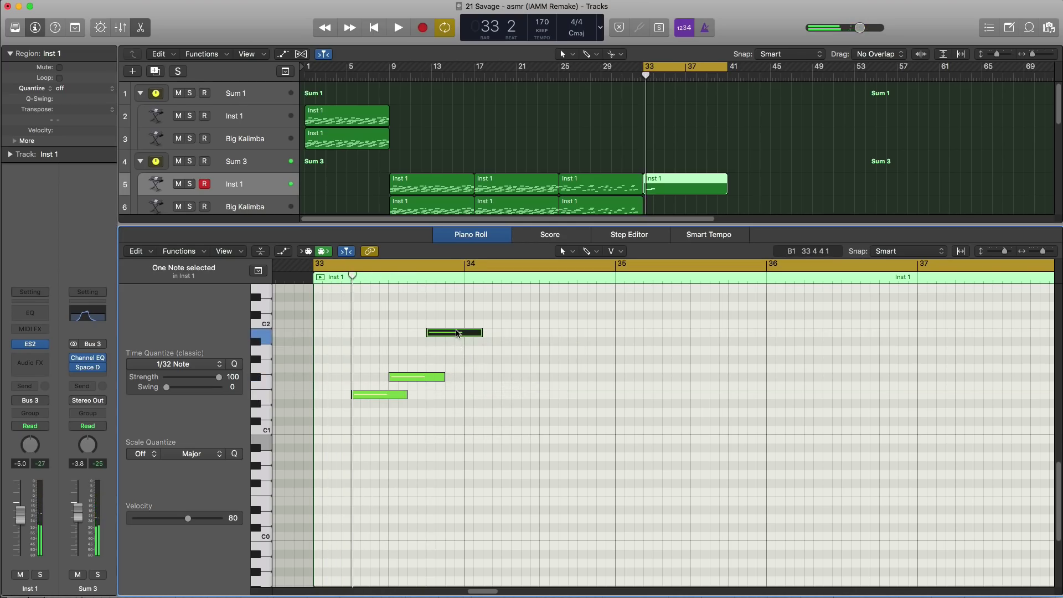
pyautogui.scroll(1, 461, 345)
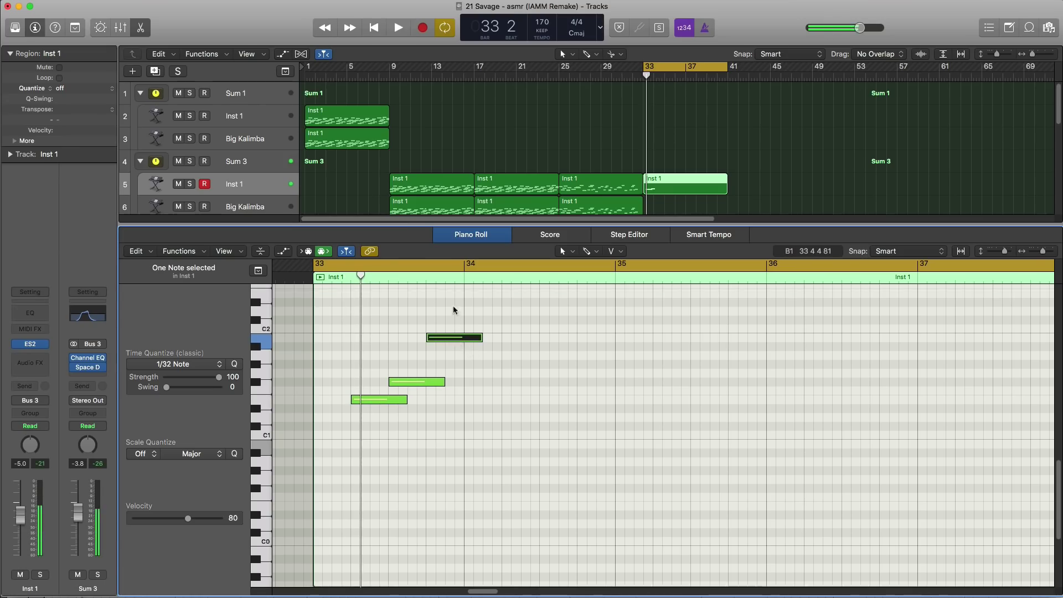
pyautogui.moveTo(454, 337); pyautogui.dragTo(454, 293)
pyautogui.press('space')
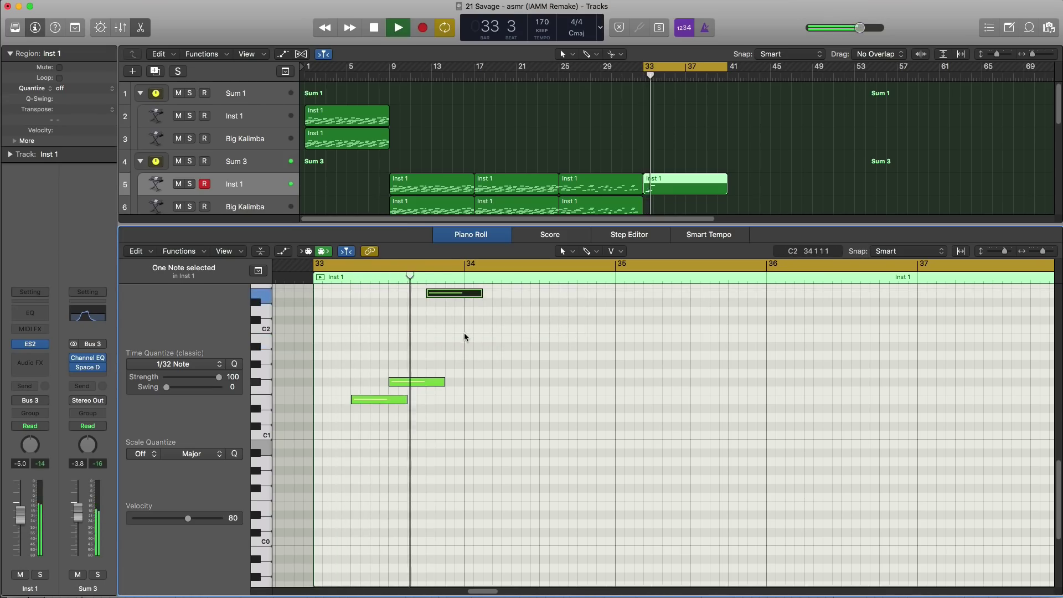
# Step: Add 1.5-beat notes D2 at the start of bar 34, G1 on its beat 3 and C#2 at the start of bar 35, and play them
pyautogui.keyDown('super'); pyautogui.click(466, 311); pyautogui.keyUp('super')
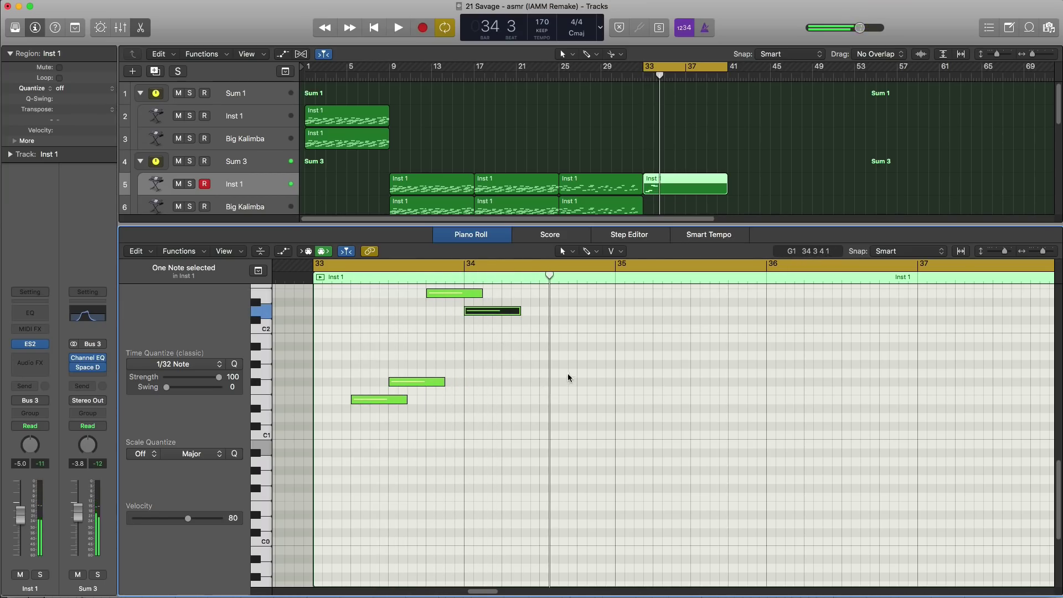
pyautogui.press('space')
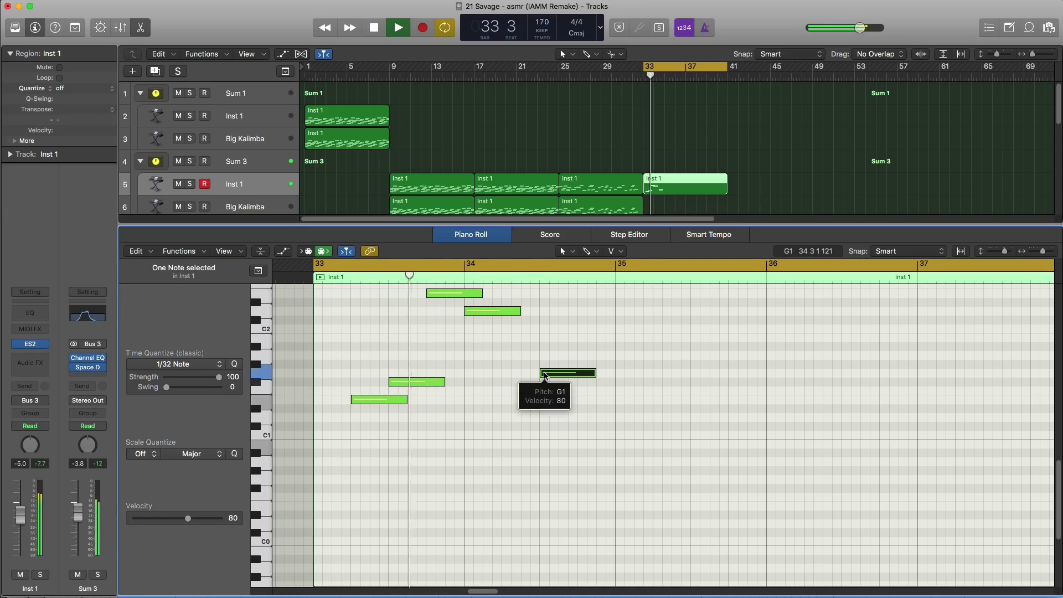
pyautogui.keyDown('super'); pyautogui.click(619, 320); pyautogui.keyUp('super')
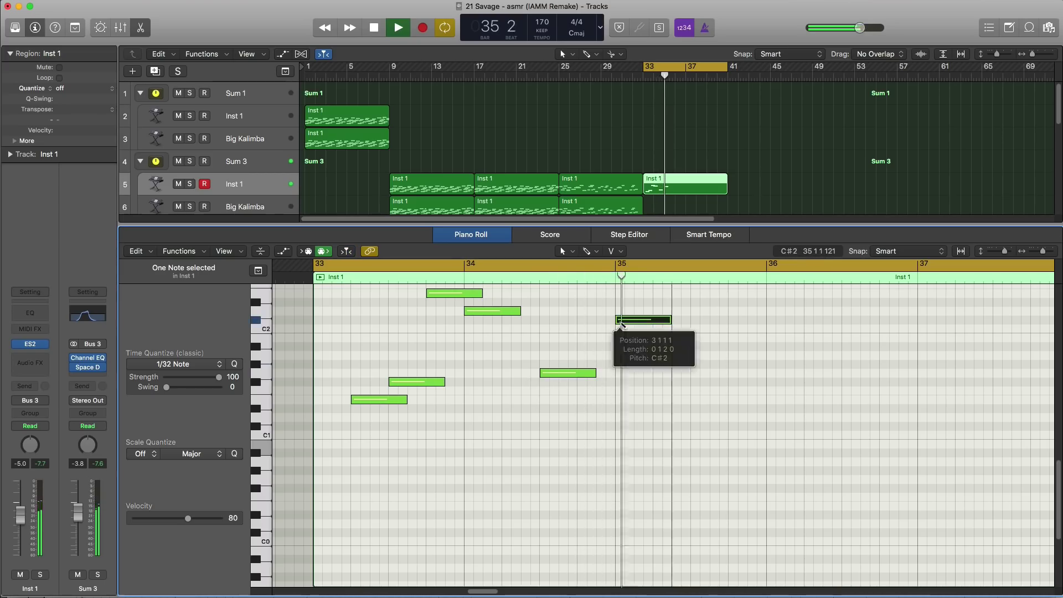
pyautogui.press('space')
pyautogui.press('space')
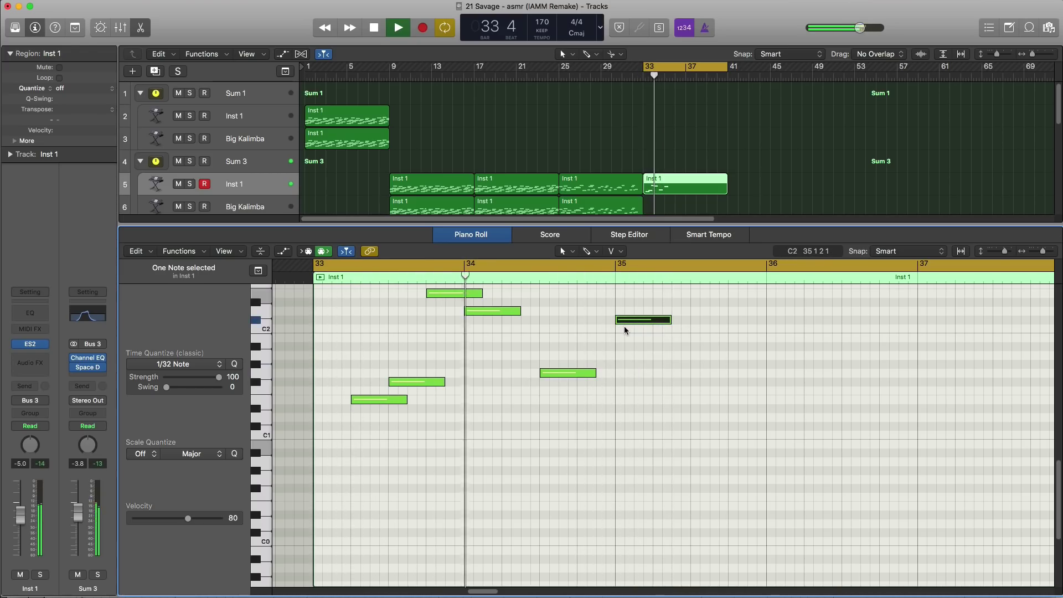
# Step: Add 1.5-beat notes F#1 on beat 3 and B1 on beat 4 of bar 35, and play the melody
pyautogui.keyDown('super'); pyautogui.click(693, 382); pyautogui.keyUp('super')
pyautogui.press('space')
pyautogui.keyDown('super'); pyautogui.click(730, 338); pyautogui.keyUp('super')
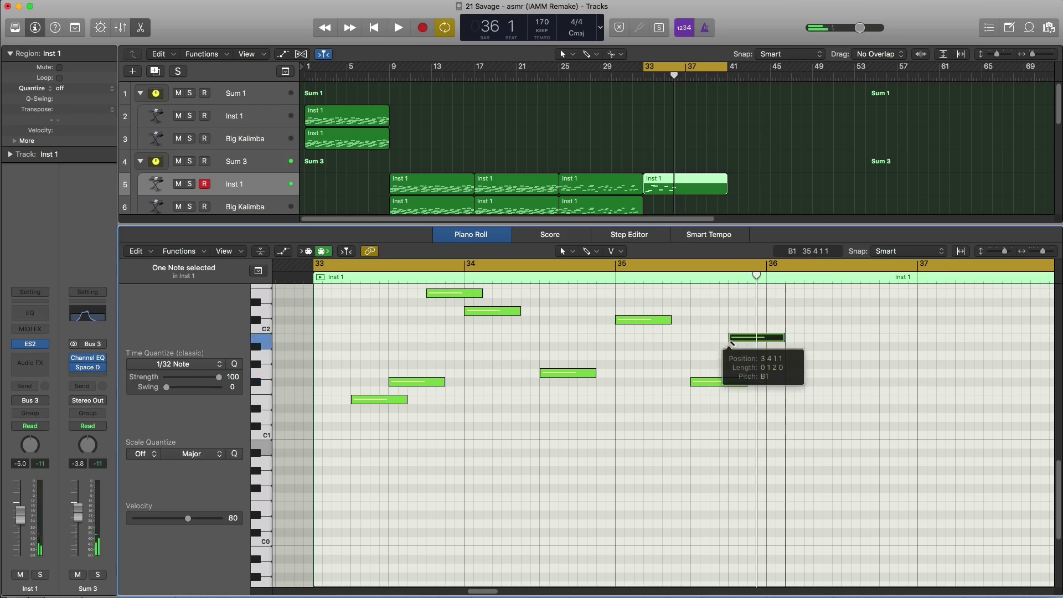
pyautogui.press('space')
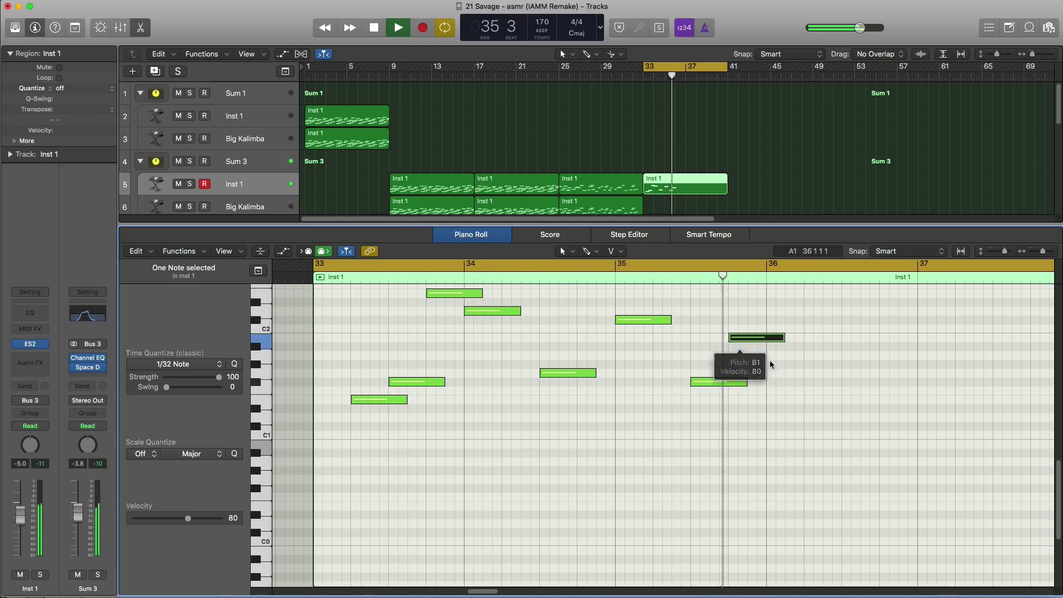
pyautogui.press('space')
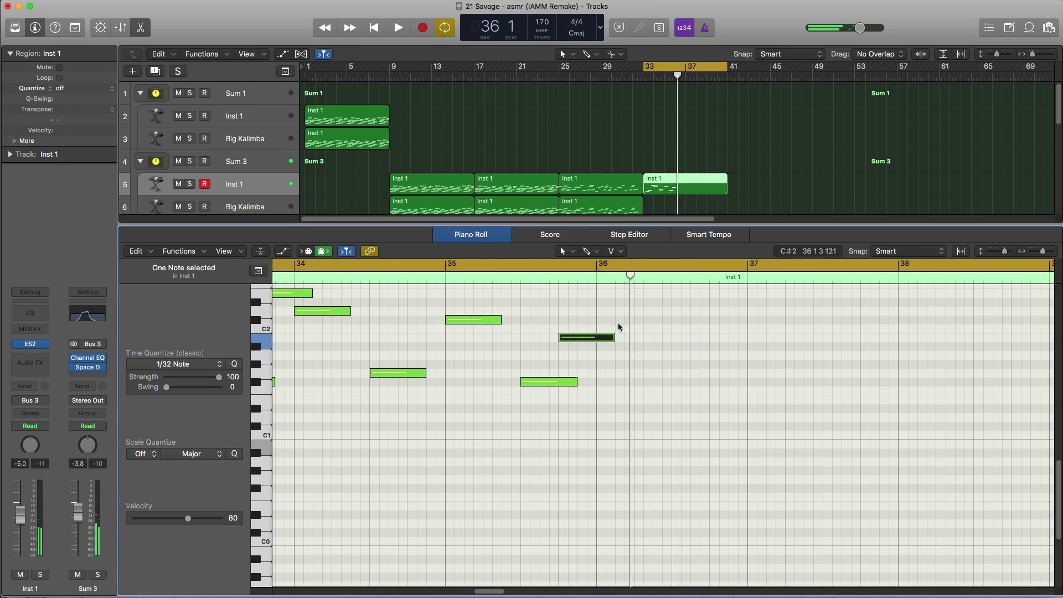
# Step: Add 1.5-beat notes F#2 at the start of bar 36 and G1 on its beat 3, and play the melody
pyautogui.scroll(2, 616, 321)
pyautogui.scroll(2, 614, 319)
pyautogui.scroll(2, 614, 319)
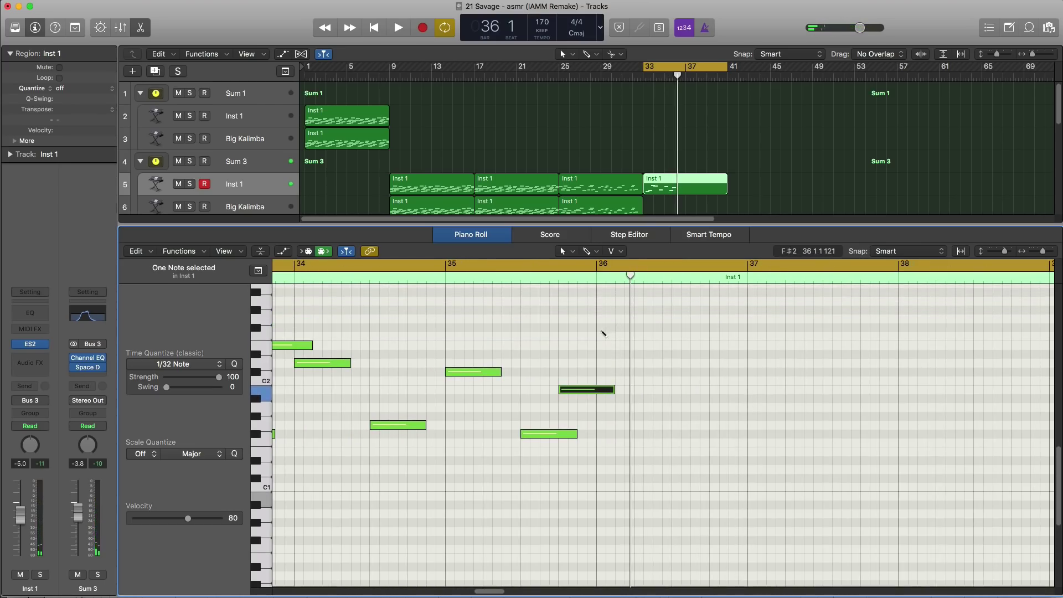
pyautogui.keyDown('super'); pyautogui.click(600, 327); pyautogui.keyUp('super')
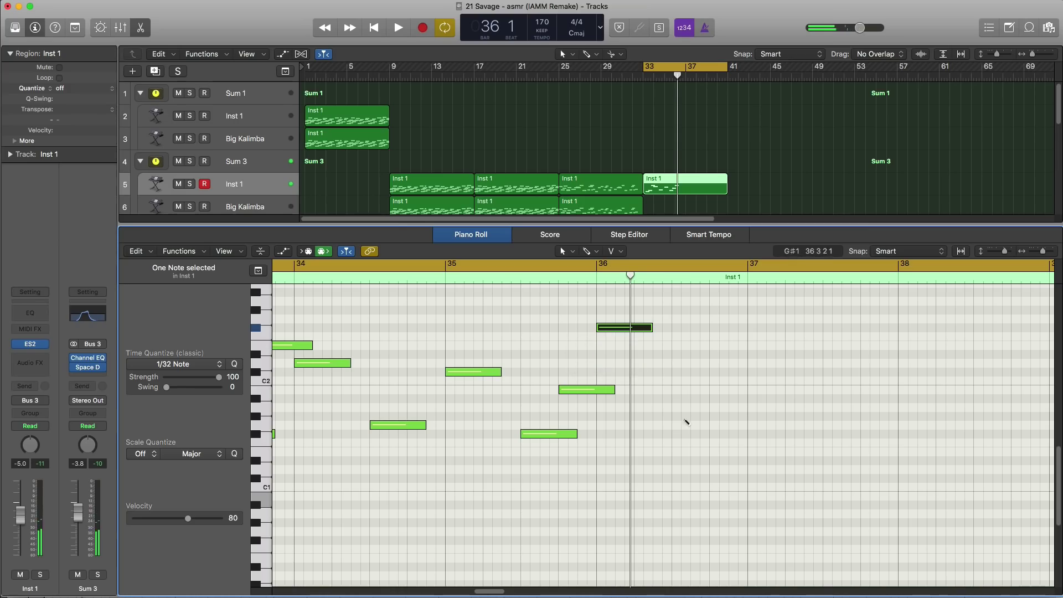
pyautogui.press('space')
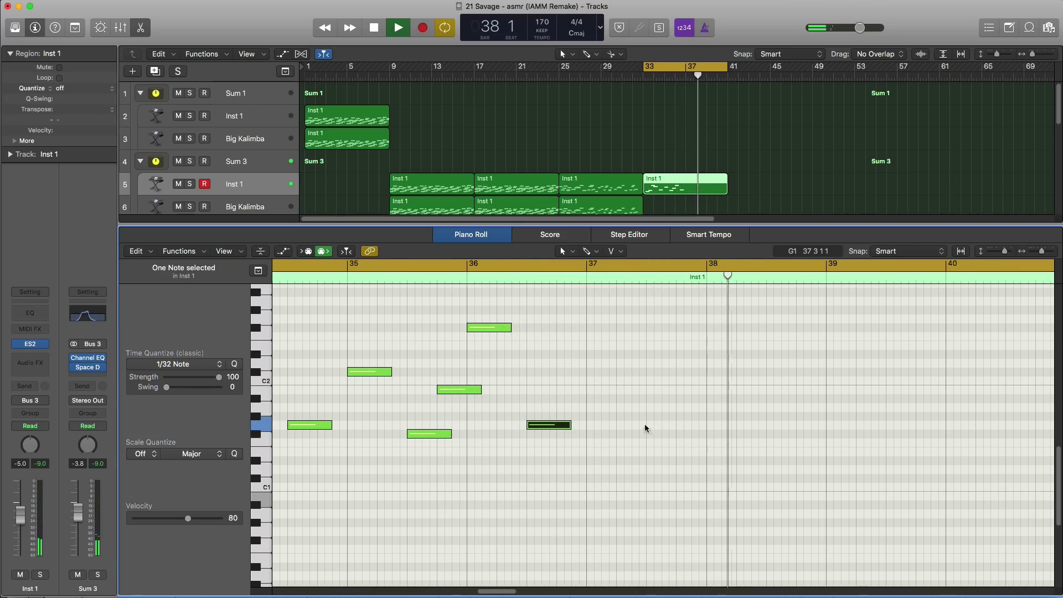
# Step: Add 1.5-beat notes C#2 at the start of bar 37, E2 on its beat 4, D2 at the start of bar 38 and G1 on its beat 3
pyautogui.press('space')
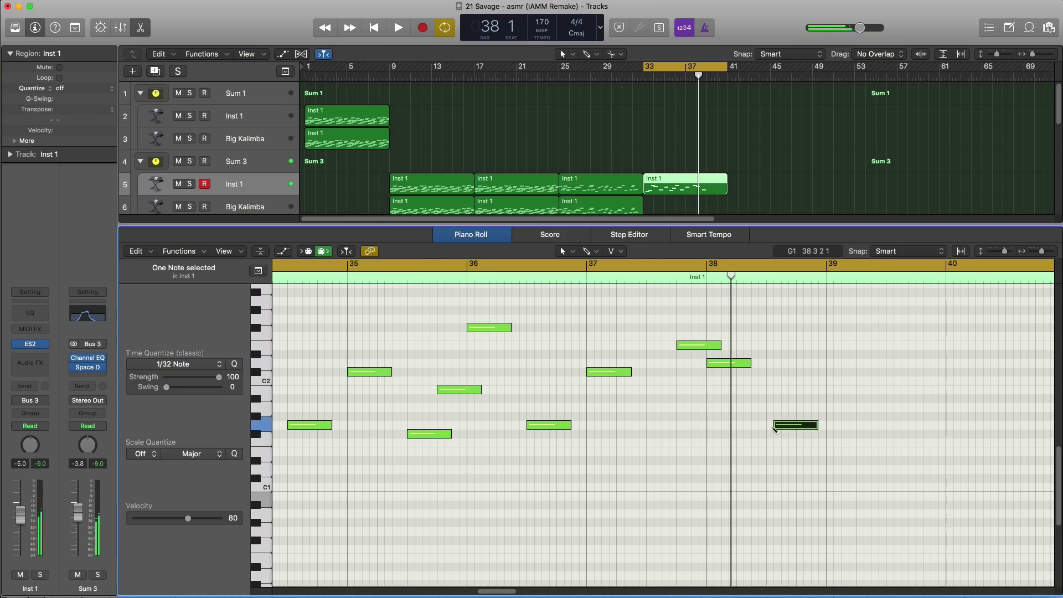
pyautogui.press('space')
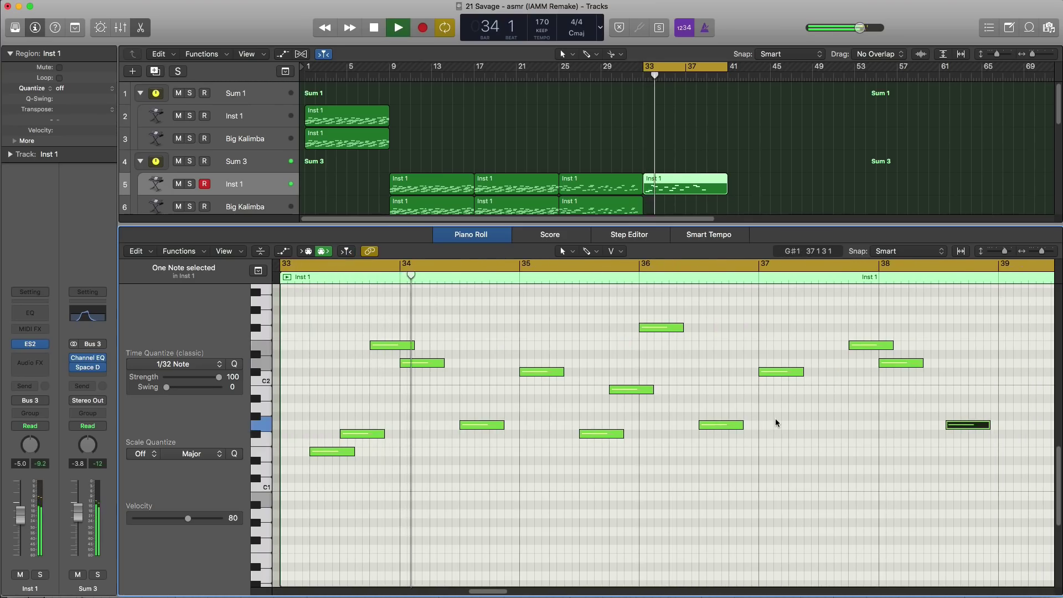
pyautogui.scroll(-2, 775, 423)
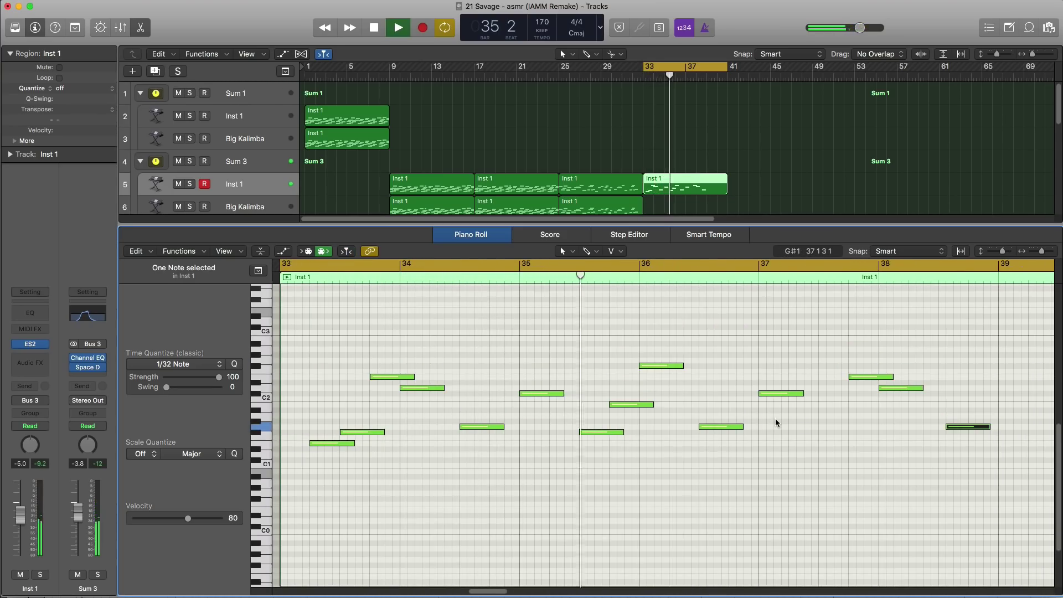
pyautogui.scroll(-1, 775, 421)
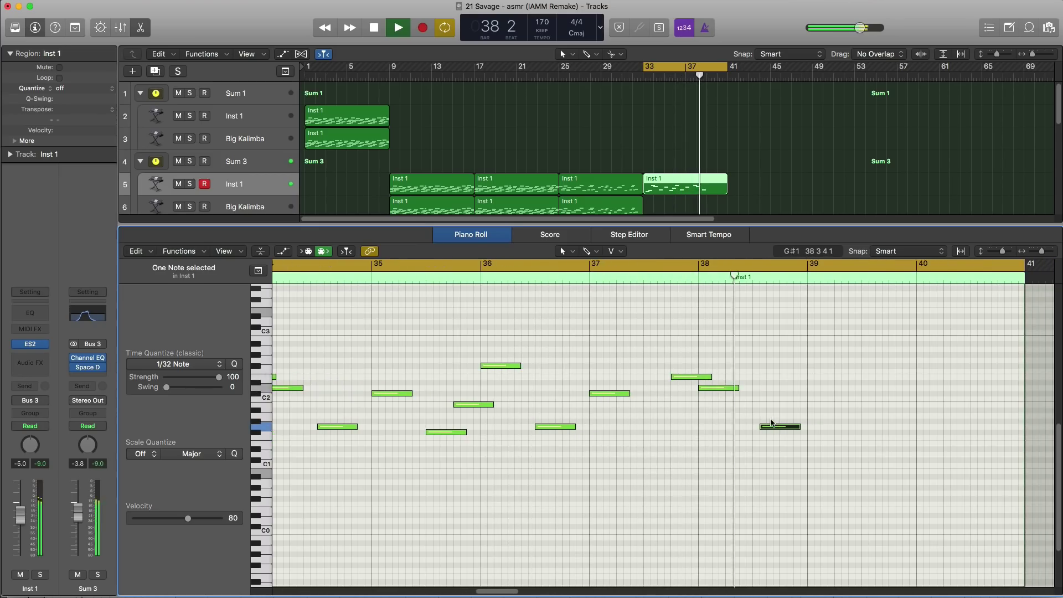
pyautogui.press('space')
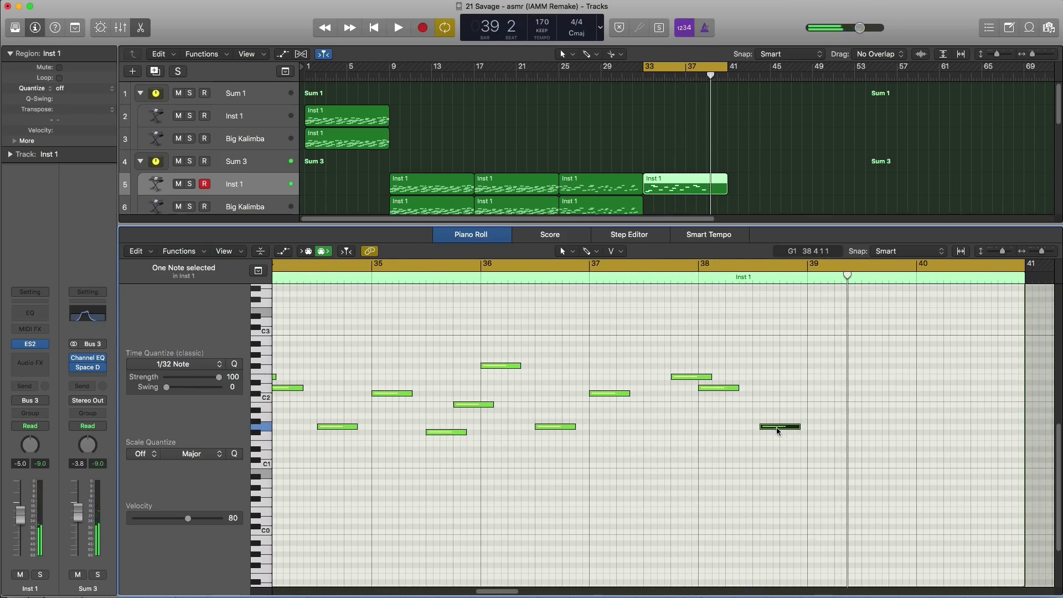
pyautogui.moveTo(778, 431); pyautogui.dragTo(771, 431)
# Step: Set the cycle range to bars 37 to 41 and replay the melody's second half
pyautogui.click(604, 268)
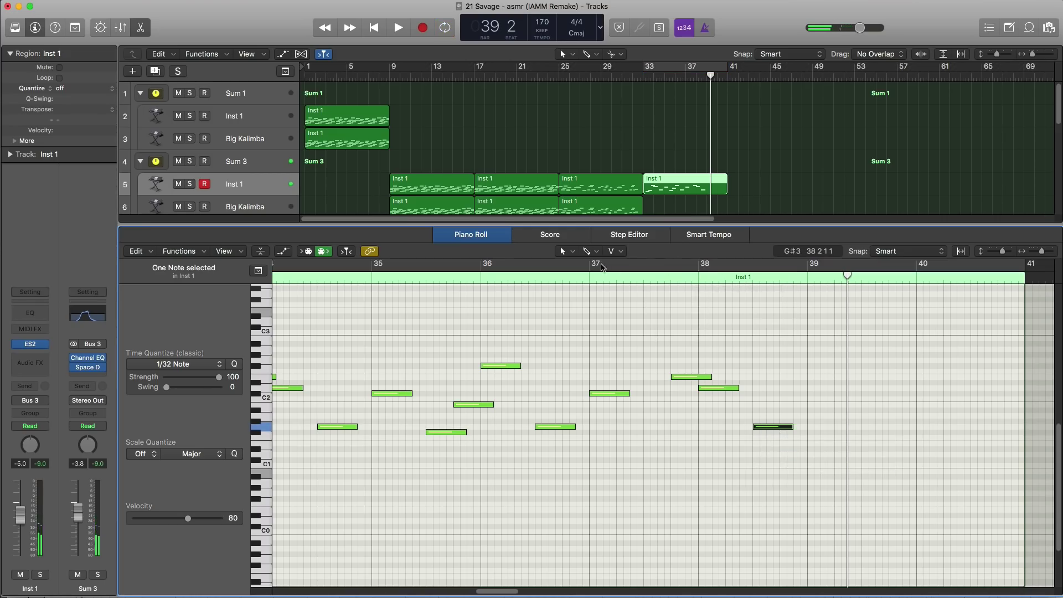
pyautogui.moveTo(591, 269); pyautogui.dragTo(1024, 268)
pyautogui.press('space')
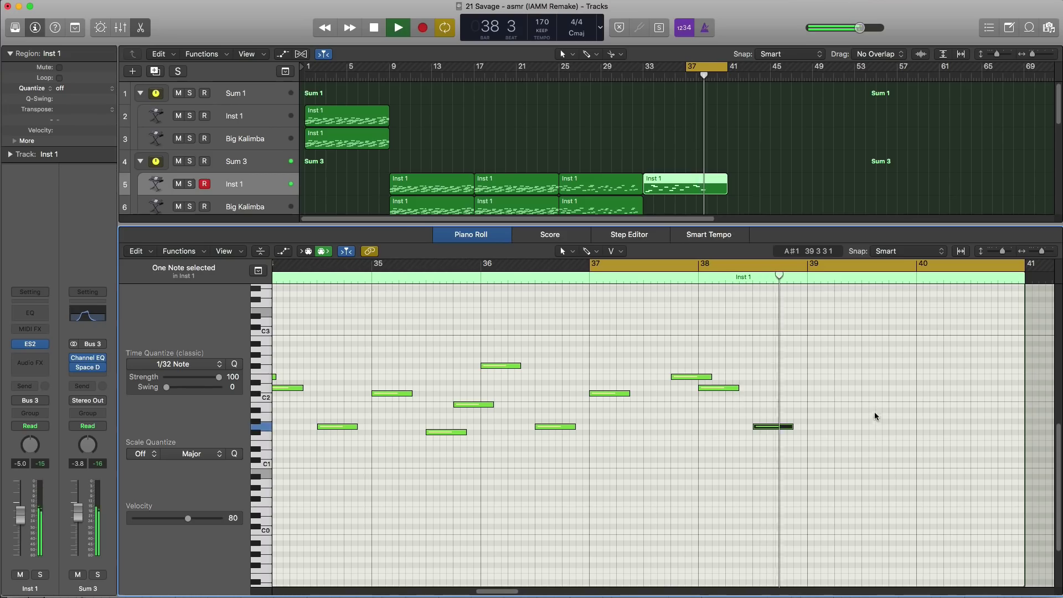
pyautogui.press(',')
pyautogui.press(',')
pyautogui.press(',')
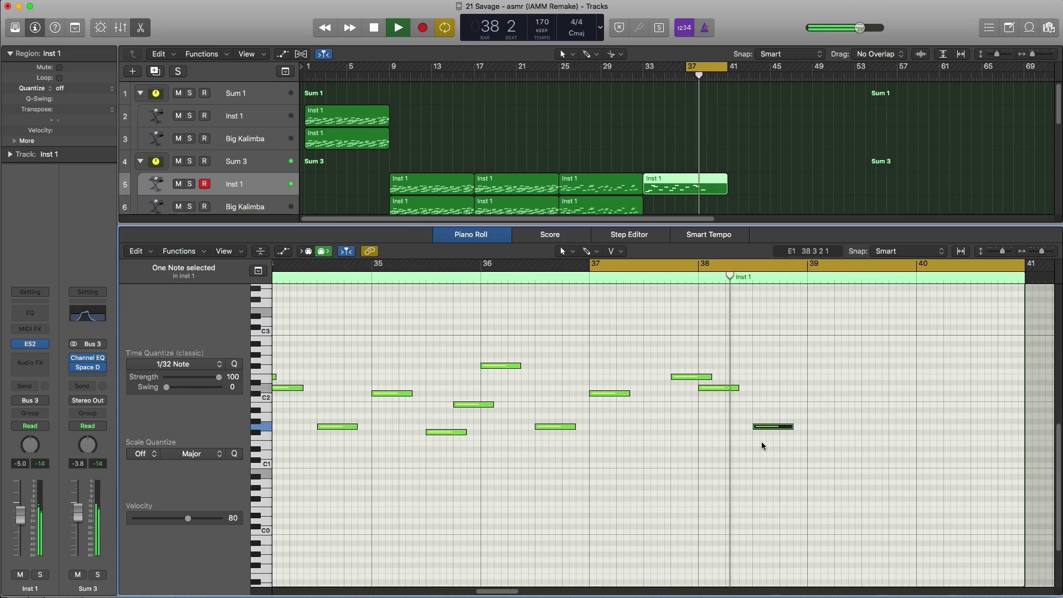
# Step: Add 1.5-beat notes C#2 at the start of bar 39, G#1 on beat 3 and E2 on beat 4, and play them
pyautogui.press('space')
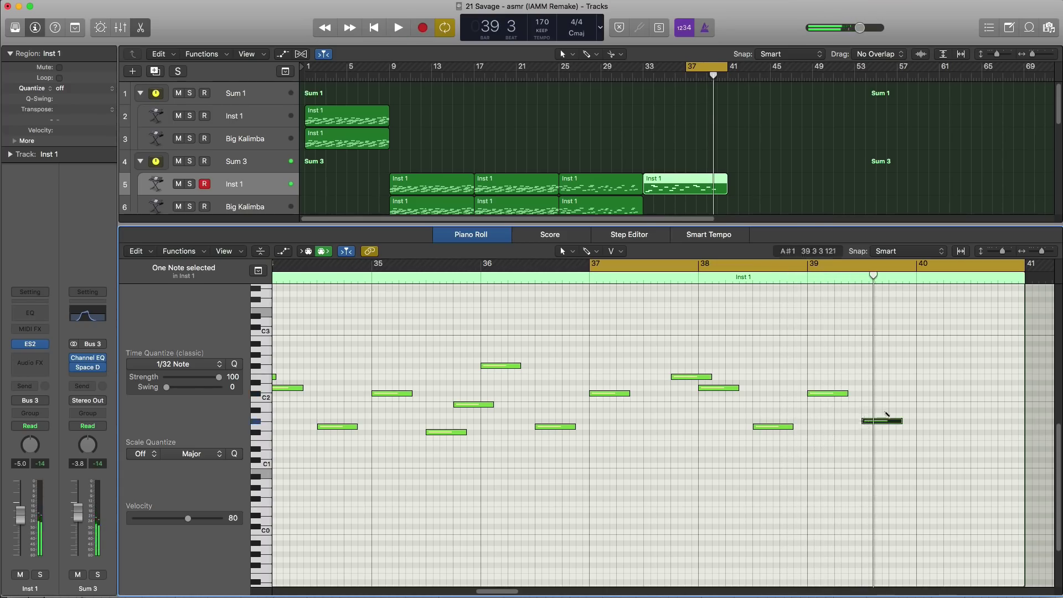
pyautogui.moveTo(886, 421); pyautogui.dragTo(904, 381)
pyautogui.press('space')
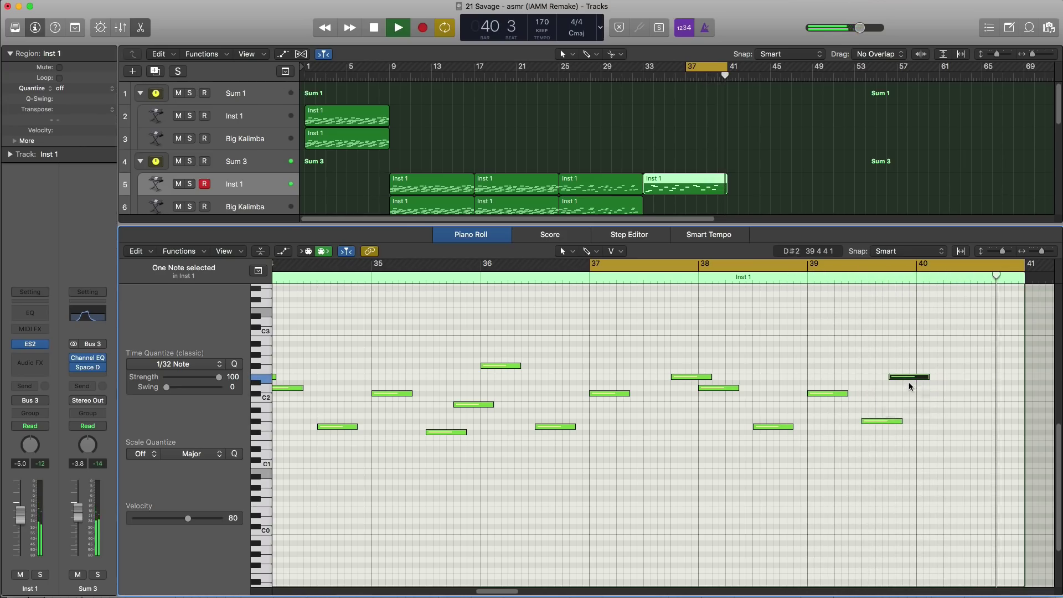
pyautogui.press('space')
# Step: Add a 1.5-beat F#2 note at the start of bar 40, play bars 37 to 41 and return to the full arrangement
pyautogui.press('space')
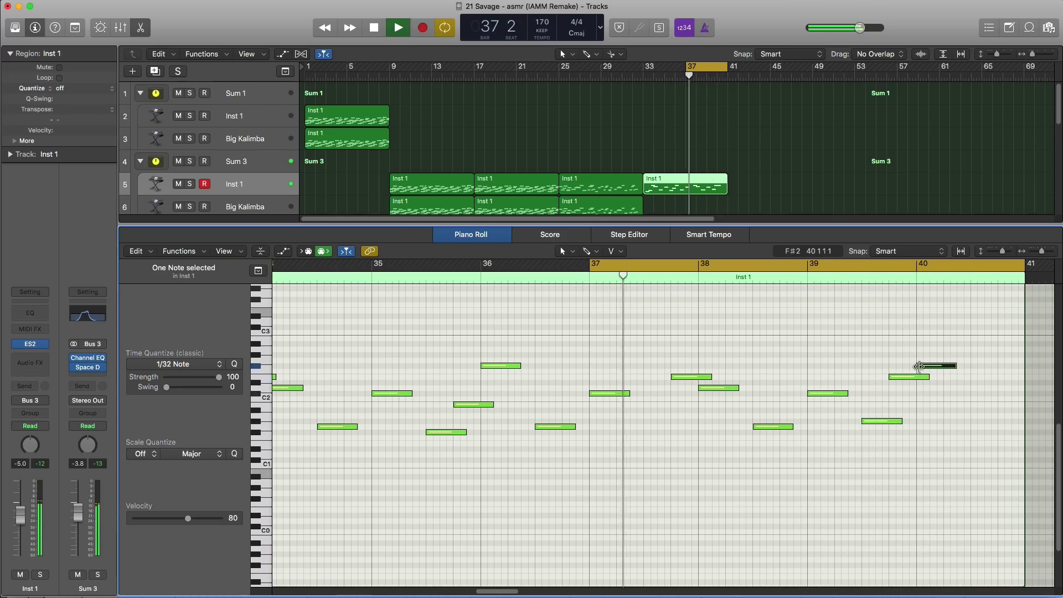
pyautogui.moveTo(919, 365); pyautogui.dragTo(919, 366)
pyautogui.press('space')
pyautogui.press('e')
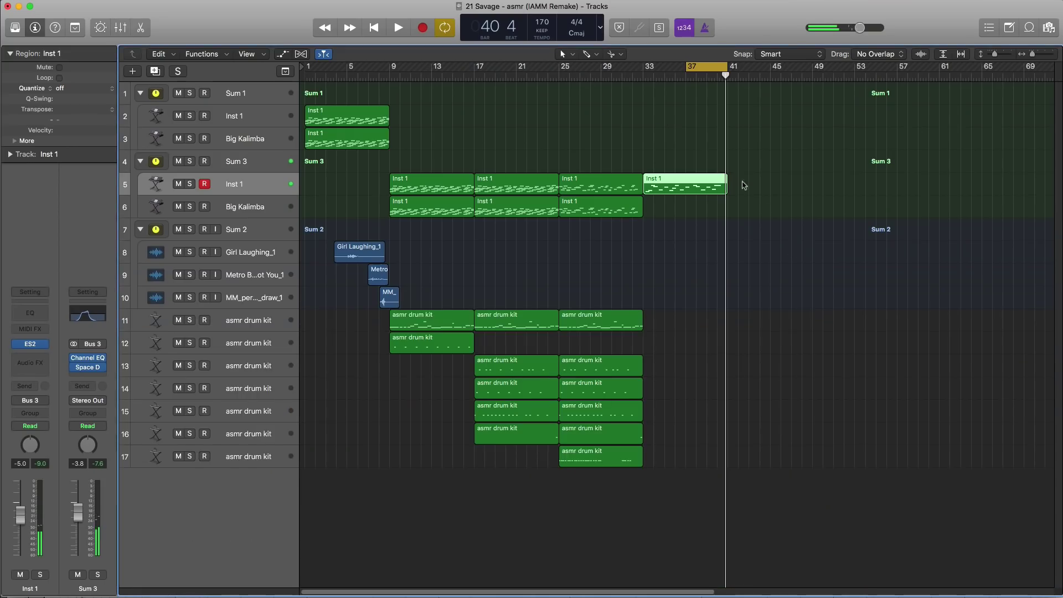
# Step: Set the cycle range to bars 33 to 41, copy the new Inst 1 region onto Big Kalimba track 6 and open its notes
pyautogui.moveTo(645, 73); pyautogui.dragTo(725, 73)
pyautogui.moveTo(684, 186); pyautogui.dragTo(683, 211)
pyautogui.press('e')
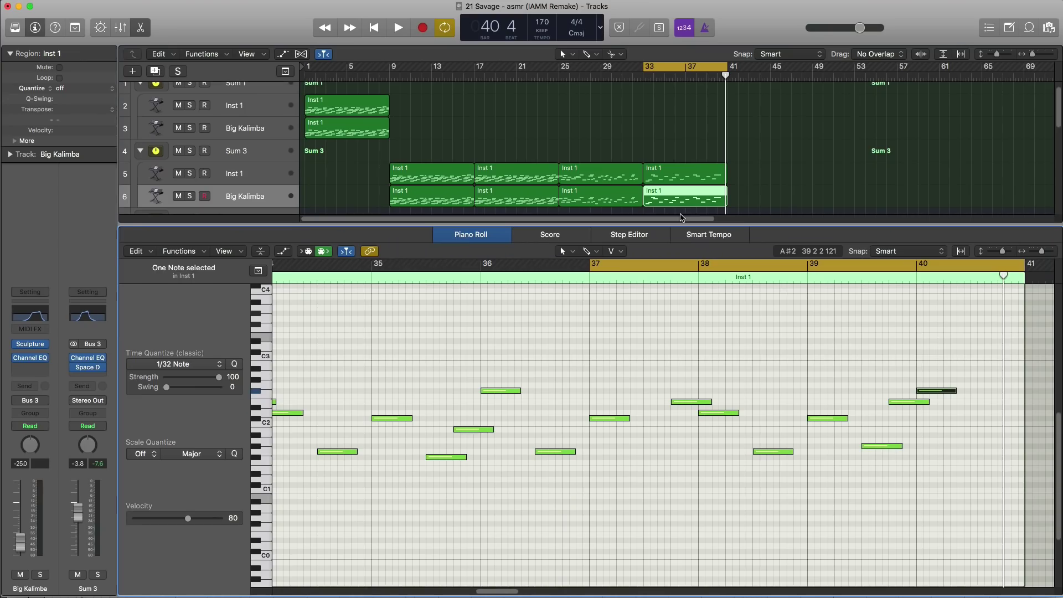
# Step: Transpose all notes of the copied Big Kalimba region up one octave, play bars 33 to 41 and return to the full arrangement
pyautogui.click(609, 373)
pyautogui.press('super+a')
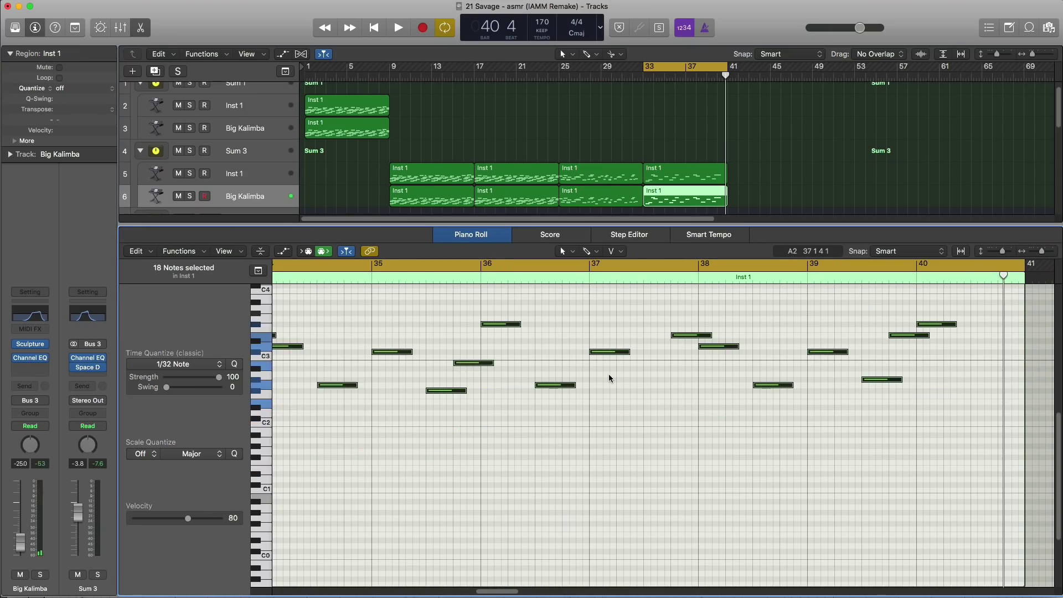
pyautogui.press('space')
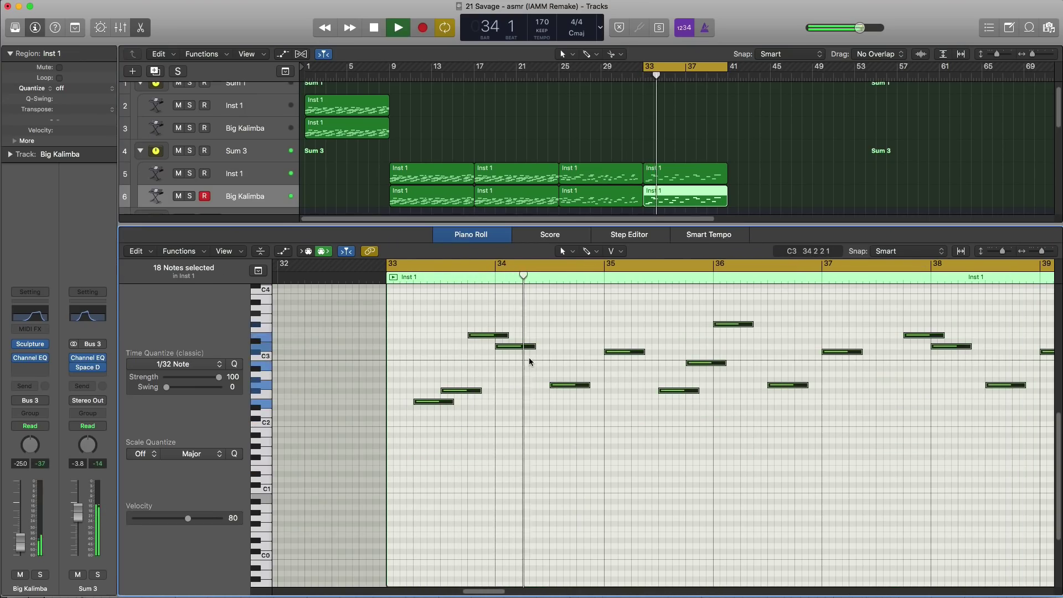
pyautogui.press('e')
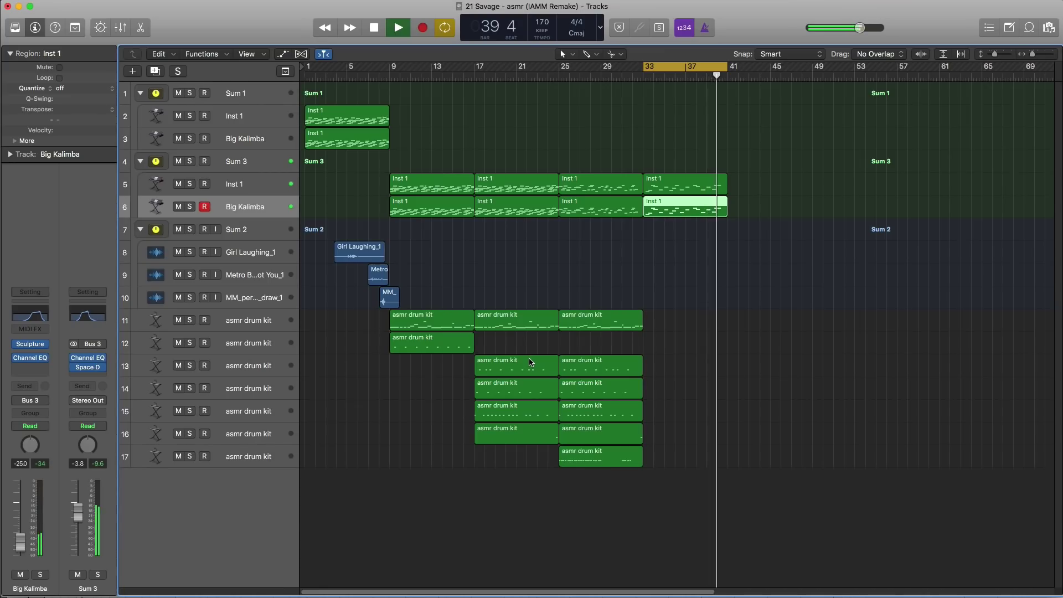
pyautogui.press('space')
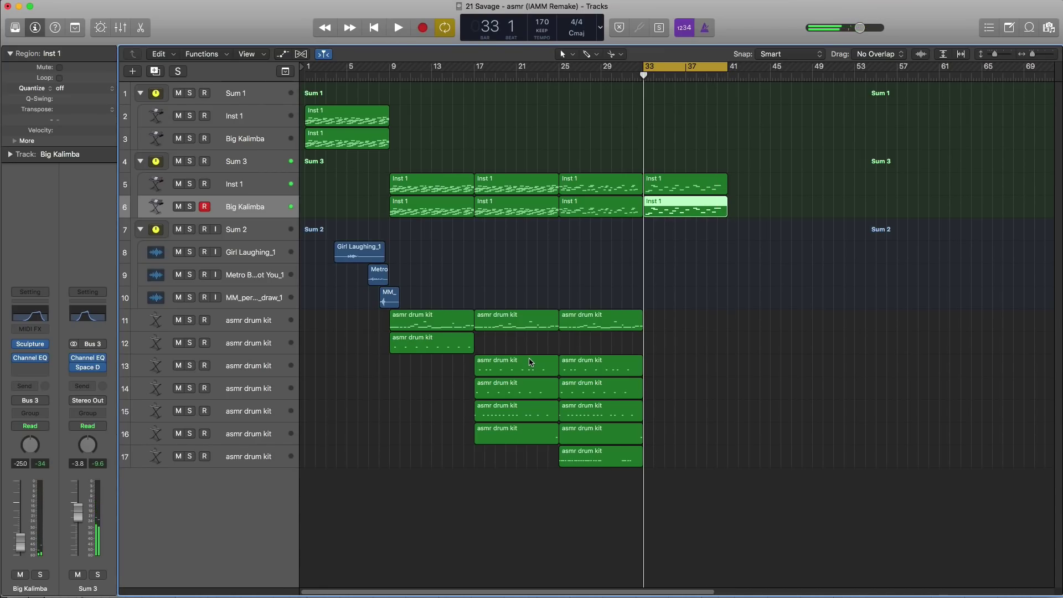
# Step: Create an empty region on asmr drum kit track 11 spanning bars 33 to 41 and open its notes
pyautogui.click(648, 324)
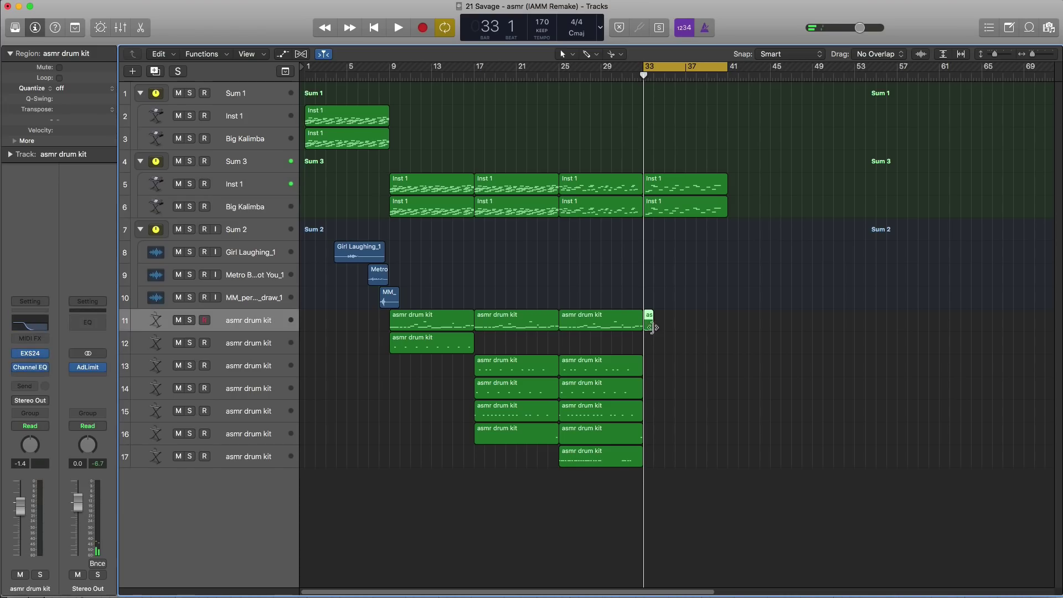
pyautogui.moveTo(676, 329); pyautogui.dragTo(726, 327)
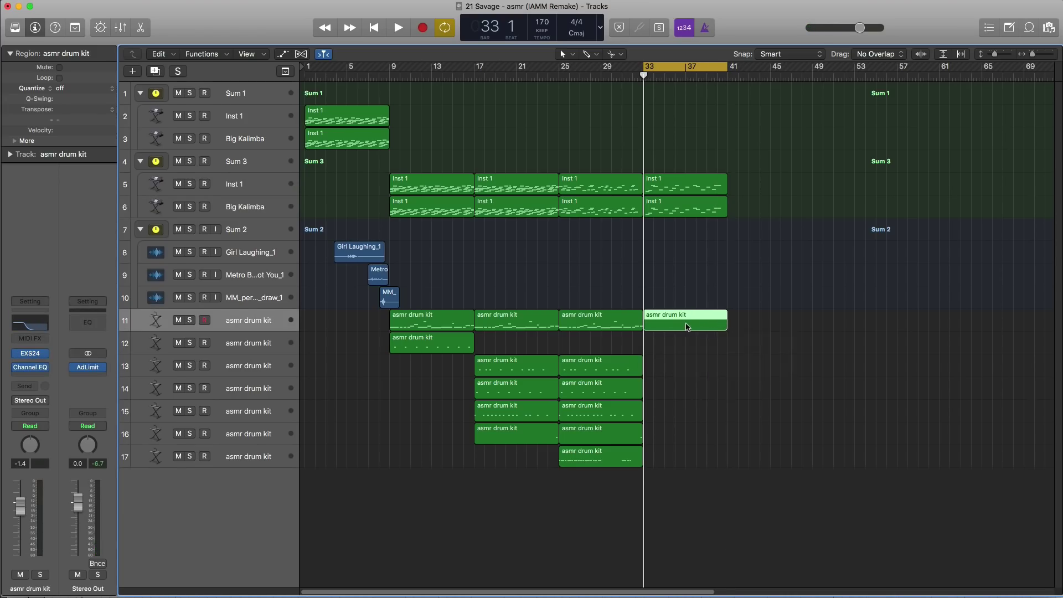
pyautogui.doubleClick(687, 326)
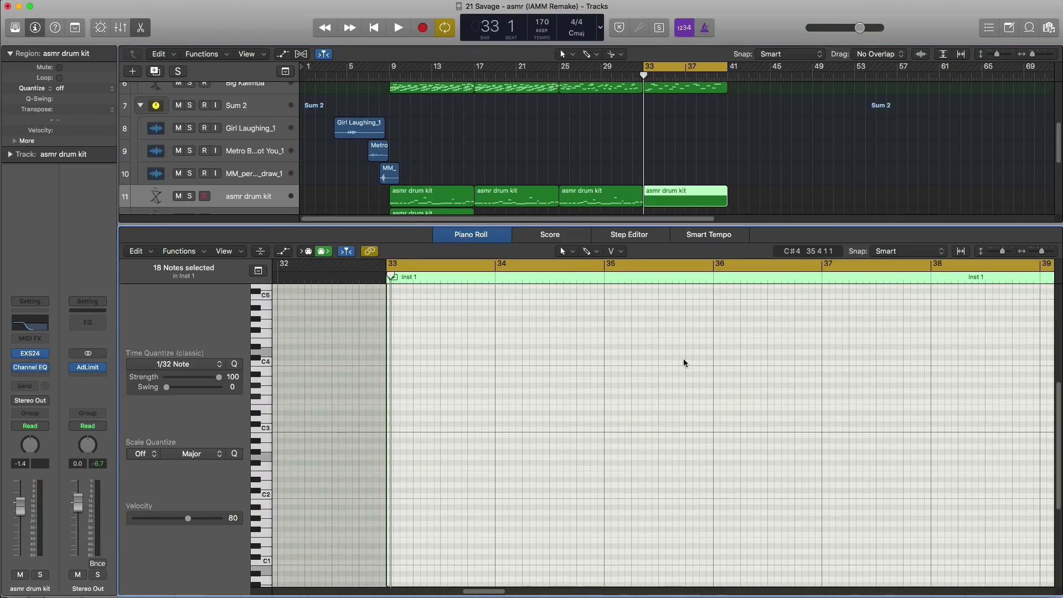
# Step: Add a 3.5-beat B0 note at the start of bar 33 in the asmr drum kit region and play it
pyautogui.hscroll(3, 679, 351)
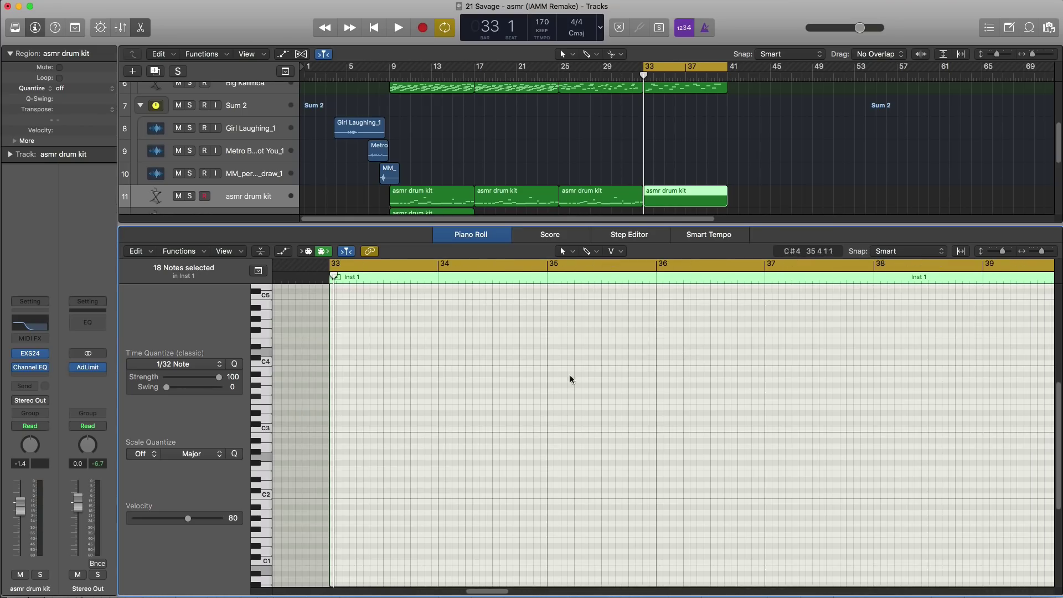
pyautogui.scroll(-5, 553, 379)
pyautogui.scroll(-2, 550, 385)
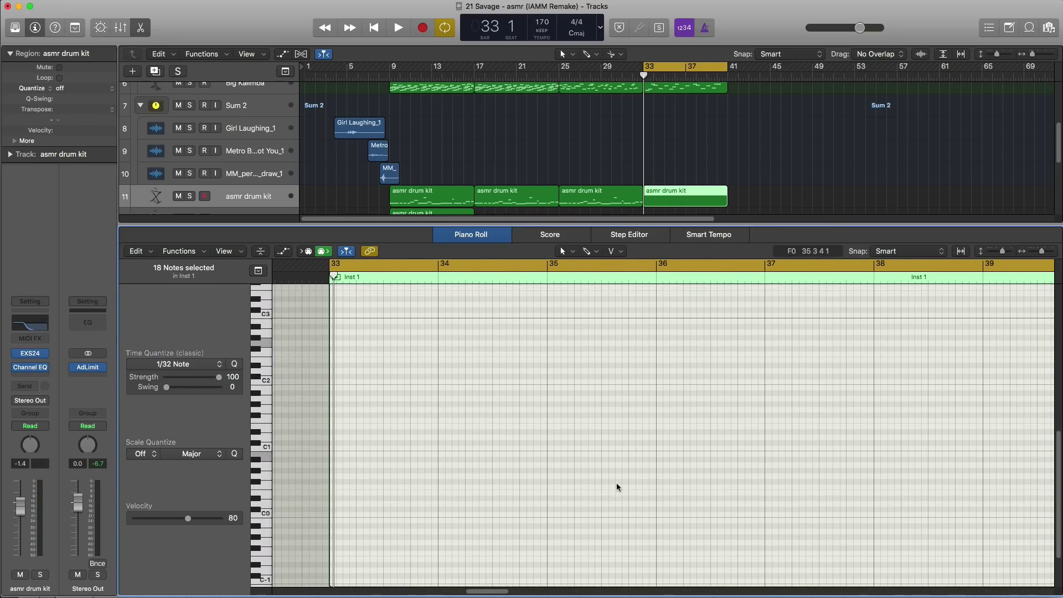
pyautogui.scroll(-2, 457, 496)
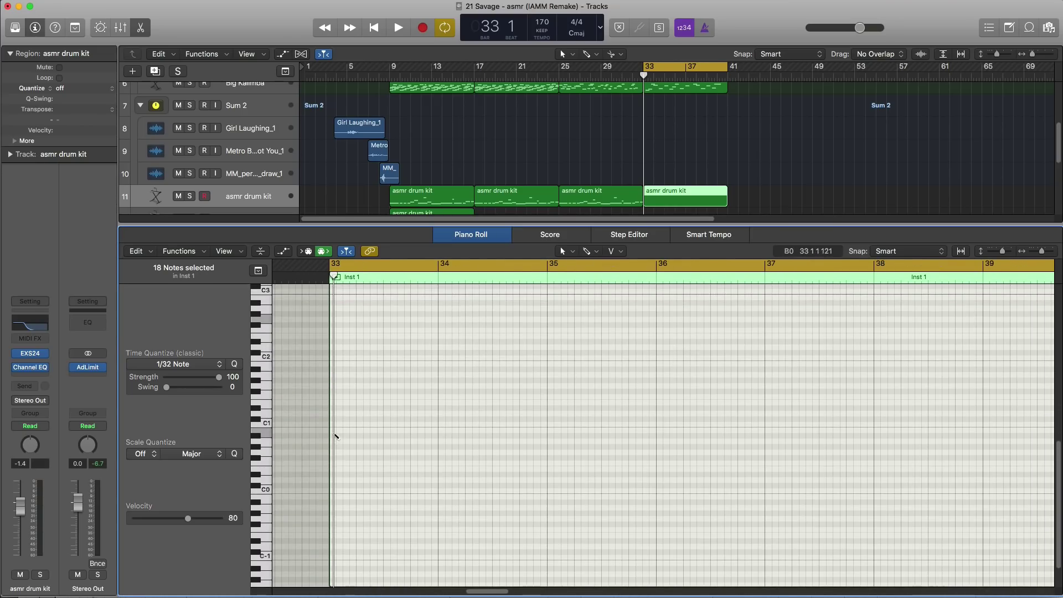
pyautogui.click(332, 430)
pyautogui.click(343, 432)
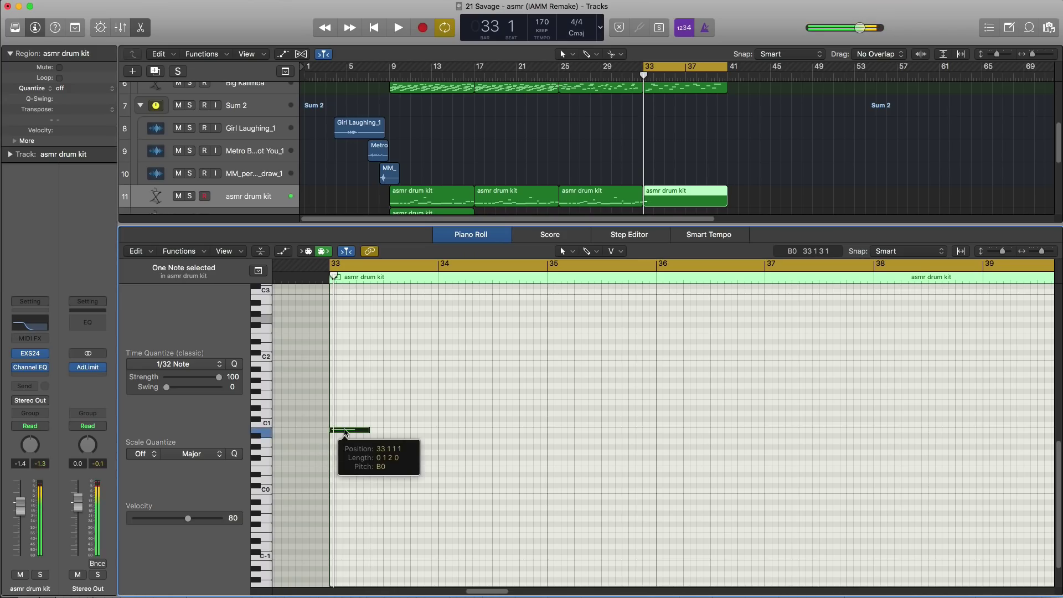
pyautogui.moveTo(367, 432); pyautogui.dragTo(422, 436)
pyautogui.press('space')
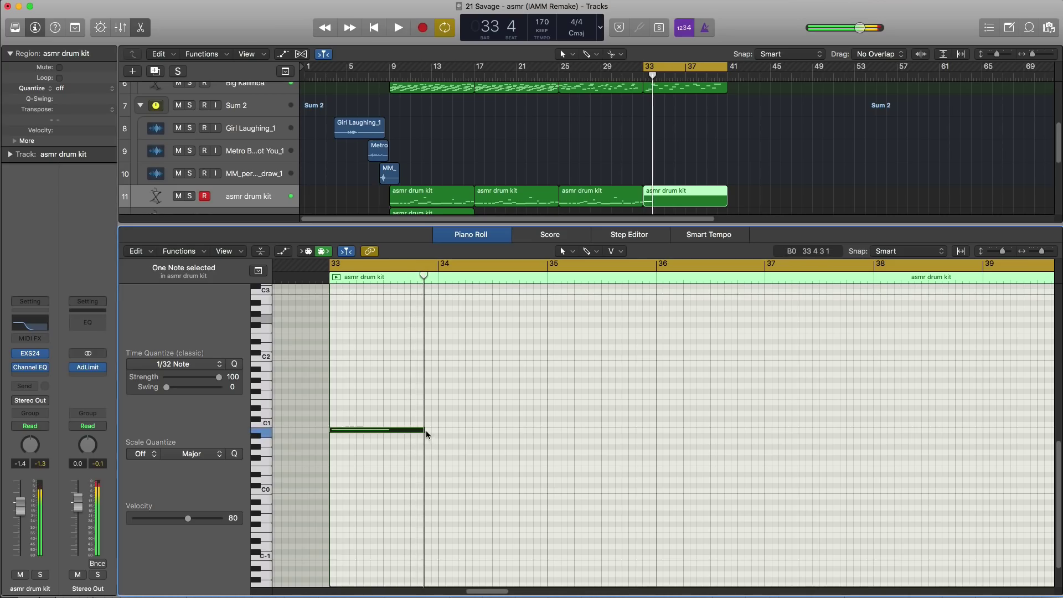
# Step: Add three consecutive 1.5-beat B0 notes after the first note, filling up to bar 35, and play them
pyautogui.click(427, 431)
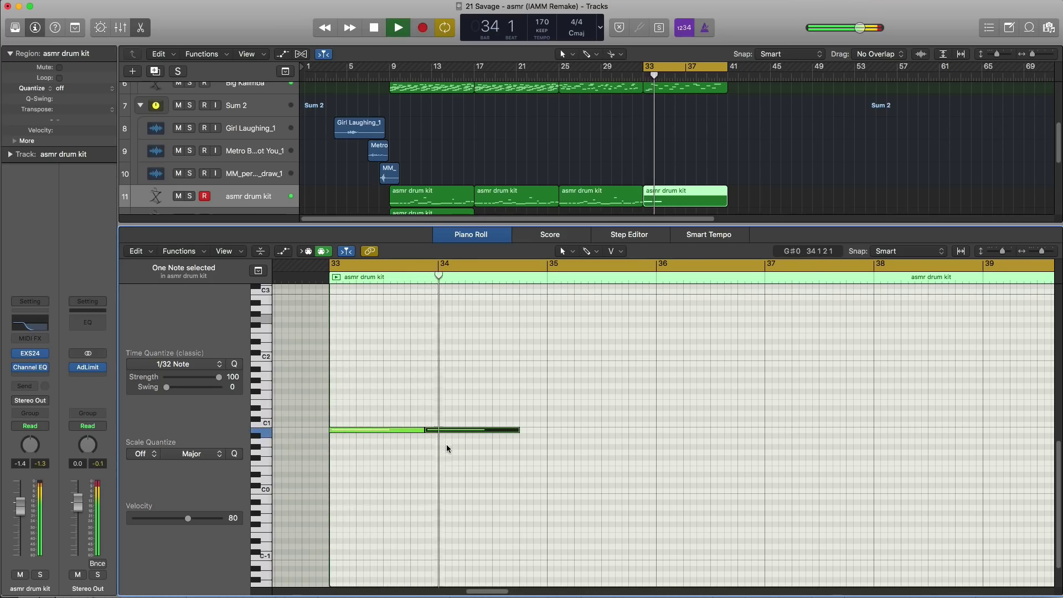
pyautogui.press('space')
pyautogui.moveTo(517, 430); pyautogui.dragTo(465, 431)
pyautogui.click(467, 431)
pyautogui.press('space')
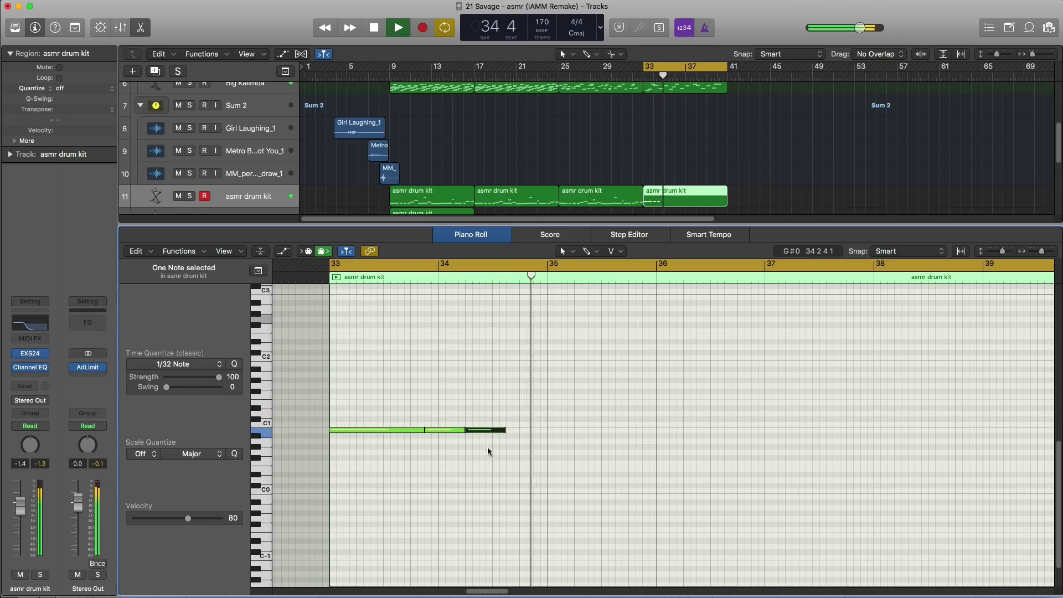
pyautogui.press('space')
pyautogui.press('space')
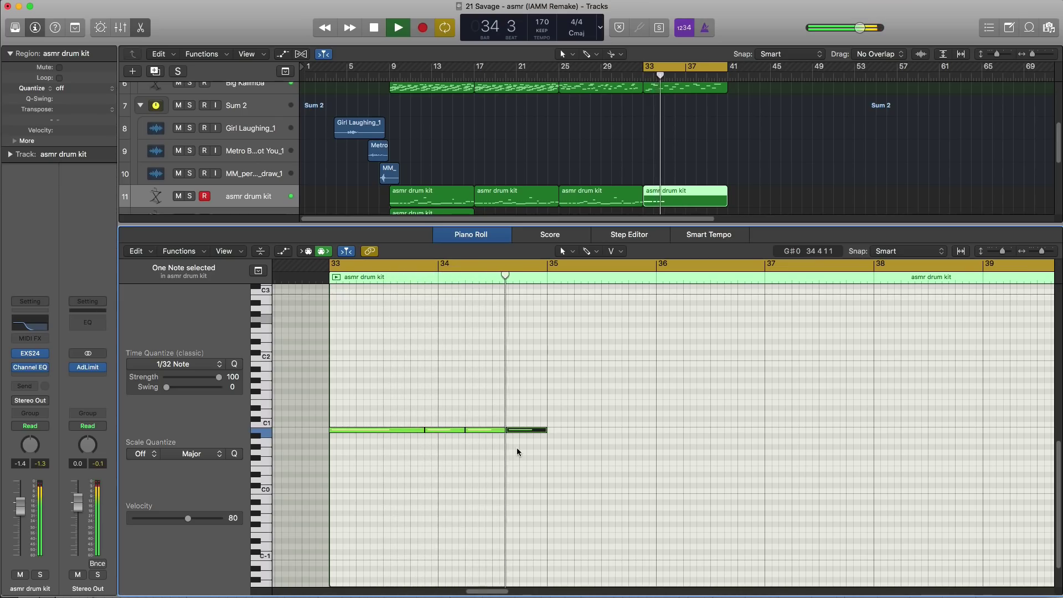
# Step: Add a 3-beat A0 note at bar 35 followed by a 2-beat A0 note, playing the part to check it
pyautogui.click(553, 437)
pyautogui.press('space')
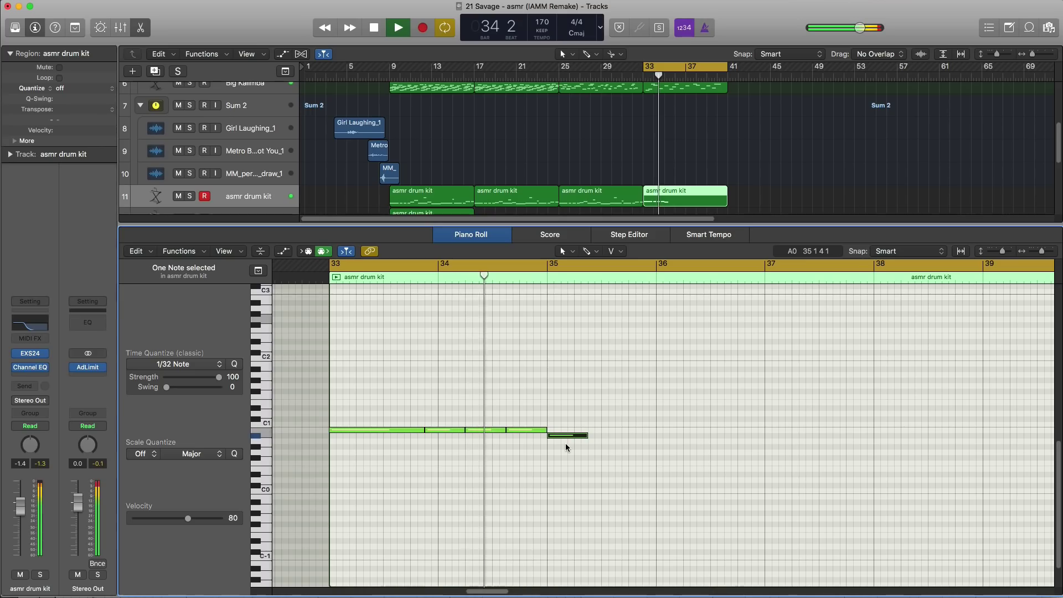
pyautogui.press('space')
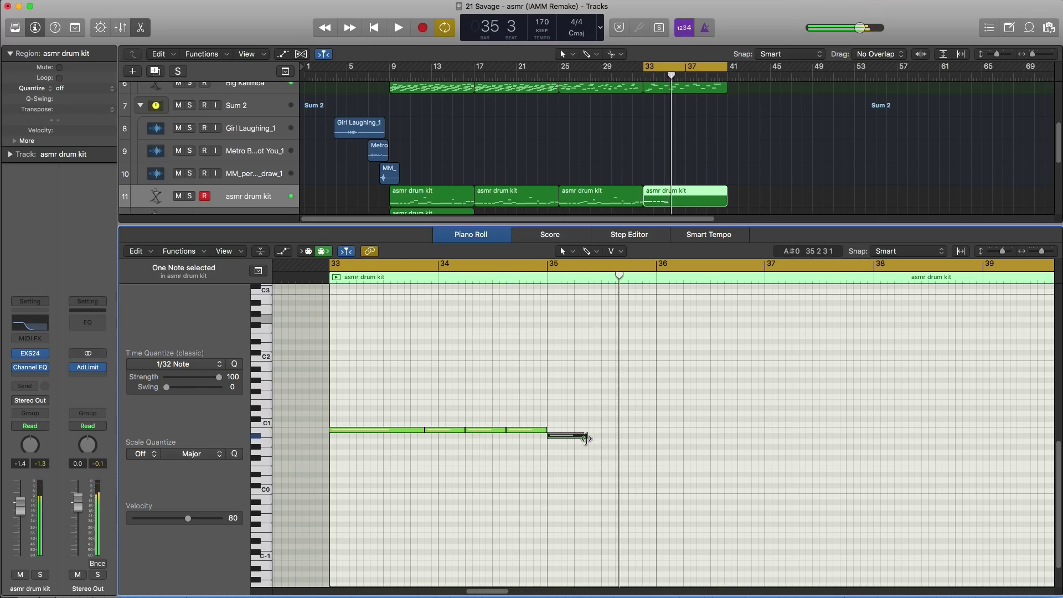
pyautogui.moveTo(587, 435); pyautogui.dragTo(628, 436)
pyautogui.click(631, 436)
pyautogui.press('space')
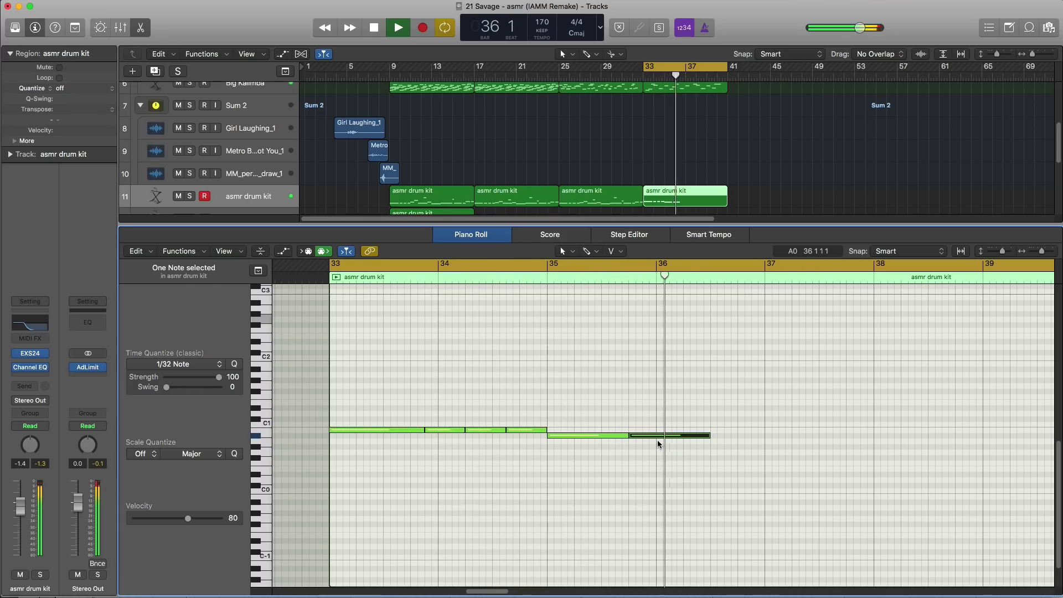
pyautogui.moveTo(708, 436); pyautogui.dragTo(685, 435)
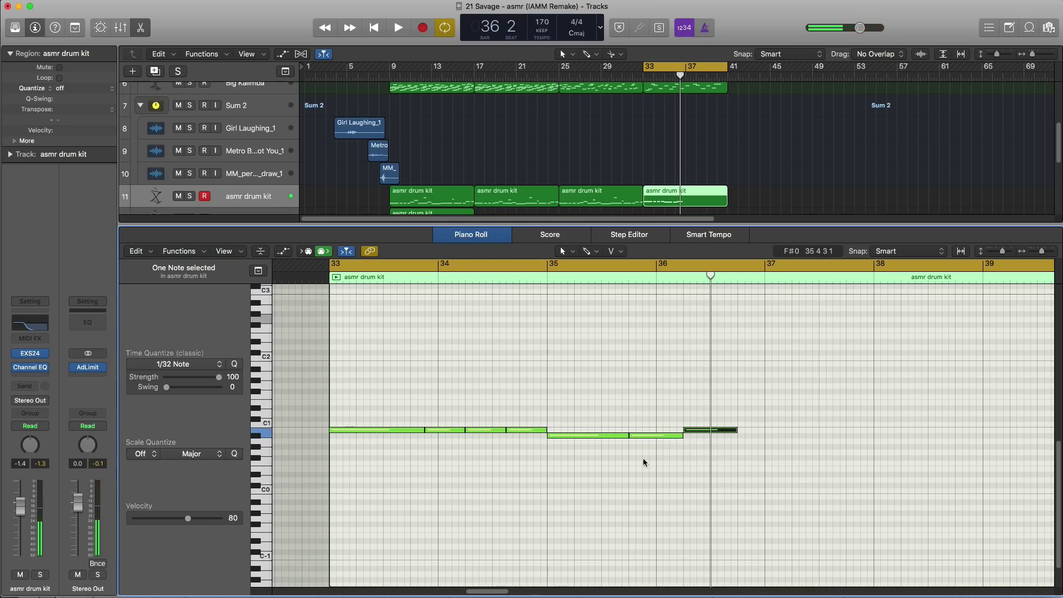
# Step: Extend the last B0 note in bar 36 to 2.5 beats and add a half-beat B1 note ending at bar 37
pyautogui.press('space')
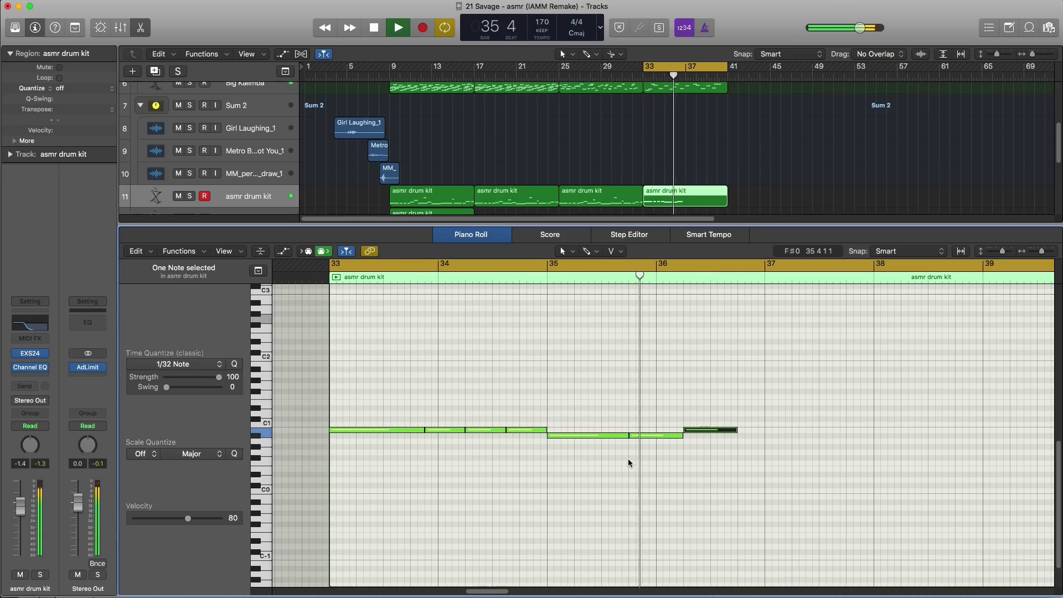
pyautogui.press('space')
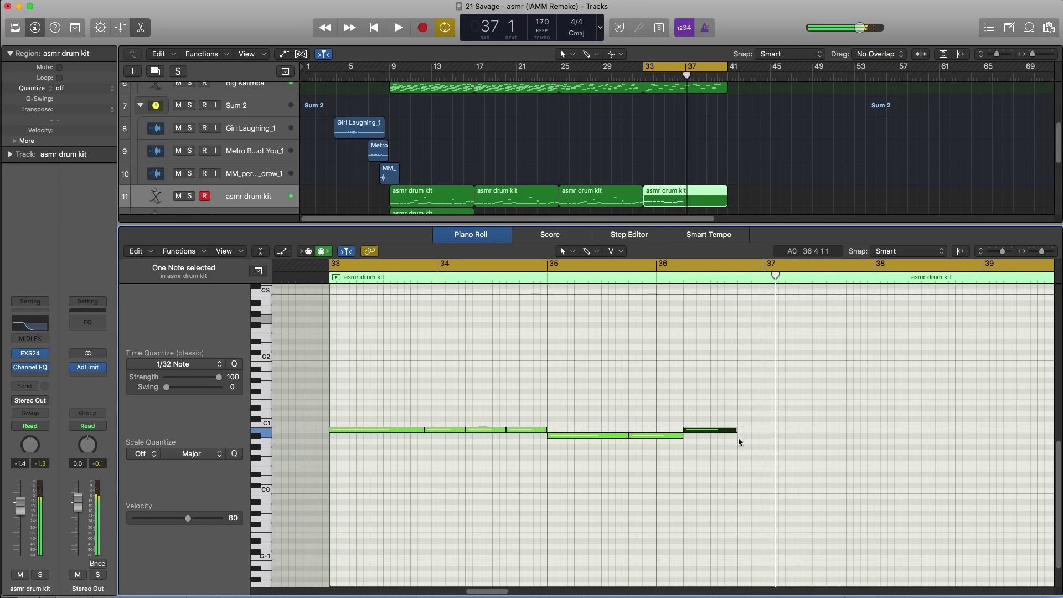
pyautogui.moveTo(733, 431)
pyautogui.moveTo(734, 430); pyautogui.dragTo(748, 434)
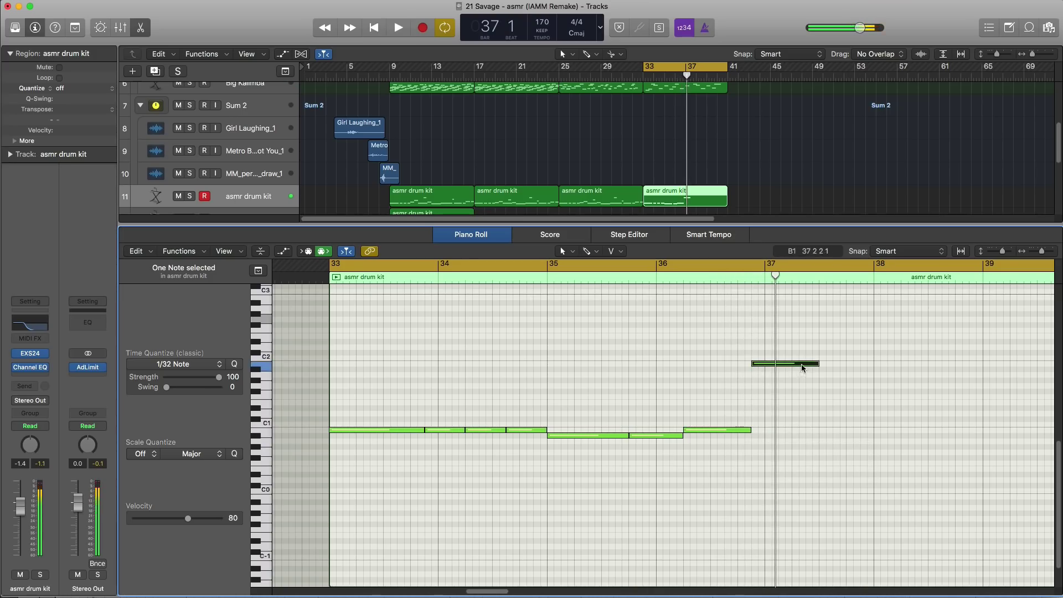
pyautogui.moveTo(815, 366); pyautogui.dragTo(764, 364)
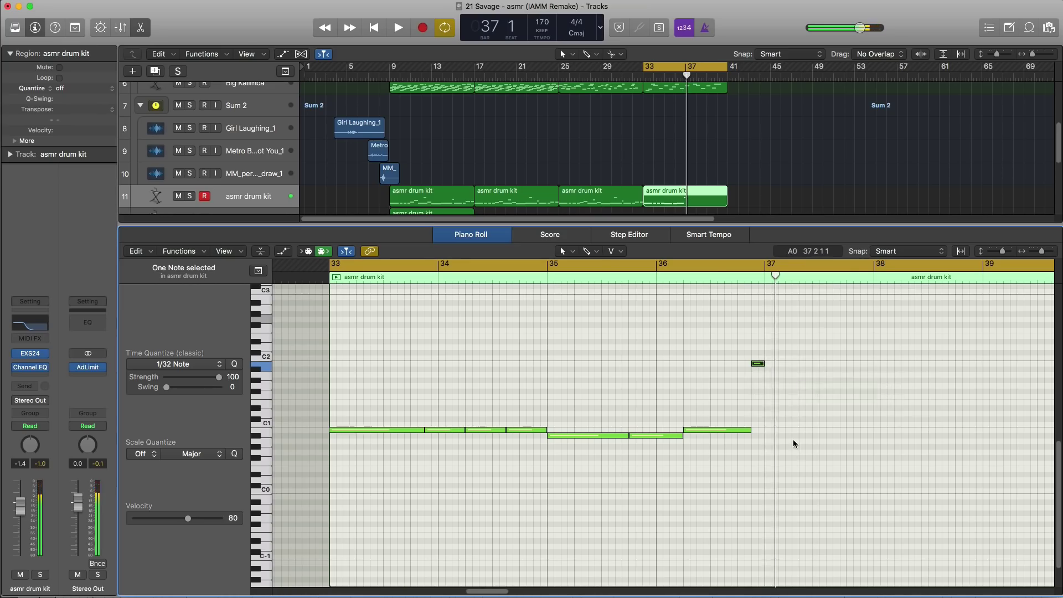
# Step: Set the cycle range to bars 37 to 41 and play it
pyautogui.hscroll(5, 792, 439)
pyautogui.moveTo(550, 266); pyautogui.dragTo(966, 285)
pyautogui.press('space')
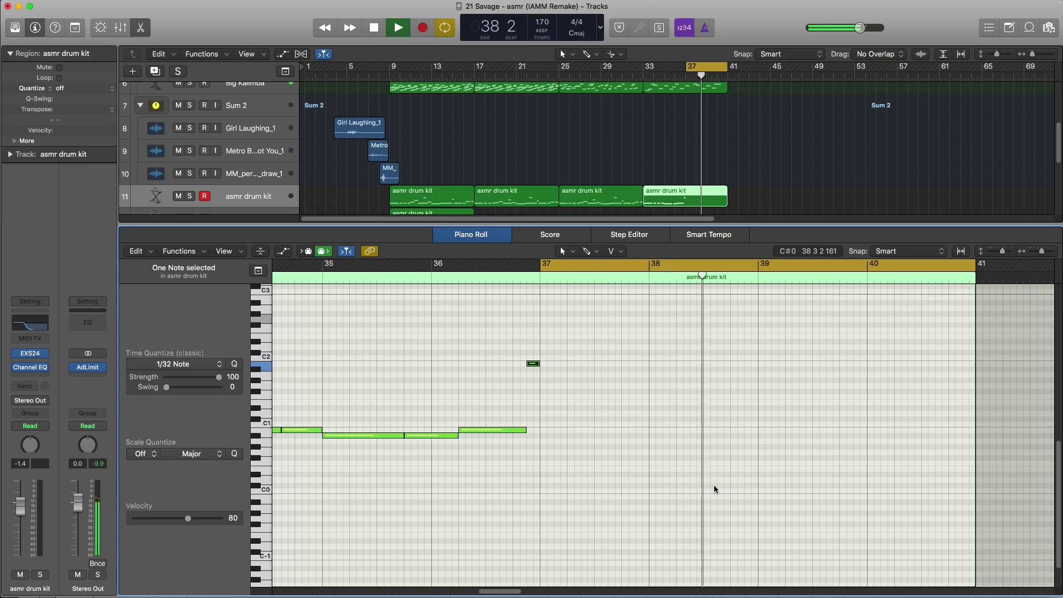
pyautogui.press('space')
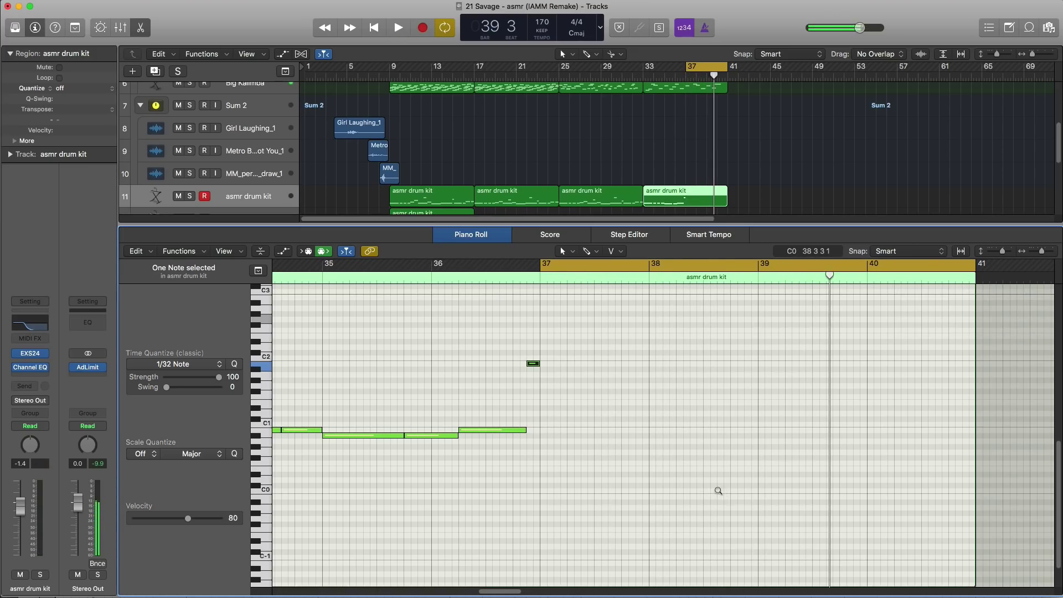
# Step: Repeat all eight notes of bars 33 to 37 into bars 37 to 41 and play them
pyautogui.press('super+Left')
pyautogui.moveTo(671, 489); pyautogui.dragTo(324, 355)
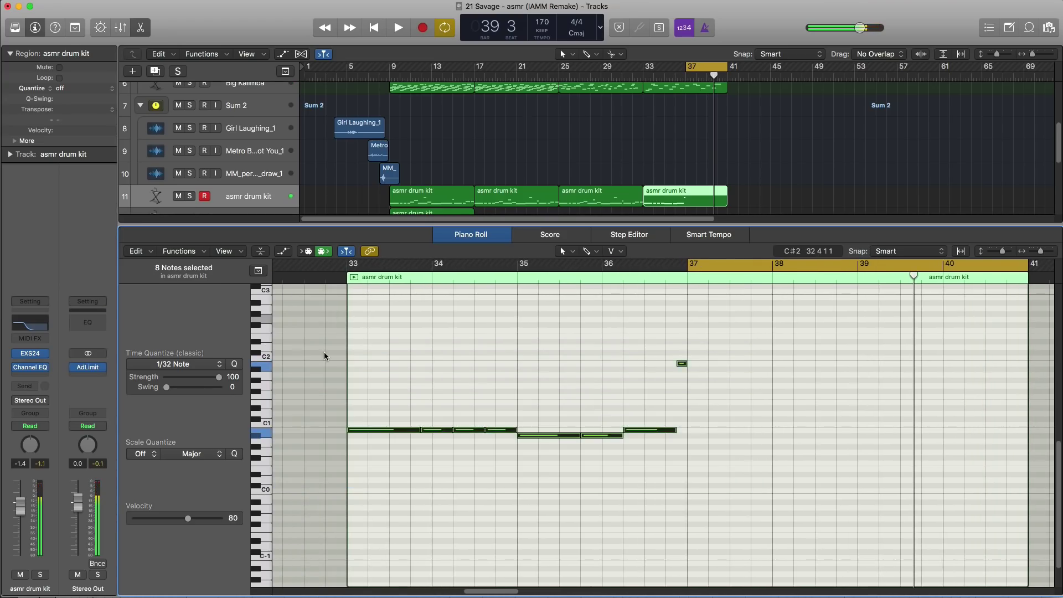
pyautogui.press('super+r')
pyautogui.press('space')
pyautogui.press('space')
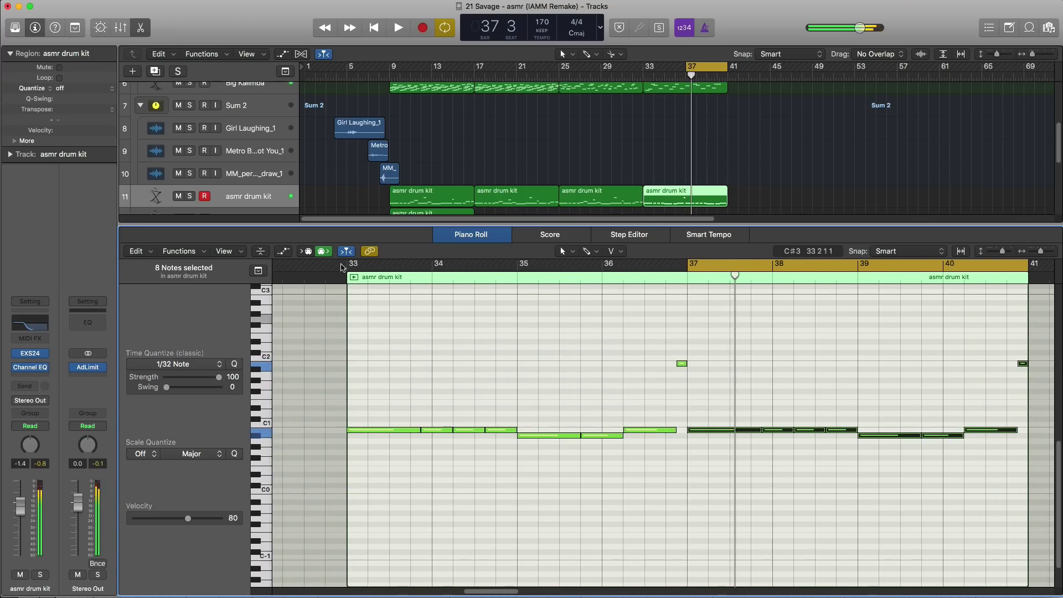
# Step: Set the cycle range to bars 33 to 41, play the drum kit part and return to the full arrangement
pyautogui.moveTo(351, 265); pyautogui.dragTo(1015, 269)
pyautogui.press('space')
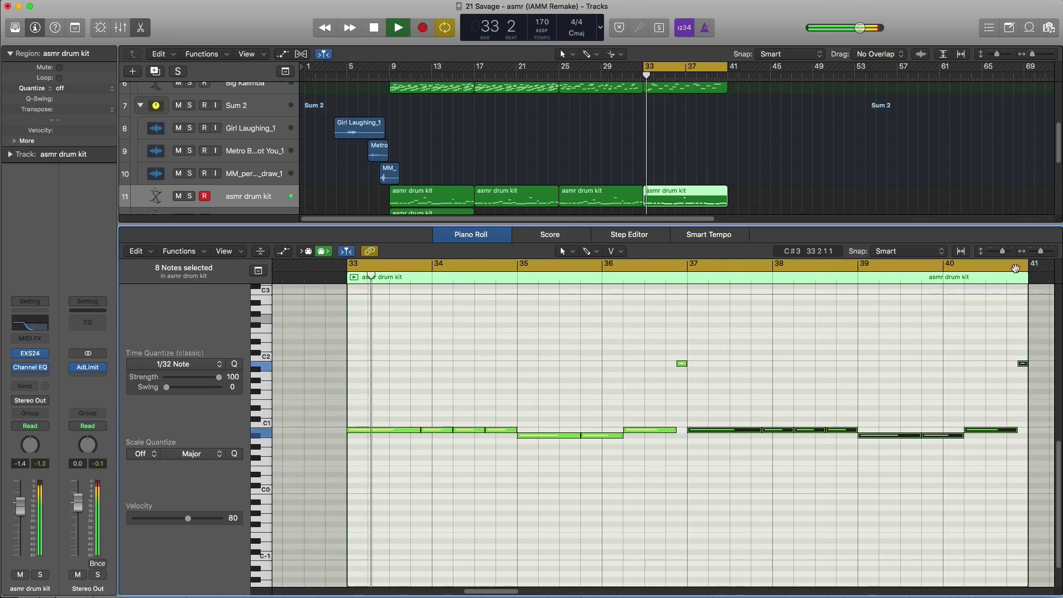
pyautogui.press('x')
pyautogui.press('x')
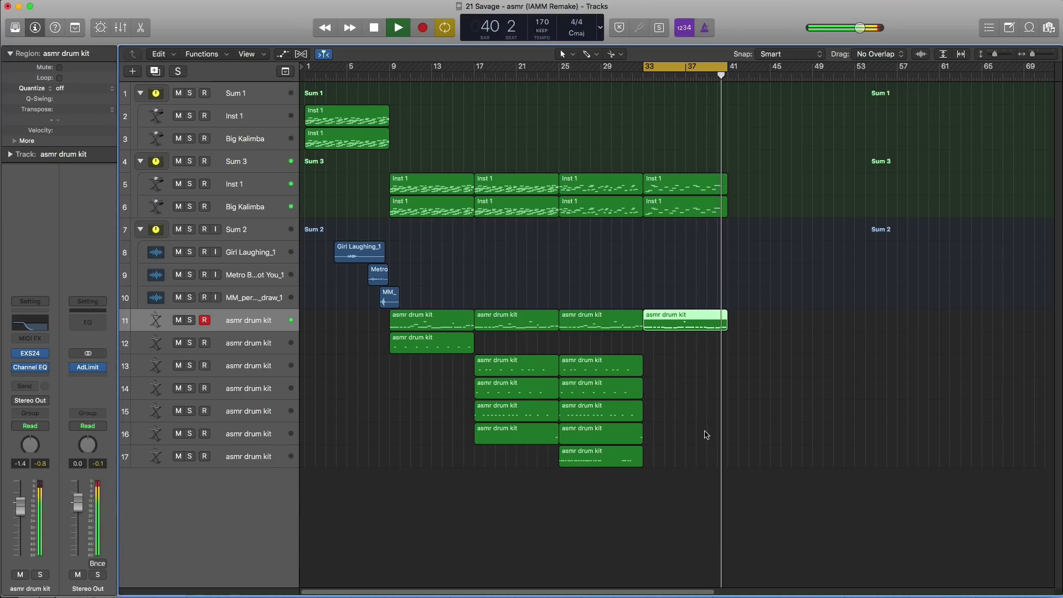
# Step: Copy the track 17 drum kit region to bar 33 and remove the part of the copy before bar 38
pyautogui.moveTo(609, 457); pyautogui.dragTo(690, 460)
pyautogui.press('space')
pyautogui.click(696, 455)
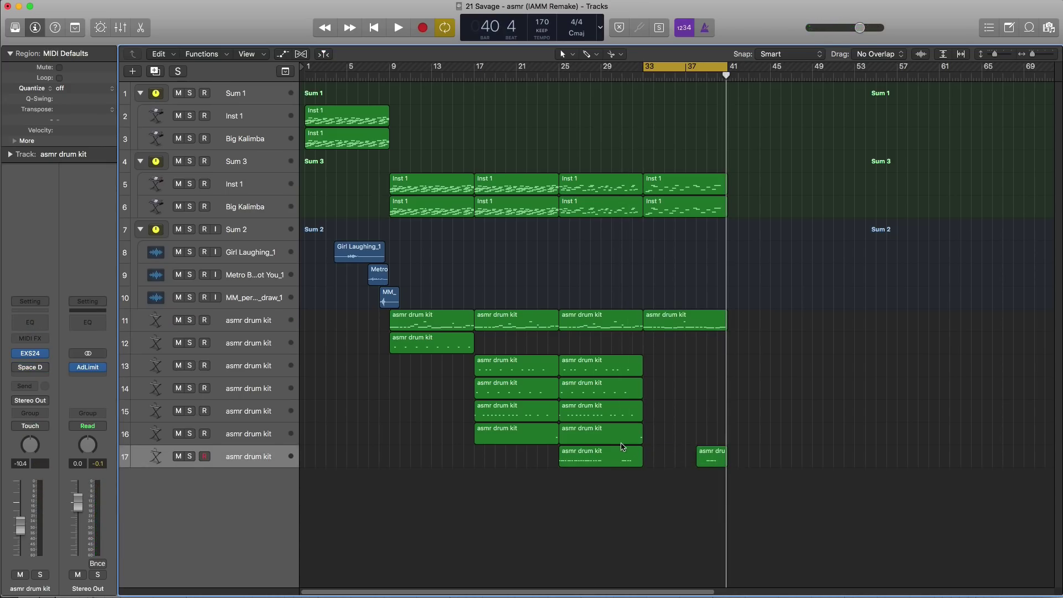
# Step: Copy the track 14 drum kit region from bar 25 to bar 33 and divide the copy at bar 37
pyautogui.click(619, 418)
pyautogui.moveTo(614, 398); pyautogui.dragTo(697, 397)
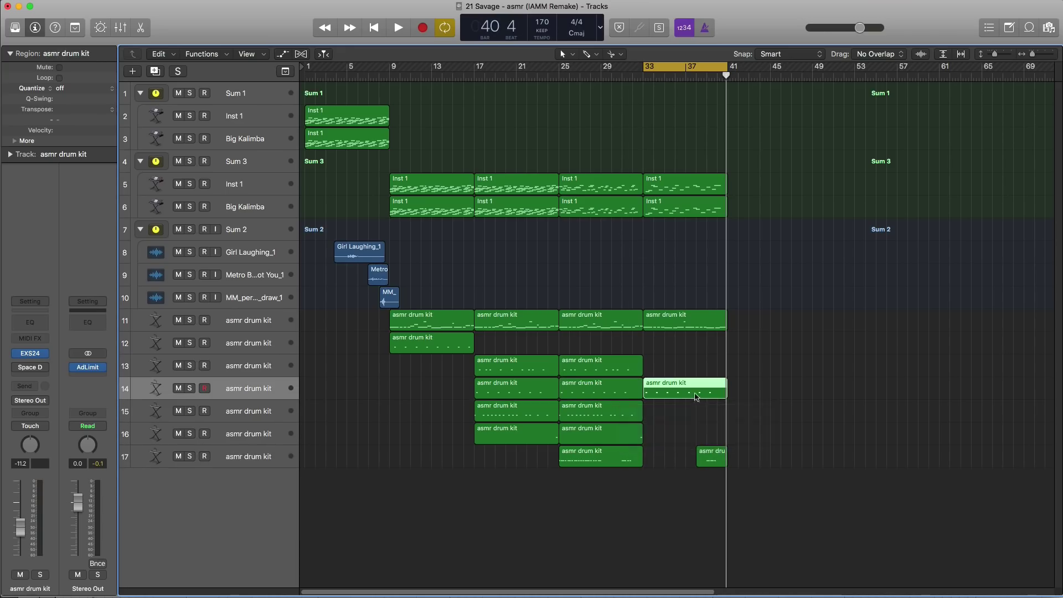
pyautogui.click(685, 386)
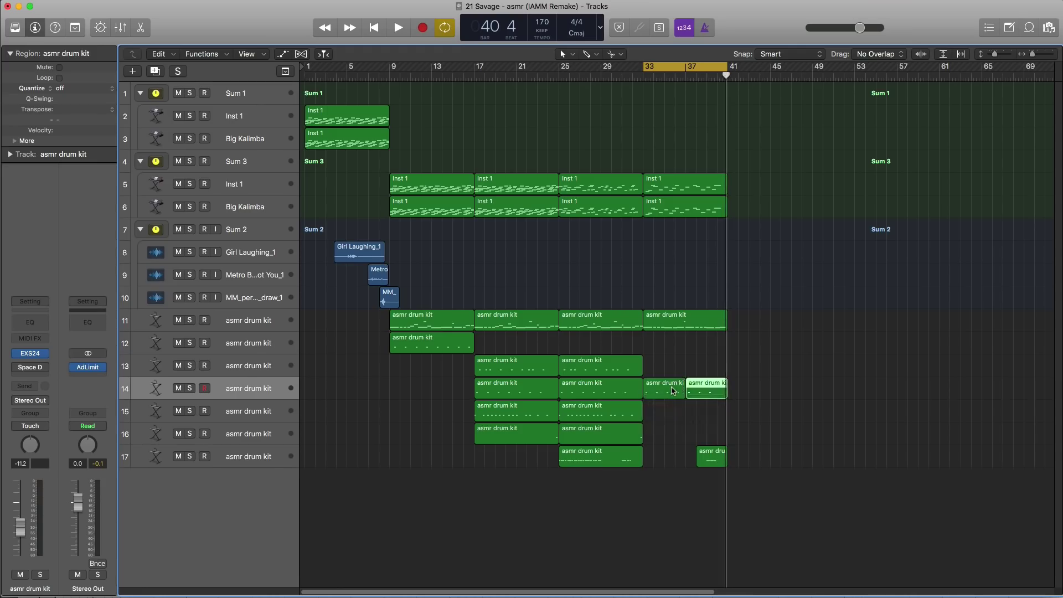
# Step: Copy track 13's bar 25 region to bar 33, keep only its part from bar 37, and play bars 33 to 41
pyautogui.moveTo(617, 372); pyautogui.dragTo(696, 375)
pyautogui.click(683, 371)
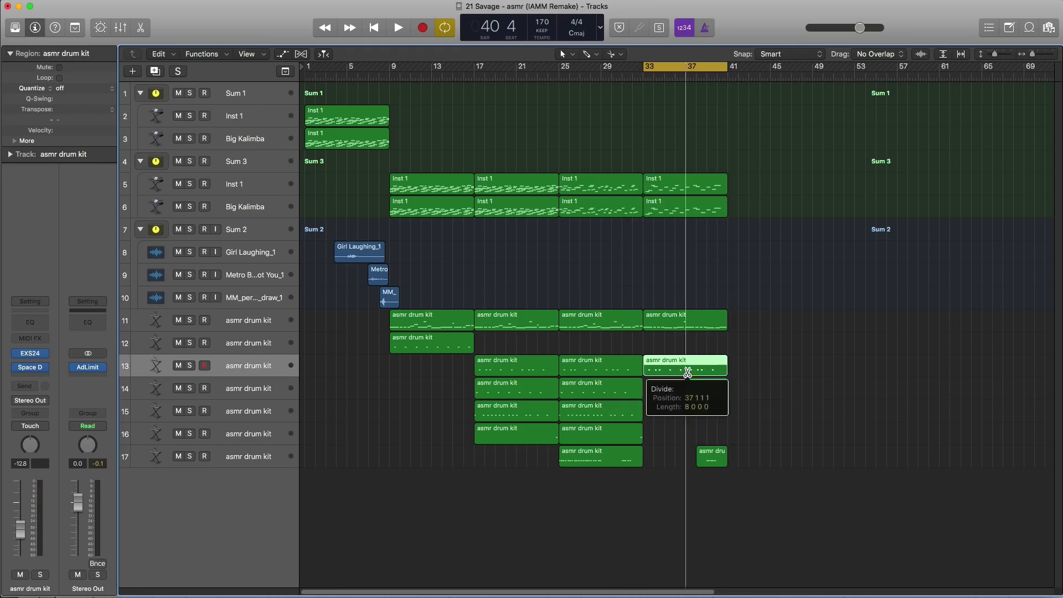
pyautogui.press('Delete')
pyautogui.press('space')
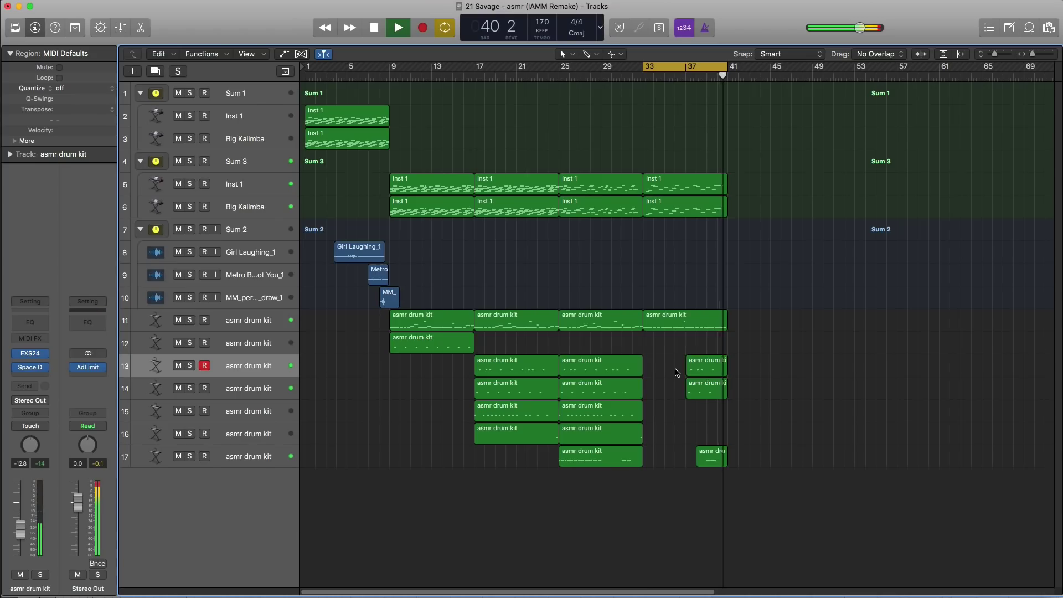
# Step: Move the cycle range to bars 41 to 49, copy the bar 25 Inst 1 and Big Kalimba regions there and play them
pyautogui.scroll(-3, 676, 370)
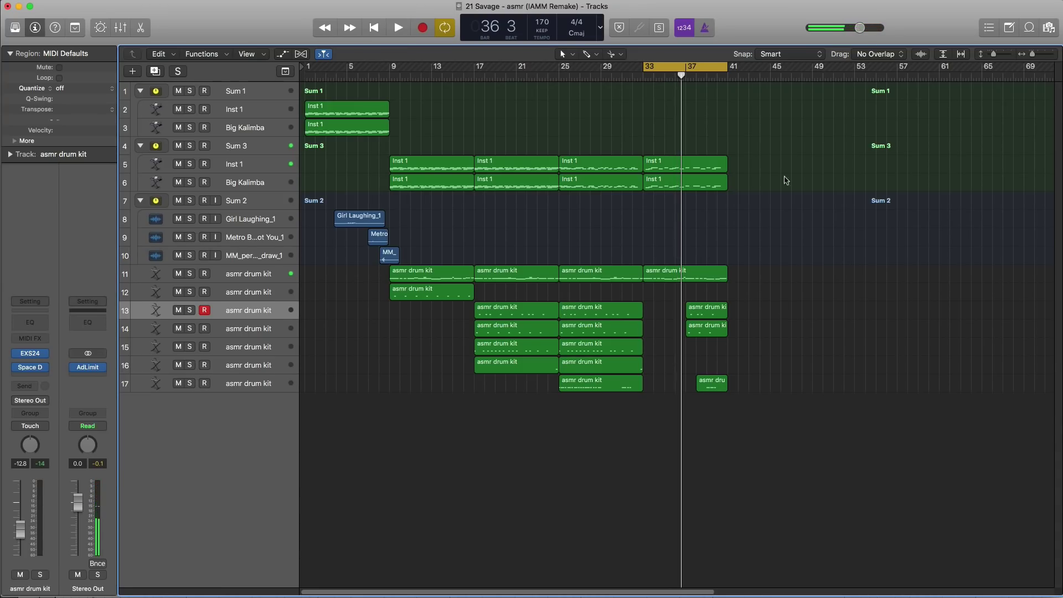
pyautogui.moveTo(689, 74); pyautogui.dragTo(774, 74)
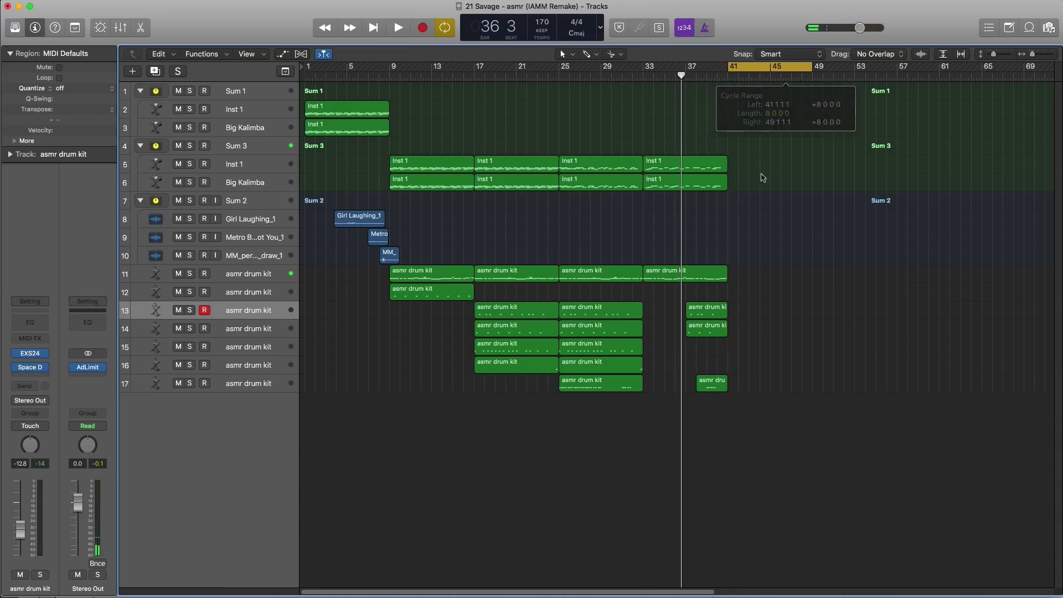
pyautogui.keyDown('ctrl'); pyautogui.keyDown('alt'); pyautogui.click(675, 309); pyautogui.keyUp('alt'); pyautogui.keyUp('ctrl')
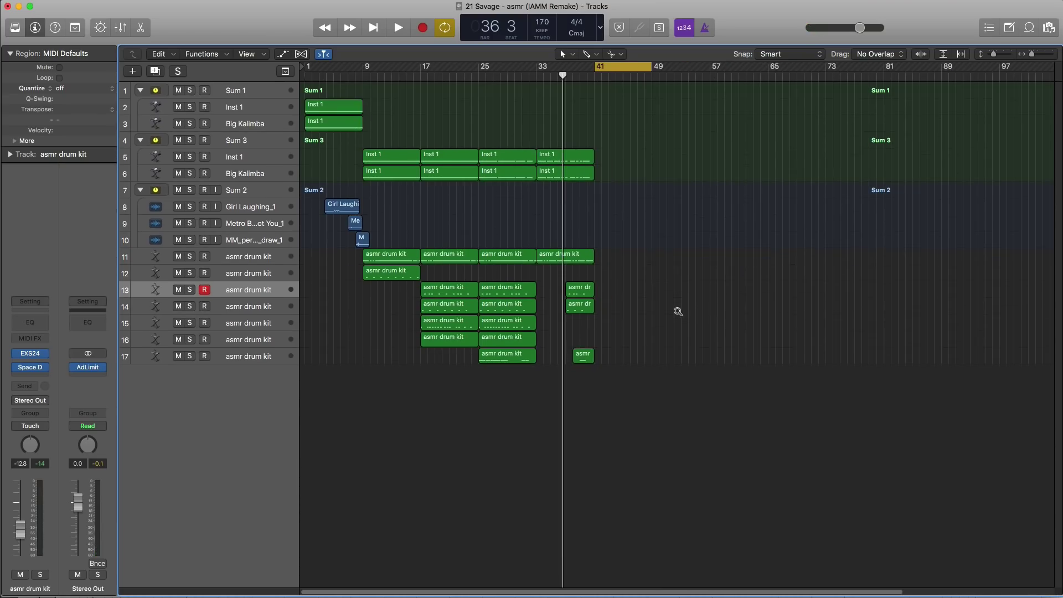
pyautogui.keyDown('ctrl'); pyautogui.keyDown('alt'); pyautogui.click(678, 311); pyautogui.keyUp('alt'); pyautogui.keyUp('ctrl')
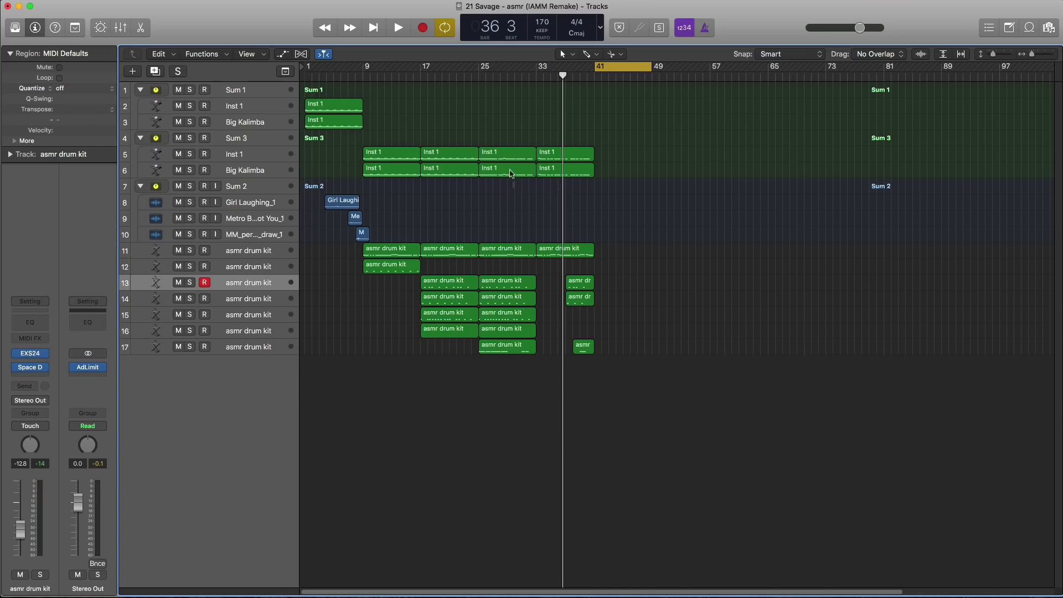
pyautogui.moveTo(510, 174); pyautogui.dragTo(622, 161)
pyautogui.press('space')
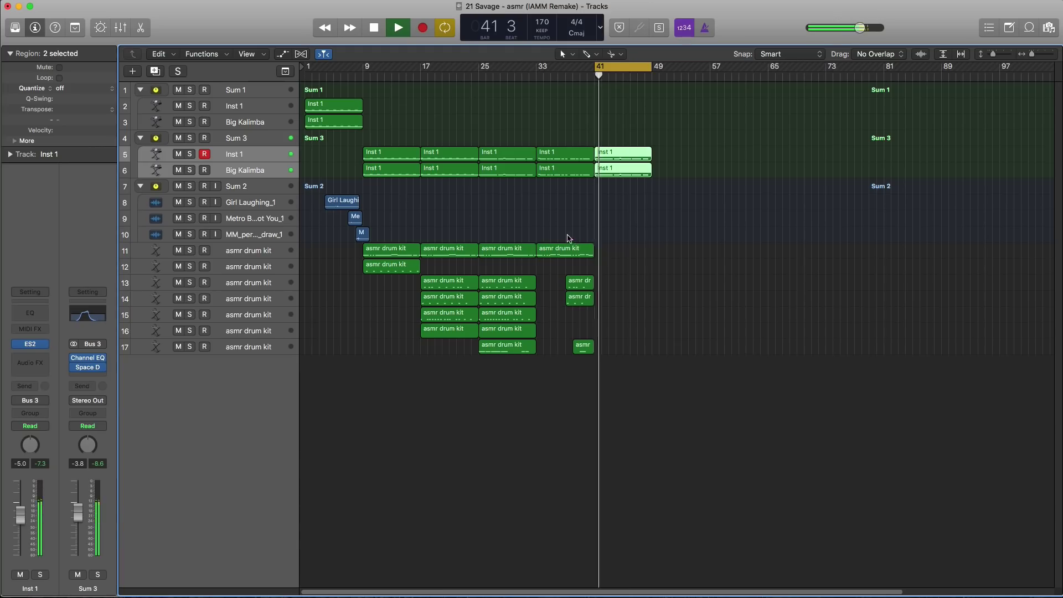
pyautogui.press('space')
# Step: Copy the asmr drum kit track 11 region from bar 25 to bar 41 and play it with the melody
pyautogui.moveTo(510, 254); pyautogui.dragTo(626, 255)
pyautogui.press('space')
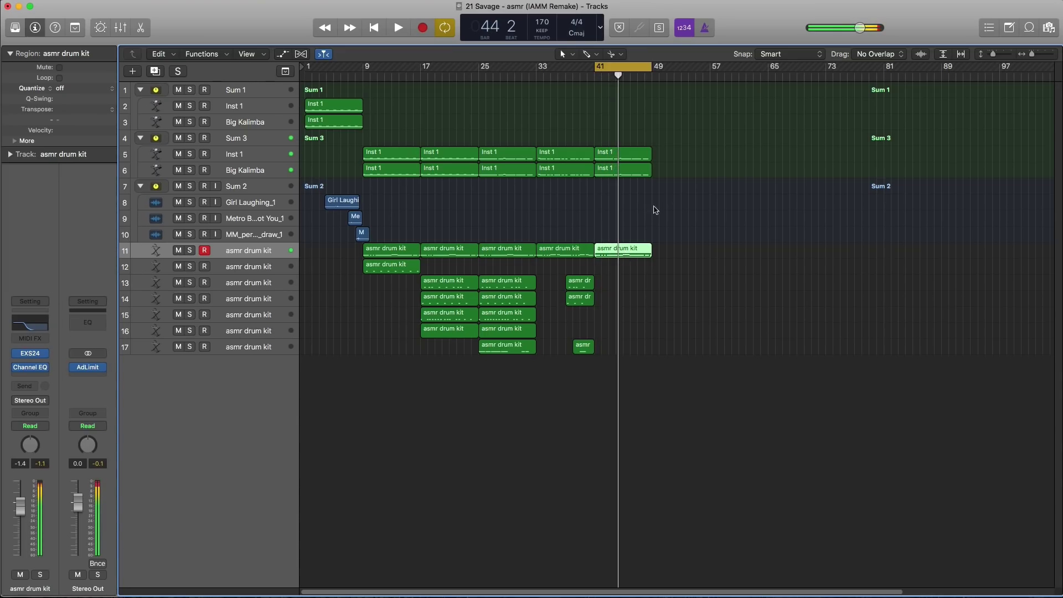
pyautogui.press('super+Down')
pyautogui.press('super+Right')
pyautogui.press('super+Right')
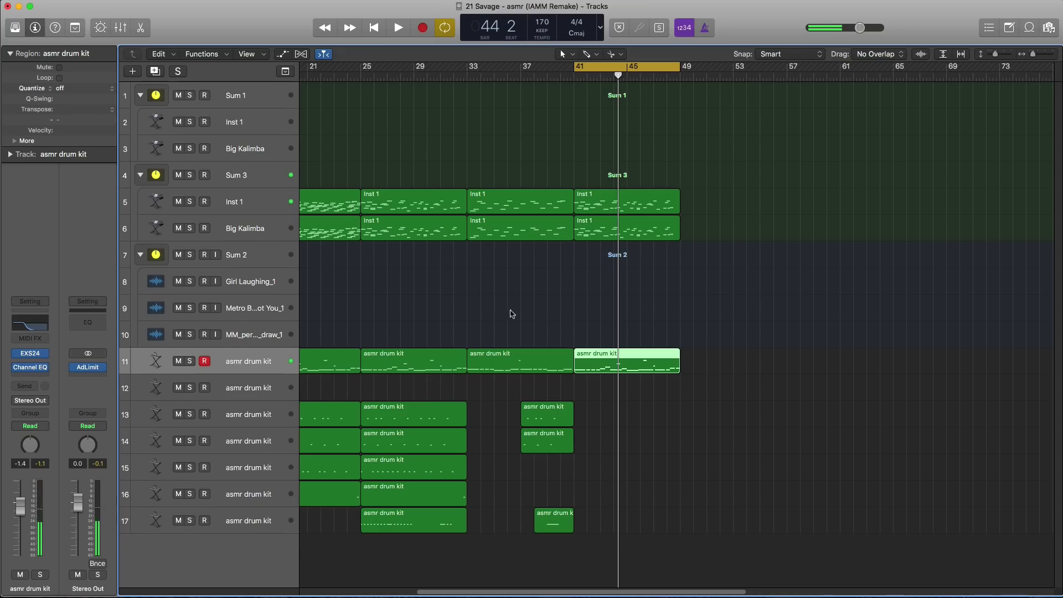
pyautogui.press('super+Down')
pyautogui.press('super+Right')
pyautogui.press('super+Right')
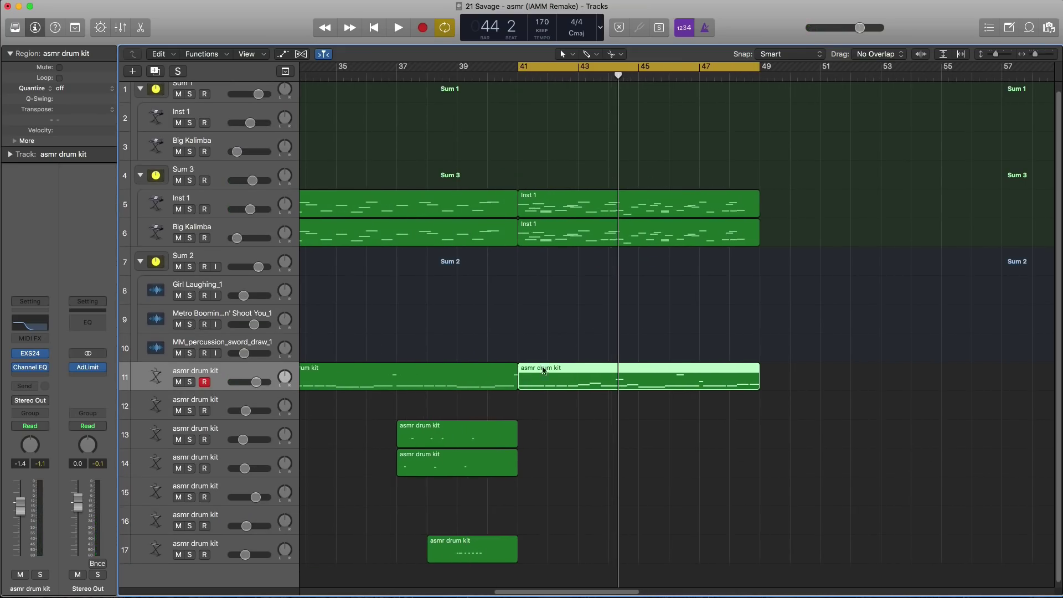
# Step: Trim the start of track 11's bar 41 drum kit region to bar 43 and play bars 41 to 49
pyautogui.hotkey('shift', 'space')
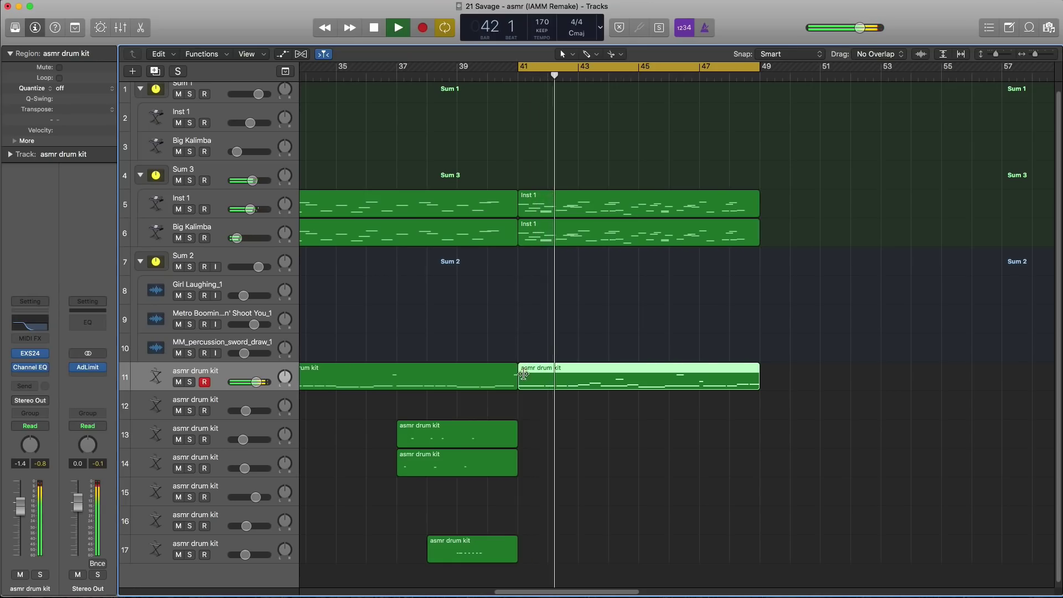
pyautogui.press('super+Right')
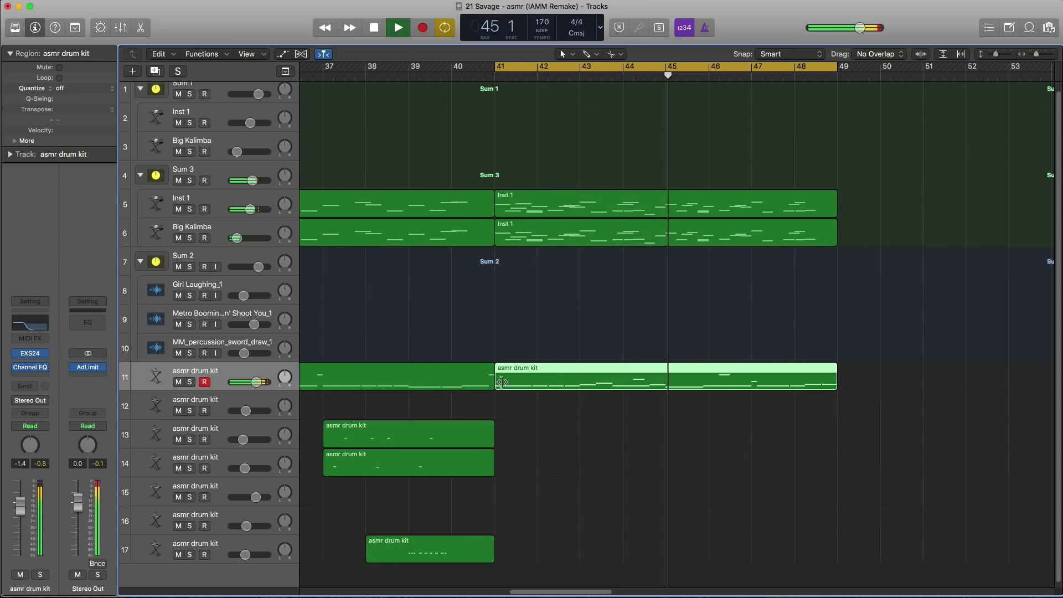
pyautogui.press('space')
pyautogui.moveTo(495, 382); pyautogui.dragTo(580, 382)
pyautogui.press('space')
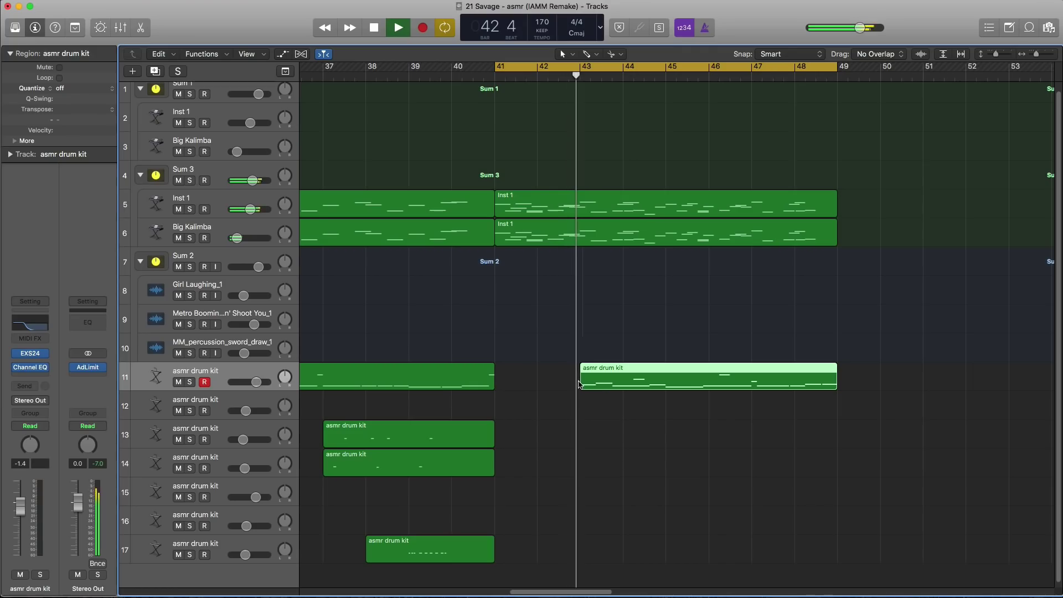
pyautogui.keyDown('ctrl'); pyautogui.keyDown('alt'); pyautogui.click(548, 307); pyautogui.keyUp('alt'); pyautogui.keyUp('ctrl')
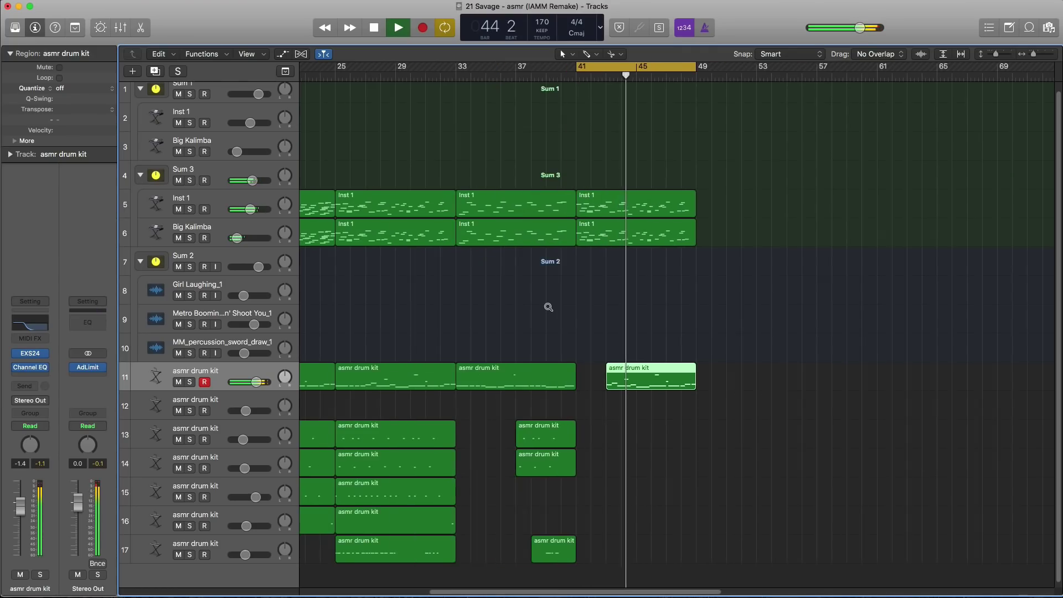
pyautogui.keyDown('ctrl'); pyautogui.keyDown('alt'); pyautogui.click(548, 307); pyautogui.keyUp('alt'); pyautogui.keyUp('ctrl')
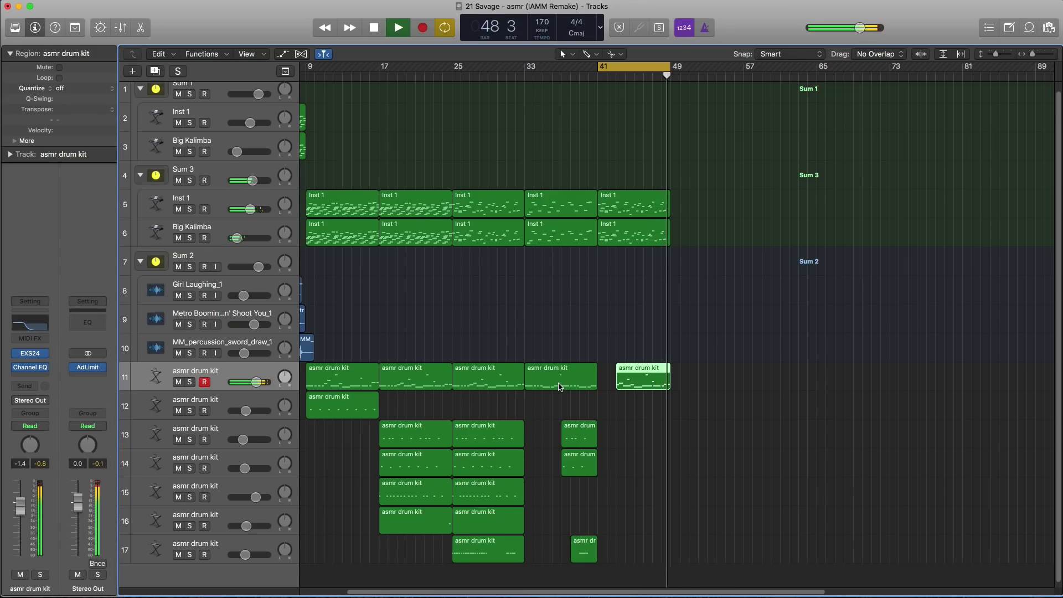
pyautogui.press('space')
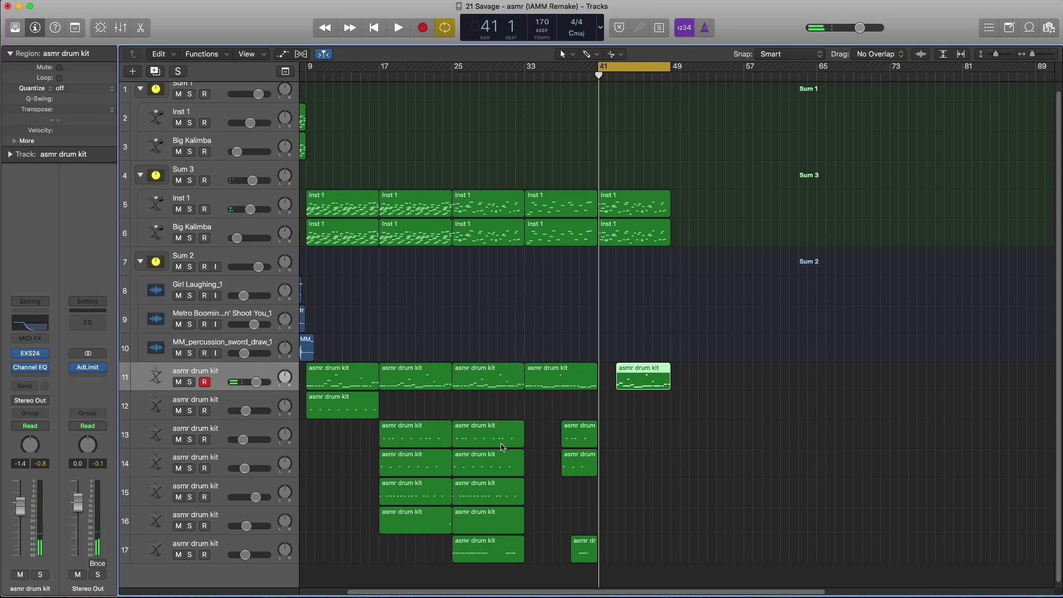
# Step: Copy track 13's bar 25 drum kit region to bar 41, open the copy in the Piano Roll and play it
pyautogui.moveTo(500, 436); pyautogui.dragTo(636, 436)
pyautogui.press('space')
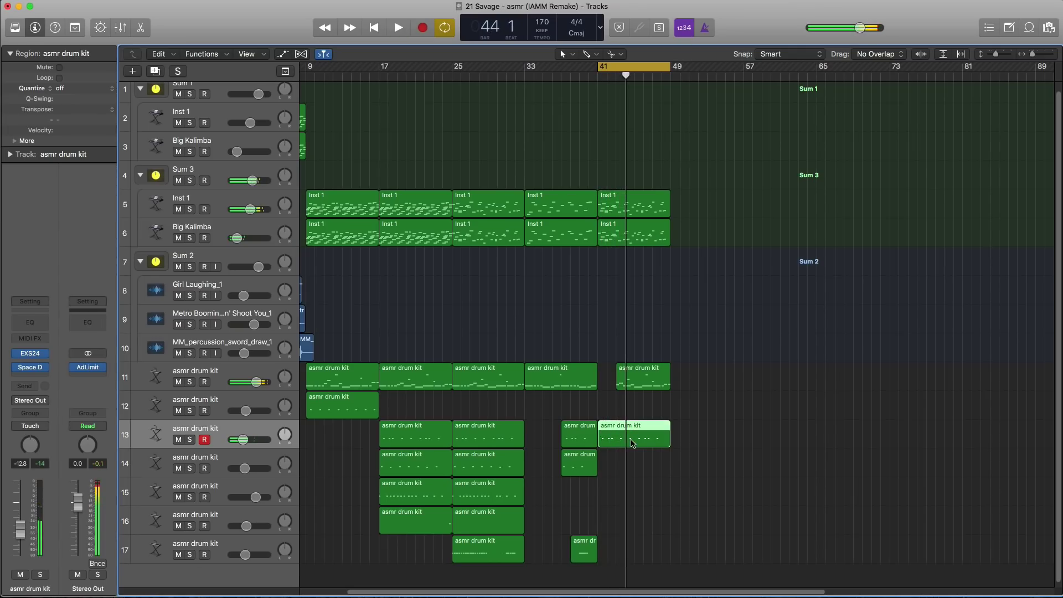
pyautogui.doubleClick(633, 443)
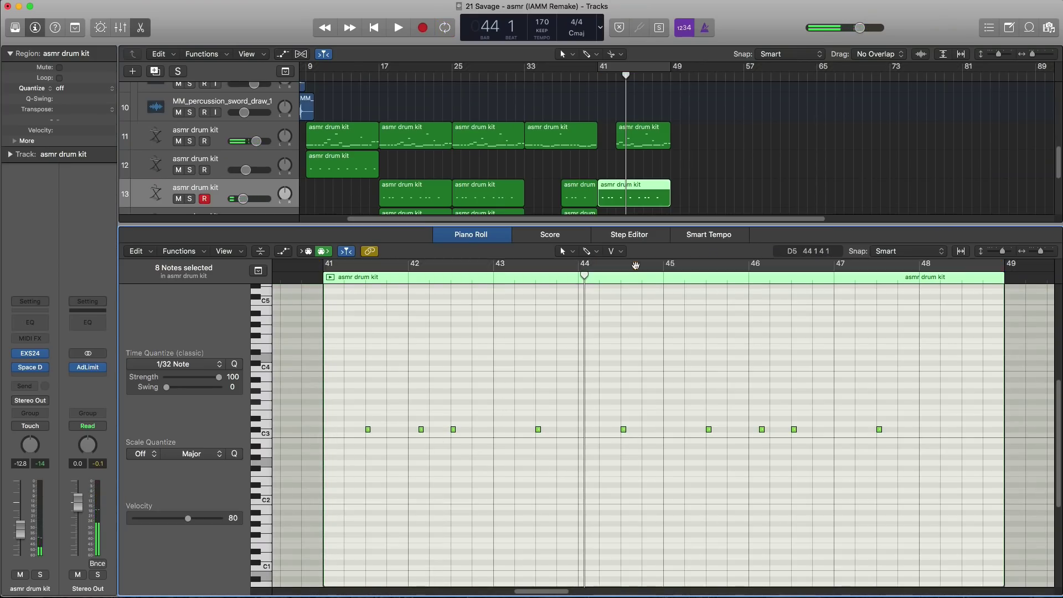
pyautogui.press('space')
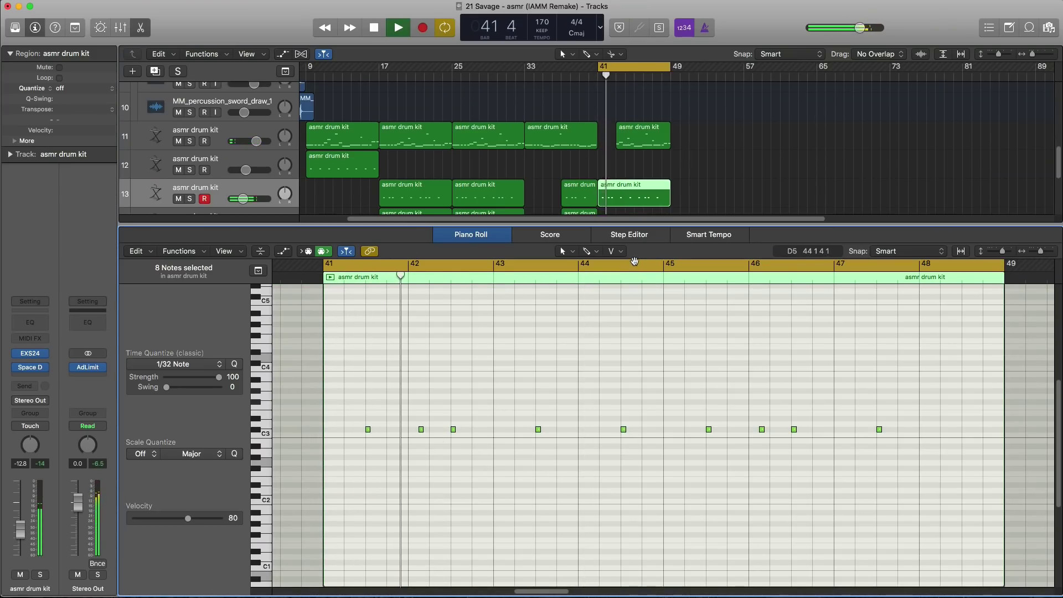
pyautogui.press('space')
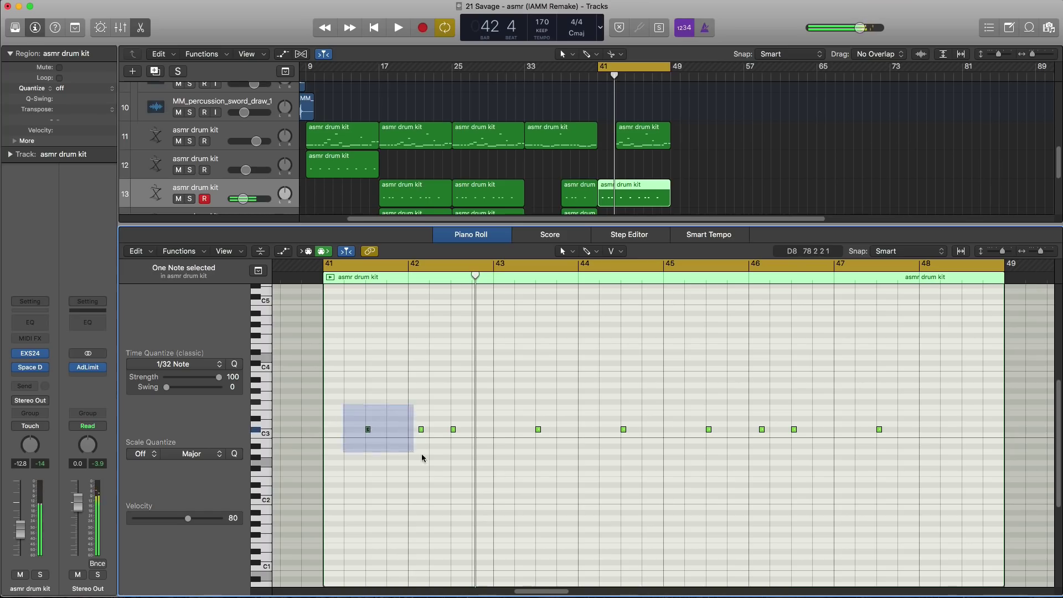
# Step: Delete the first two notes of track 13's bar 41 region, play the result and close the Piano Roll
pyautogui.moveTo(422, 457); pyautogui.dragTo(428, 454)
pyautogui.press('Delete')
pyautogui.press('space')
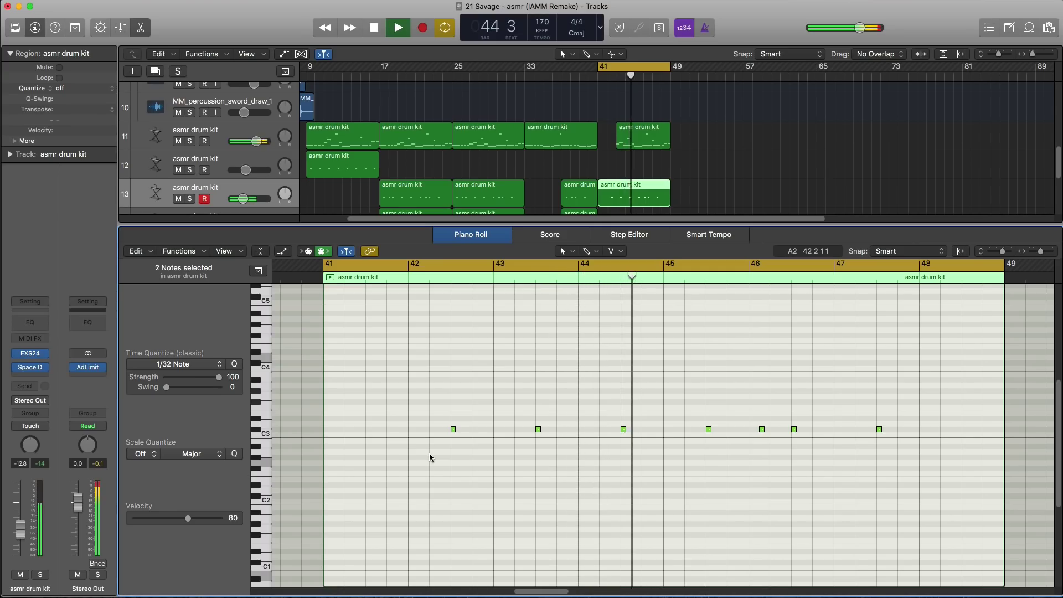
pyautogui.press('space')
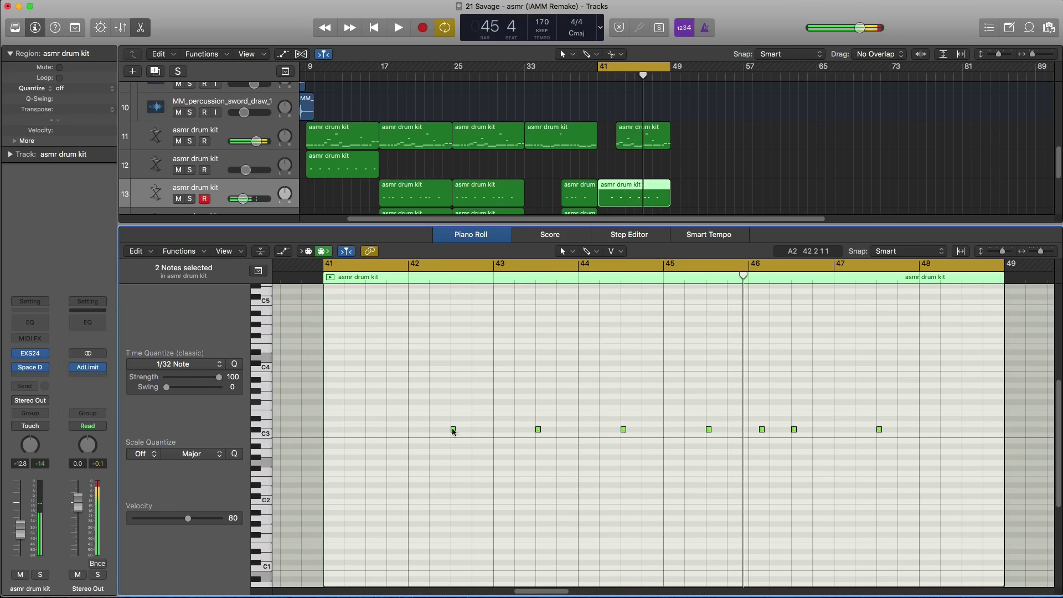
pyautogui.press('p')
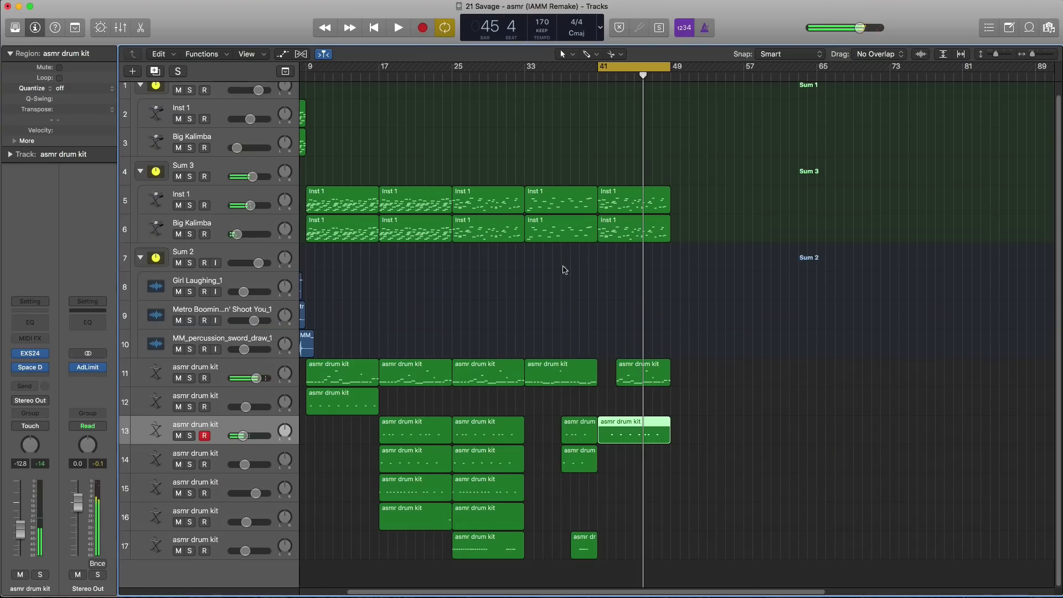
# Step: Copy track 15's bar 25 drum kit region to bar 41, play it and trim its start to bar 43
pyautogui.click(501, 462)
pyautogui.moveTo(491, 479); pyautogui.dragTo(623, 499)
pyautogui.press('space')
pyautogui.scroll(5, 620, 493)
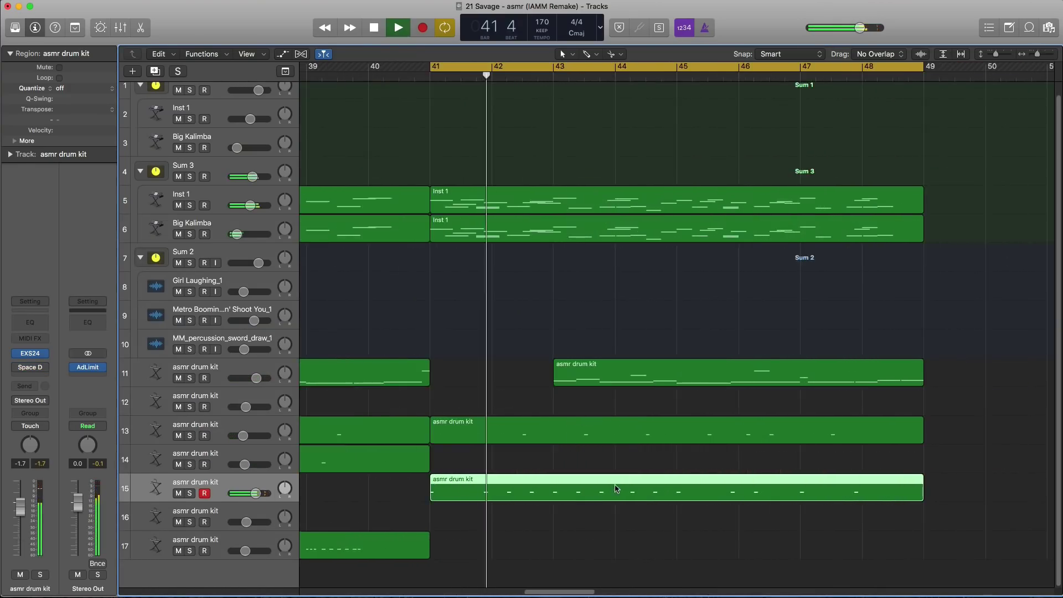
pyautogui.scroll(-1, 616, 489)
pyautogui.press('space')
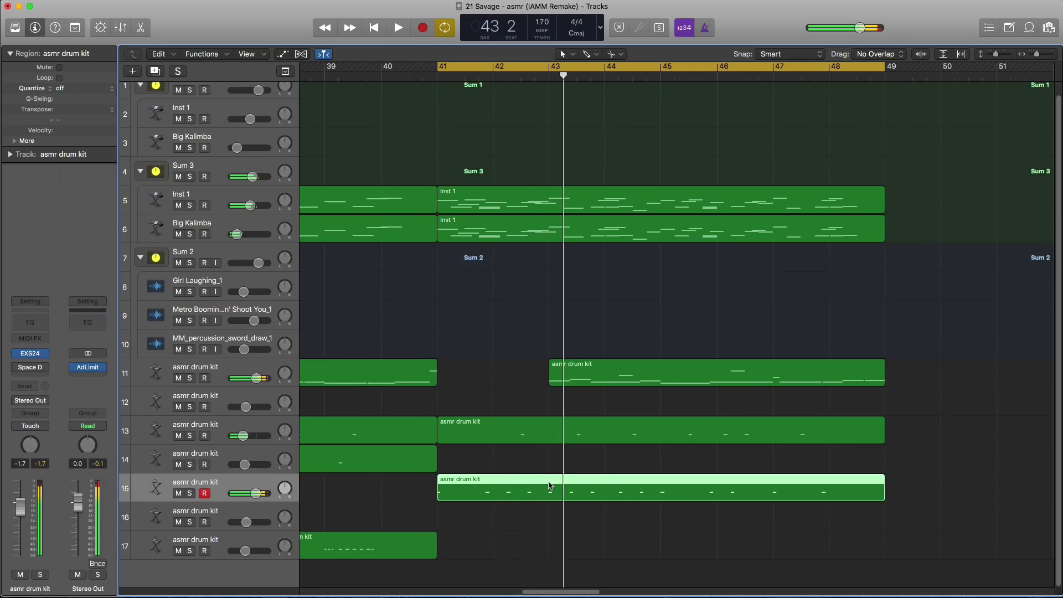
pyautogui.keyDown('ctrl'); pyautogui.keyDown('alt'); pyautogui.click(519, 457); pyautogui.keyUp('alt'); pyautogui.keyUp('ctrl')
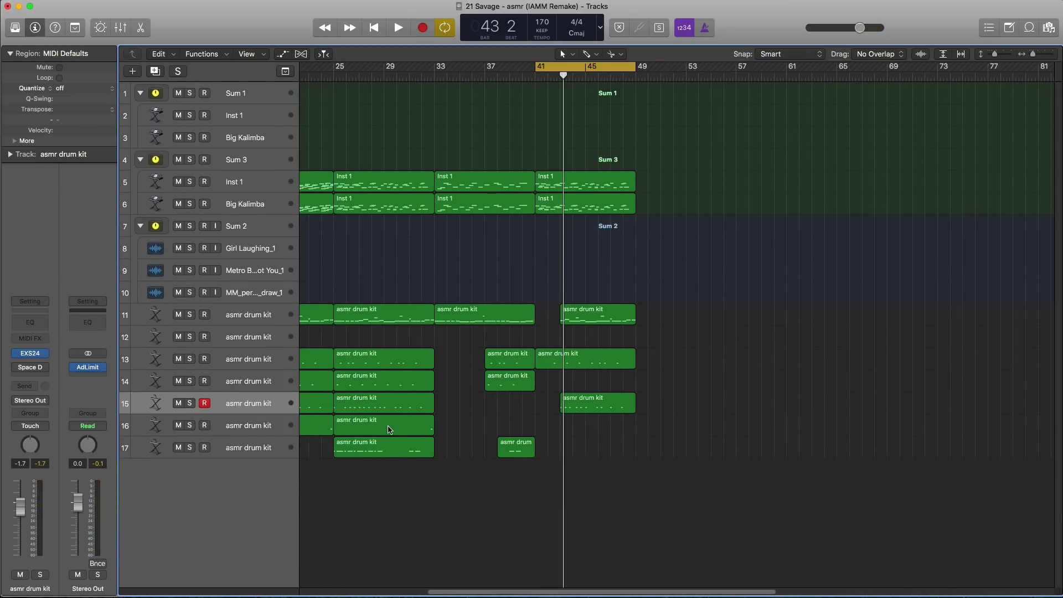
# Step: Copy the bar 25 regions of tracks 16 and 14 to bar 41, keep only track 14's part from bar 45, and play the section
pyautogui.moveTo(390, 429); pyautogui.dragTo(580, 436)
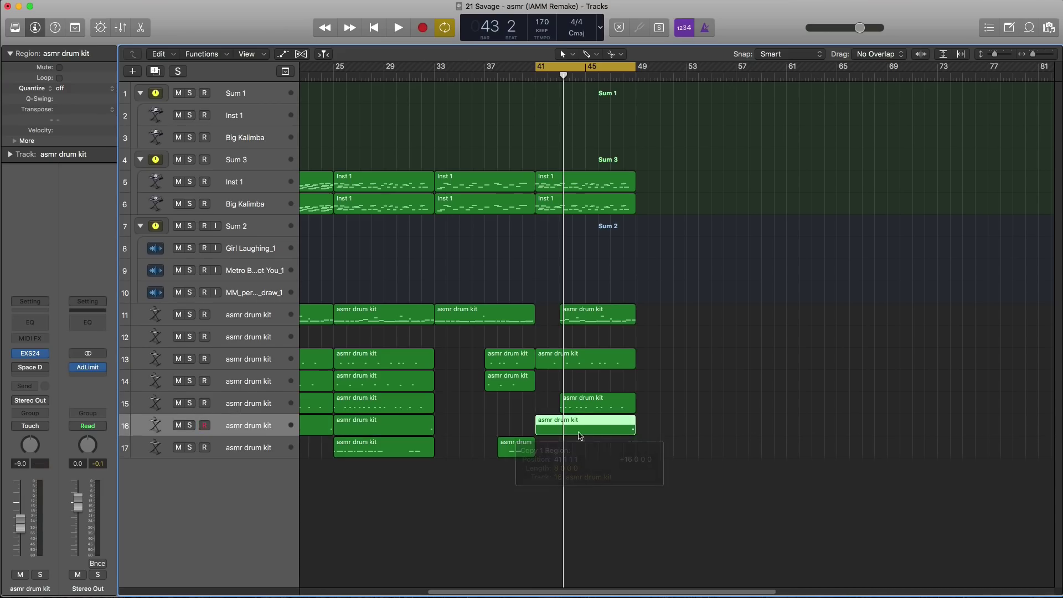
pyautogui.click(420, 387)
pyautogui.moveTo(394, 386); pyautogui.dragTo(595, 386)
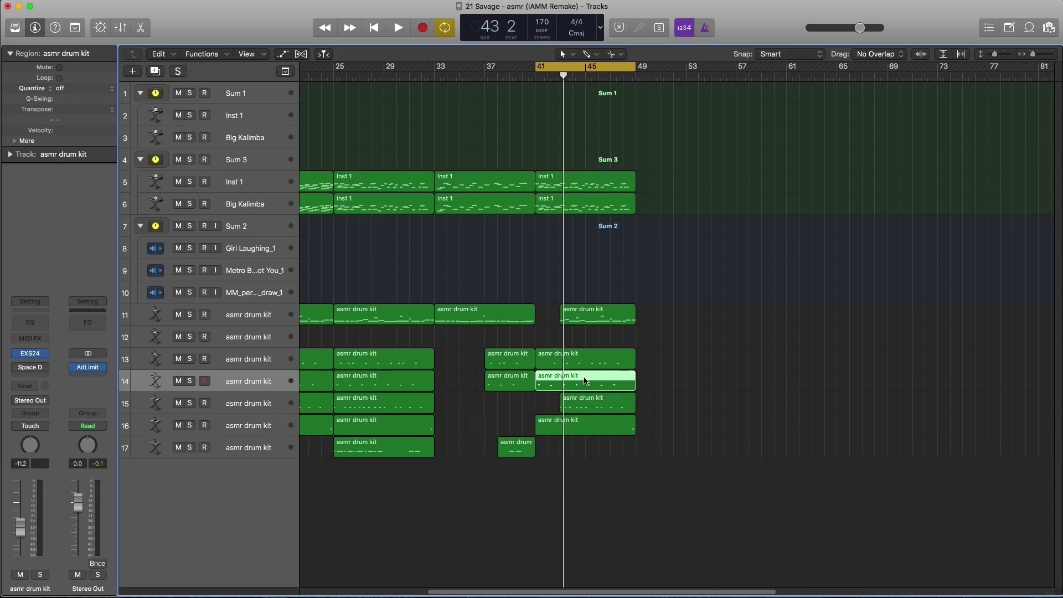
pyautogui.click(585, 381)
pyautogui.press('Delete')
pyautogui.press('space')
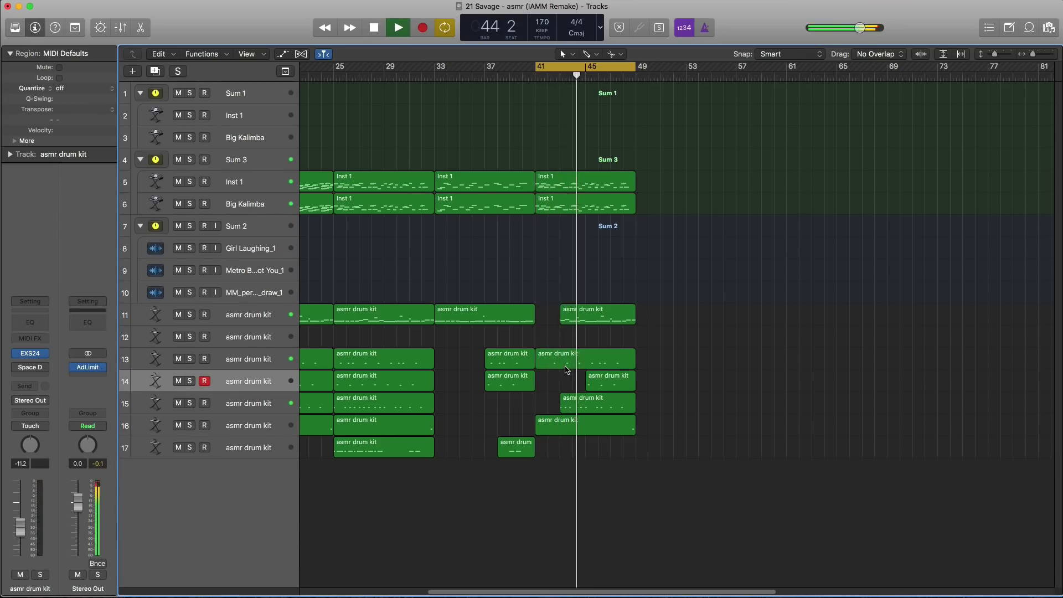
pyautogui.press('super+Left')
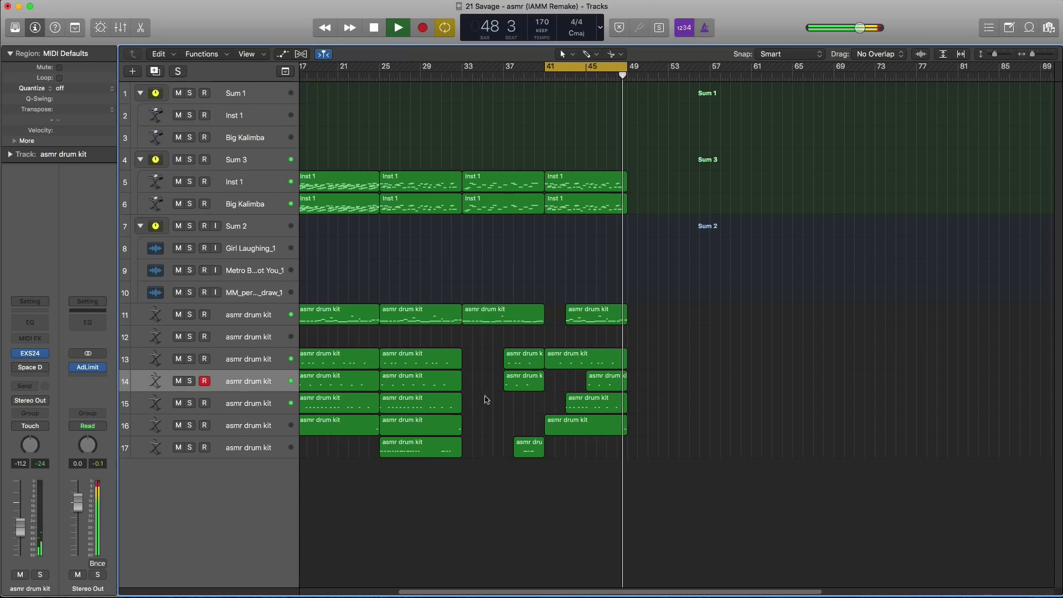
pyautogui.press('space')
# Step: Copy track 17's bar 25 drum kit region to bar 41, keep only its part from bar 43, and play the section
pyautogui.click(426, 450)
pyautogui.moveTo(426, 450); pyautogui.dragTo(589, 452)
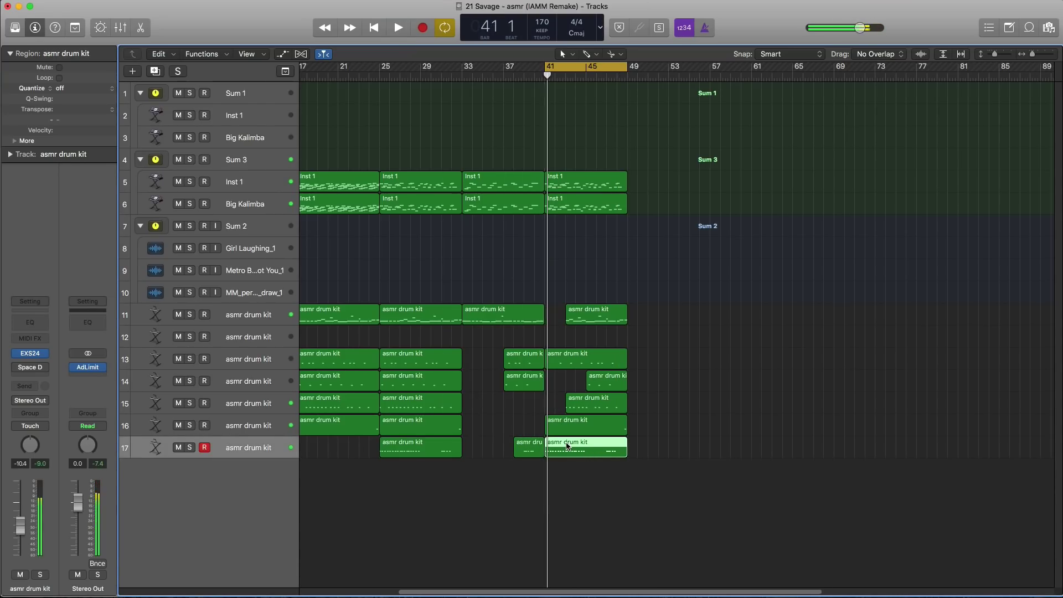
pyautogui.press('space')
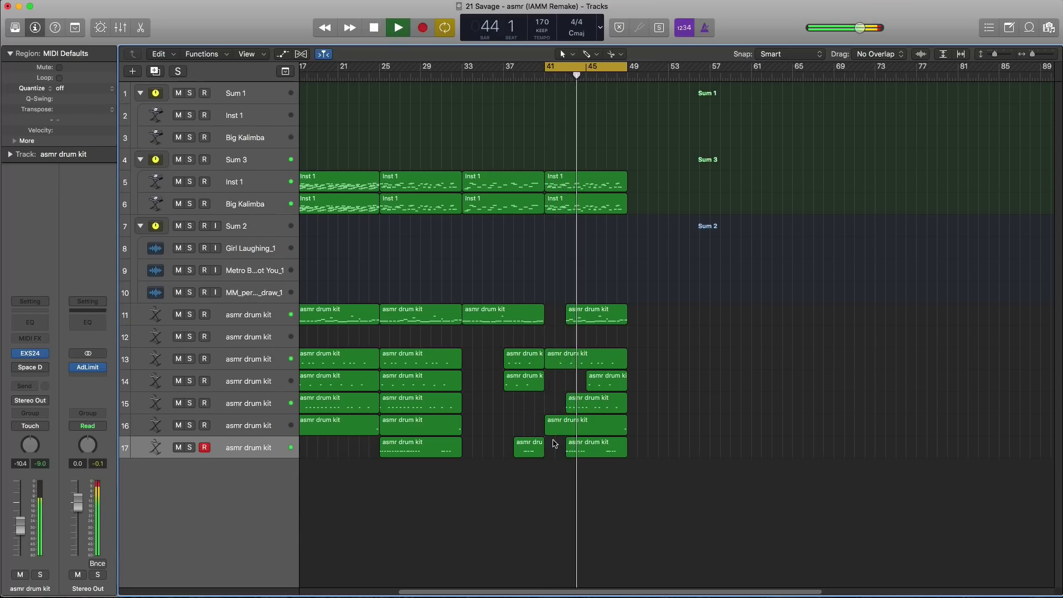
pyautogui.keyDown('ctrl'); pyautogui.keyDown('alt'); pyautogui.click(554, 441); pyautogui.keyUp('alt'); pyautogui.keyUp('ctrl')
pyautogui.keyDown('ctrl'); pyautogui.keyDown('alt'); pyautogui.click(554, 441); pyautogui.keyUp('alt'); pyautogui.keyUp('ctrl')
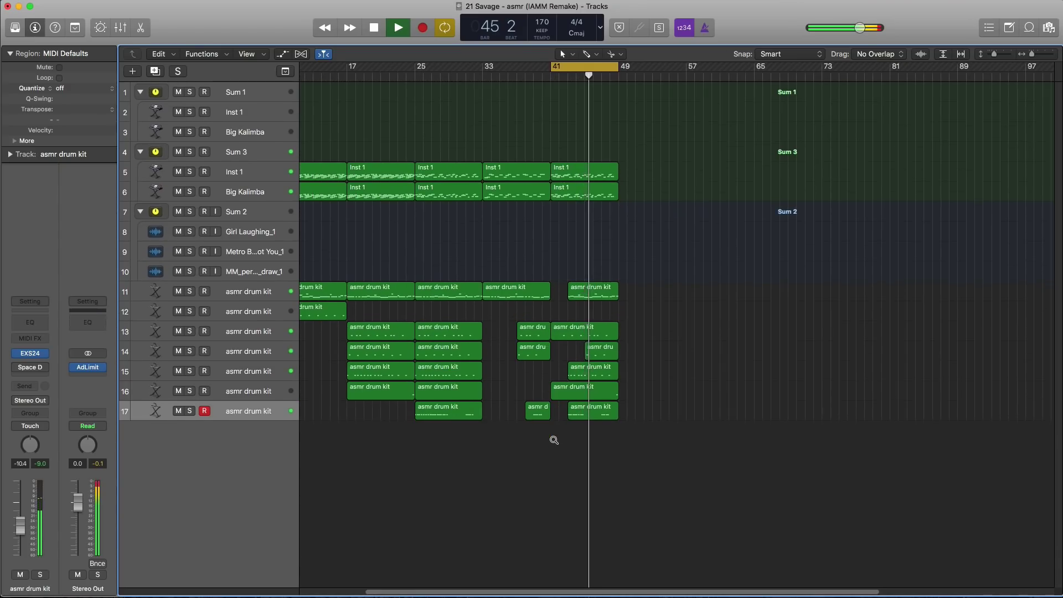
pyautogui.keyDown('ctrl'); pyautogui.keyDown('alt'); pyautogui.click(554, 441); pyautogui.keyUp('alt'); pyautogui.keyUp('ctrl')
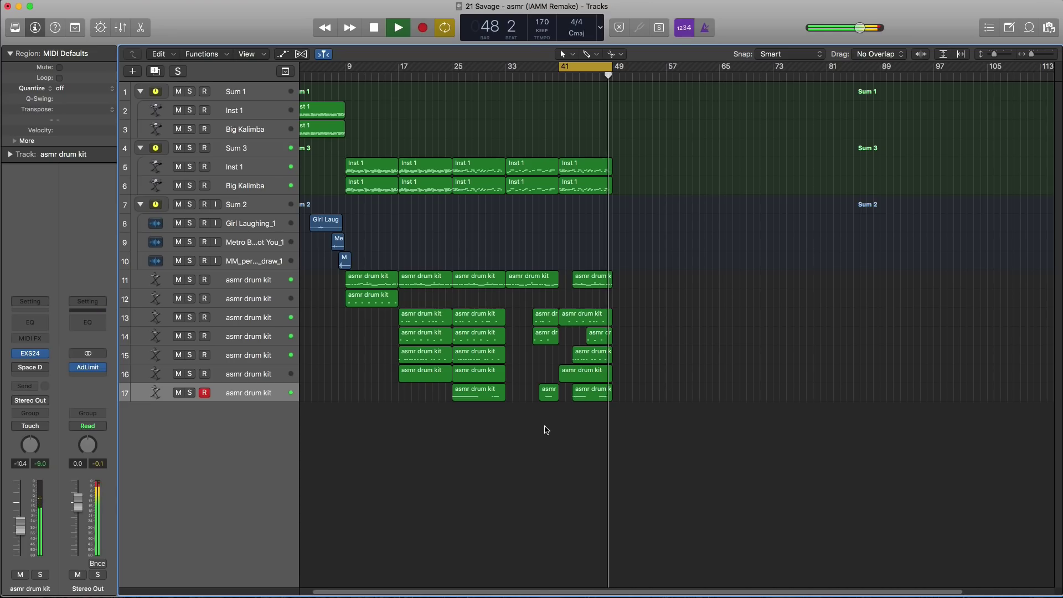
pyautogui.press('super+Right')
pyautogui.press('super+Right')
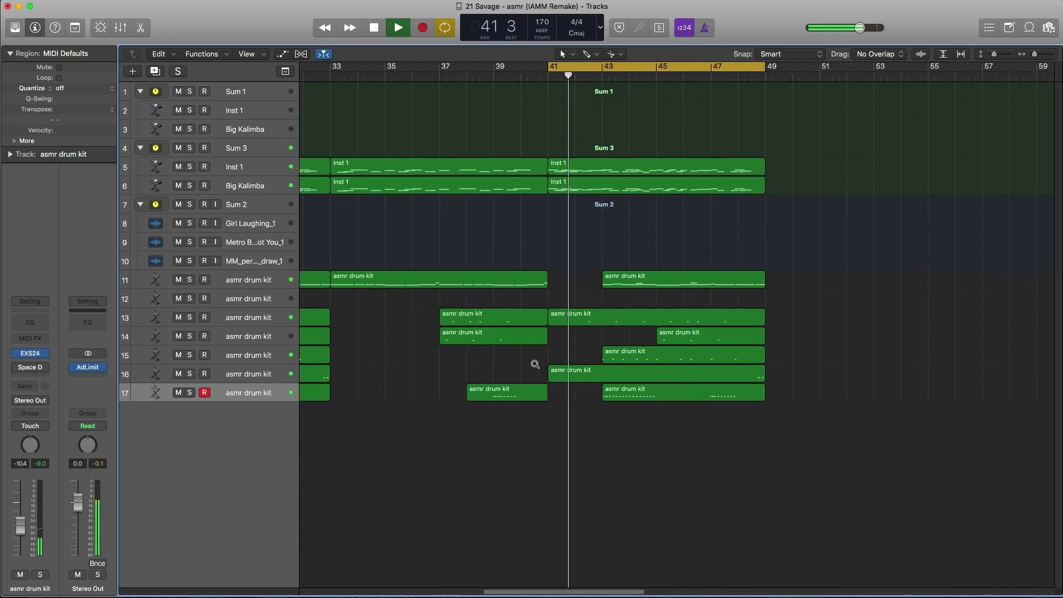
# Step: Shorten the bar 41 Inst 1 and Big Kalimba regions to end about halfway through bar 48, playing the section to check the ending
pyautogui.press('space')
pyautogui.moveTo(762, 151); pyautogui.dragTo(745, 177)
pyautogui.press('space')
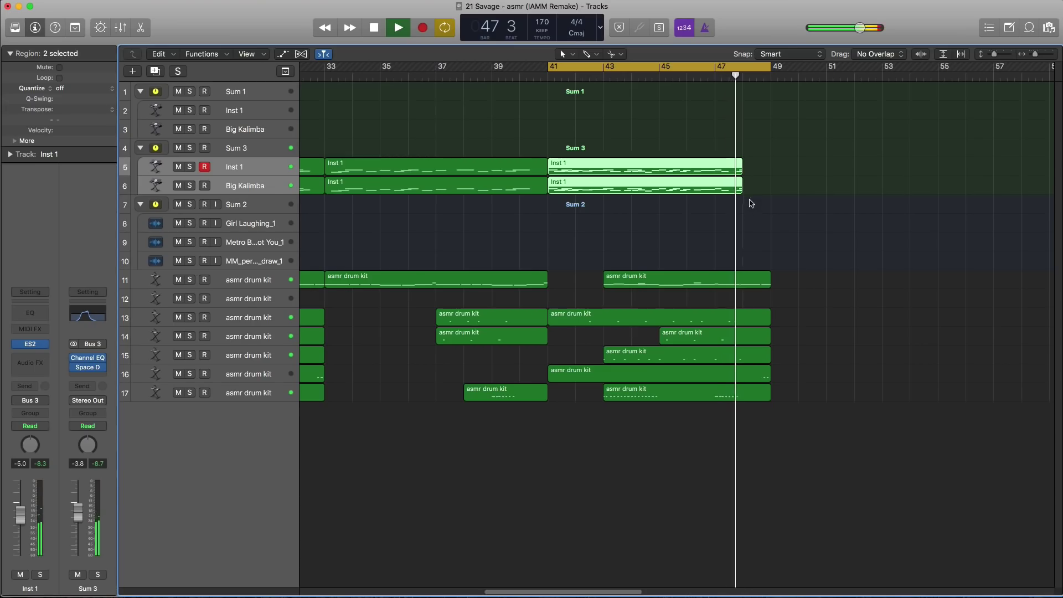
pyautogui.press('space')
pyautogui.moveTo(741, 170); pyautogui.dragTo(756, 170)
pyautogui.press('space')
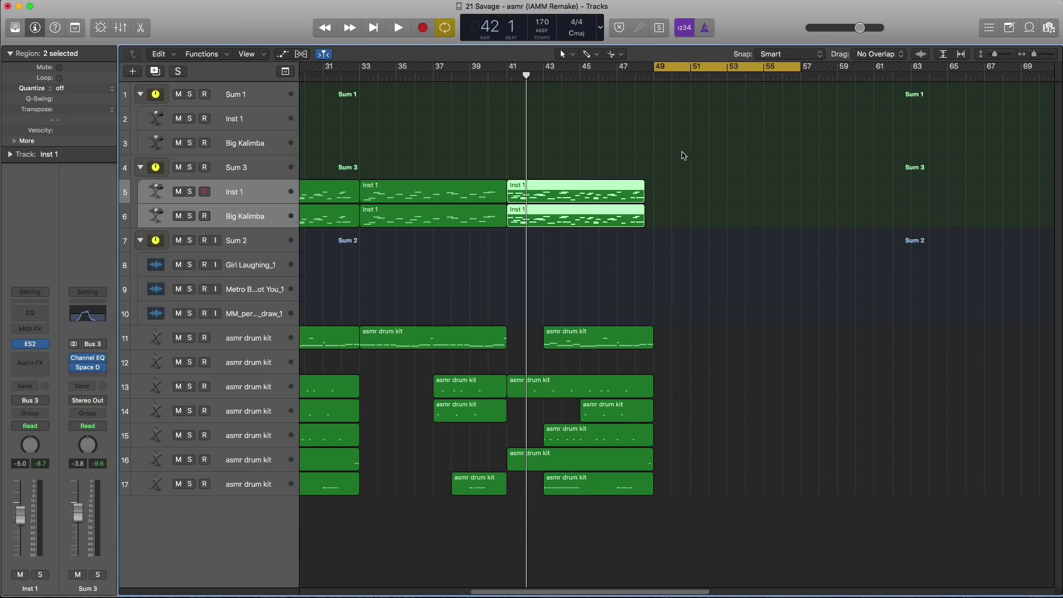
# Step: With the cycle range at bars 49 to 57, copy the bar 17 Inst 1 and Big Kalimba regions to bar 49 and play them
pyautogui.press('super+Left')
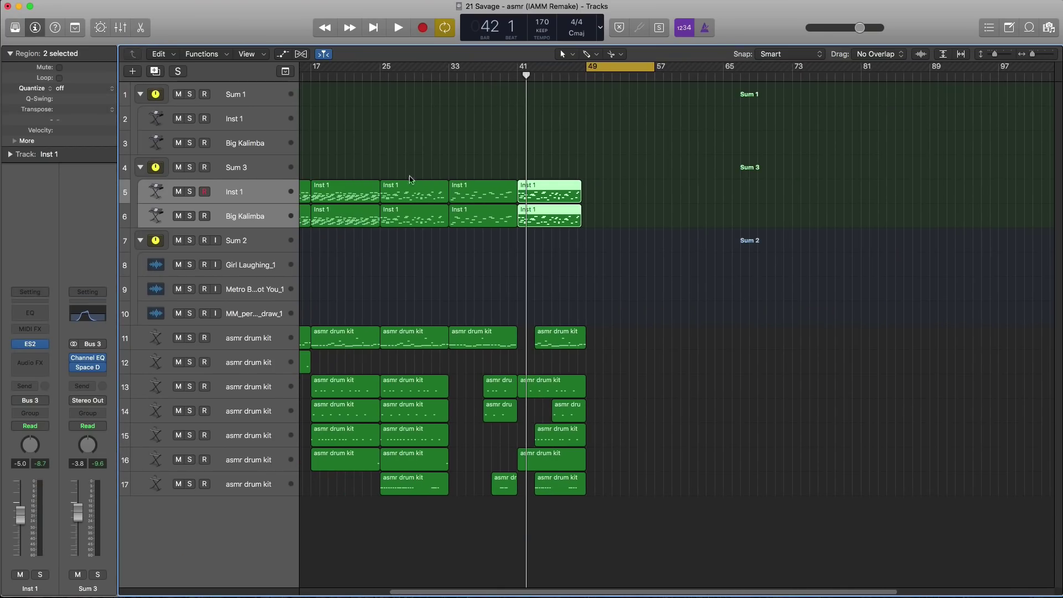
pyautogui.moveTo(367, 160); pyautogui.dragTo(630, 223)
pyautogui.press('space')
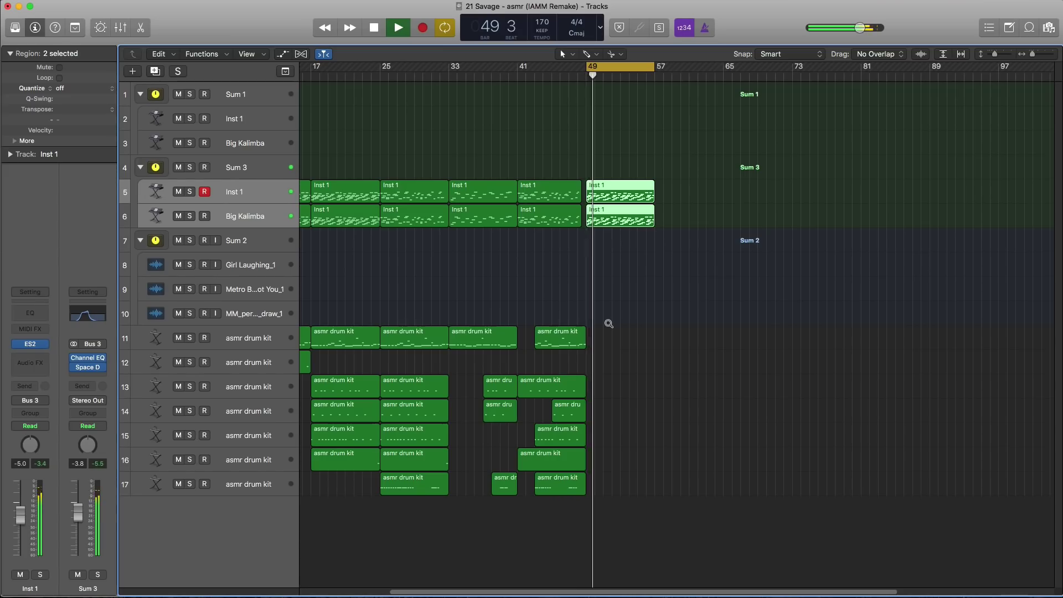
pyautogui.scroll(-1, 608, 323)
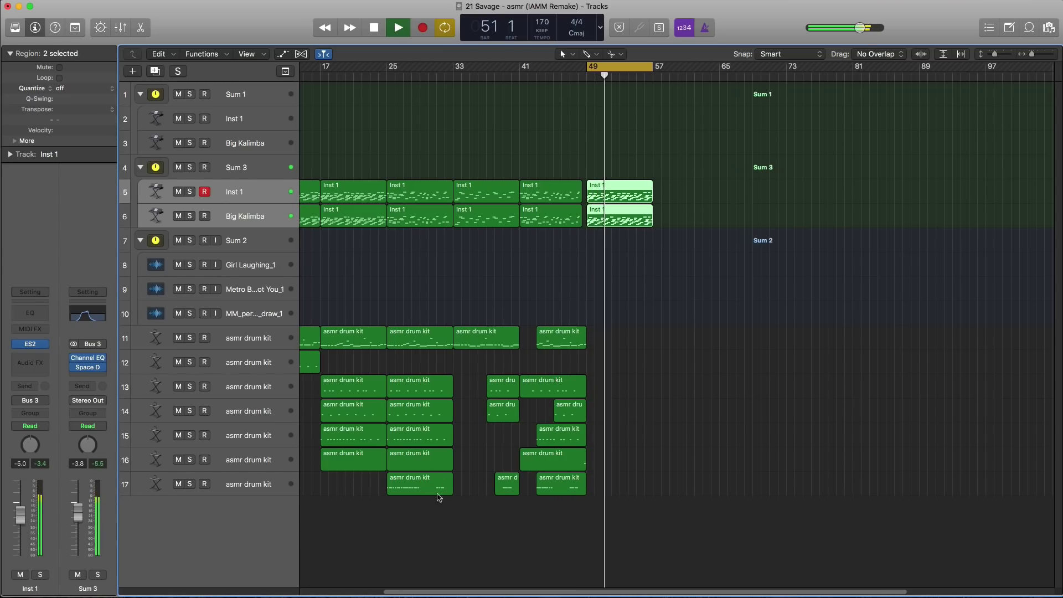
pyautogui.press('space')
# Step: Copy the six bar 25 drum kit regions on tracks 11 and 13 to 17 to bar 49 and play them with the melody
pyautogui.moveTo(443, 522); pyautogui.dragTo(605, 351)
pyautogui.press('space')
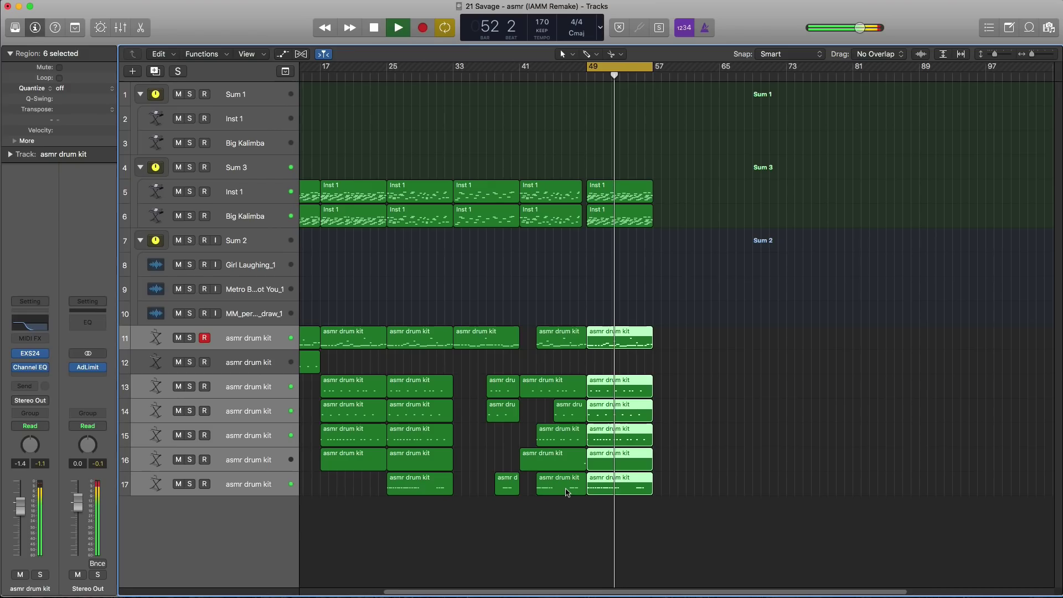
pyautogui.press('space')
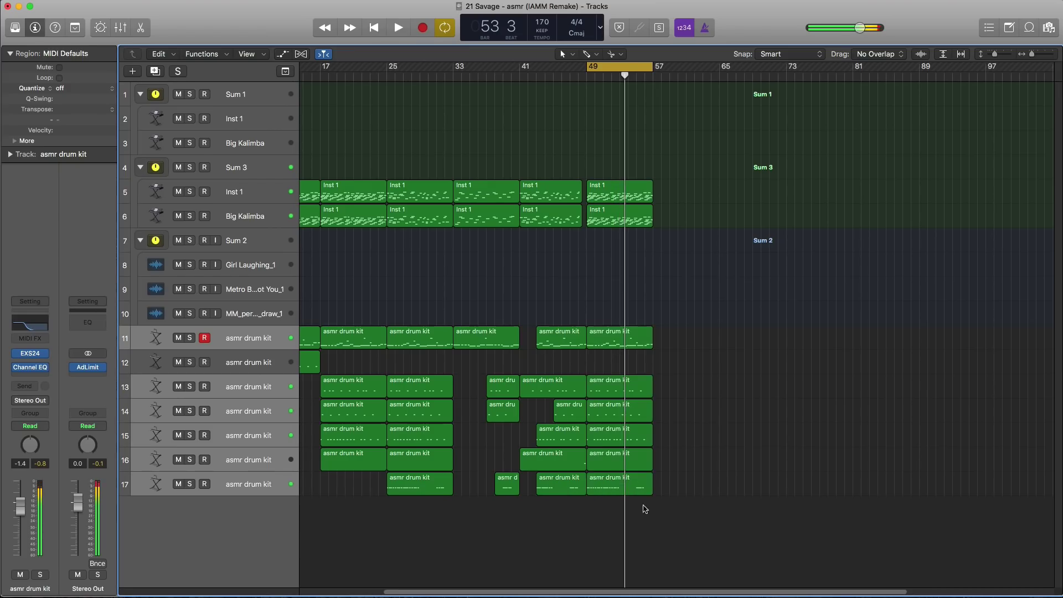
# Step: Open track 17's bar 49 region in the Piano Roll, set the cycle range to bars 49 to 57 and play it
pyautogui.doubleClick(642, 486)
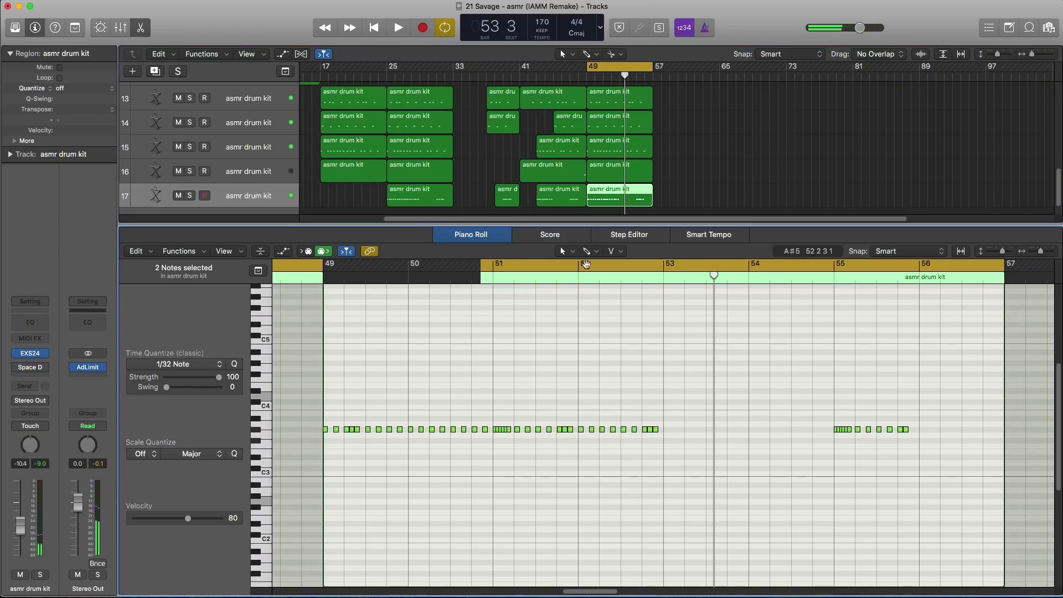
pyautogui.click(586, 264)
pyautogui.moveTo(334, 270); pyautogui.dragTo(1004, 265)
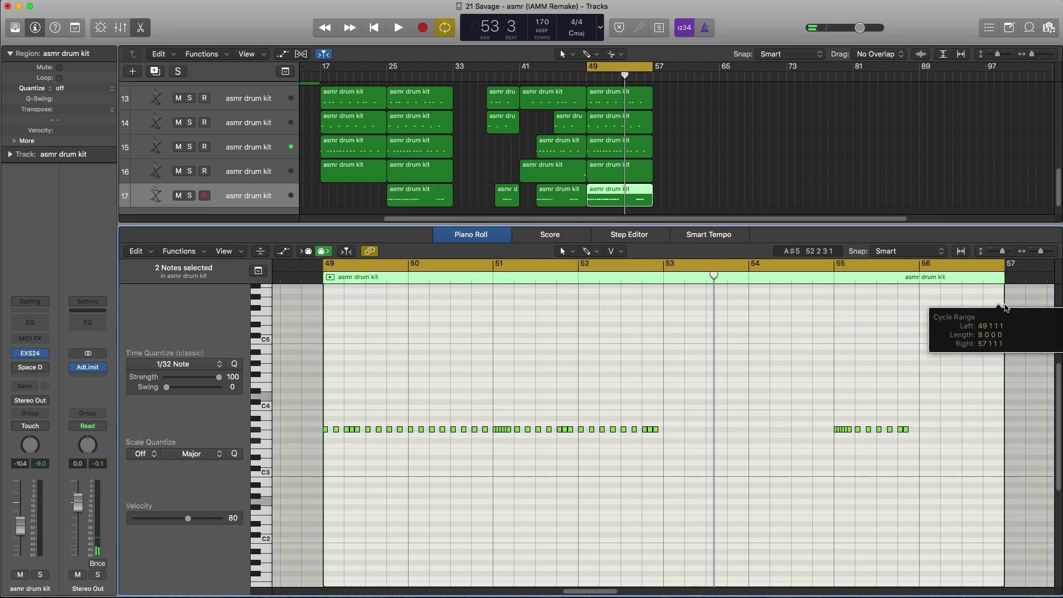
pyautogui.press('space')
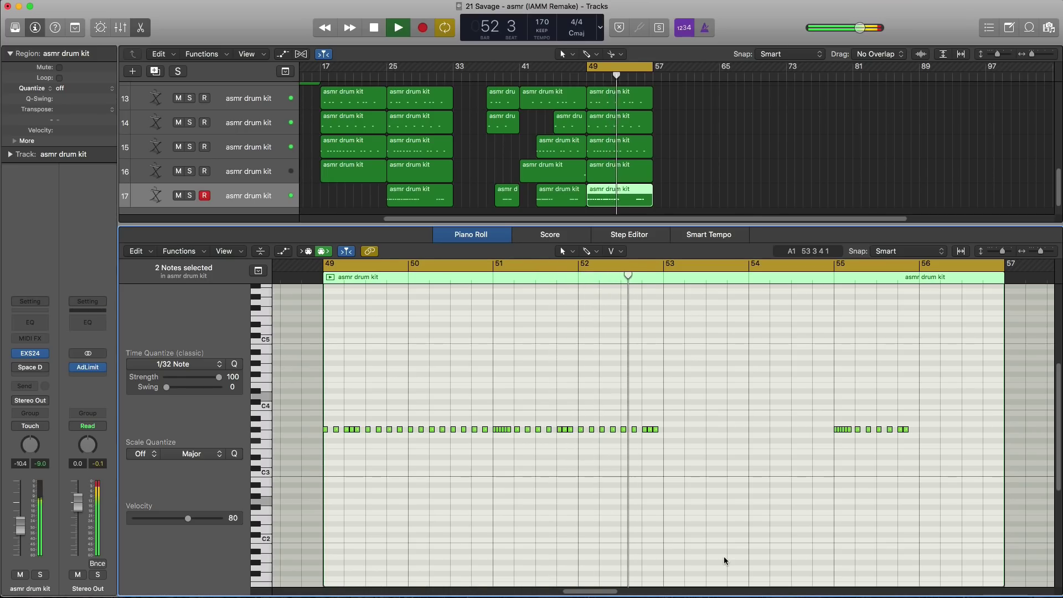
# Step: Copy track 17's notes from bars 49 and 50 to bar 53 in the Piano Roll and play with the cycle range at bars 53 to 57
pyautogui.press('space')
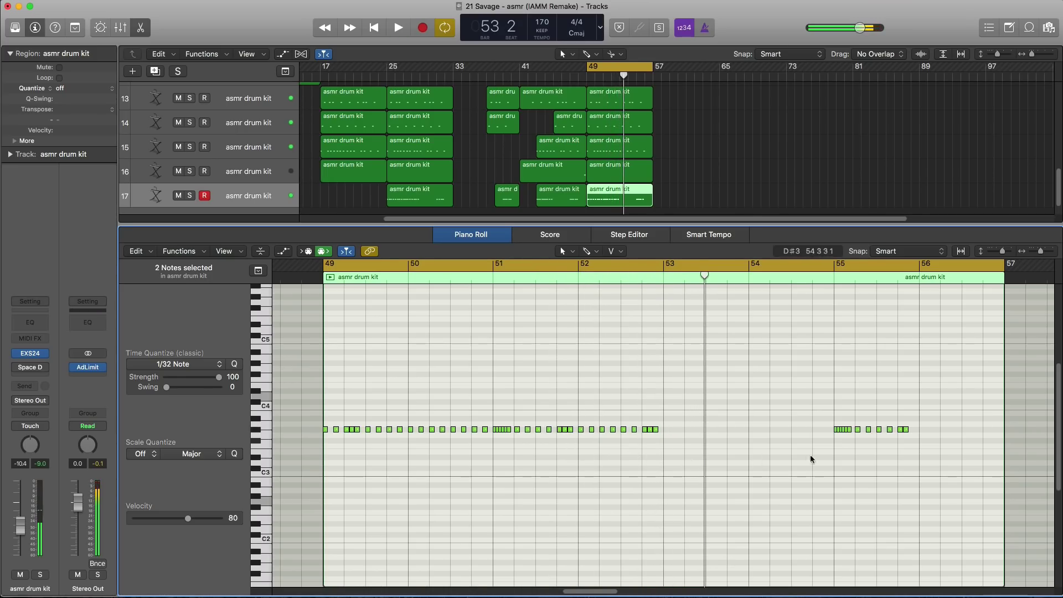
pyautogui.moveTo(485, 445); pyautogui.dragTo(667, 435)
pyautogui.press('space')
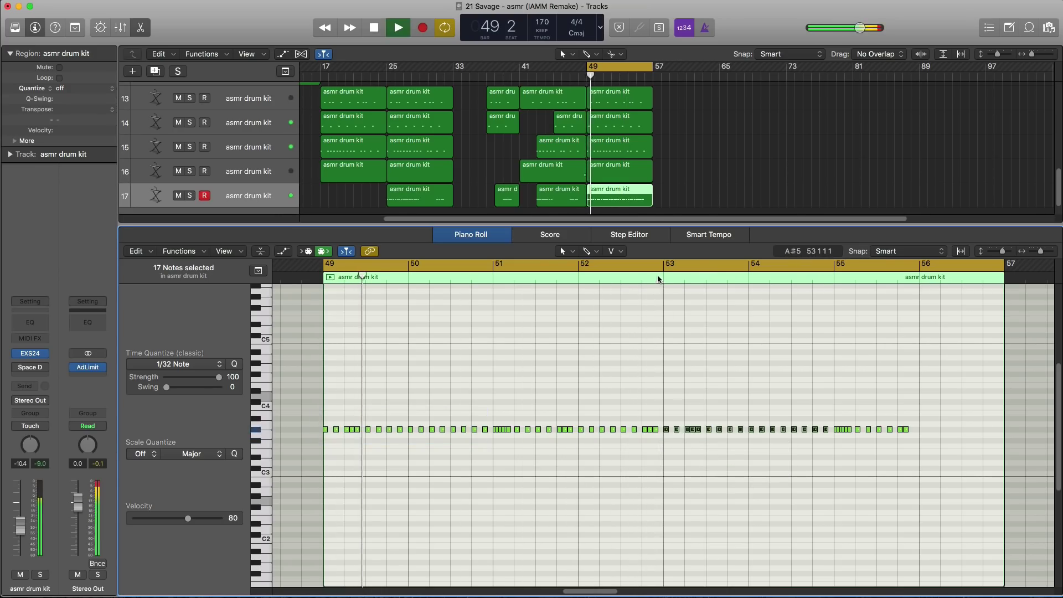
pyautogui.moveTo(675, 272); pyautogui.dragTo(1009, 294)
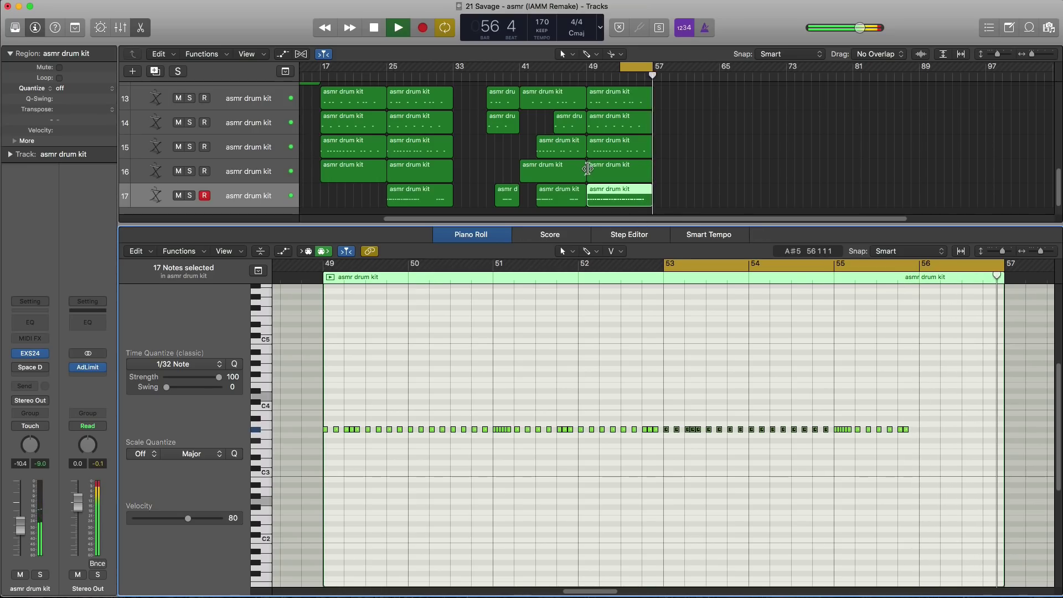
pyautogui.press('space')
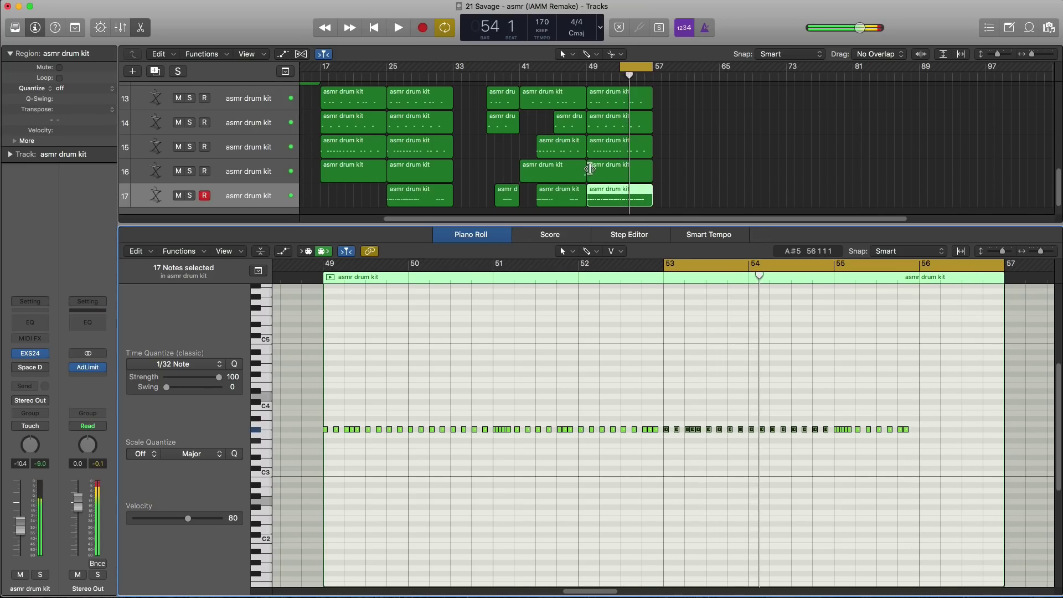
# Step: Close the Piano Roll, move the cycle range to bars 57 to 65 and repeat the bar 49 Inst 1 and Big Kalimba regions at bar 57
pyautogui.press('x')
pyautogui.press('x')
pyautogui.press('super+Left')
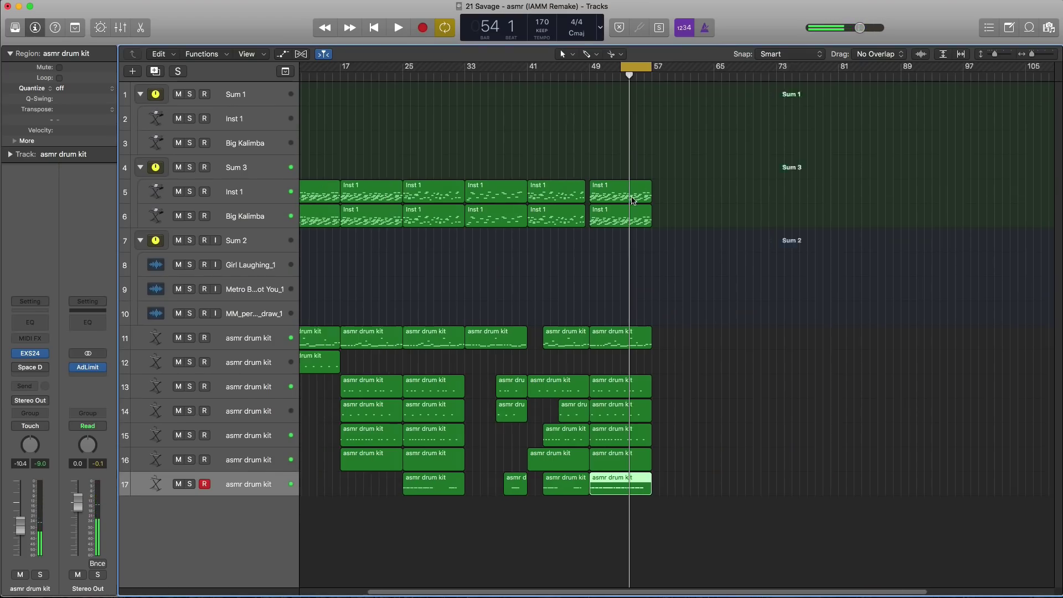
pyautogui.moveTo(627, 71); pyautogui.dragTo(702, 74)
pyautogui.moveTo(660, 183); pyautogui.dragTo(630, 224)
pyautogui.press('super+r')
# Step: Copy track 11's bar 49 drum kit region to bar 57, split it at bar 59, delete the first part and play the section
pyautogui.click(617, 347)
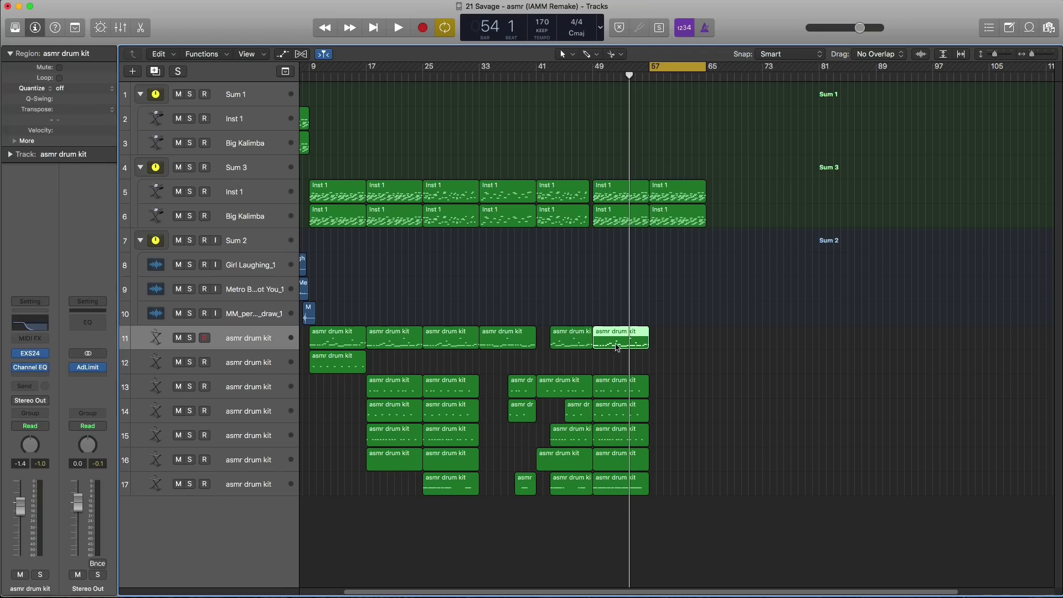
pyautogui.moveTo(630, 346); pyautogui.dragTo(681, 344)
pyautogui.press('super+Right')
pyautogui.press('super+Right')
pyautogui.press('super+Right')
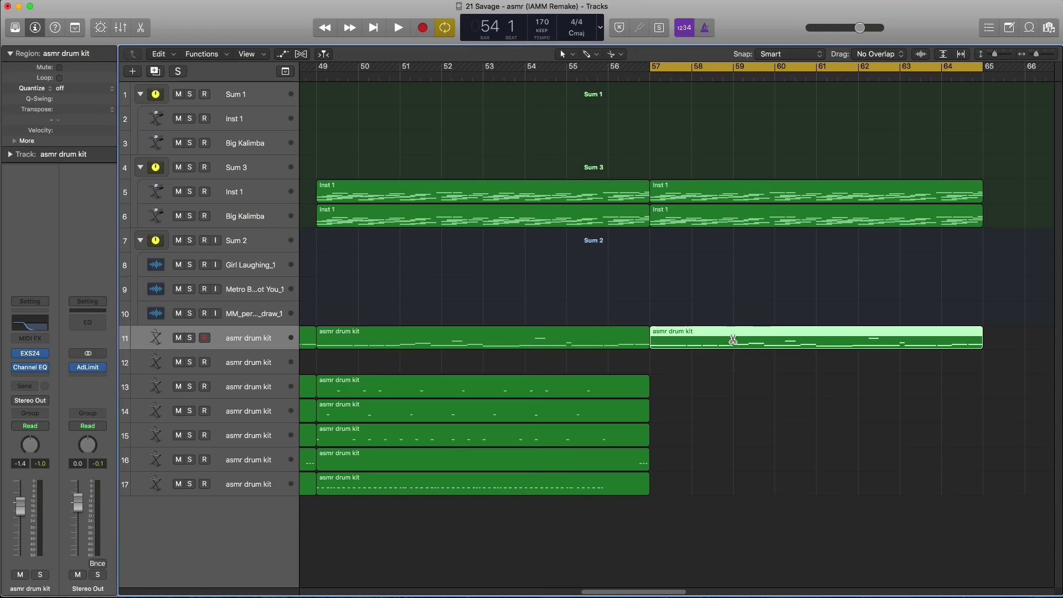
pyautogui.click(733, 340)
pyautogui.press('Delete')
pyautogui.press('space')
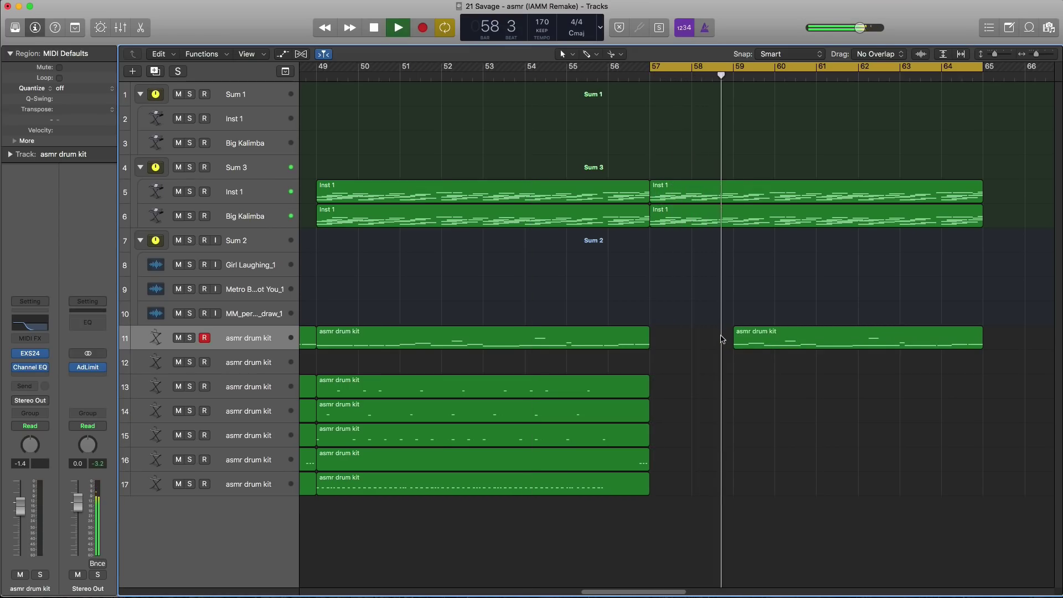
pyautogui.keyDown('ctrl'); pyautogui.keyDown('alt'); pyautogui.click(722, 337); pyautogui.keyUp('alt'); pyautogui.keyUp('ctrl')
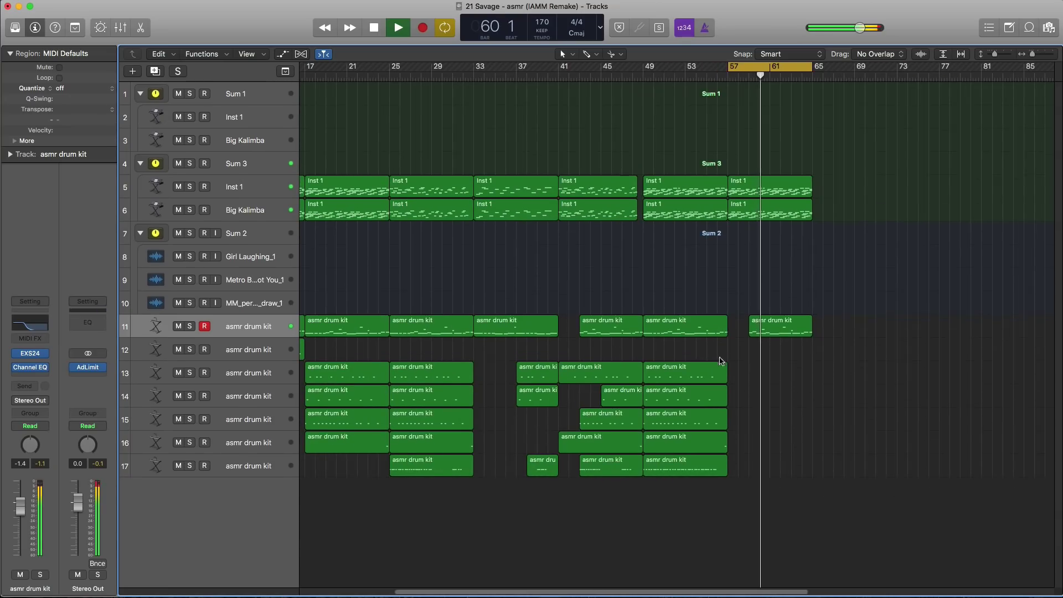
pyautogui.press('space')
# Step: Copy the bar 49 drum kit regions on tracks 13 to 15 to bar 57 and play them with the melody
pyautogui.click(692, 379)
pyautogui.moveTo(696, 422); pyautogui.dragTo(782, 425)
pyautogui.press('space')
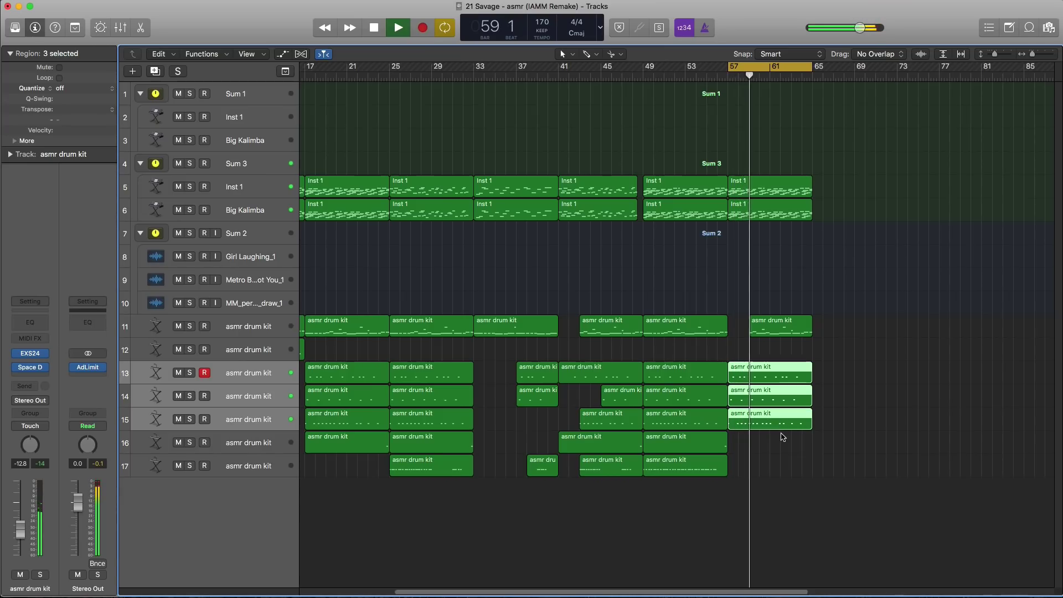
pyautogui.press('space')
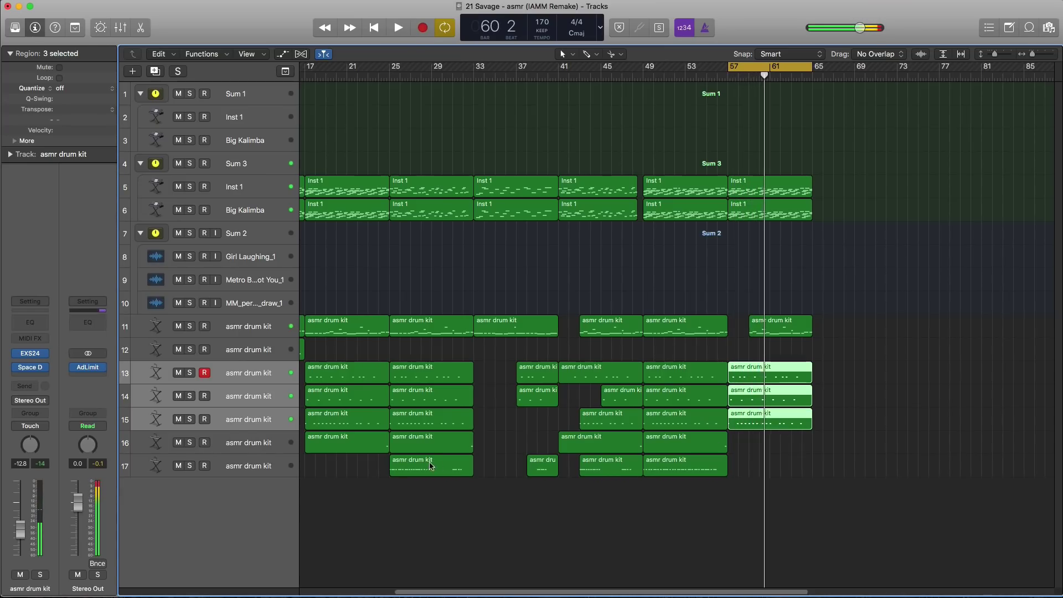
# Step: Copy track 17's bar 25 drum kit region to bar 57, cut away its part before bar 59 and play the section
pyautogui.moveTo(436, 469); pyautogui.dragTo(747, 464)
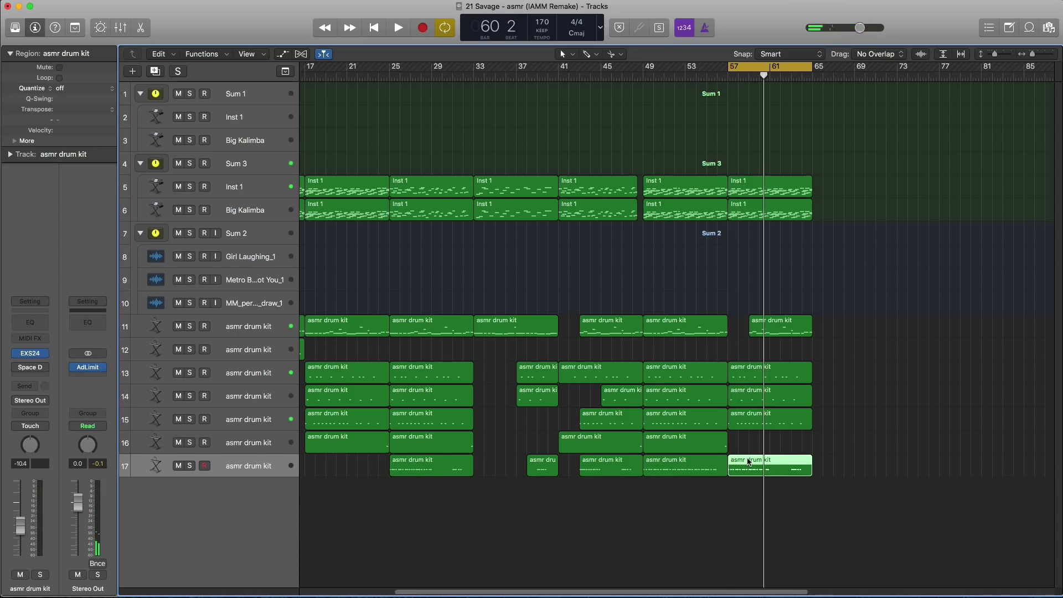
pyautogui.click(749, 463)
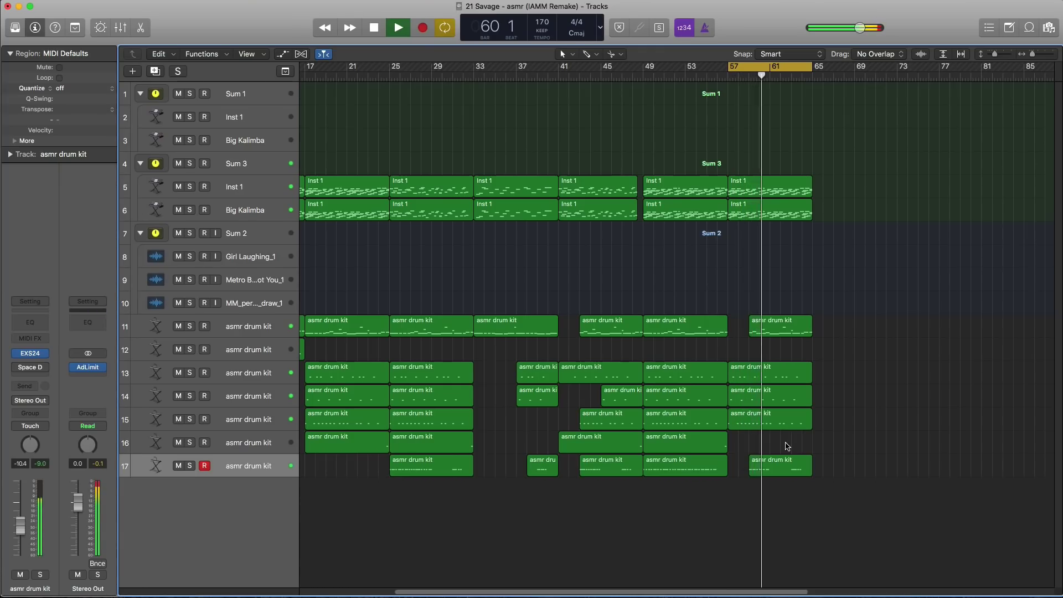
pyautogui.press('cmd+Up')
pyautogui.press('cmd+Left')
pyautogui.press('space')
# Step: Turn off the cycle range, play the whole arrangement from bar 1 to past bar 65 and return the playhead to the start
pyautogui.press('c')
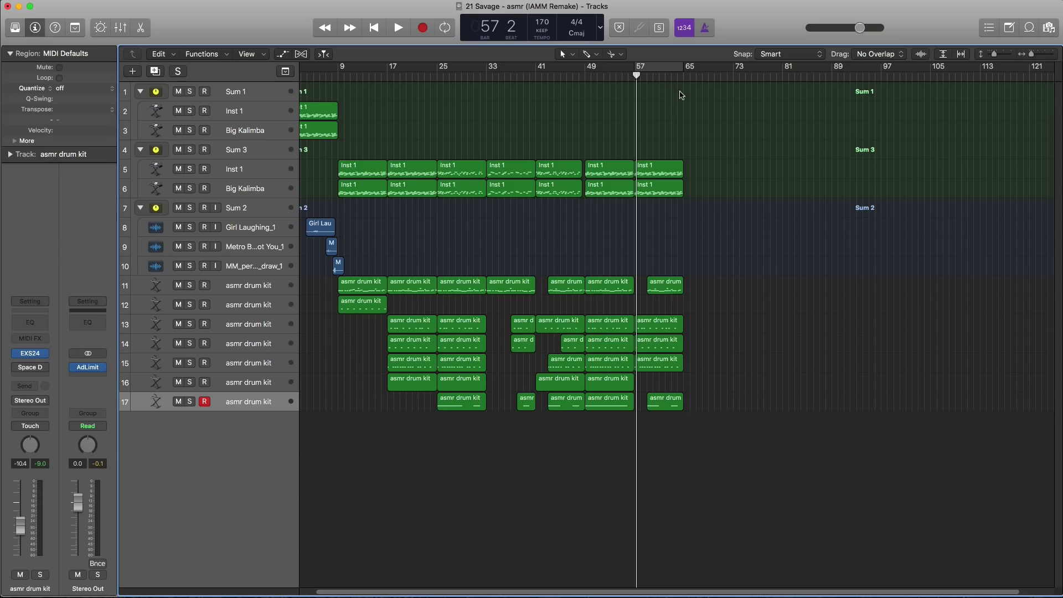
pyautogui.press('Return')
pyautogui.scroll(1, 700, 246)
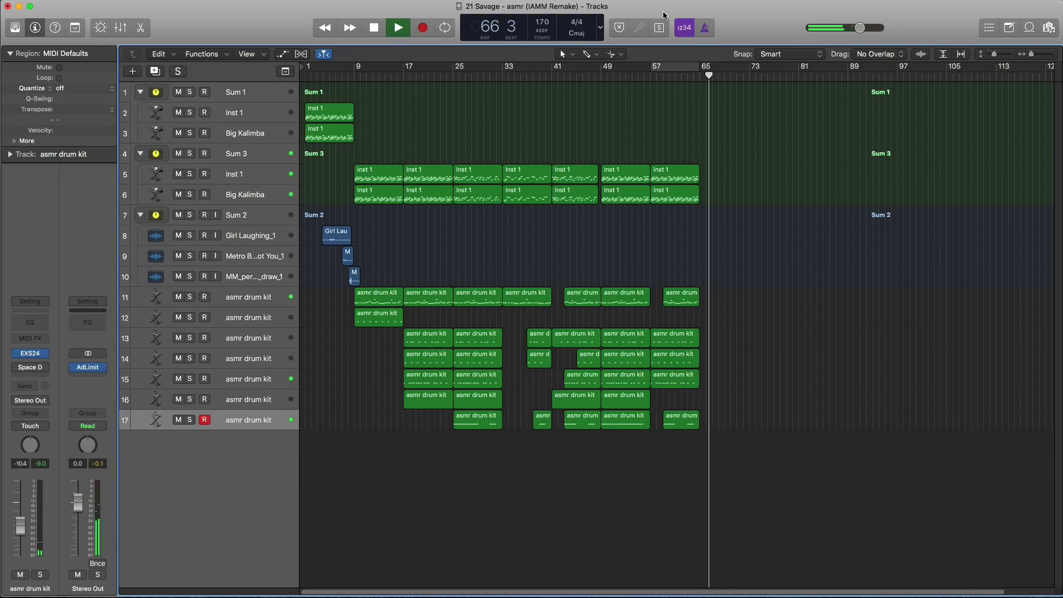
pyautogui.press('space')
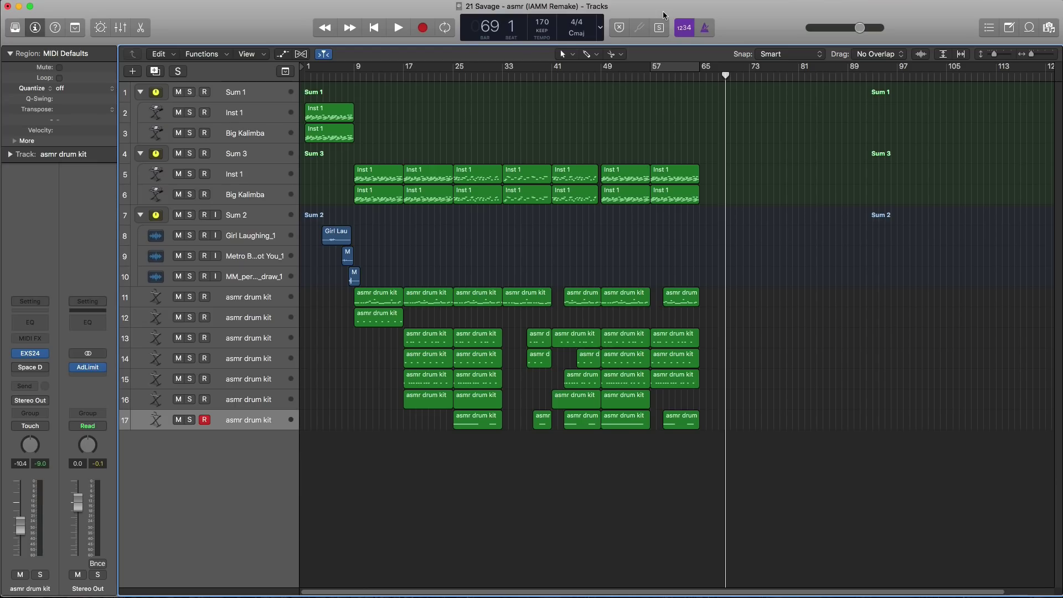
pyautogui.press('Return')
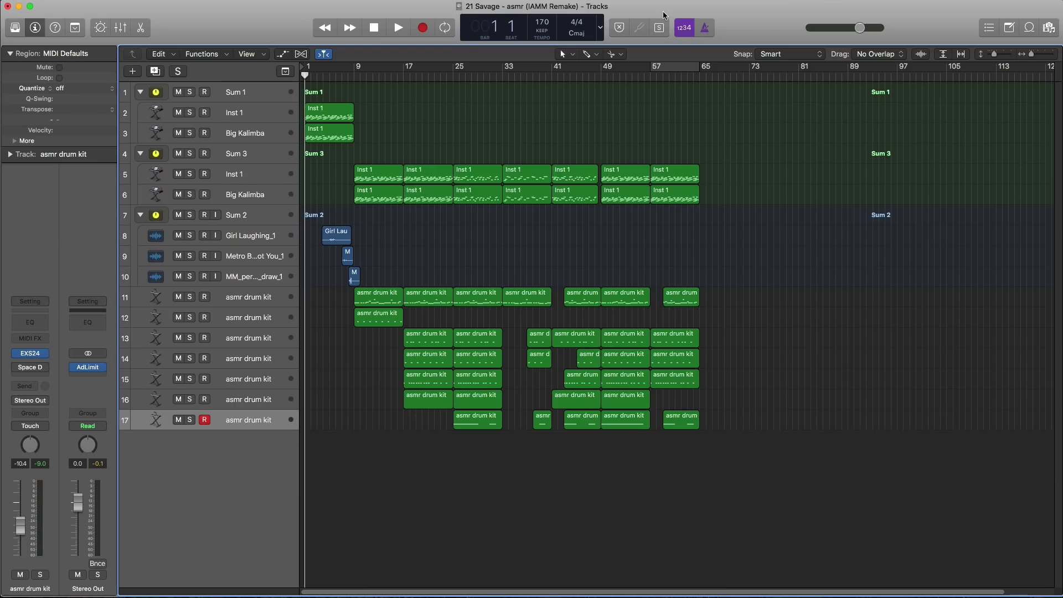